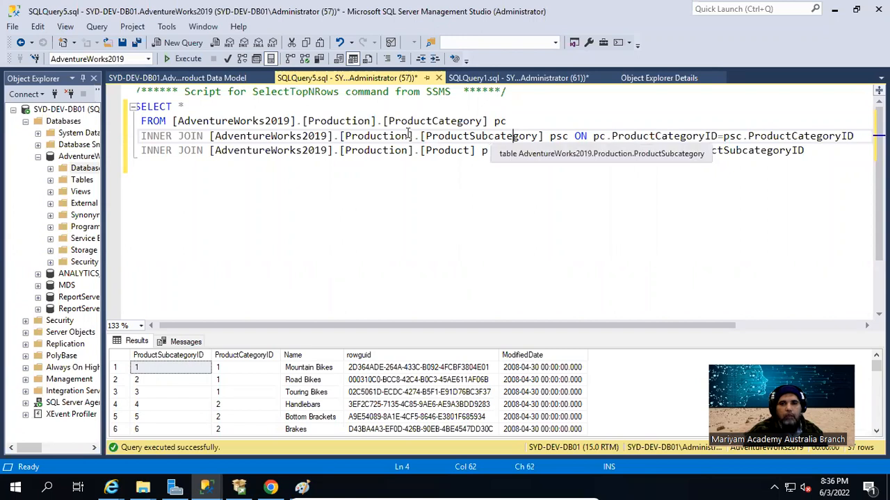
pyautogui.click(462, 139)
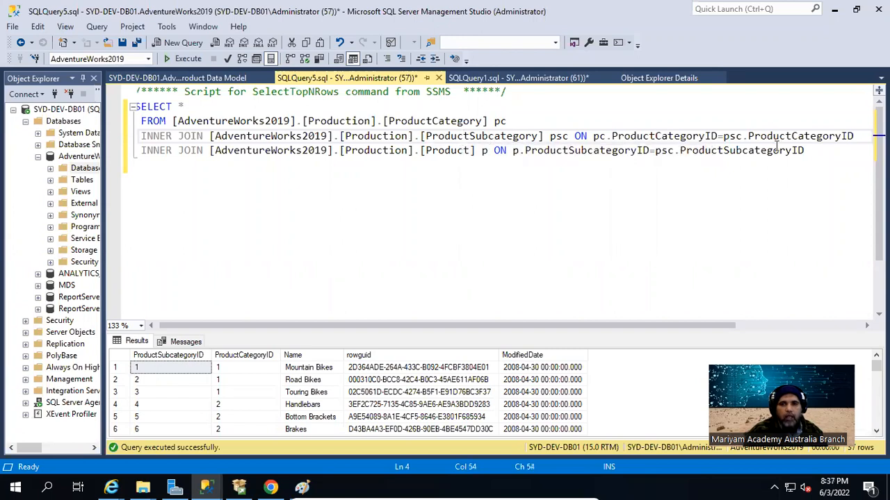
pyautogui.click(472, 125)
pyautogui.click(145, 138)
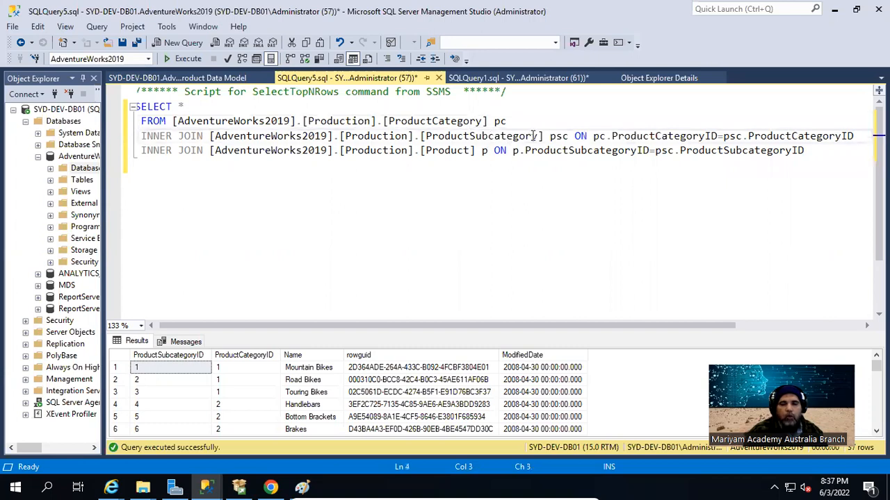
pyautogui.moveTo(543, 136); pyautogui.dragTo(353, 119)
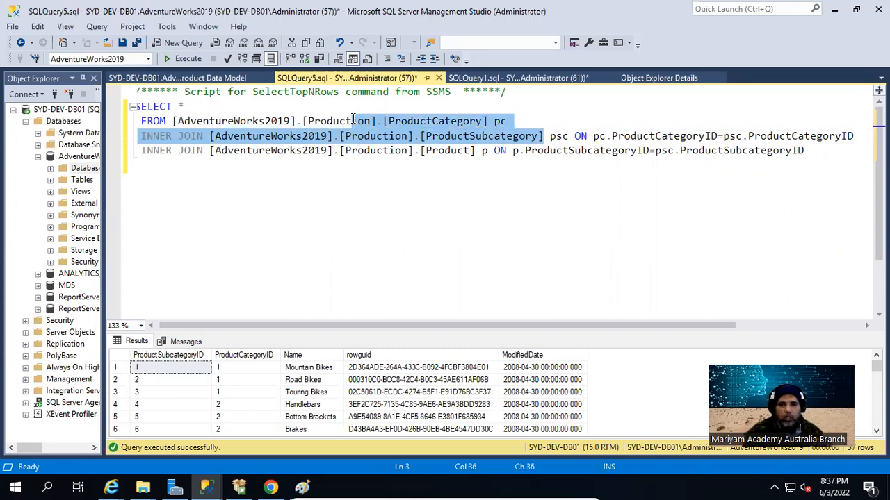
pyautogui.moveTo(353, 120); pyautogui.dragTo(382, 123)
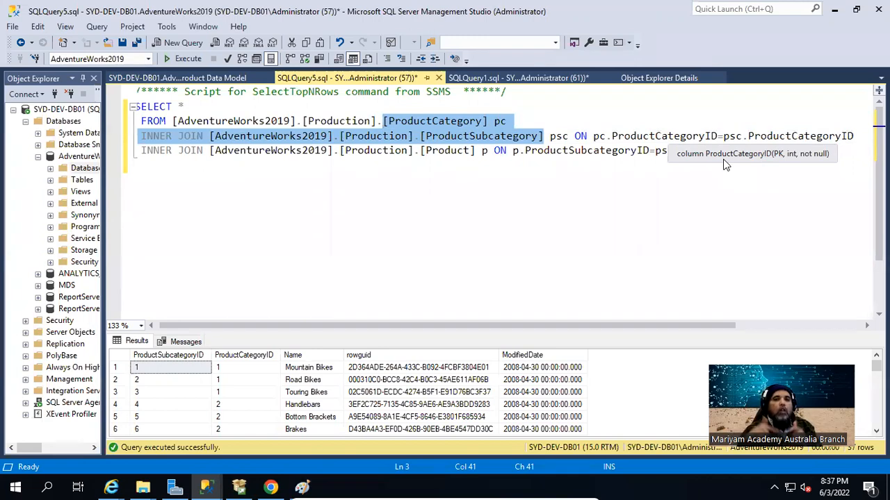
# Clear the text selection and execute the whole query joining ProductCategory, ProductSubcategory and Product
pyautogui.click(416, 154)
pyautogui.click(445, 150)
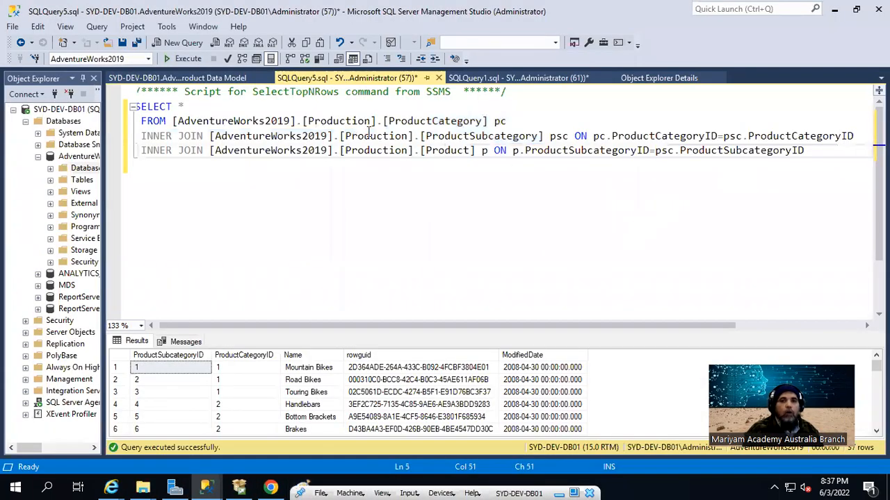
pyautogui.click(188, 59)
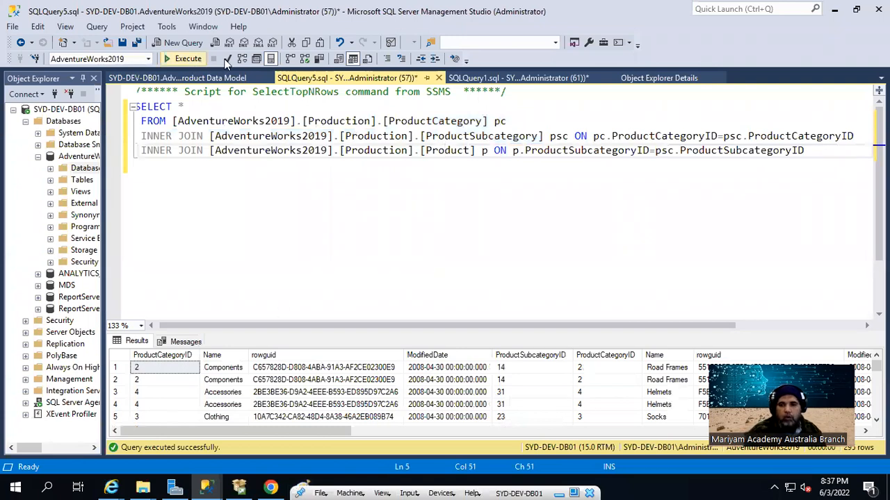
# Replace the asterisk in the SELECT list with ProductCategoryID,Name on a new line below SELECT
pyautogui.click(186, 107)
pyautogui.press('Left')
pyautogui.press('Return')
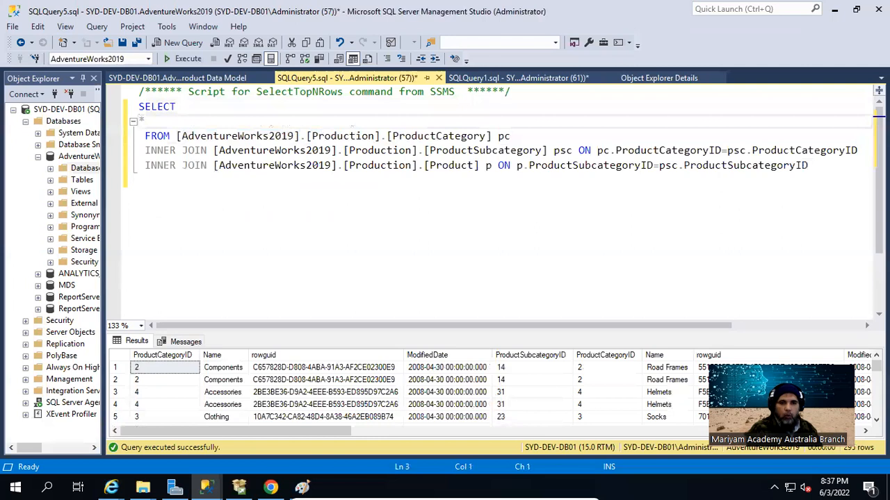
pyautogui.hotkey('shift', 'Right')
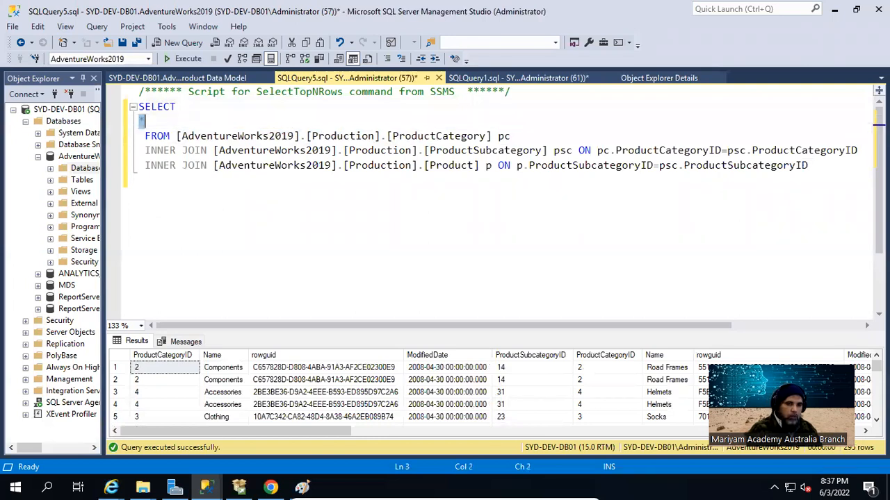
pyautogui.write('Produc')
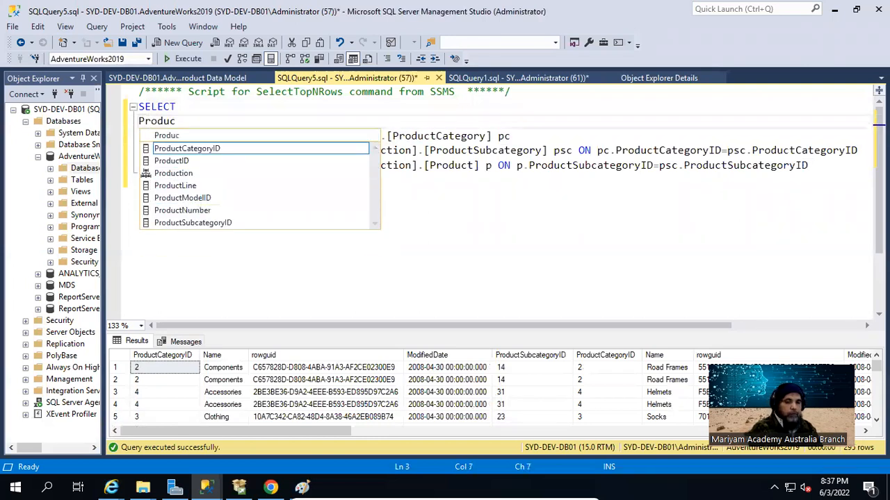
pyautogui.write('tCa')
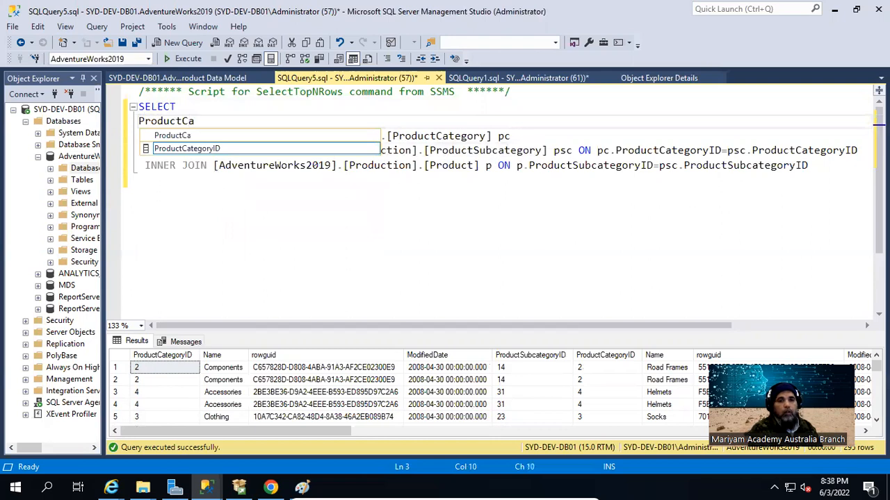
pyautogui.write('tegoryID,')
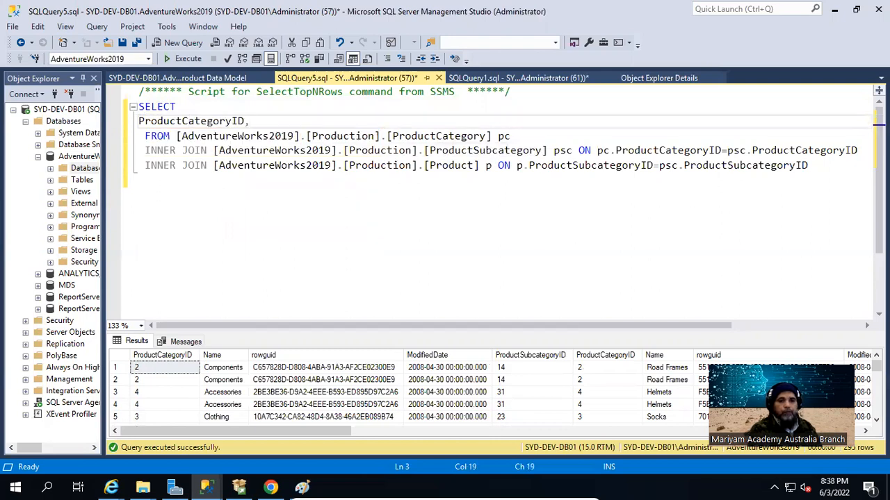
pyautogui.write('Name')
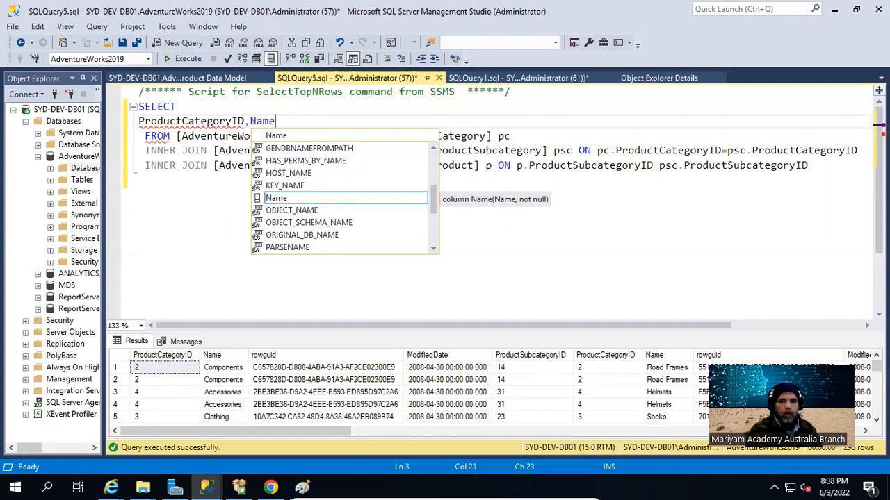
pyautogui.press('Home')
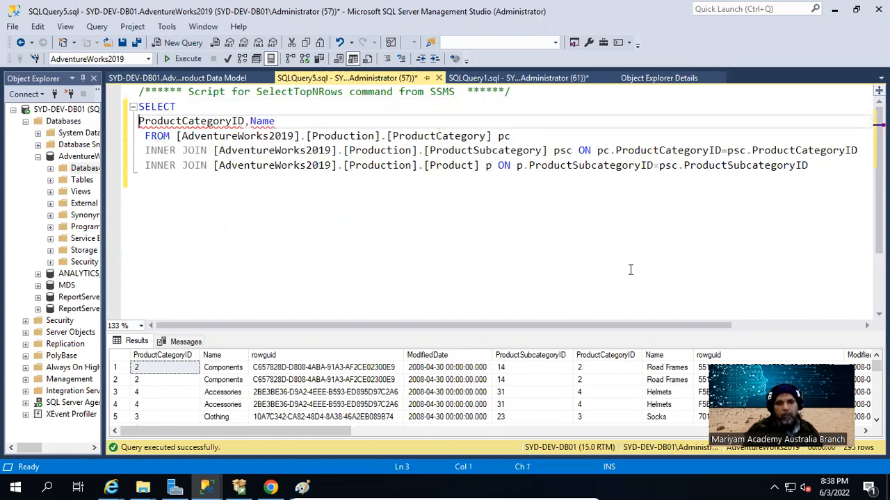
# Qualify both ProductCategoryID and Name in the SELECT list with the table alias pc
pyautogui.moveTo(202, 122)
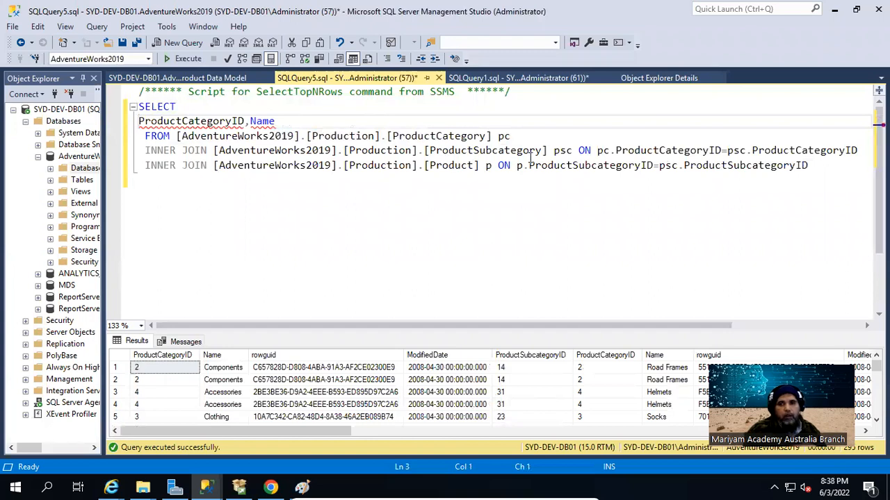
pyautogui.click(149, 122)
pyautogui.press('Home')
pyautogui.write('pc.')
pyautogui.press('Escape')
pyautogui.press('Right')
pyautogui.press('Right')
pyautogui.press('Right')
pyautogui.press('Right')
pyautogui.press('Right')
pyautogui.press('Right')
pyautogui.press('Right')
pyautogui.press('Right')
pyautogui.press('Right')
pyautogui.press('Right')
pyautogui.press('Right')
pyautogui.press('Right')
pyautogui.press('Right')
pyautogui.press('Right')
pyautogui.press('Right')
pyautogui.press('Right')
pyautogui.press('Right')
pyautogui.press('Right')
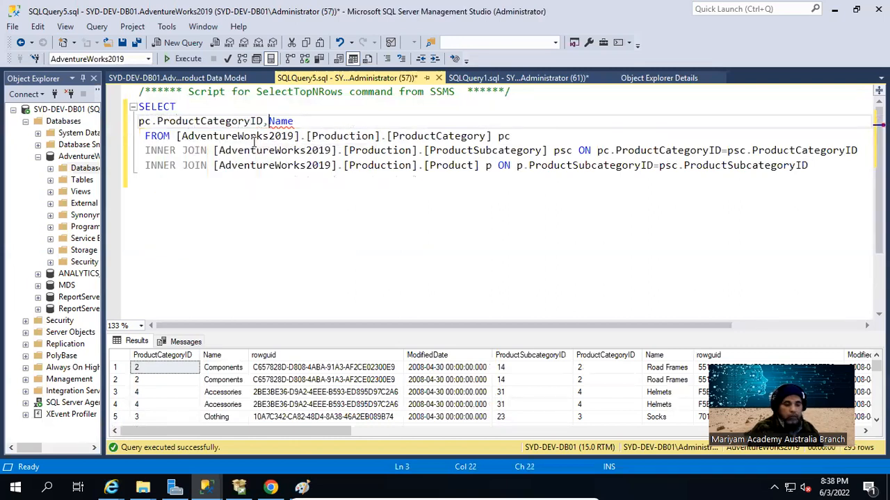
pyautogui.write('pc')
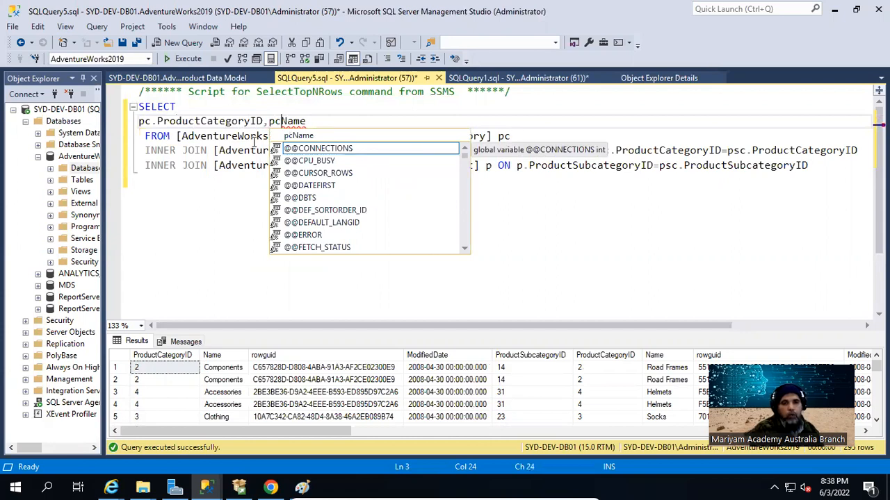
pyautogui.write('.')
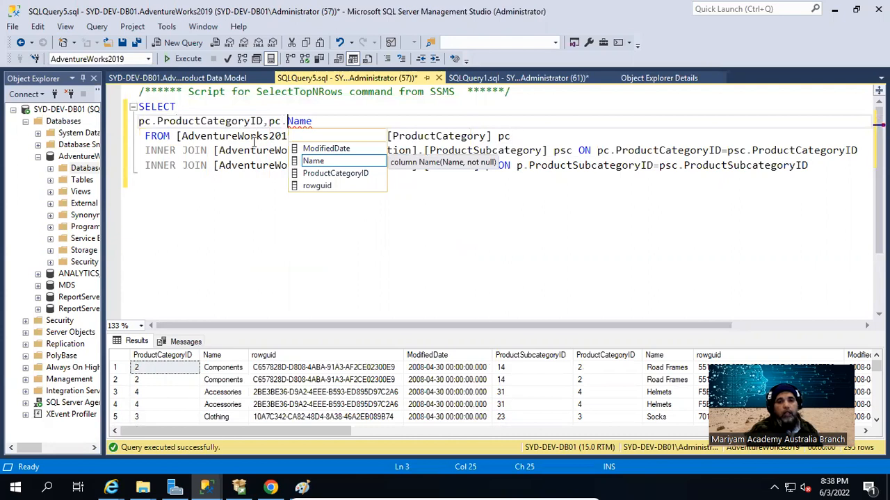
# Give pc.Name the column alias ProductCategoryName, followed by a comma
pyautogui.press('Right')
pyautogui.press('Right')
pyautogui.press('Right')
pyautogui.press('Right')
pyautogui.press('Right')
pyautogui.press('Left')
pyautogui.write('ProductCateg')
pyautogui.write('oryNam')
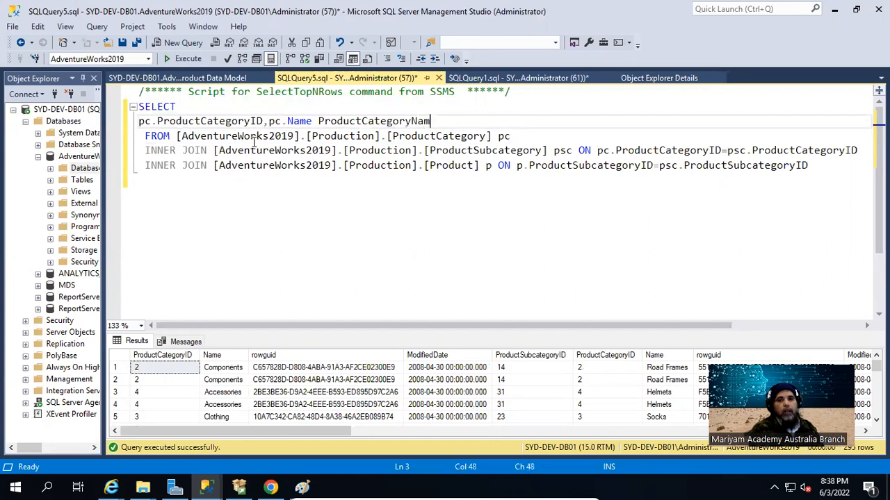
pyautogui.write('e,')
# Add blank lines before FROM and duplicate the ProductCategory column line directly below itself
pyautogui.press('Return')
pyautogui.press('Up')
pyautogui.press('End')
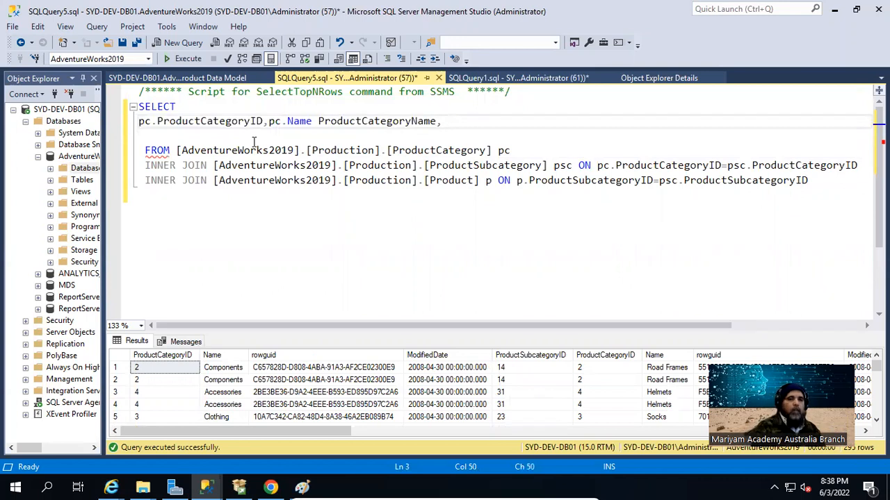
pyautogui.press('Return')
pyautogui.press('Up')
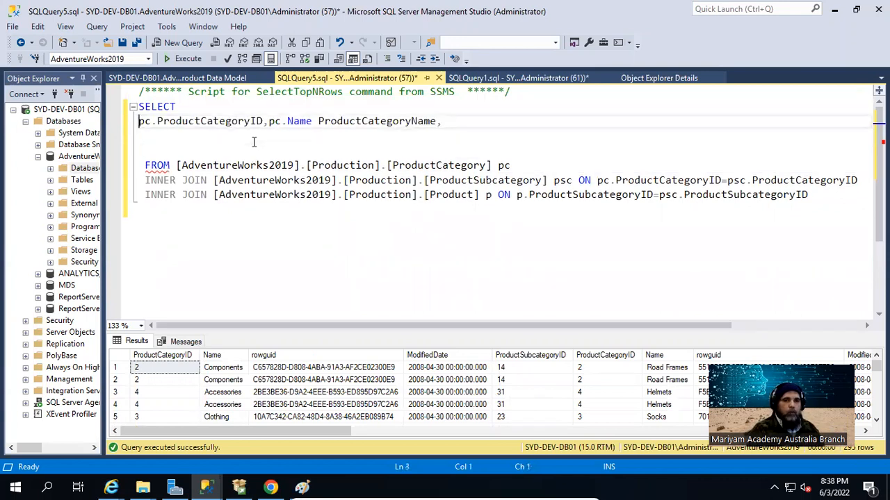
pyautogui.hotkey('shift', 'End')
pyautogui.hotkey('ctrl', 'c')
pyautogui.press('Down')
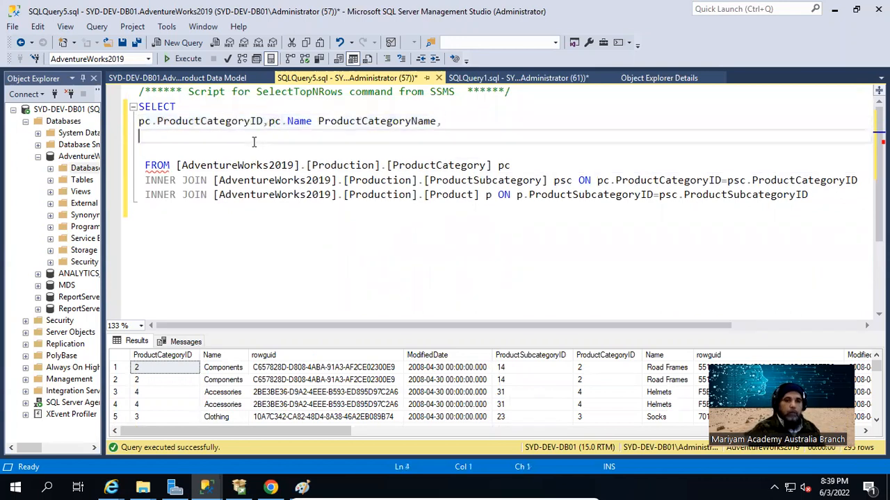
pyautogui.hotkey('ctrl', 'v')
# Change the first column of the duplicated line to psc.ProductSubcategoryID
pyautogui.press('Home')
pyautogui.press('Right')
pyautogui.write('s')
pyautogui.press('Right')
pyautogui.press('Right')
pyautogui.press('Right')
pyautogui.press('Right')
pyautogui.press('Right')
pyautogui.press('Right')
pyautogui.press('Right')
pyautogui.press('Right')
pyautogui.press('Right')
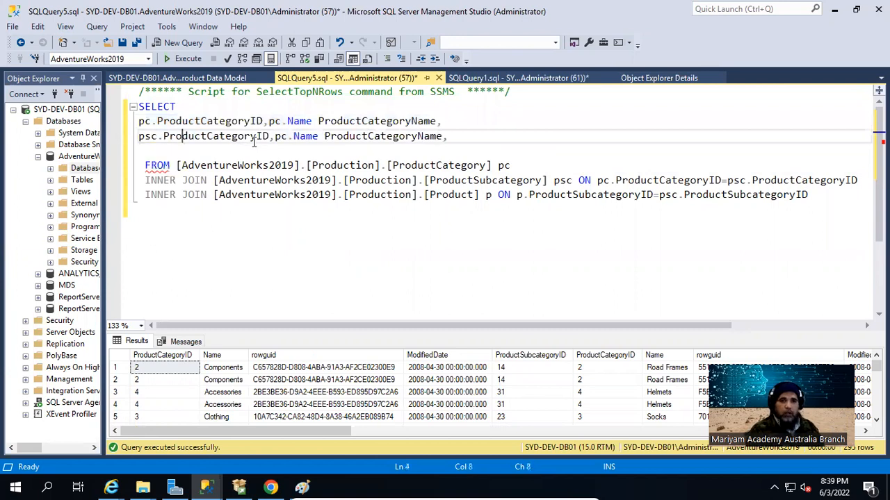
pyautogui.write('S')
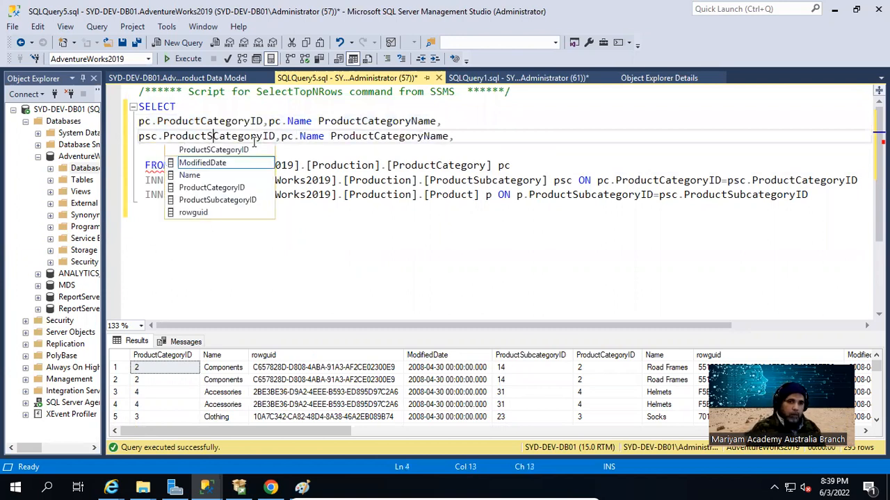
pyautogui.write('ub')
pyautogui.press('Tab')
# Change the second column of the duplicated line to psc.Name with the alias ProductSubCategoryName
pyautogui.press('Right')
pyautogui.press('Right')
pyautogui.write('s')
pyautogui.press('Right')
pyautogui.press('Right')
pyautogui.press('Right')
pyautogui.press('Right')
pyautogui.press('Right')
pyautogui.press('Right')
pyautogui.press('Right')
pyautogui.press('Right')
pyautogui.press('Right')
pyautogui.press('Right')
pyautogui.press('Right')
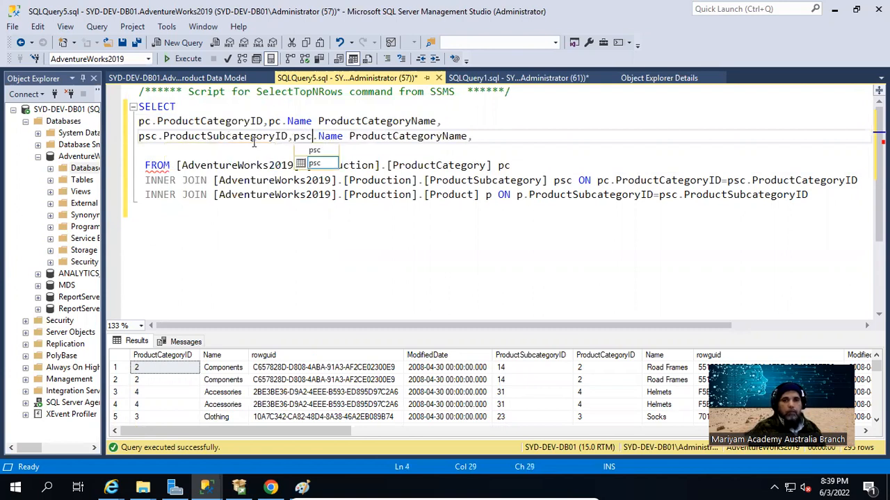
pyautogui.press('Right')
pyautogui.press('Right')
pyautogui.press('Right')
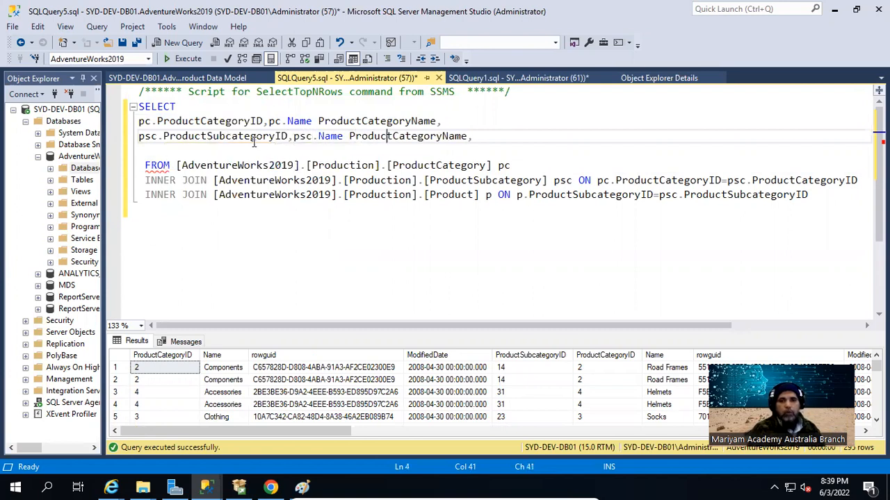
pyautogui.write('Sub')
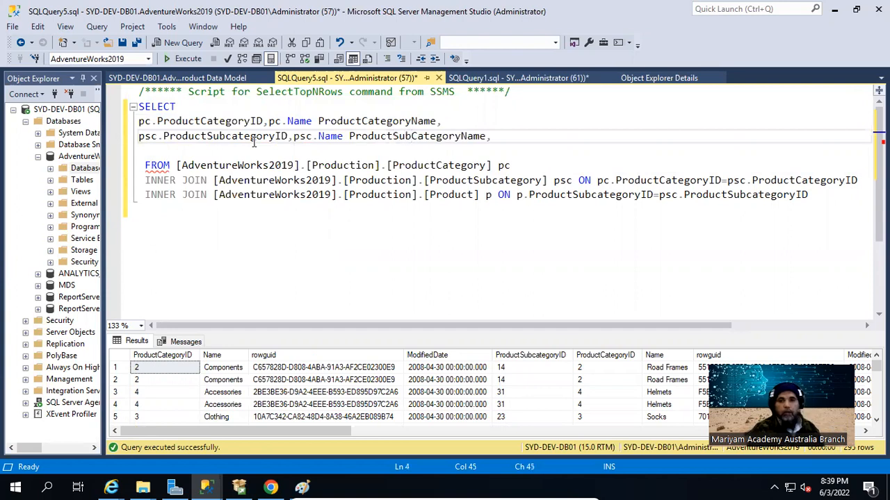
# Add p.ProductID with a trailing comma on the line below the subcategory columns
pyautogui.press('Down')
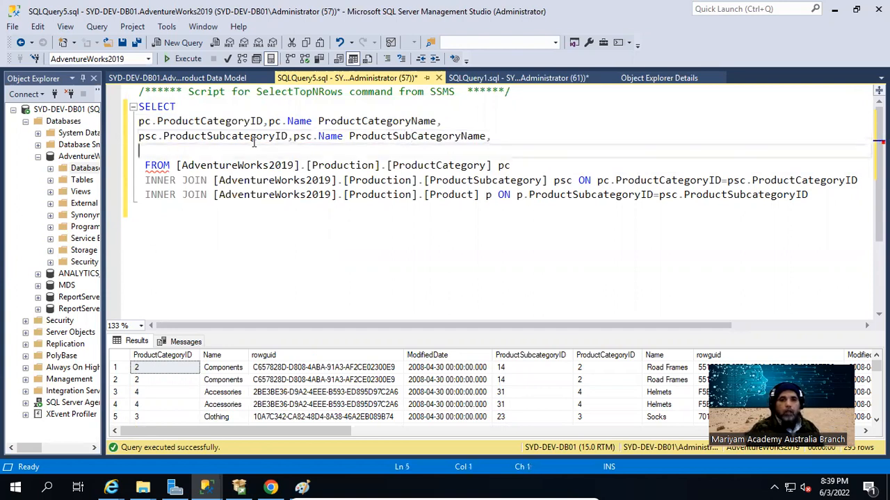
pyautogui.write('p.')
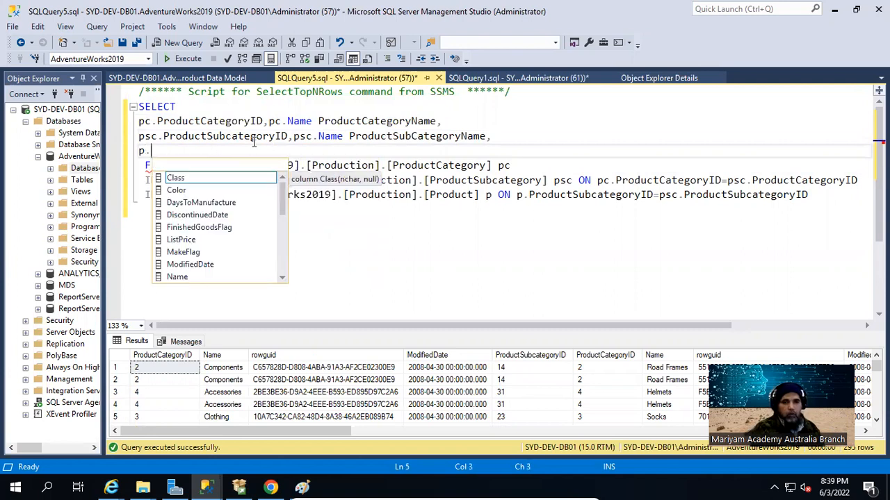
pyautogui.write('Pr')
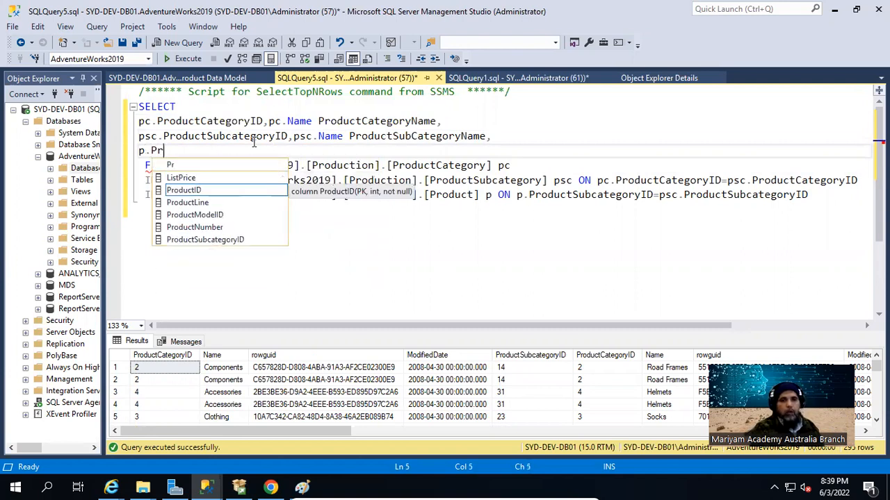
pyautogui.press('Tab')
pyautogui.write(',')
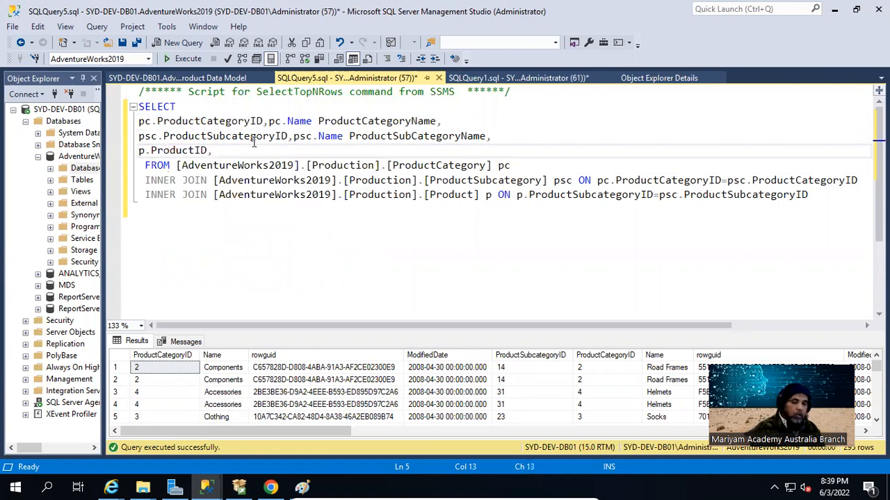
# Add p.Name with the alias ProductName on a new line after p.ProductID
pyautogui.press('Return')
pyautogui.write('p.Name')
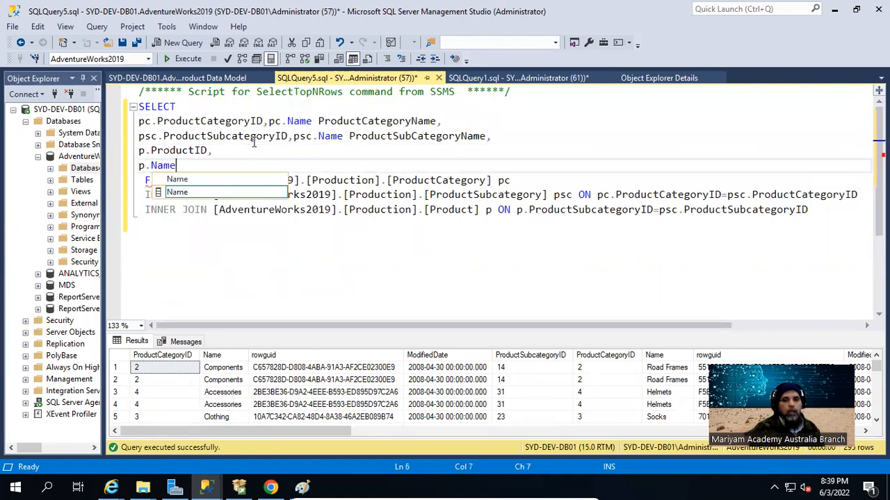
pyautogui.press('Escape')
pyautogui.write('Prod')
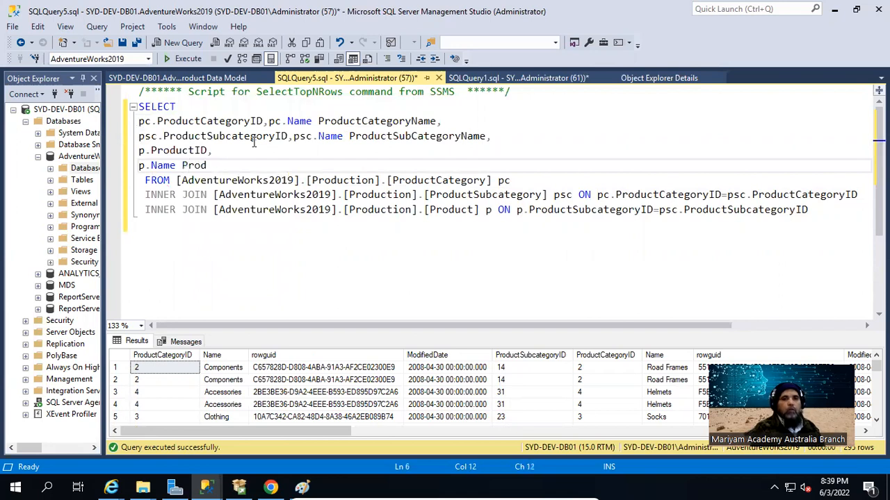
pyautogui.write('uct Name')
pyautogui.press('Left')
pyautogui.press('Left')
pyautogui.press('Left')
pyautogui.press('Left')
pyautogui.press('Left')
pyautogui.press('Left')
pyautogui.press('Left')
pyautogui.press('Right')
pyautogui.press('Right')
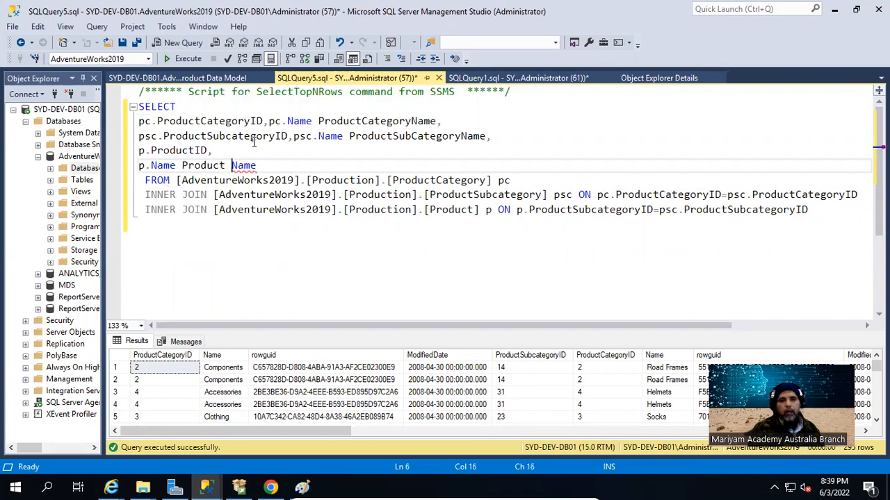
pyautogui.press('Delete')
# Change the p.Name alias to the bracketed two-word name [Product Name]
pyautogui.press('Left')
pyautogui.press('Left')
pyautogui.press('Left')
pyautogui.press('Left')
pyautogui.press('Left')
pyautogui.press('Left')
pyautogui.press('Left')
pyautogui.press('Left')
pyautogui.press('Right')
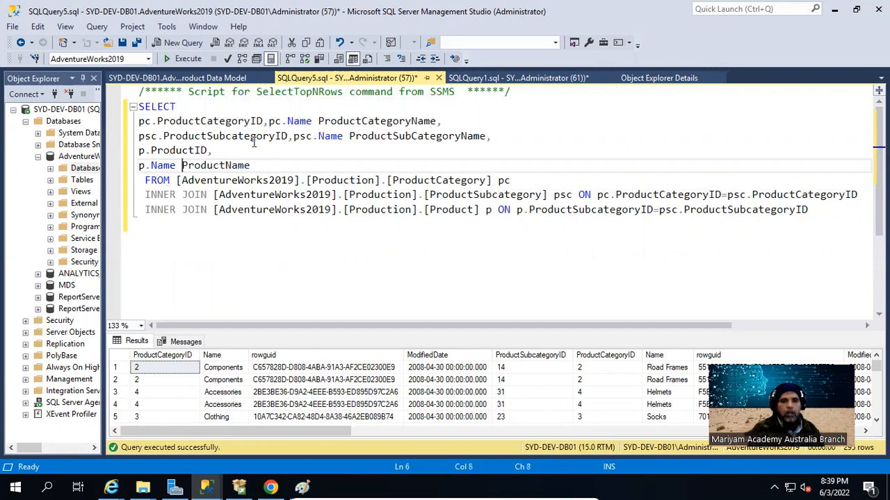
pyautogui.write('[')
pyautogui.press('End')
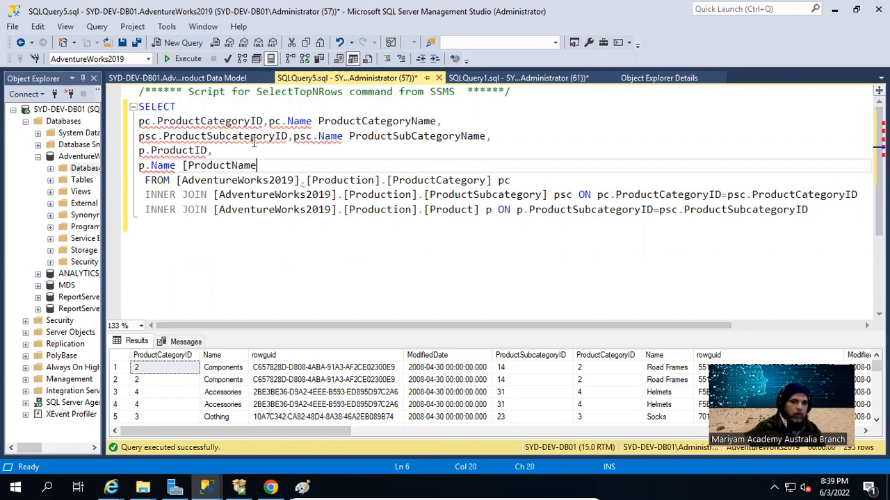
pyautogui.write(']')
pyautogui.press('Left')
pyautogui.press('Left')
pyautogui.press('Left')
pyautogui.press('Left')
pyautogui.press('Left')
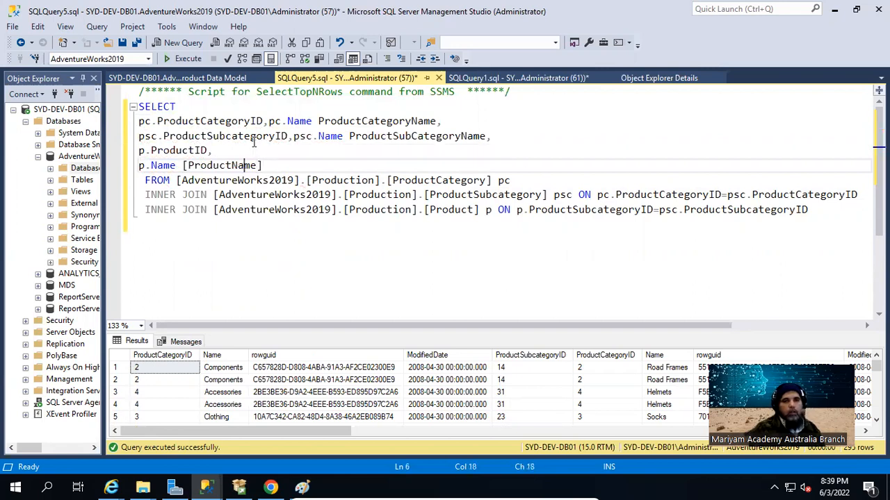
pyautogui.press('Down')
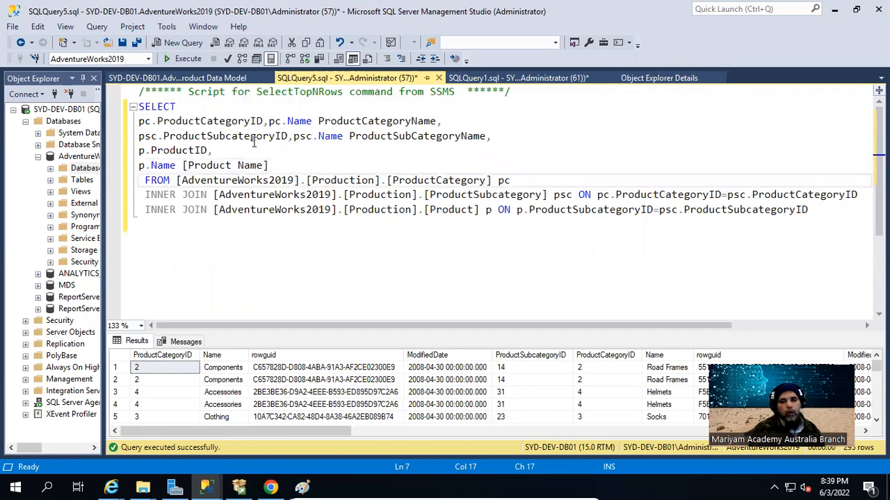
pyautogui.press('Up')
pyautogui.press('Left')
pyautogui.press('Left')
pyautogui.press('Left')
pyautogui.press('Left')
pyautogui.press('Left')
pyautogui.press('Left')
pyautogui.press('Left')
pyautogui.press('Left')
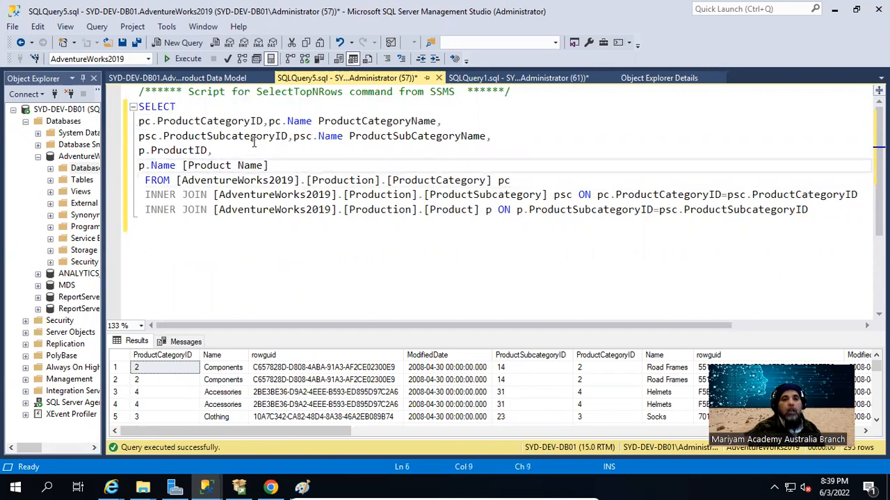
pyautogui.press('Right')
pyautogui.press('Right')
pyautogui.press('Right')
pyautogui.press('Right')
pyautogui.press('Right')
pyautogui.press('Right')
pyautogui.press('Left')
pyautogui.press('Left')
pyautogui.press('Left')
pyautogui.press('Left')
pyautogui.press('Left')
pyautogui.press('Left')
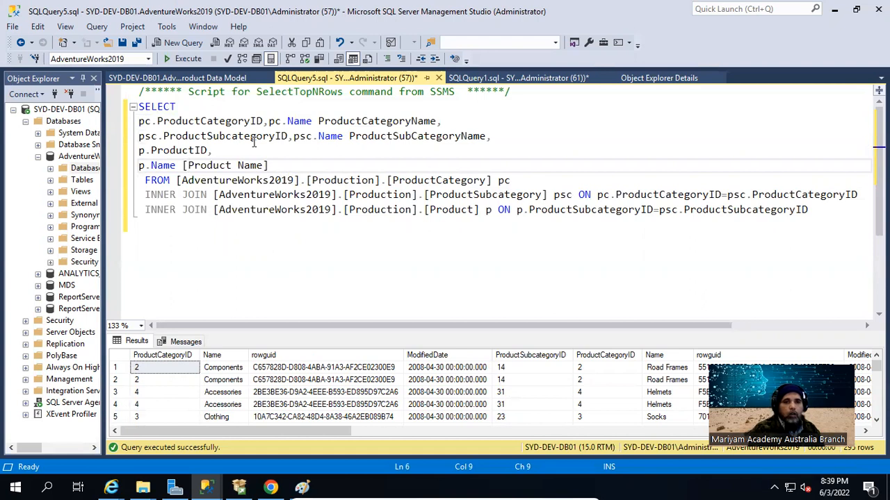
# Check the product columns in the results and add p.ListPrice with a trailing comma on a new line below [Product Name]
pyautogui.press('End')
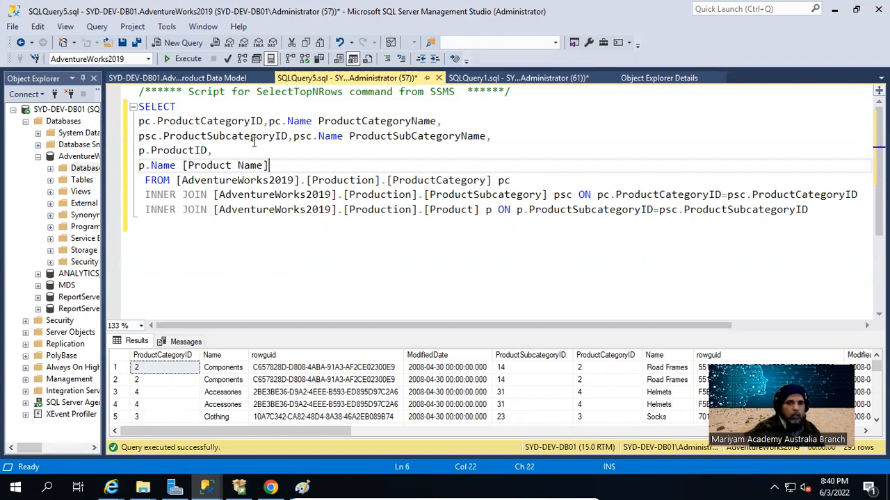
pyautogui.press('Return')
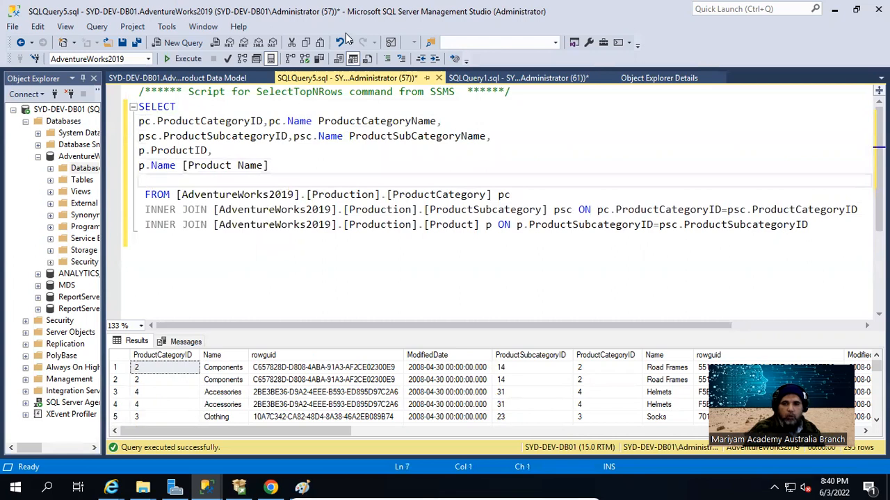
pyautogui.moveTo(291, 432); pyautogui.dragTo(514, 447)
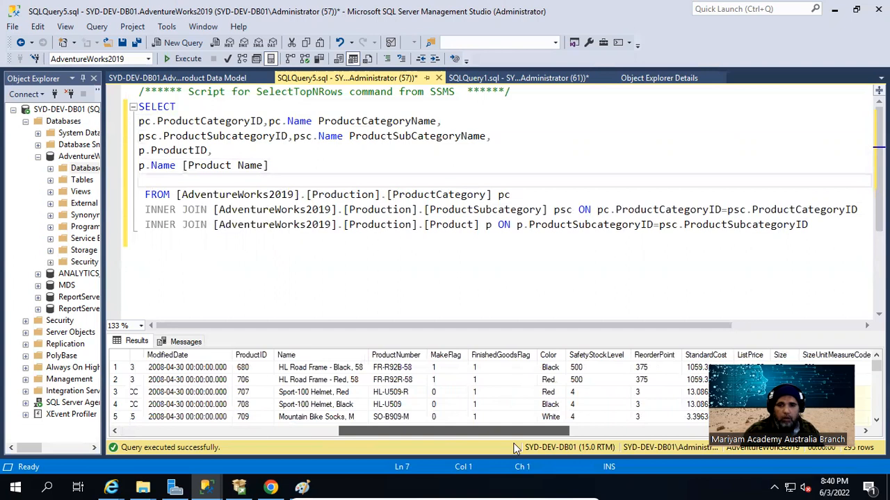
pyautogui.moveTo(515, 447); pyautogui.dragTo(579, 455)
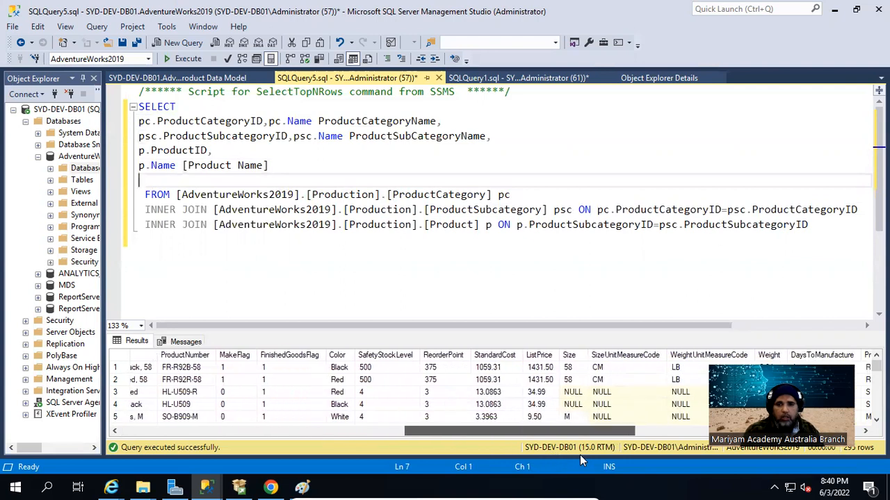
pyautogui.click(314, 170)
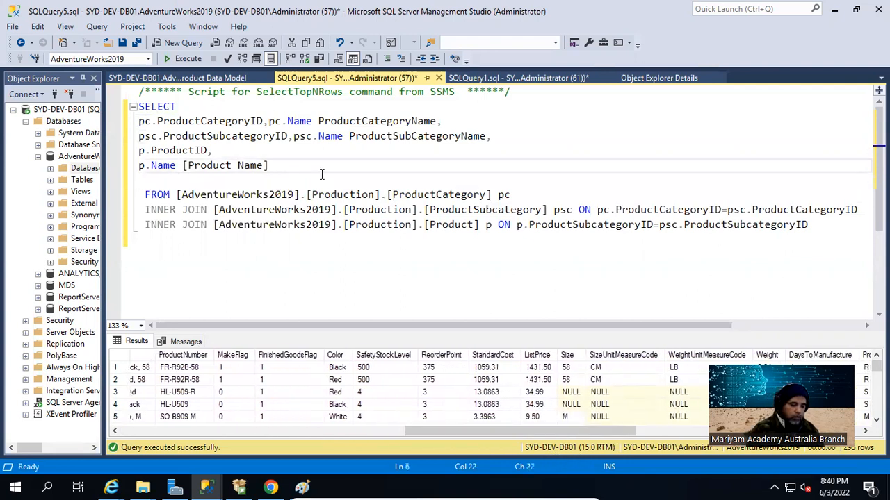
pyautogui.write(',')
pyautogui.write('p.List')
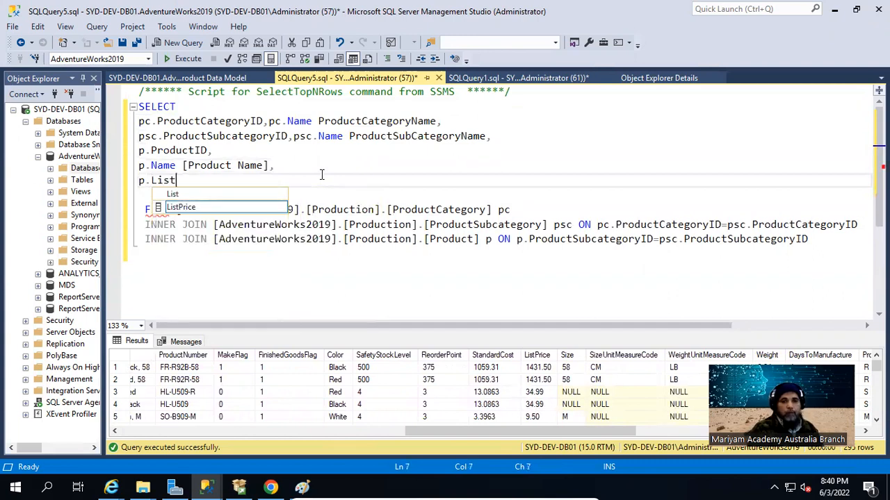
pyautogui.press('Tab')
pyautogui.write(',')
# Add p.StandardCost with a trailing comma on the line below p.ListPrice
pyautogui.press('Return')
pyautogui.write('p')
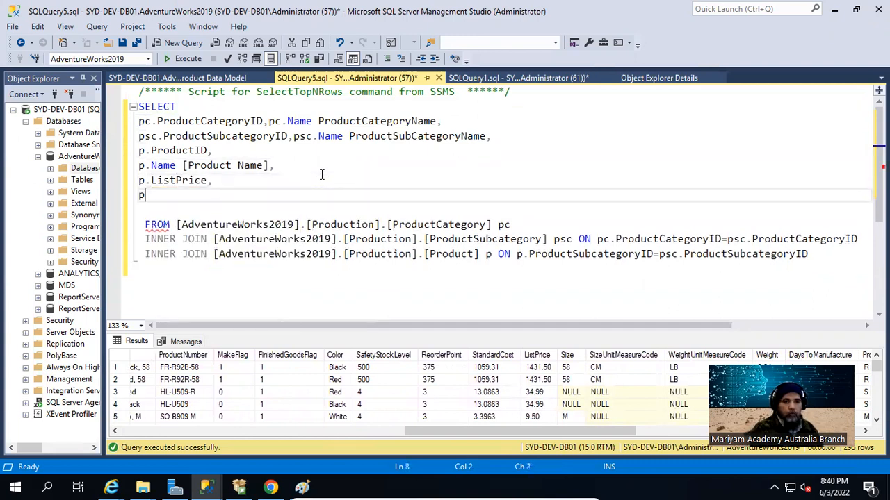
pyautogui.write('.Stand')
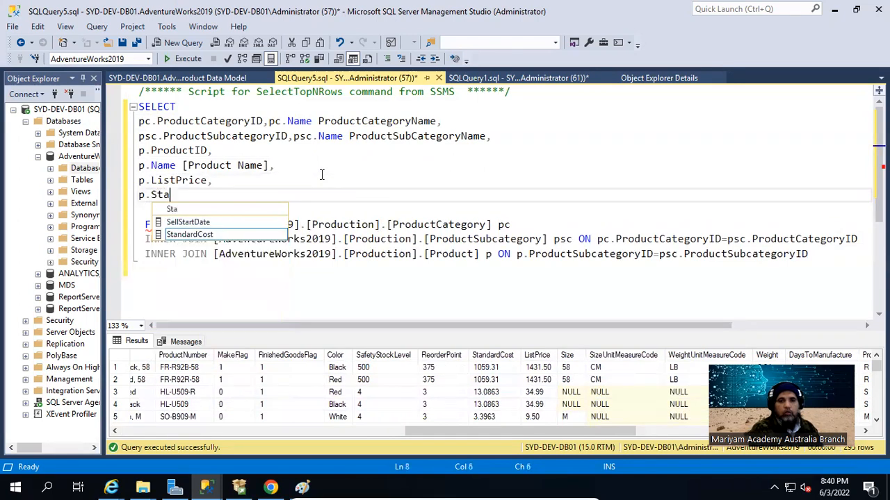
pyautogui.press('Tab')
pyautogui.write(',')
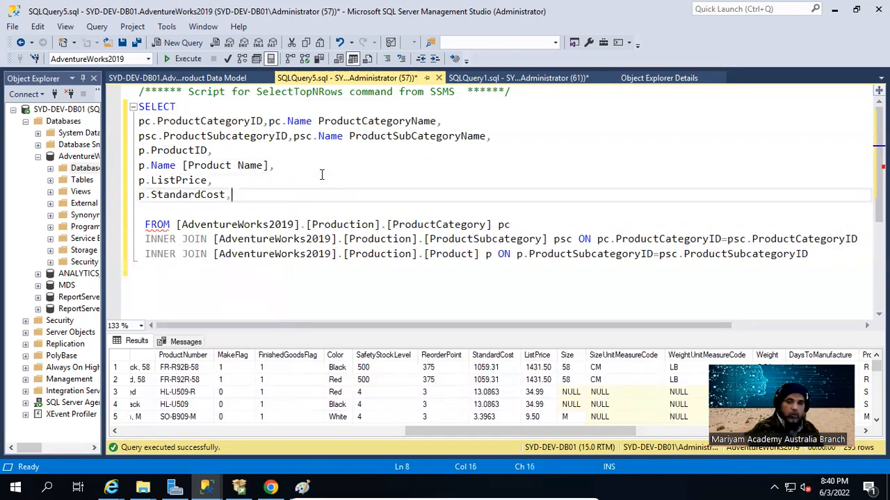
# Add p.Size with a trailing comma on the line below p.StandardCost
pyautogui.press('Return')
pyautogui.write('o')
pyautogui.press('BackSpace')
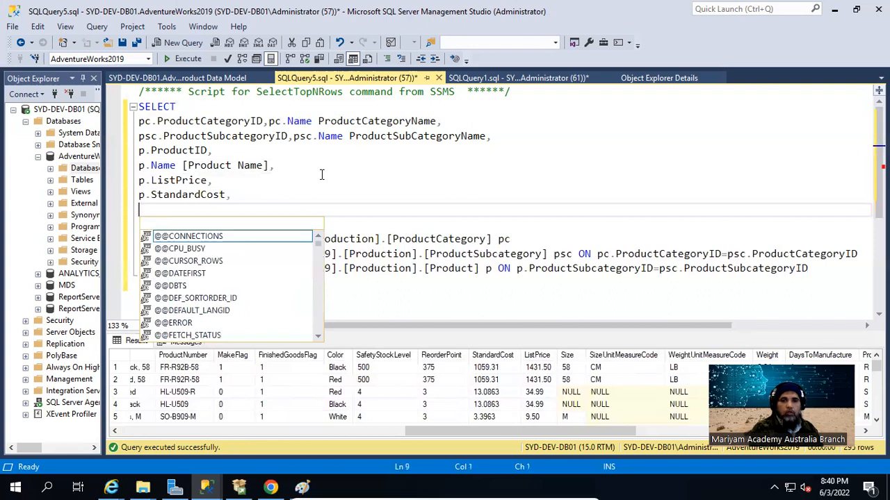
pyautogui.write('p.Si')
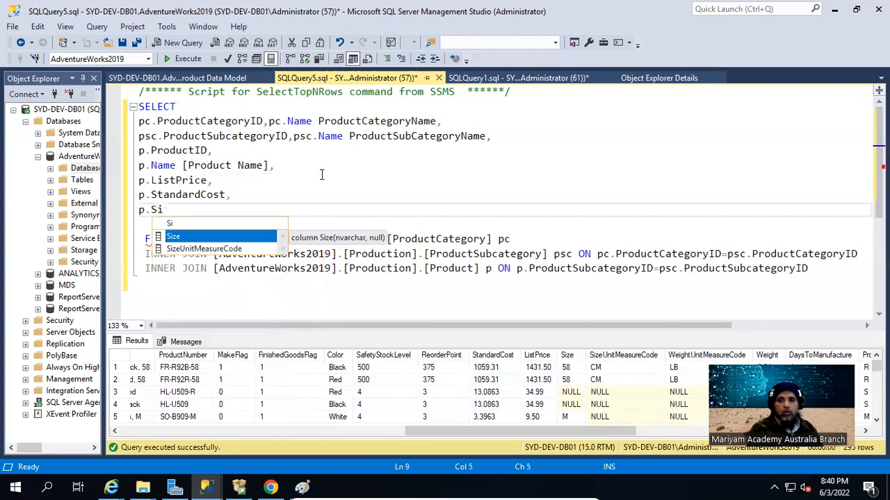
pyautogui.press('Tab')
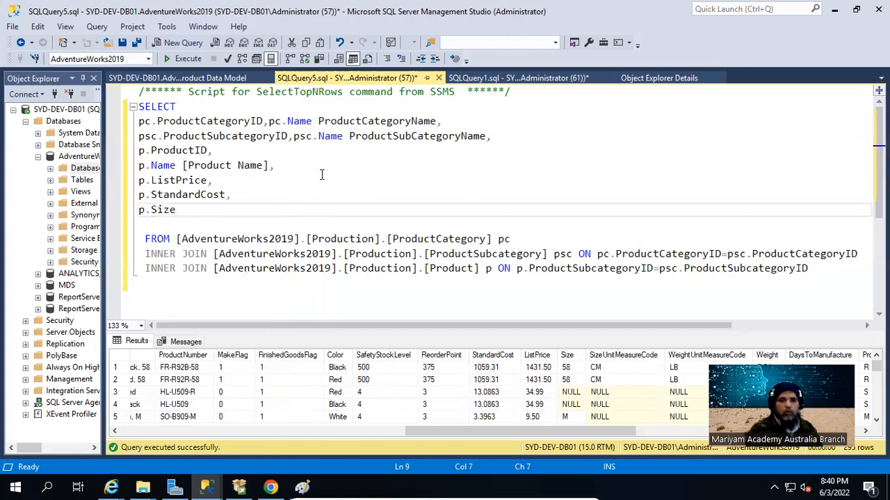
pyautogui.press('Return')
pyautogui.press('Left')
pyautogui.write(',')
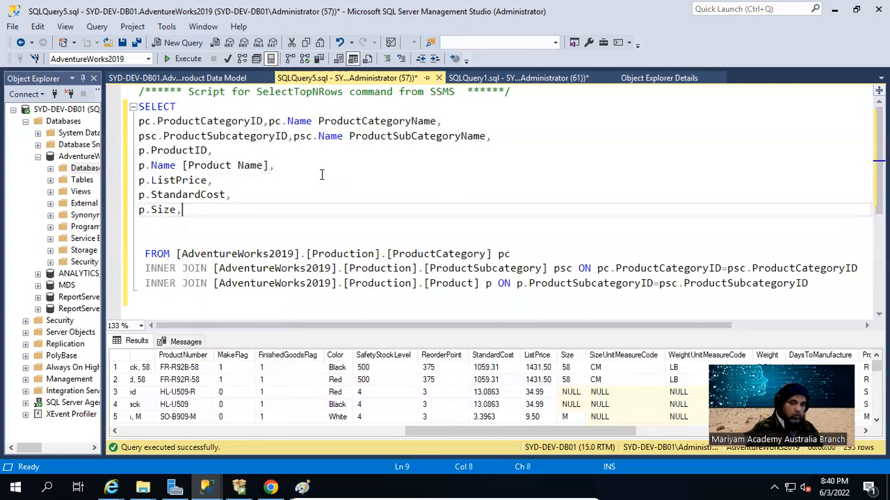
# Add p.Weight as the last selected column and remove the extra blank line above FROM
pyautogui.press('Return')
pyautogui.write('p.')
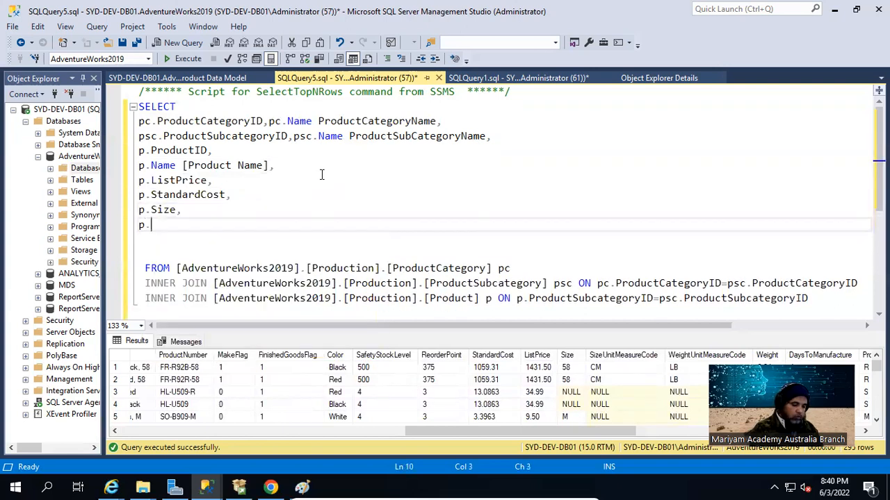
pyautogui.write('Weigh')
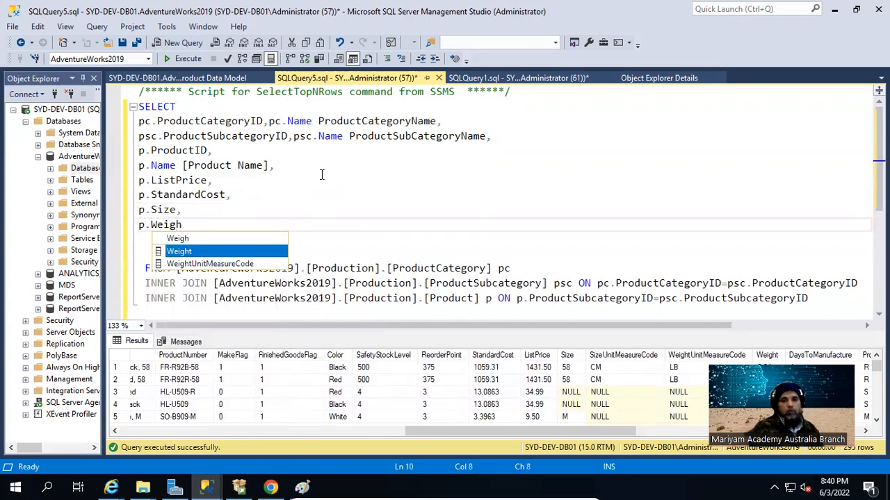
pyautogui.press('Tab')
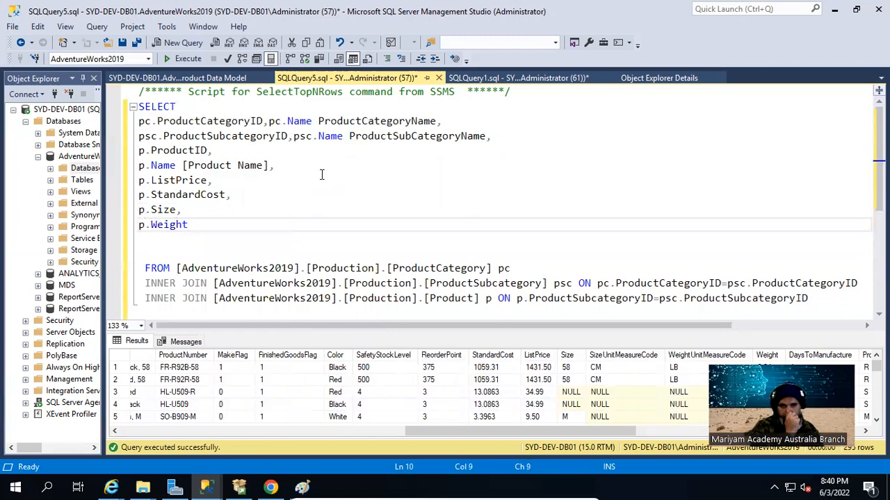
pyautogui.press('Delete')
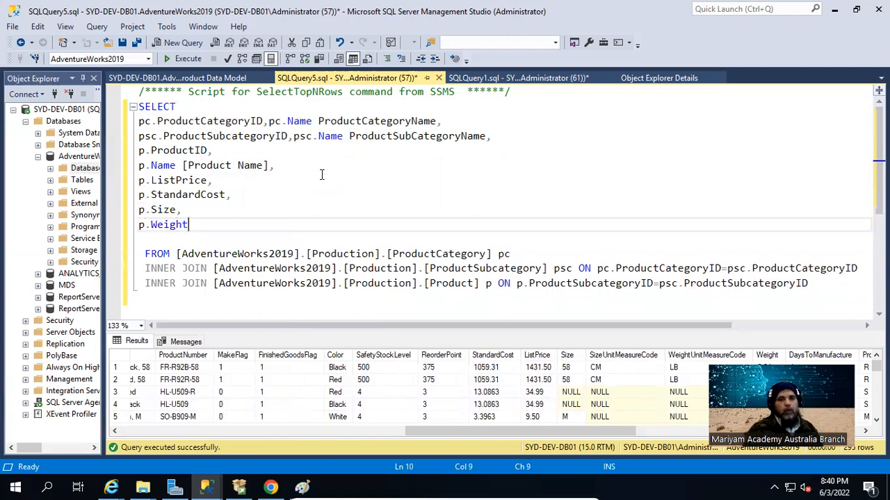
# Execute the query and enlarge the results pane to show more rows
pyautogui.click(353, 208)
pyautogui.press('F5')
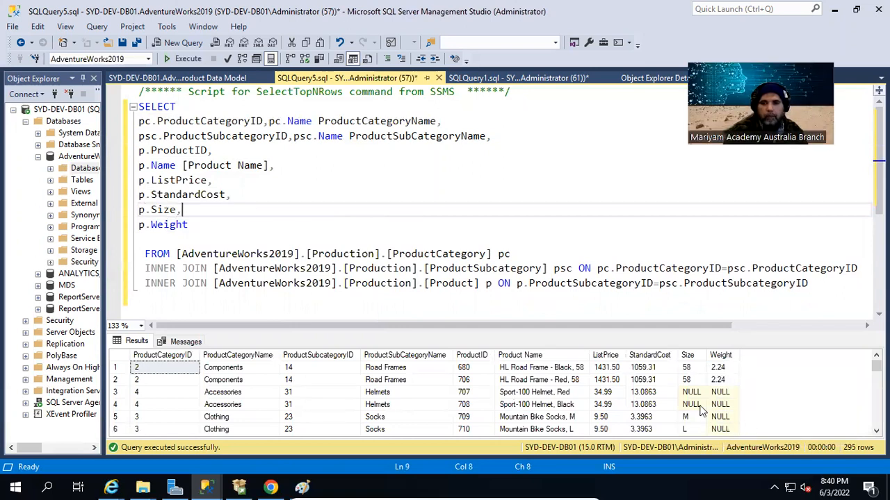
pyautogui.moveTo(478, 332); pyautogui.dragTo(478, 244)
# Examine the query results through to the last row, checking the Size and Weight columns for missing values
pyautogui.click(599, 368)
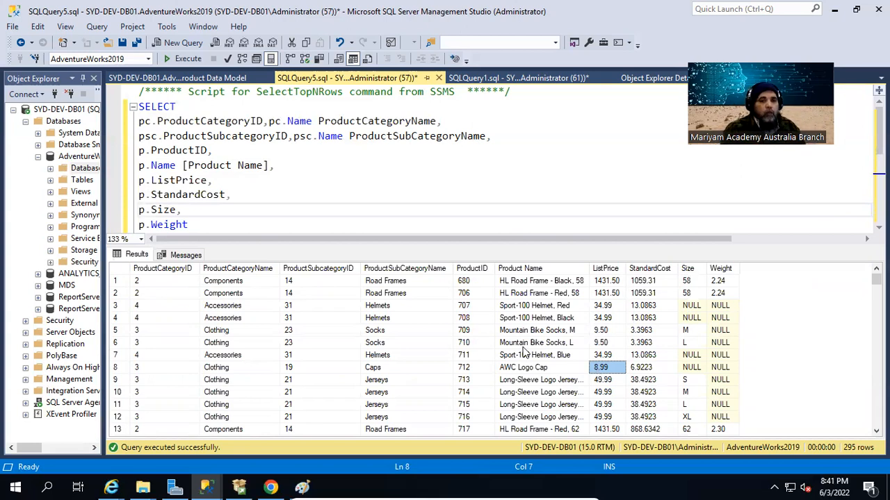
pyautogui.click(588, 369)
pyautogui.scroll(-20, 664, 379)
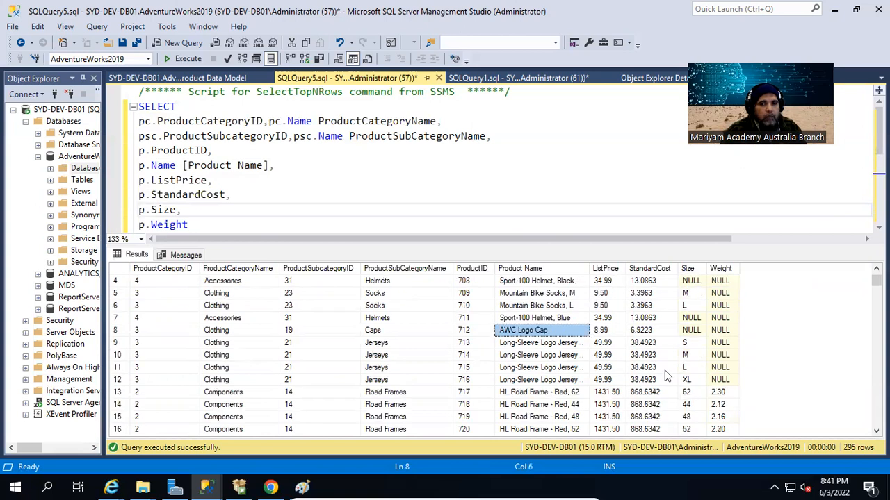
pyautogui.scroll(-7, 697, 415)
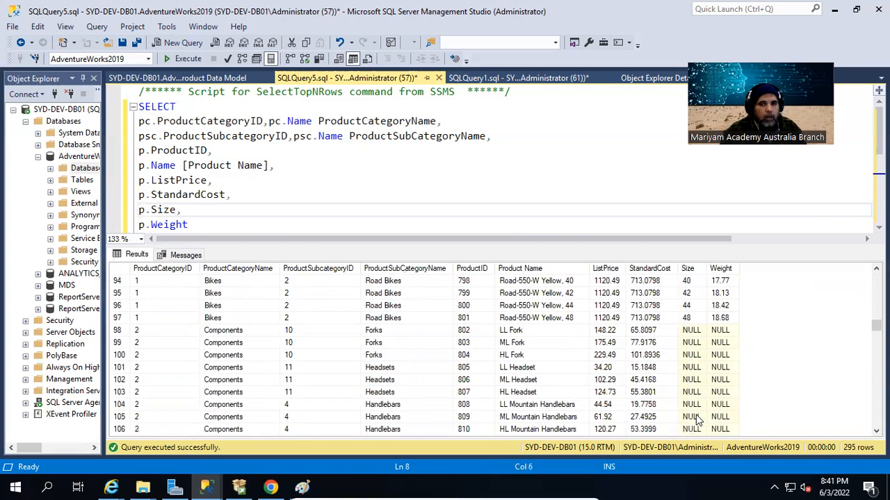
pyautogui.scroll(-20, 697, 421)
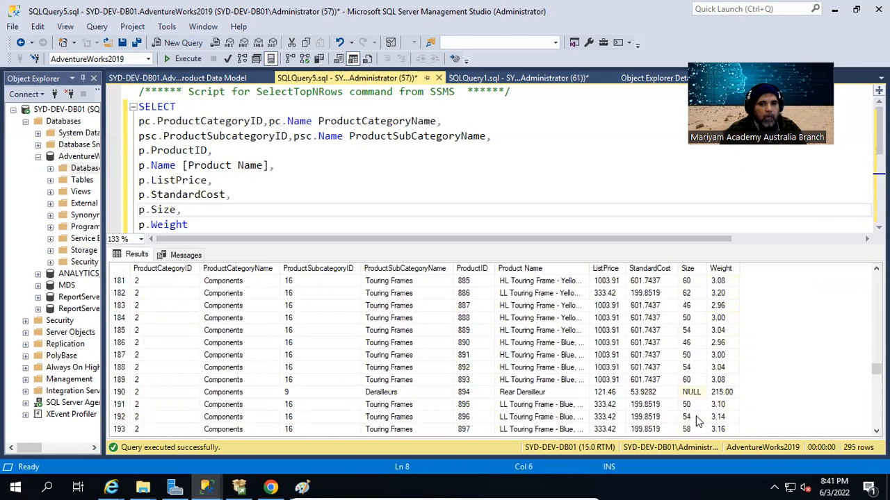
pyautogui.scroll(-20, 697, 420)
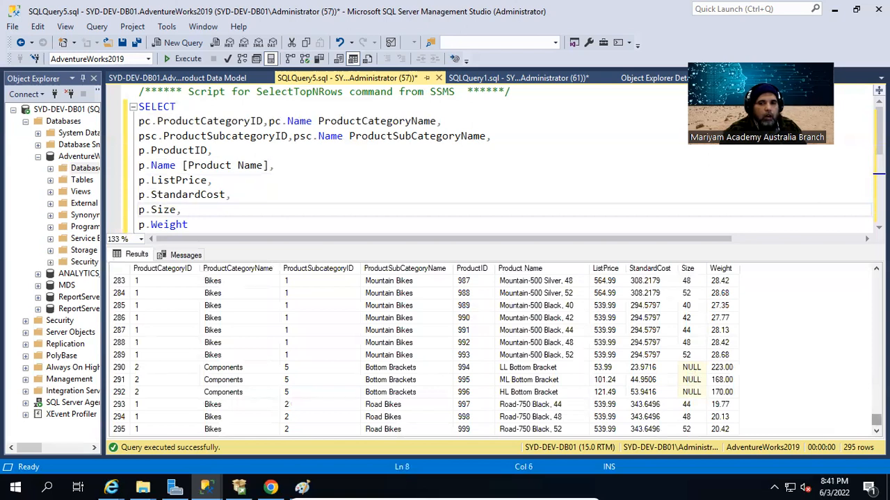
pyautogui.moveTo(875, 420); pyautogui.dragTo(875, 277)
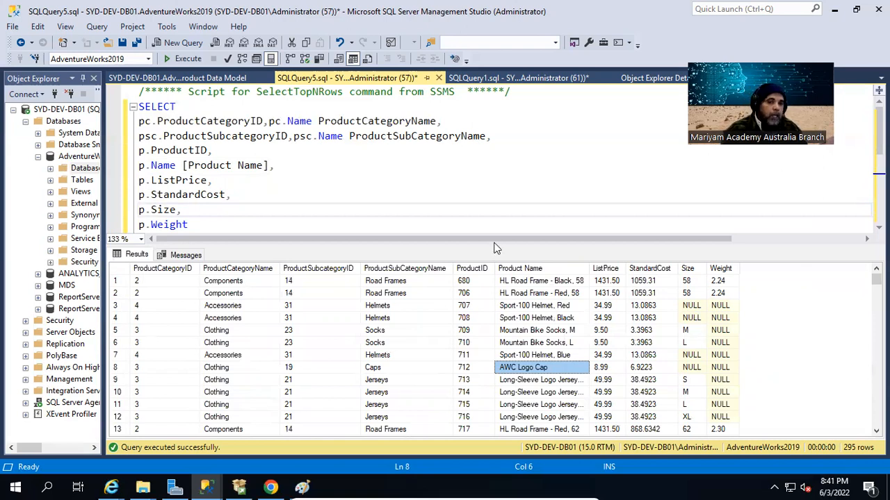
# Wrap p.Size in an ISNULL function with 'UNKNOWN' as the replacement value
pyautogui.click(175, 218)
pyautogui.press('Home')
pyautogui.write('ISNU')
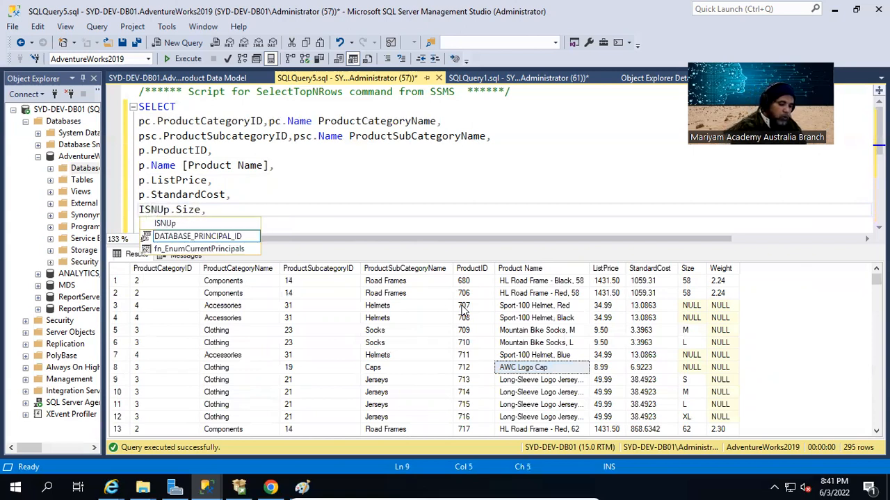
pyautogui.write('LL(')
pyautogui.press('End')
pyautogui.press('Left')
pyautogui.write(",''")
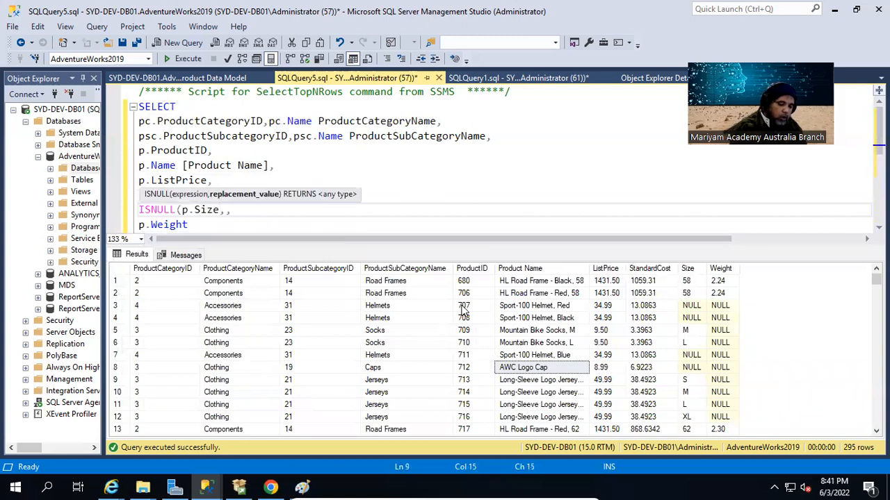
pyautogui.write(')')
pyautogui.press('Left')
pyautogui.press('Left')
pyautogui.write('UNKNOWN')
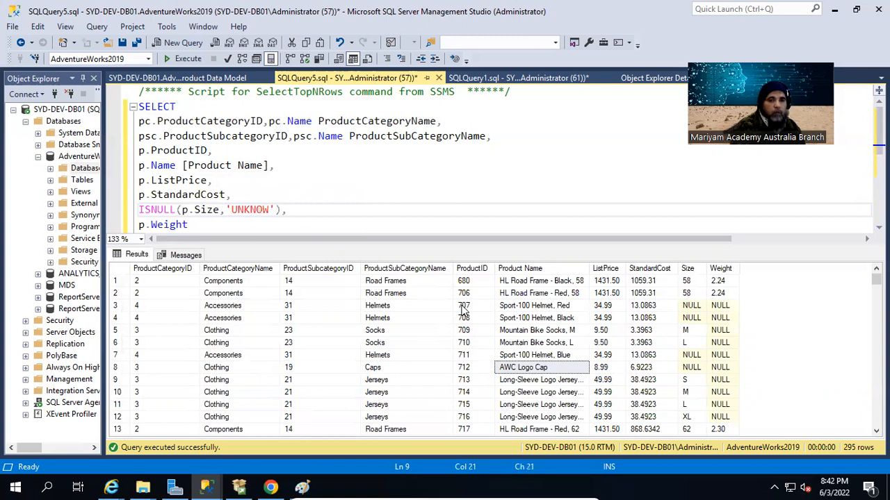
# Wrap p.Weight in an ISNULL function with 0.000 as the replacement value and execute the query
pyautogui.press('Down')
pyautogui.press('Home')
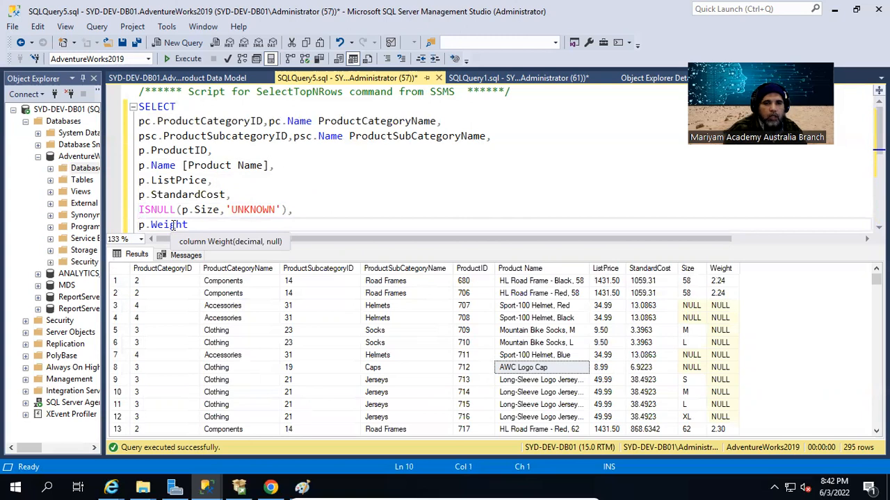
pyautogui.click(172, 224)
pyautogui.press('Home')
pyautogui.write('ISNULL')
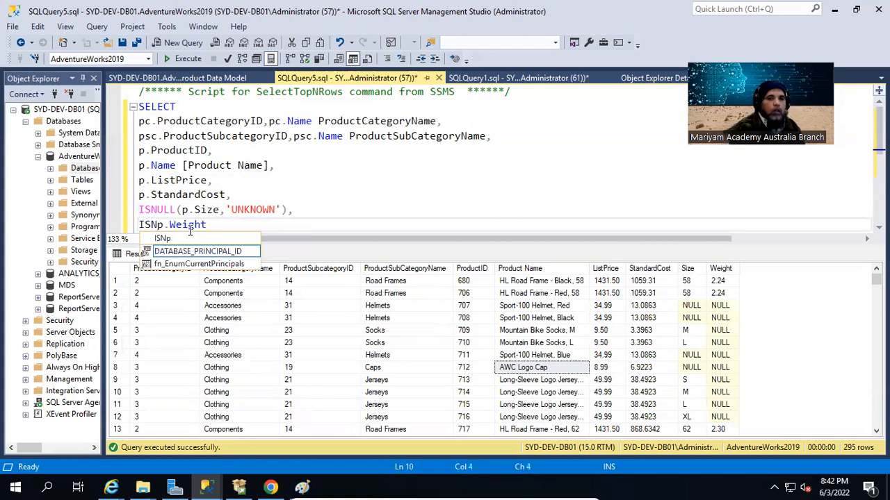
pyautogui.write('(')
pyautogui.press('End')
pyautogui.write(',')
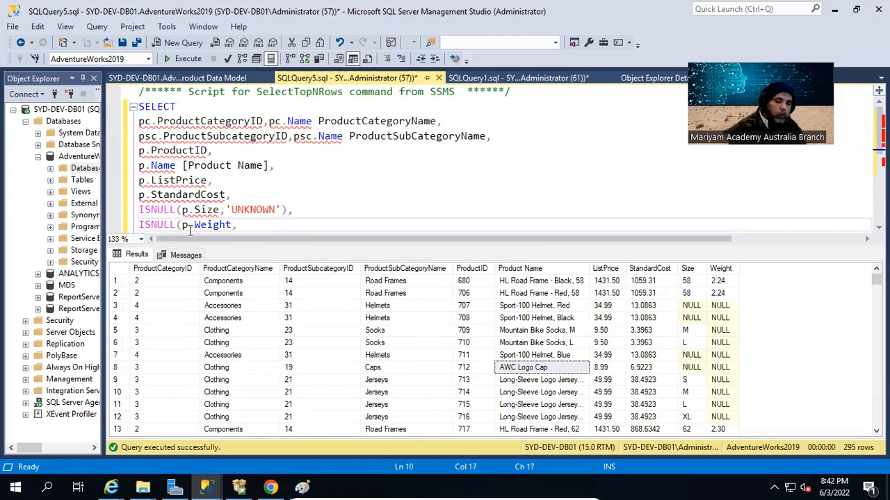
pyautogui.write("'")
pyautogui.press('BackSpace')
pyautogui.press('BackSpace')
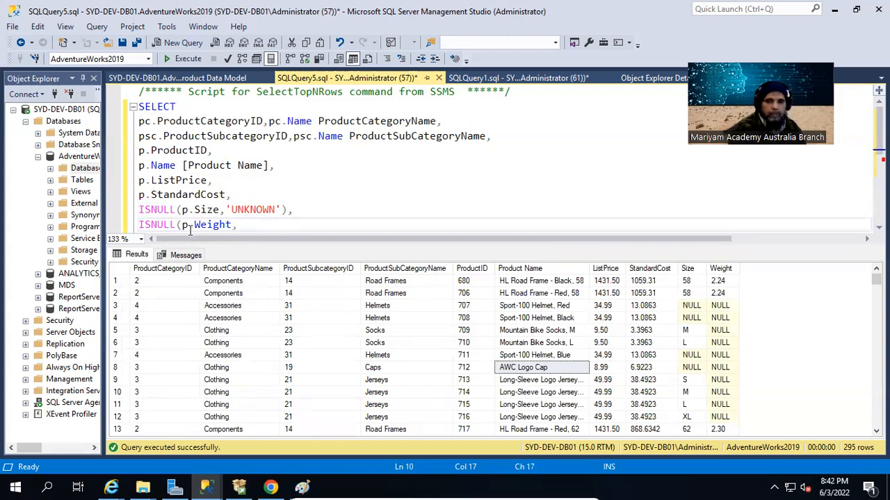
pyautogui.write('0.0')
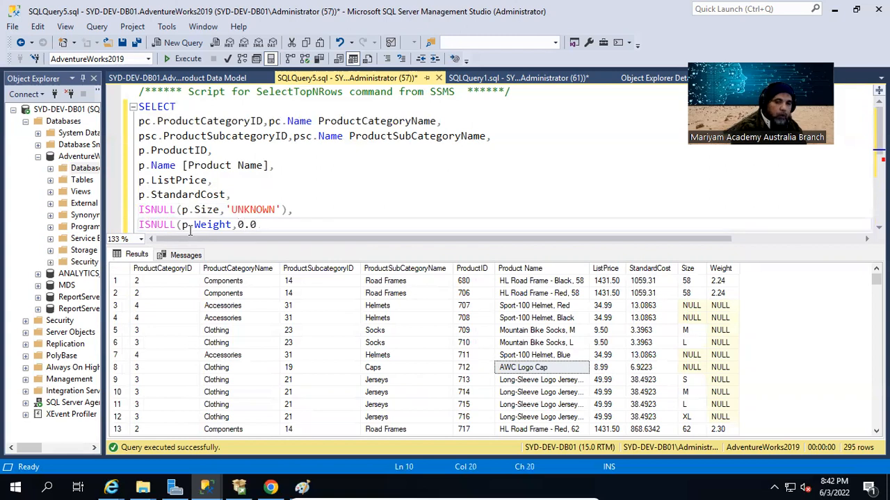
pyautogui.write('00)')
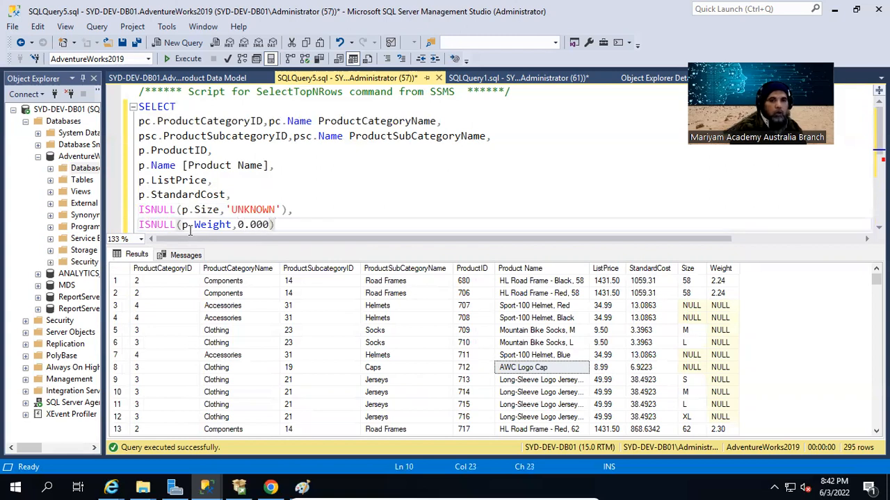
pyautogui.press('Up')
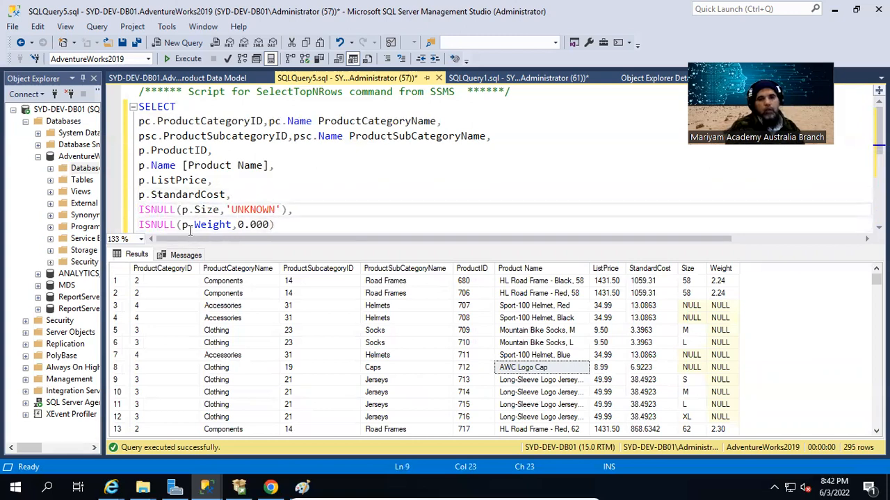
pyautogui.press('F5')
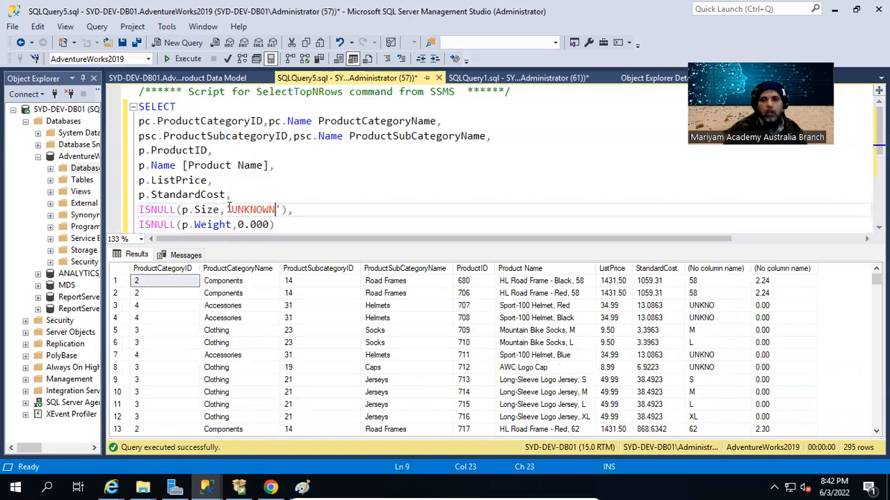
# Give the ISNULL expression for p.Size the alias [Product Size]
pyautogui.press('End')
pyautogui.press('Left')
pyautogui.write('[]')
pyautogui.press('Left')
pyautogui.write('Product S')
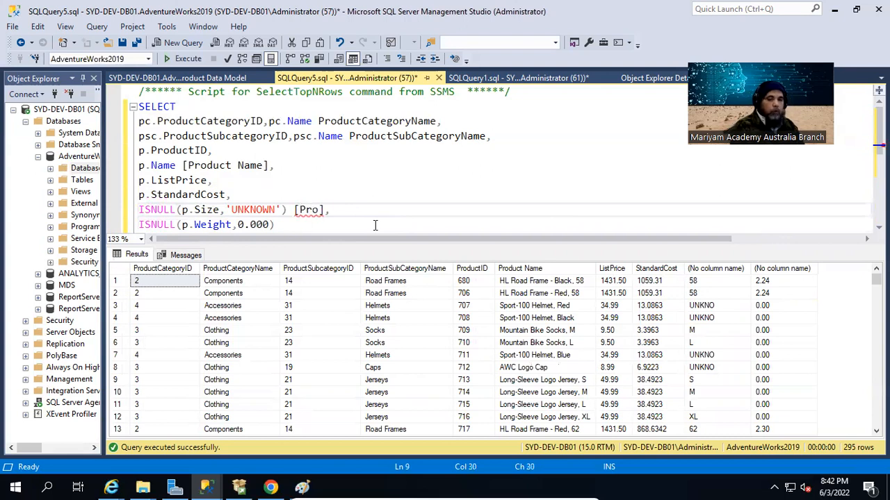
pyautogui.write('ize')
# Give the ISNULL expression for p.Weight the alias [Product Weight]
pyautogui.press('Down')
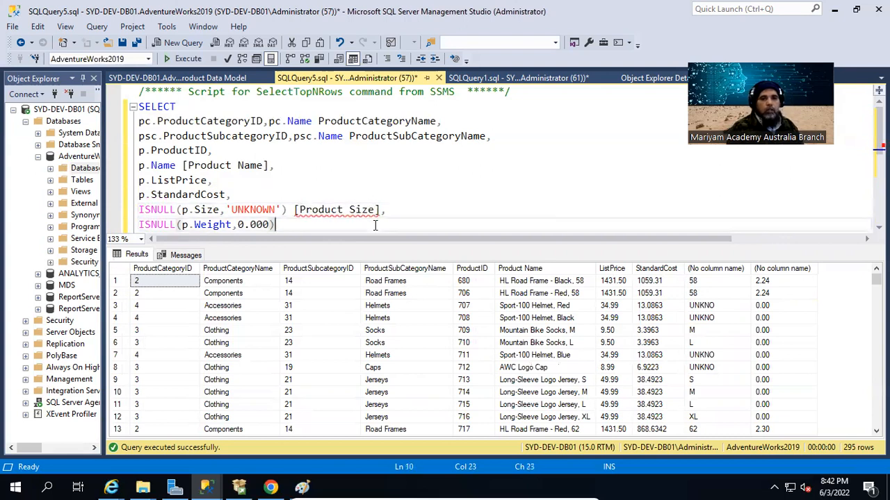
pyautogui.write('[]')
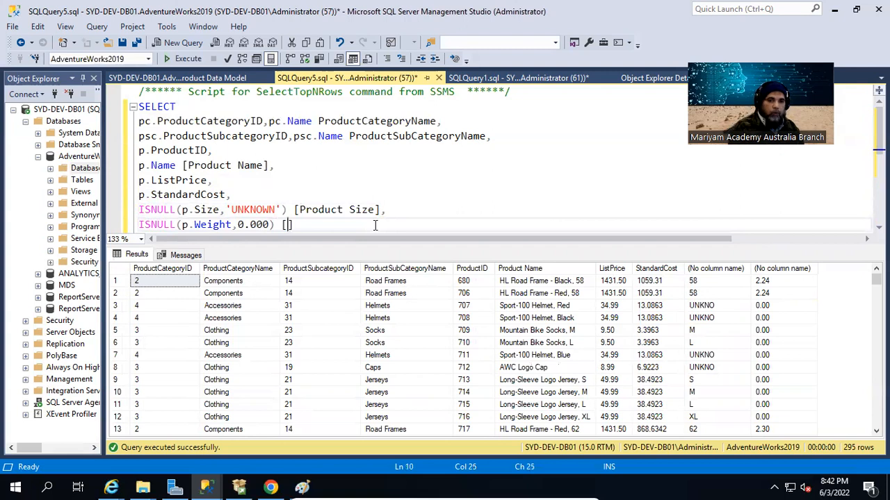
pyautogui.write('Product ')
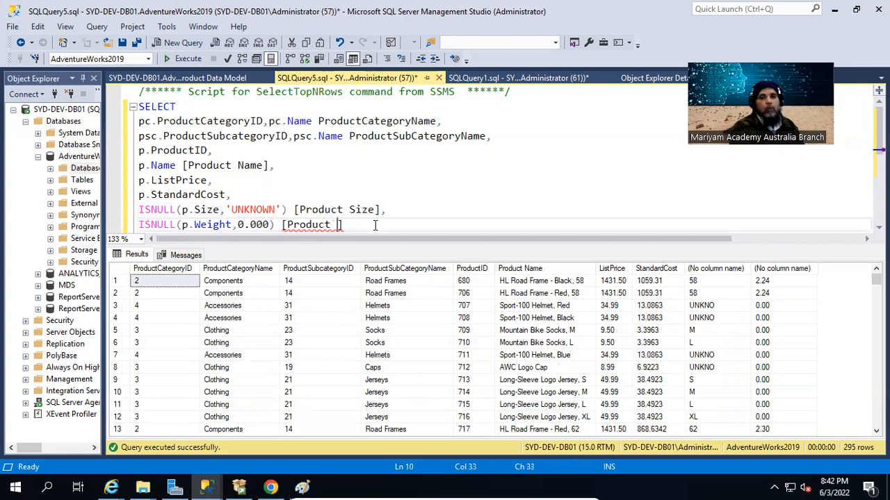
pyautogui.write('Wer')
pyautogui.press('BackSpace')
pyautogui.write('i')
pyautogui.press('BackSpace')
pyautogui.write('ight')
# Leave a blank line between the last selected column and the FROM clause, and execute the query again
pyautogui.click(379, 224)
pyautogui.press('Return')
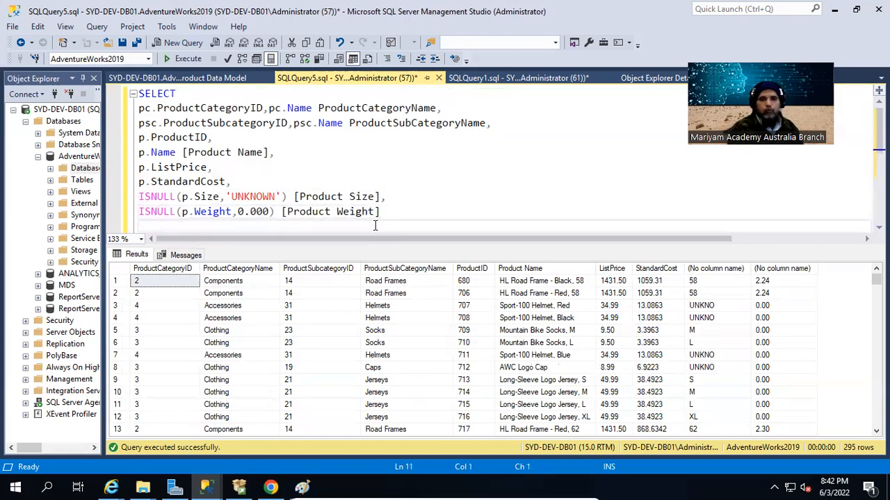
pyautogui.press('BackSpace')
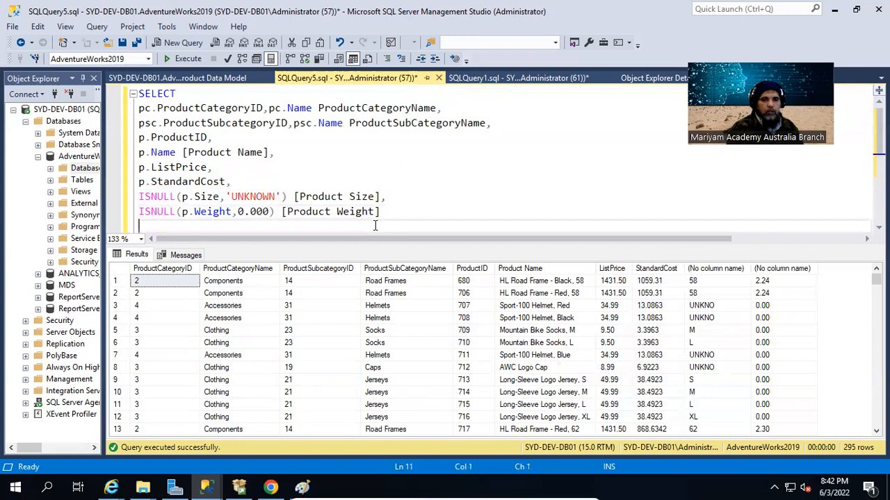
pyautogui.press('Return')
pyautogui.press('F5')
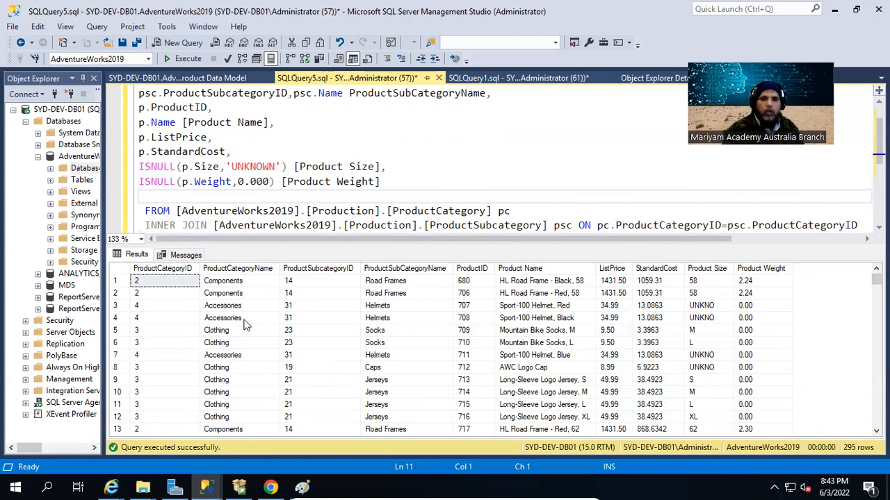
pyautogui.click(857, 228)
pyautogui.press('Return')
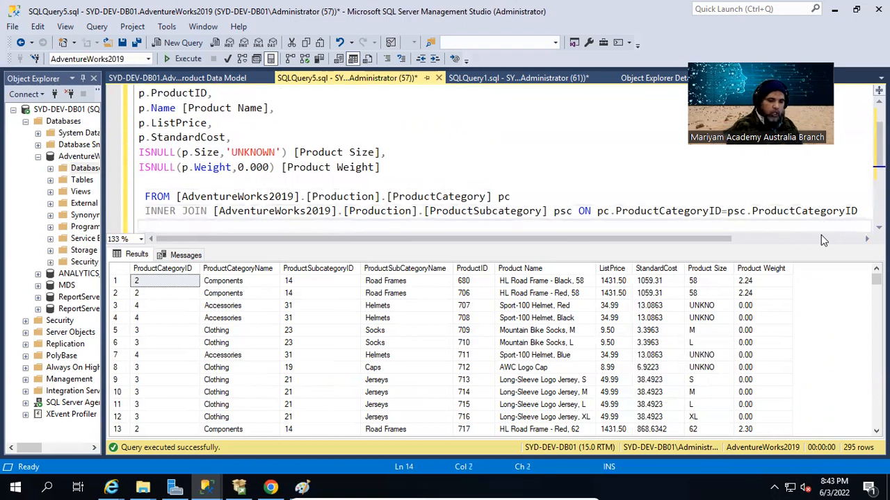
pyautogui.write('Order By')
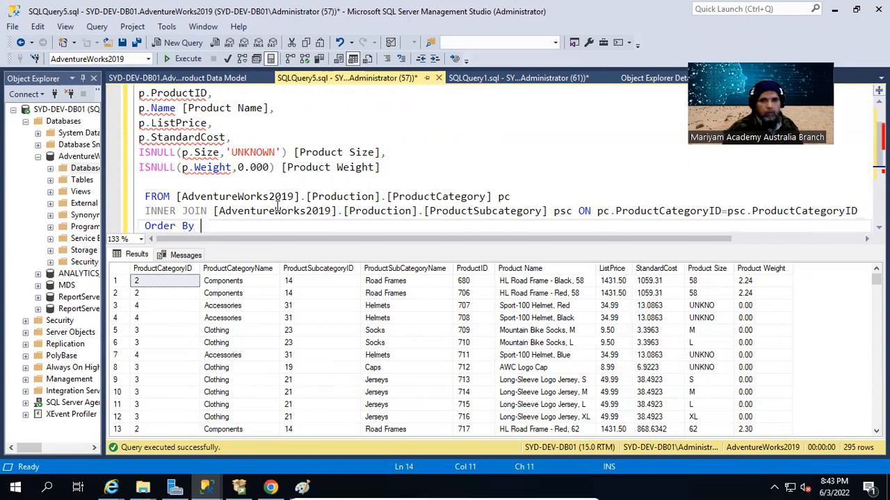
pyautogui.scroll(1, 310, 131)
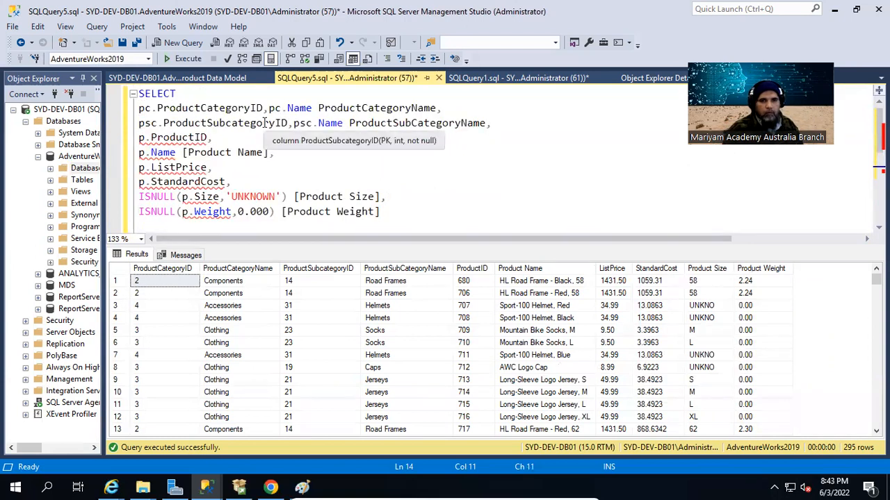
pyautogui.scroll(-2, 282, 165)
pyautogui.scroll(-2, 213, 210)
pyautogui.scroll(2, 224, 211)
pyautogui.hotkey('shift', 'Home')
pyautogui.press('Delete')
pyautogui.press('Left')
pyautogui.press('Left')
pyautogui.press('Delete')
# Add an Order By clause below the join to the Product table, sorting by pc.Name, psc.Name and p.Name
pyautogui.press('Down')
pyautogui.press('Return')
pyautogui.write('Order By ')
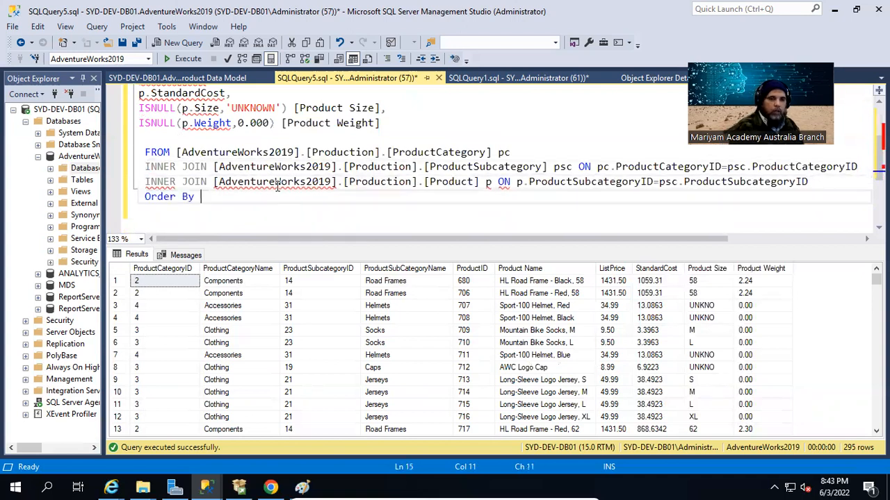
pyautogui.write('psc.')
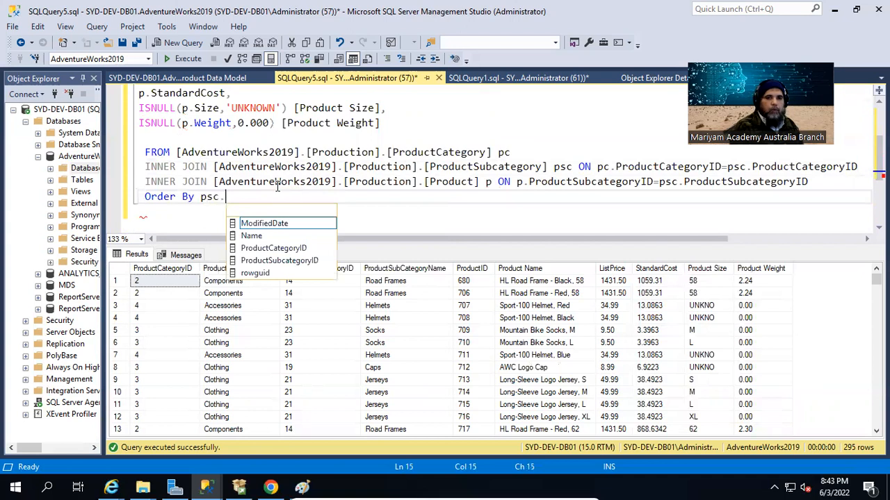
pyautogui.press('BackSpace')
pyautogui.press('BackSpace')
pyautogui.press('BackSpace')
pyautogui.write('c.')
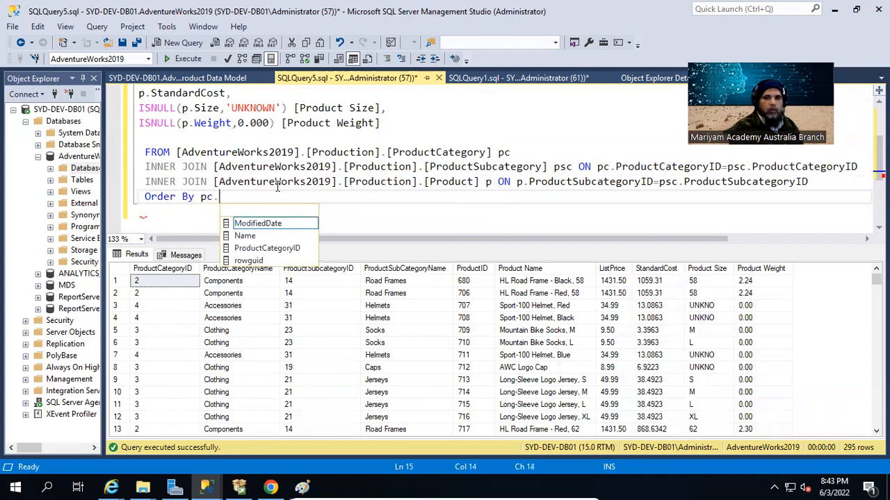
pyautogui.write('Name,psc.')
pyautogui.press('Down')
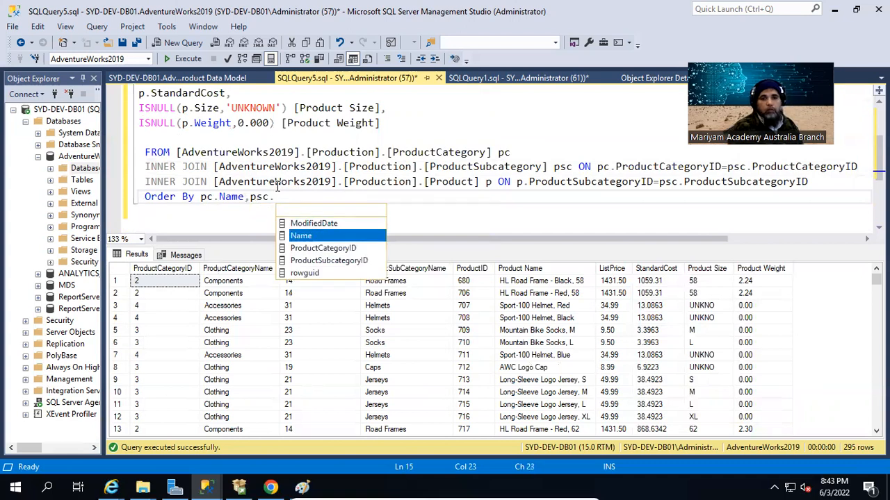
pyautogui.press('Tab')
pyautogui.write(',')
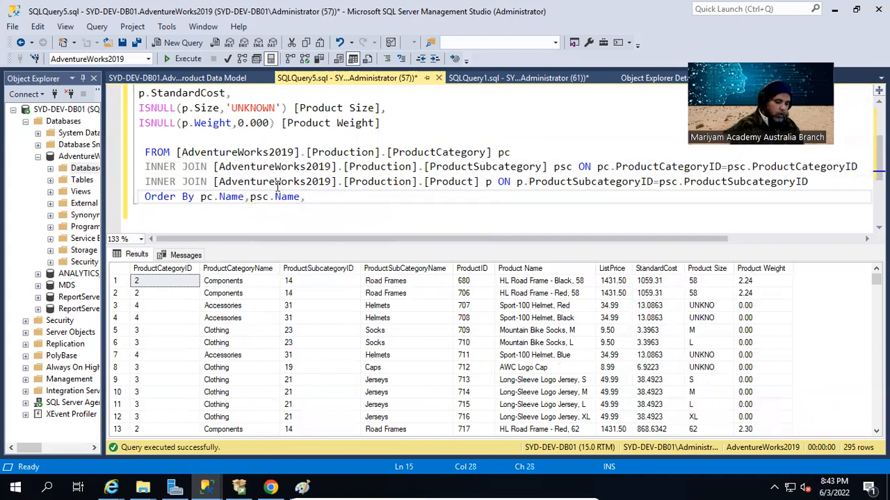
pyautogui.write('p.Name')
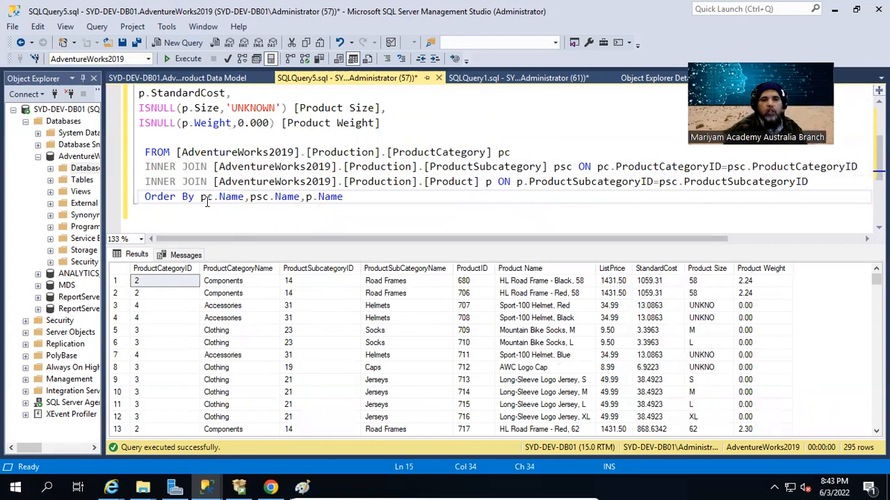
# Execute the query with the new Order By clause
pyautogui.moveTo(207, 201)
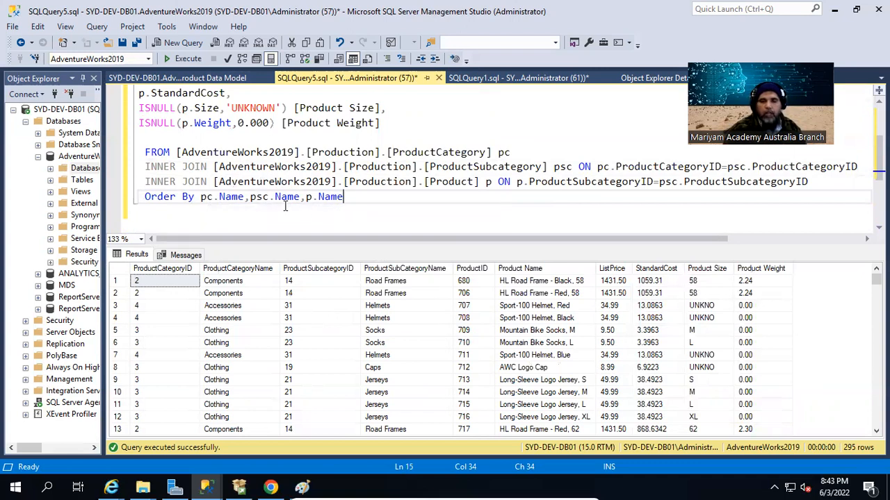
pyautogui.moveTo(280, 201)
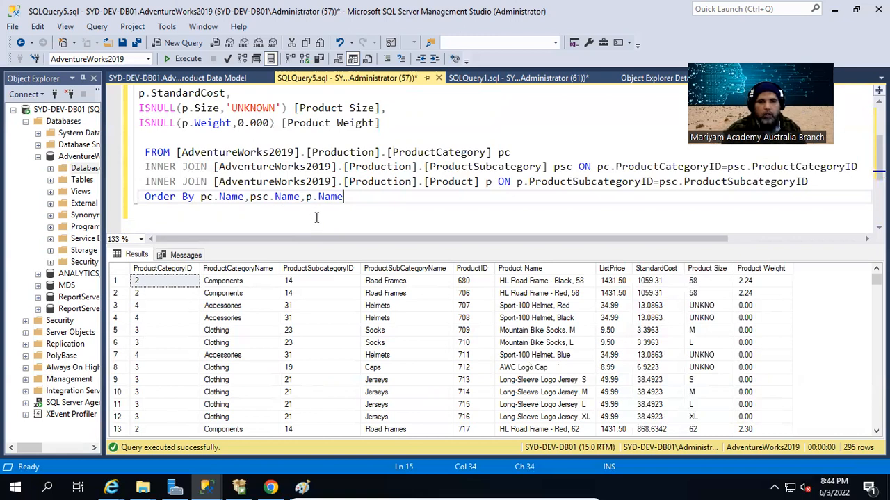
pyautogui.click(395, 215)
pyautogui.press('F5')
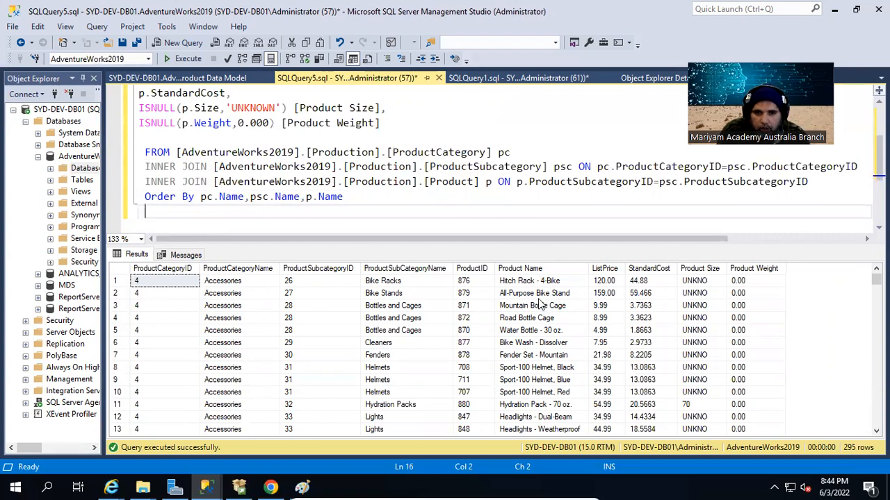
# Examine how the results are ordered by category, subcategory and product name, and enlarge the results pane to show more rows
pyautogui.click(541, 304)
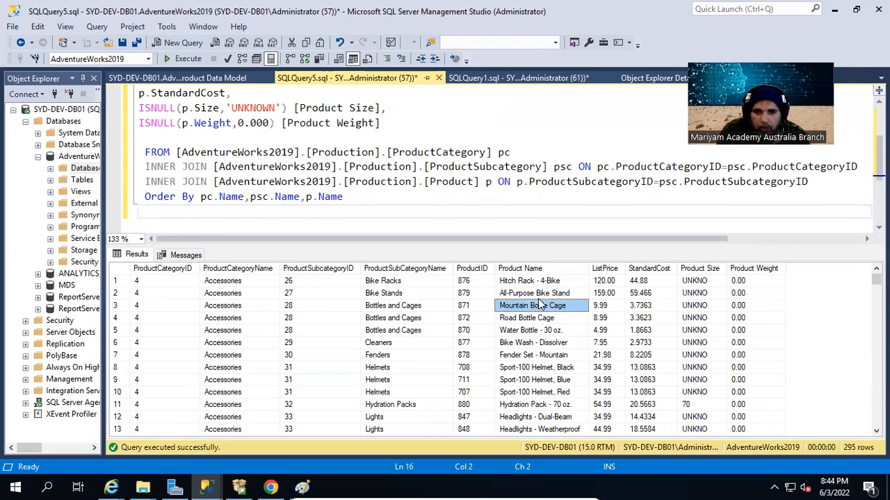
pyautogui.click(585, 294)
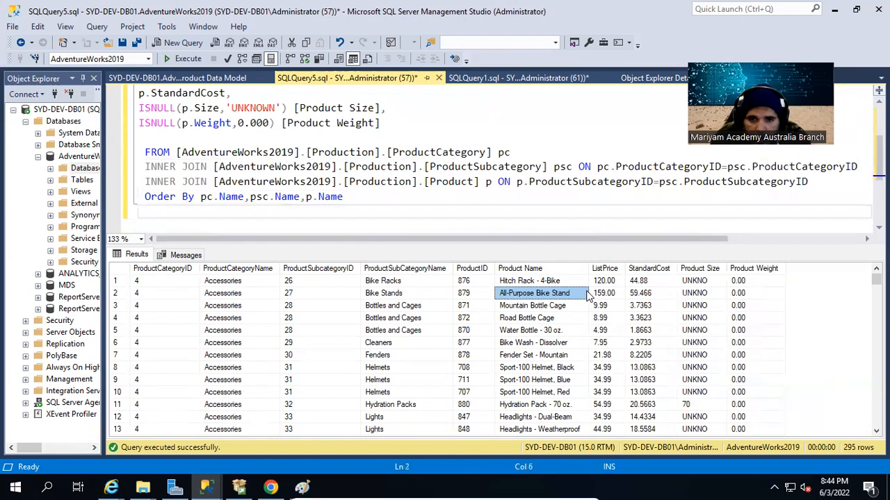
pyautogui.click(493, 284)
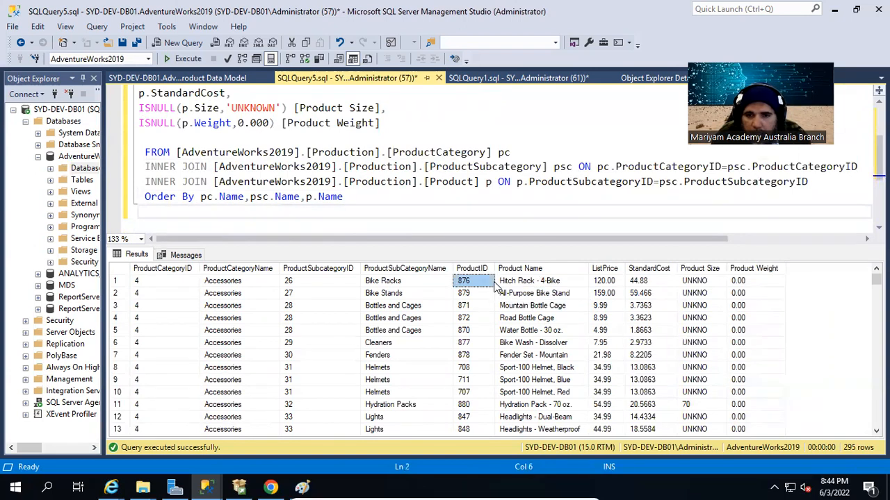
pyautogui.click(492, 293)
pyautogui.click(502, 293)
pyautogui.click(502, 283)
pyautogui.click(506, 291)
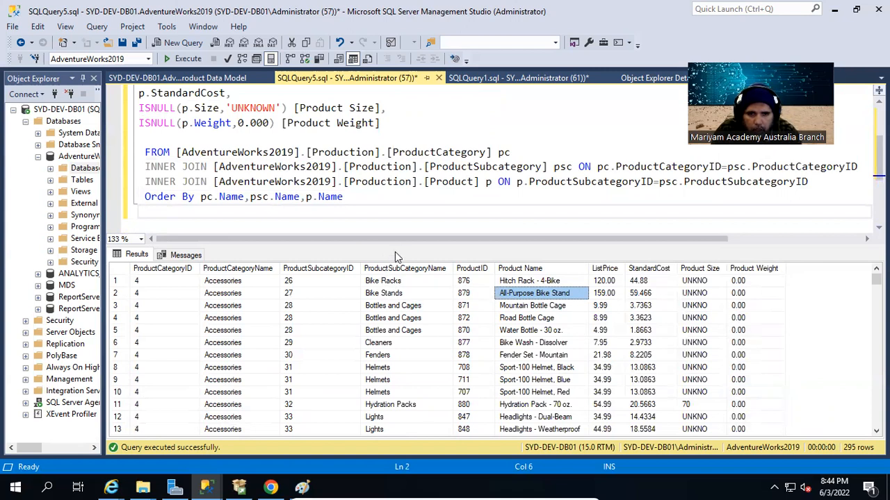
pyautogui.moveTo(414, 245); pyautogui.dragTo(413, 276)
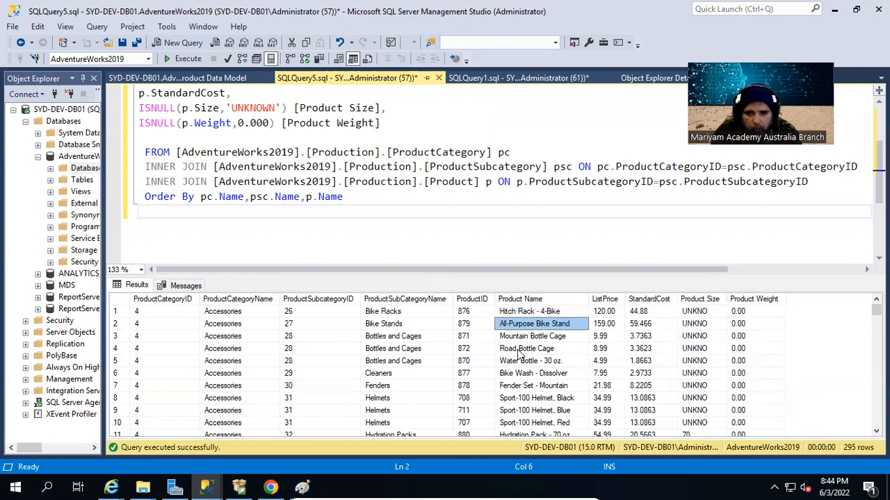
pyautogui.click(391, 376)
pyautogui.click(396, 386)
pyautogui.scroll(-1, 397, 386)
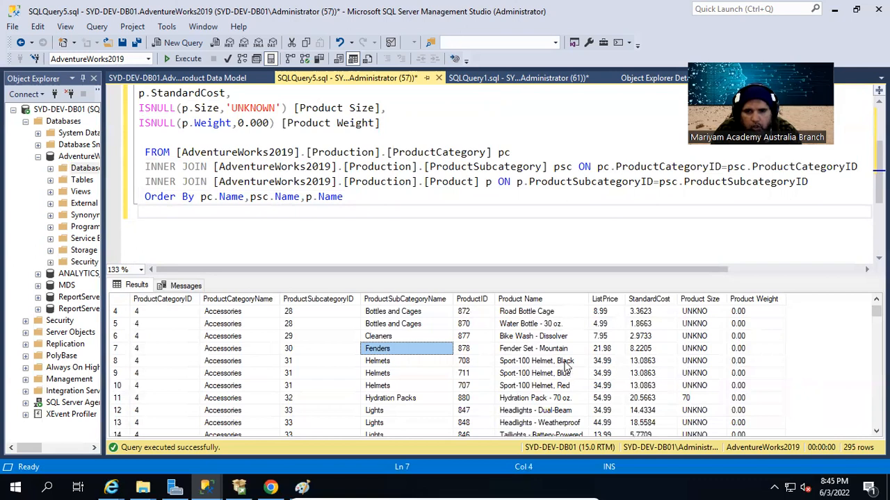
pyautogui.scroll(1, 367, 344)
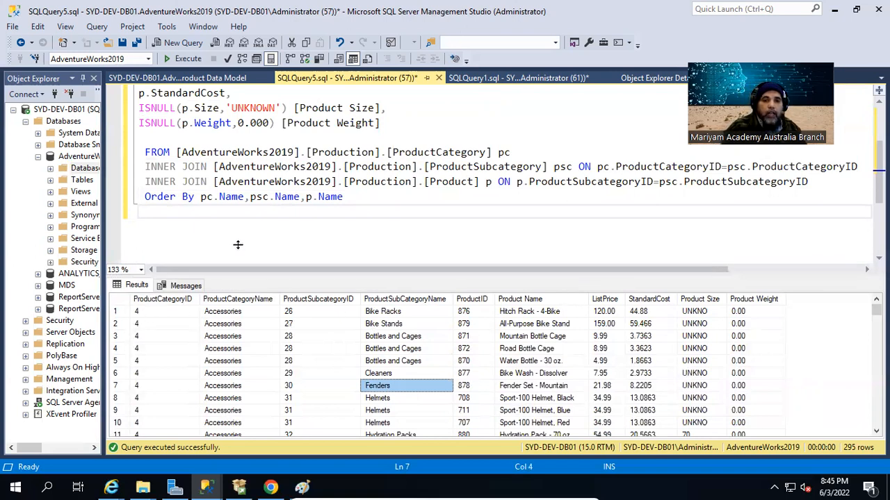
pyautogui.moveTo(237, 244); pyautogui.dragTo(237, 234)
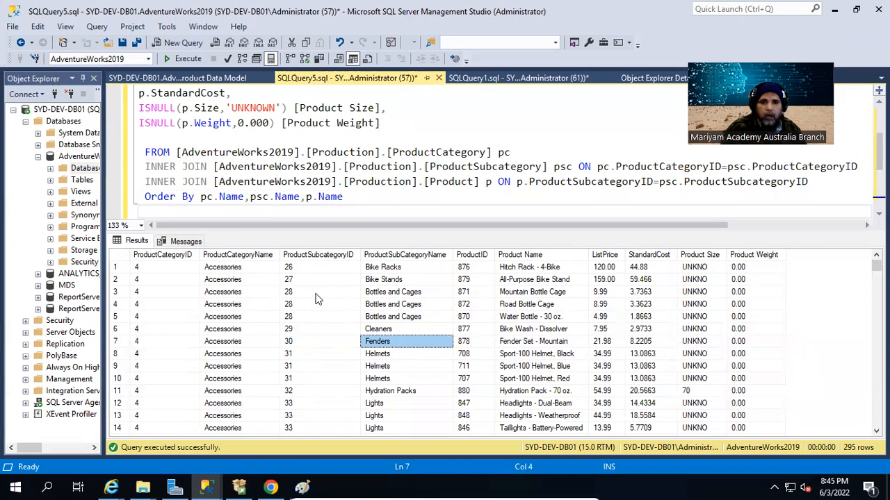
# Save the query results as a CSV file named MDS_Product_Information in C:\Work\Datasets
pyautogui.rightClick(387, 292)
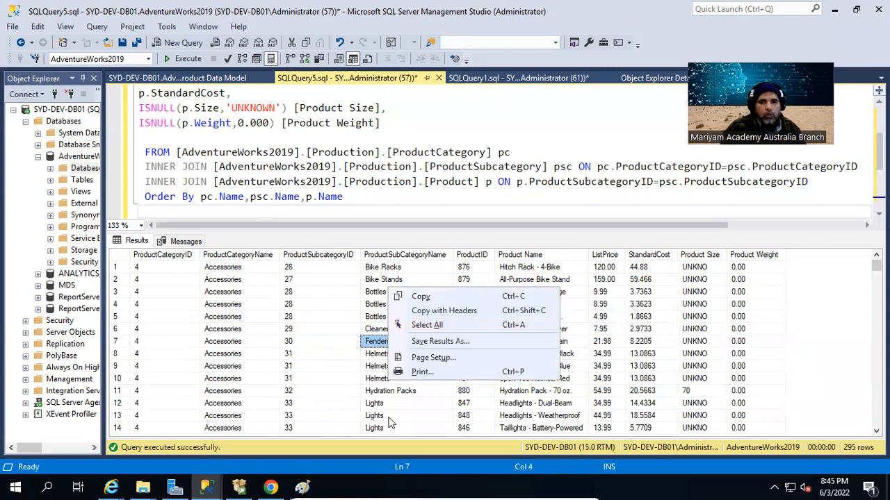
pyautogui.click(471, 346)
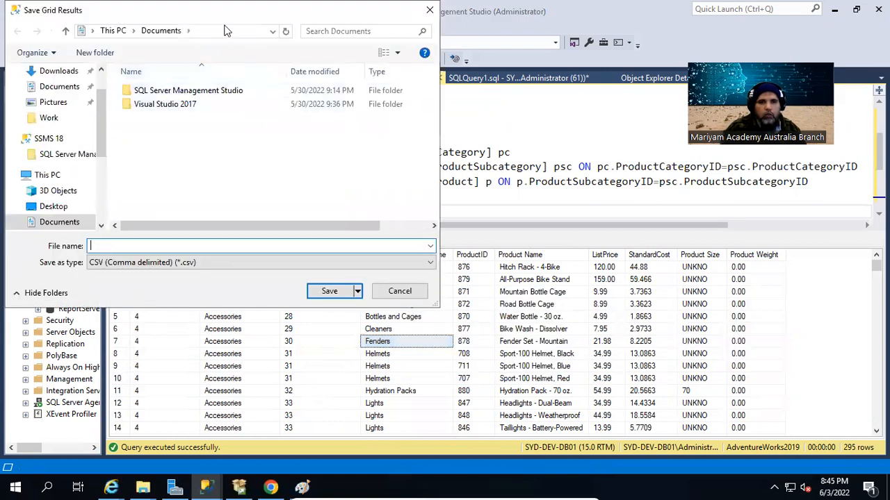
pyautogui.moveTo(229, 7); pyautogui.dragTo(423, 39)
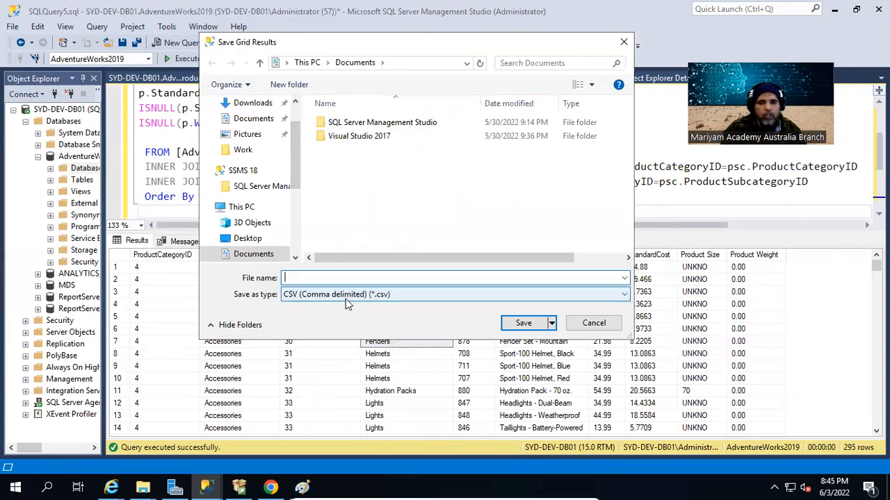
pyautogui.scroll(1, 271, 214)
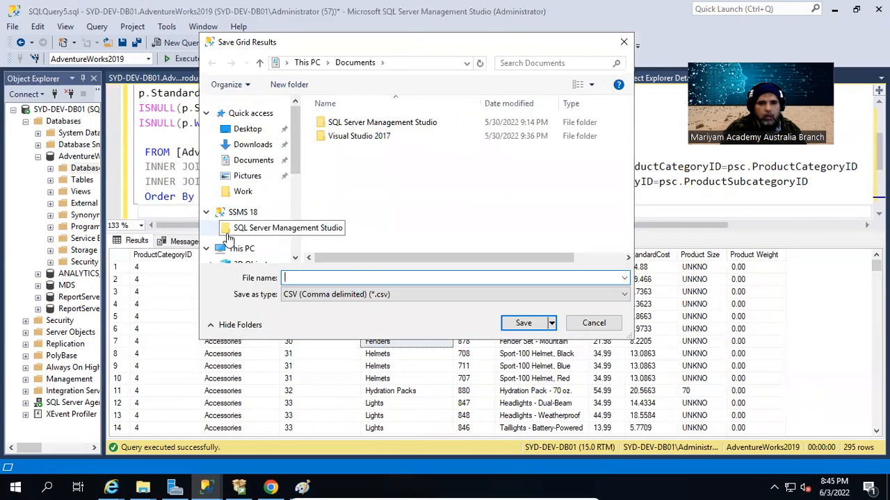
pyautogui.click(243, 191)
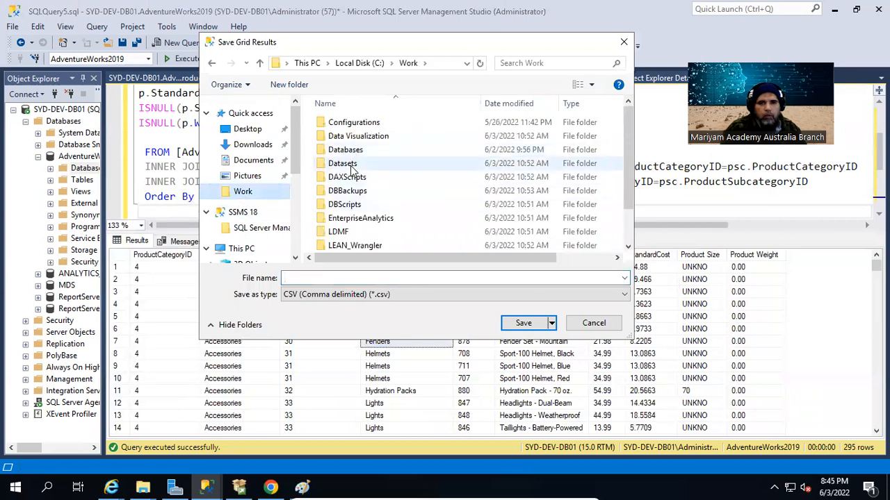
pyautogui.doubleClick(346, 163)
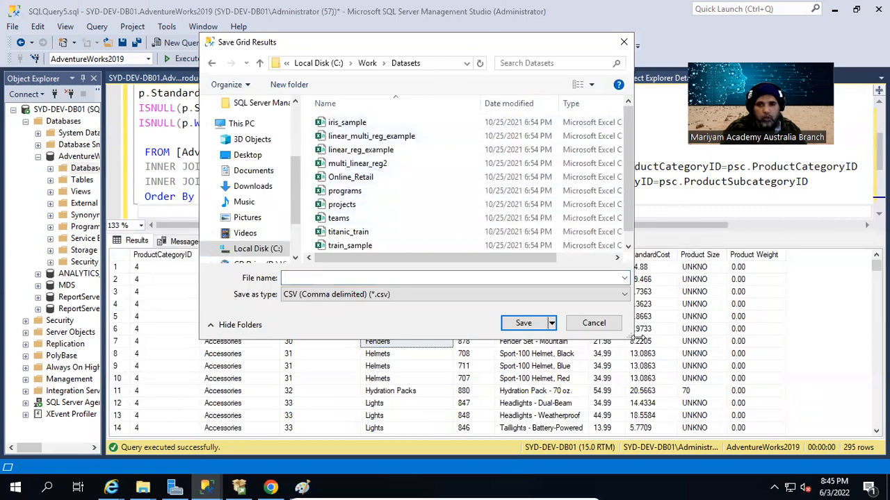
pyautogui.moveTo(632, 339); pyautogui.dragTo(752, 401)
pyautogui.click(395, 339)
pyautogui.write('MDS_Product_Information')
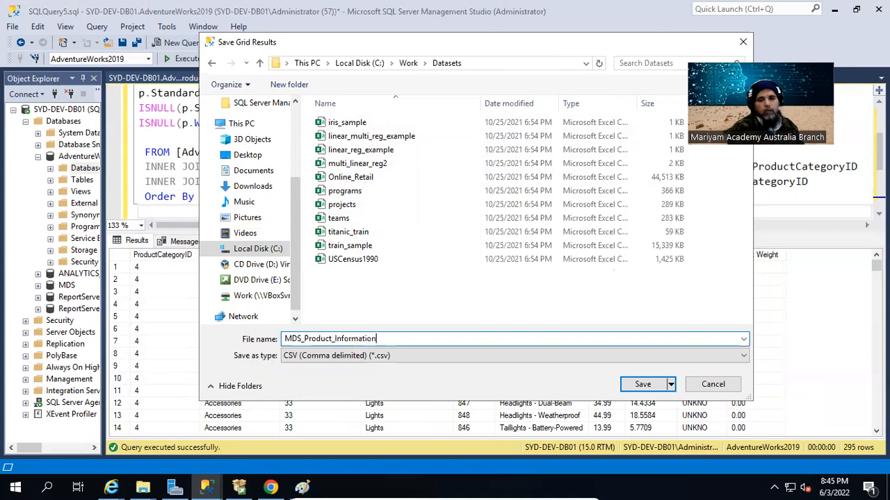
pyautogui.press('Return')
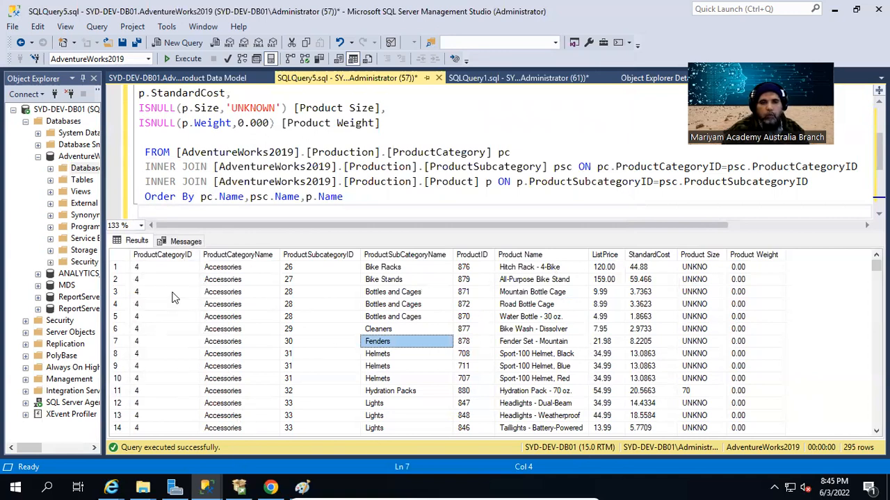
# Capture a rectangular screen snip of the query and its results, and clear the text selection in the query
pyautogui.moveTo(183, 181); pyautogui.dragTo(514, 152)
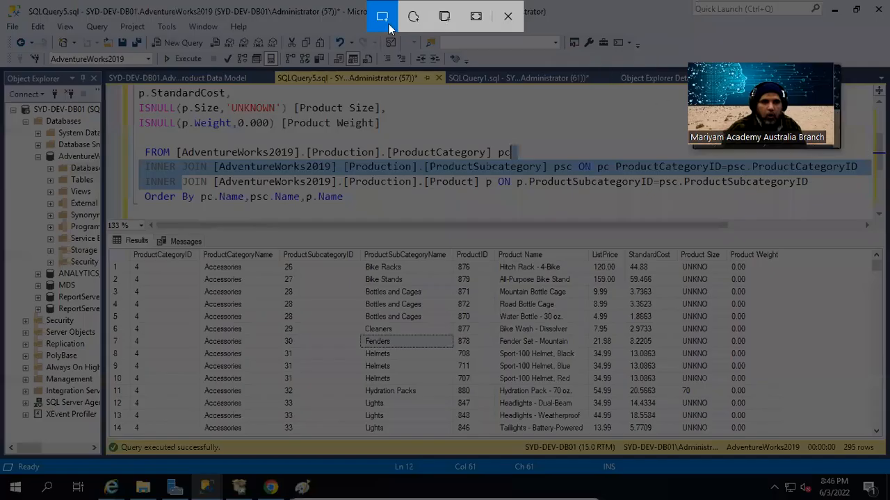
pyautogui.moveTo(2, 1); pyautogui.dragTo(856, 427)
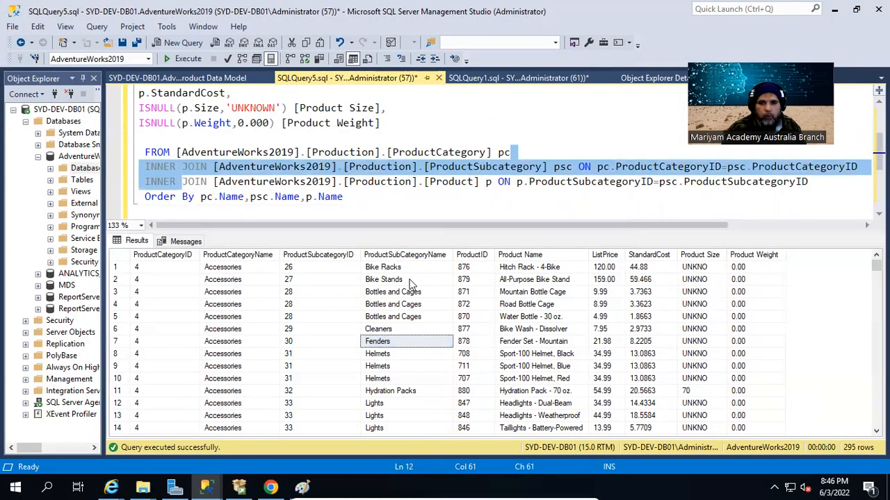
pyautogui.click(353, 168)
pyautogui.click(426, 192)
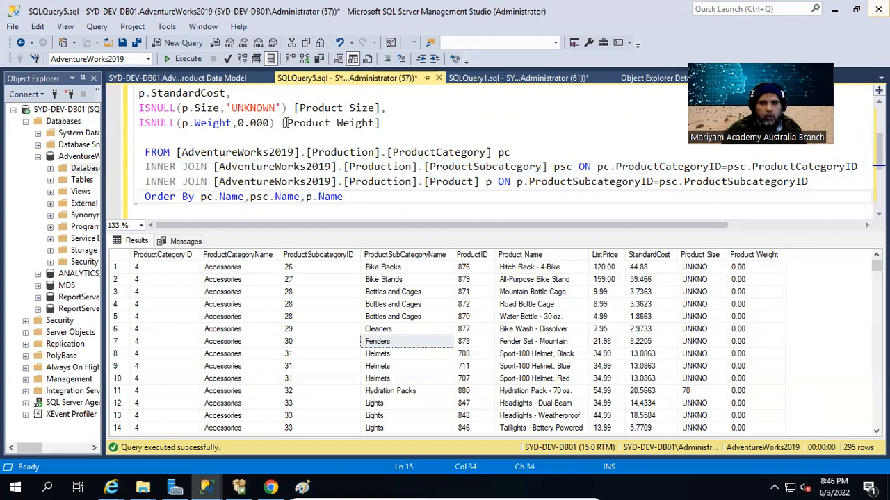
# Enlarge the query editor pane and bring the SELECT column list into view
pyautogui.click(343, 182)
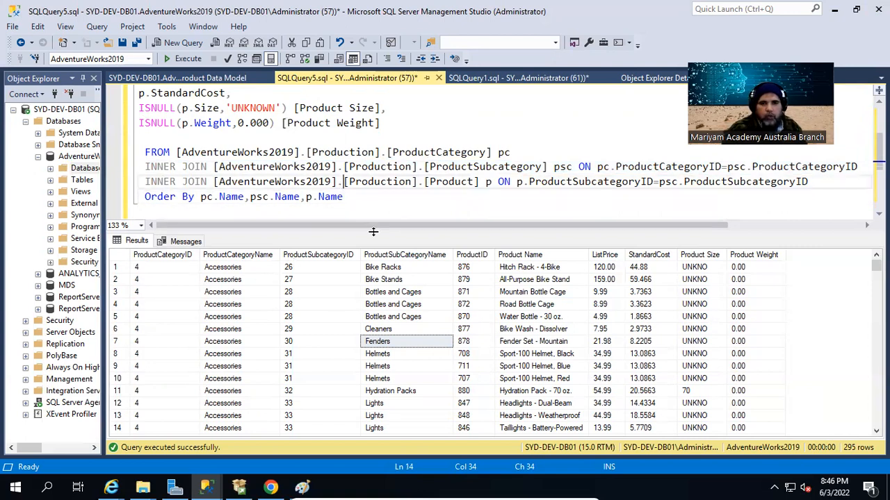
pyautogui.moveTo(373, 229); pyautogui.dragTo(362, 279)
pyautogui.scroll(3, 302, 221)
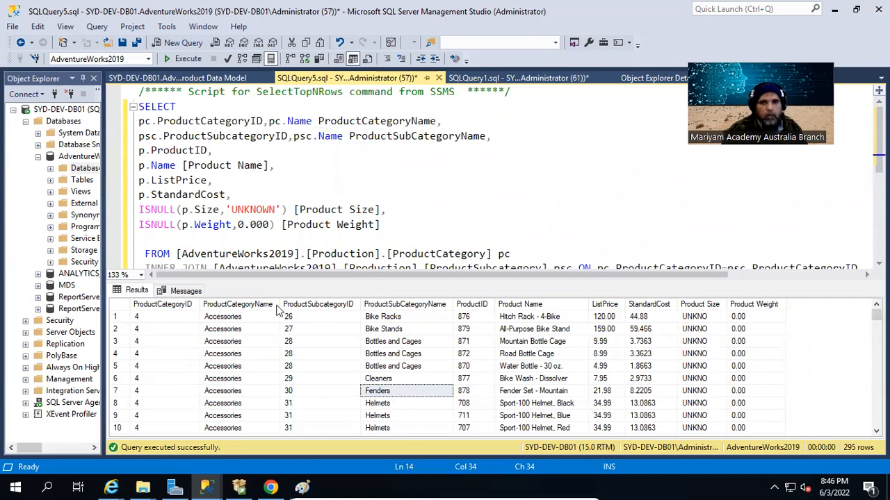
pyautogui.click(267, 120)
# Switch to Master Data Services in Chrome, return to its home page and open System Administration
pyautogui.click(270, 487)
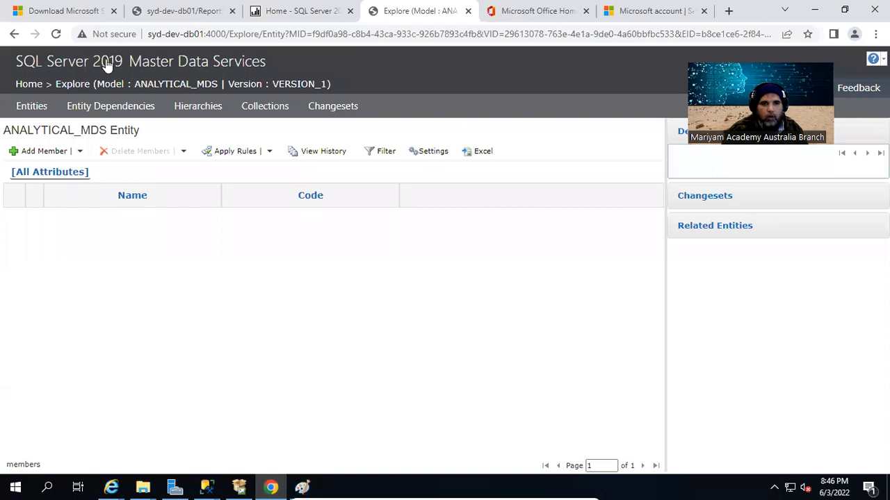
pyautogui.click(29, 83)
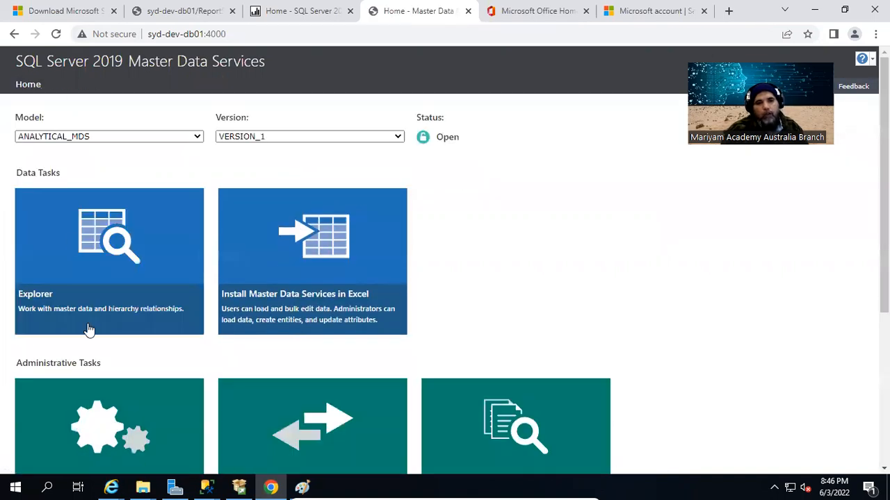
pyautogui.scroll(-2, 89, 330)
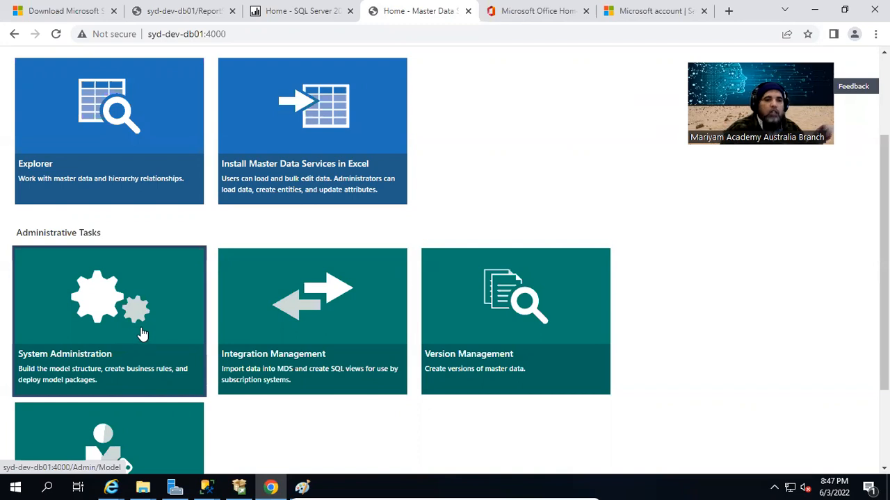
pyautogui.scroll(-2, 252, 378)
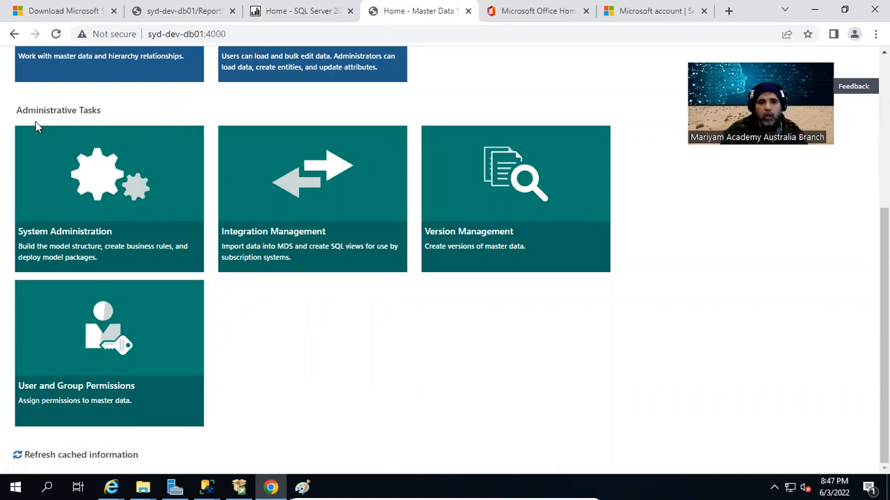
pyautogui.click(108, 171)
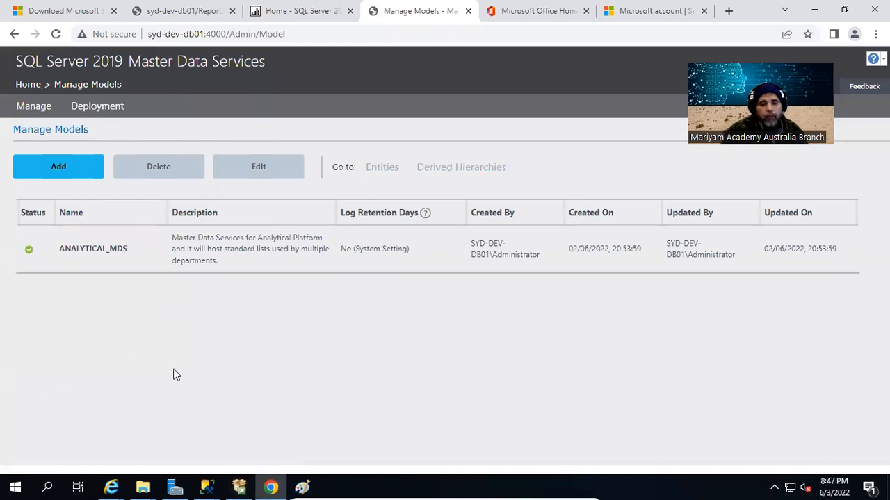
# Return to the Master Data Services home page and reopen System Administration
pyautogui.click(28, 85)
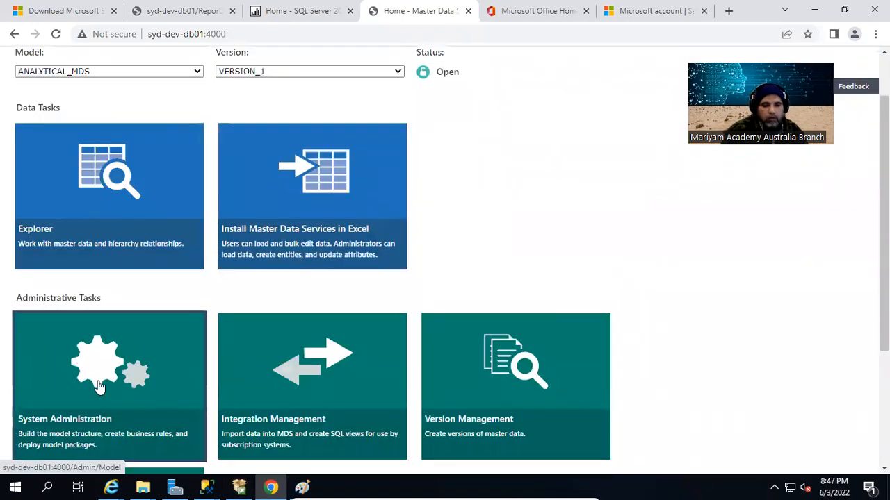
pyautogui.scroll(-2, 83, 400)
pyautogui.click(89, 251)
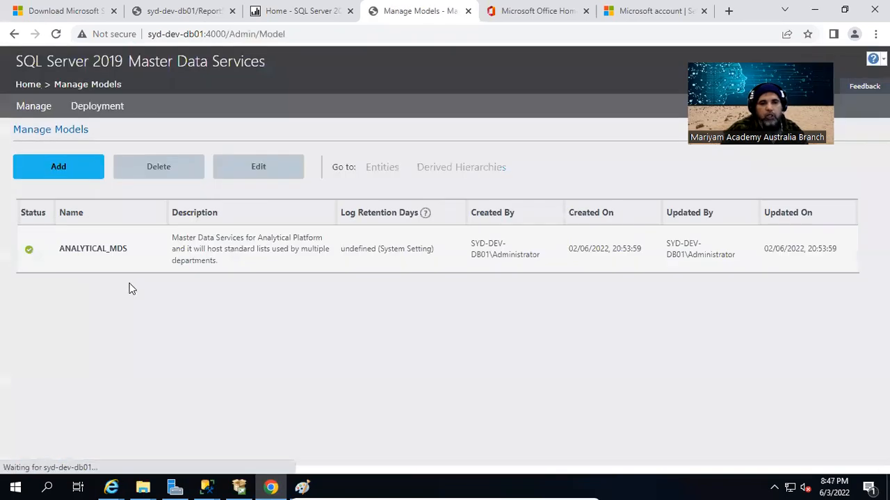
# Open the entities of the ANALYTICAL_MDS model and delete its ANALYTICAL_MDS entity
pyautogui.click(214, 237)
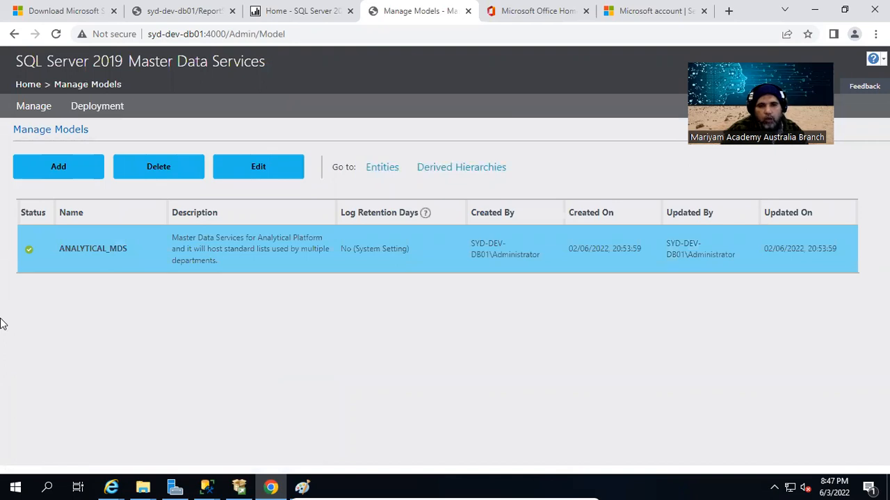
pyautogui.click(382, 174)
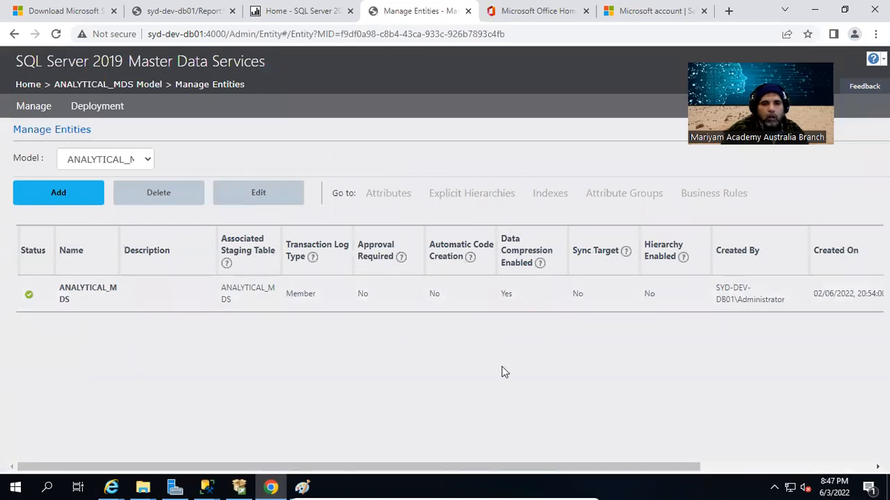
pyautogui.click(190, 302)
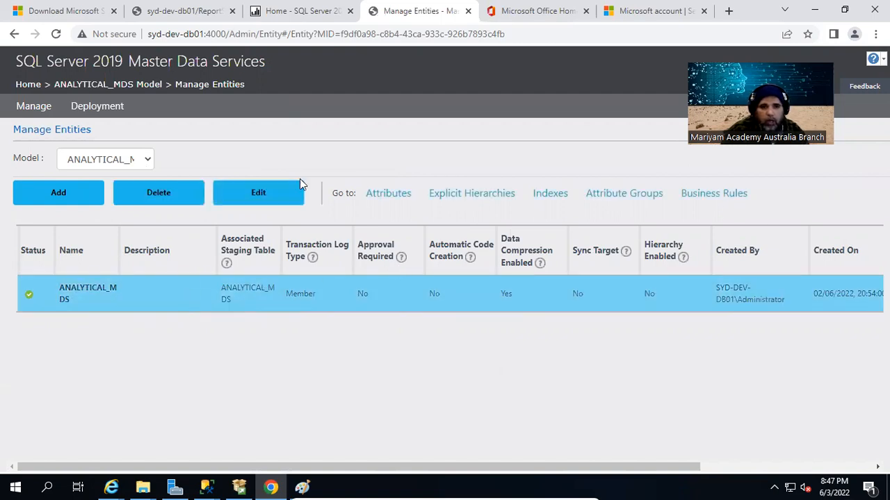
pyautogui.click(189, 192)
pyautogui.click(508, 107)
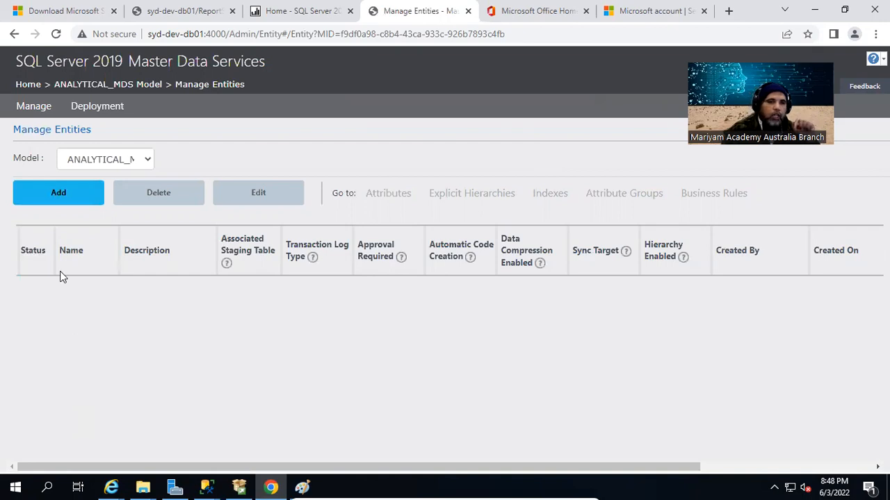
# Add an entity named Products, with the description "The products entity contains information about product and its category as well as sub-category"
pyautogui.click(80, 202)
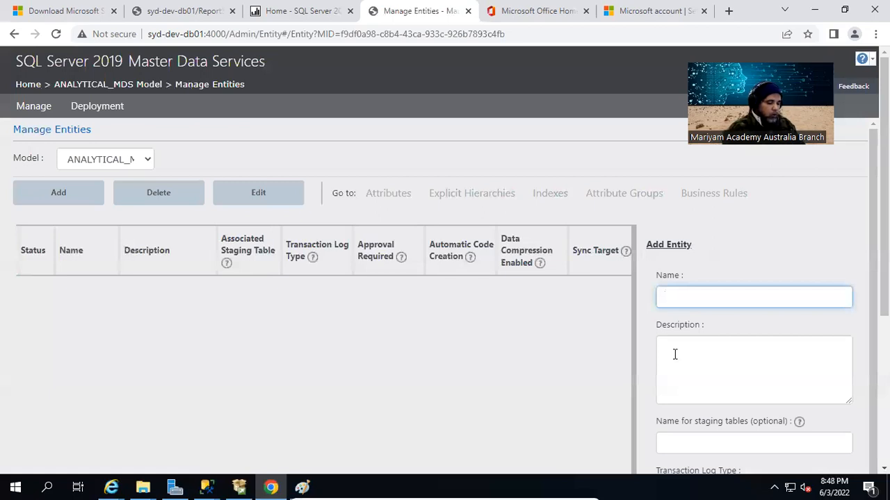
pyautogui.write('Products')
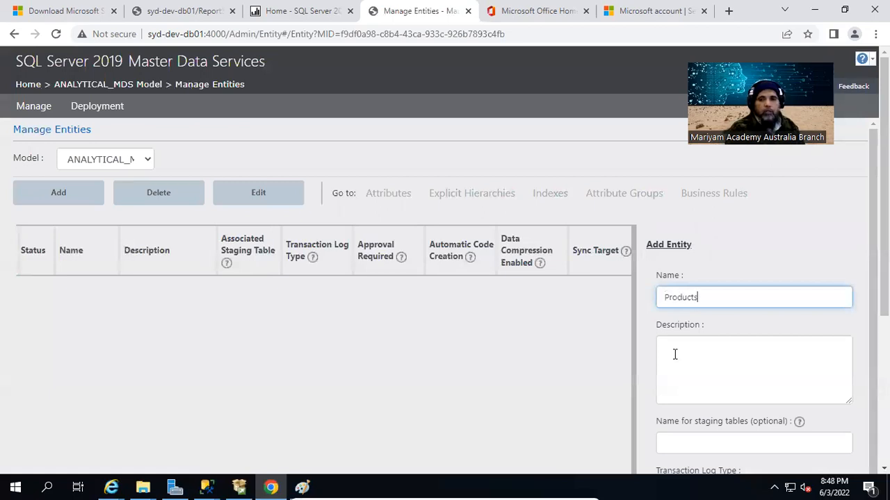
pyautogui.click(677, 352)
pyautogui.write('Teh')
pyautogui.press('BackSpace')
pyautogui.press('BackSpace')
pyautogui.press('BackSpace')
pyautogui.press('BackSpace')
pyautogui.write('The')
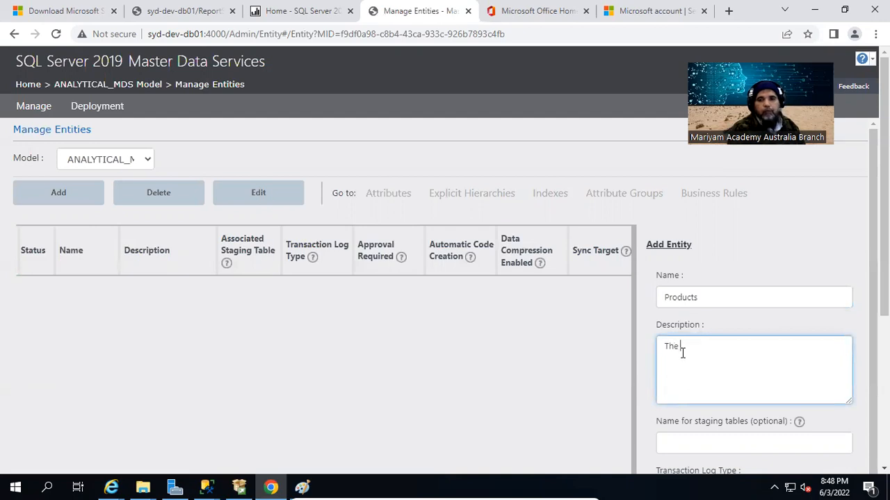
pyautogui.write(' products ent')
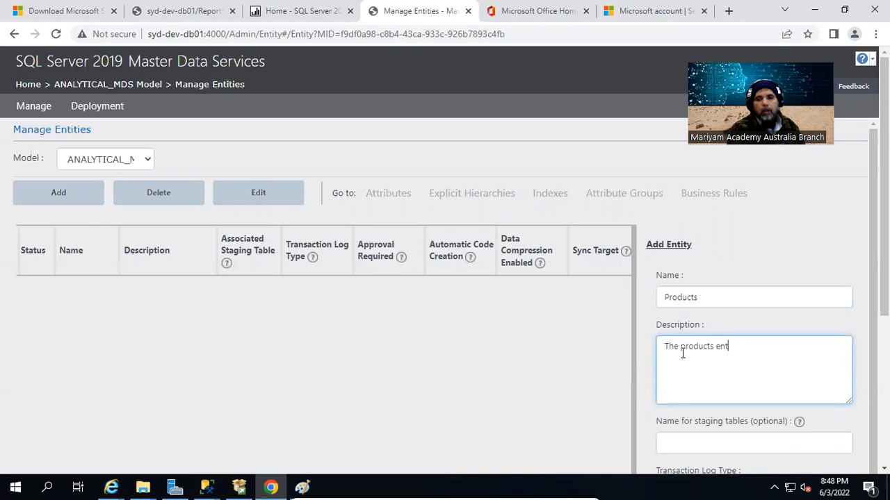
pyautogui.write('ity con')
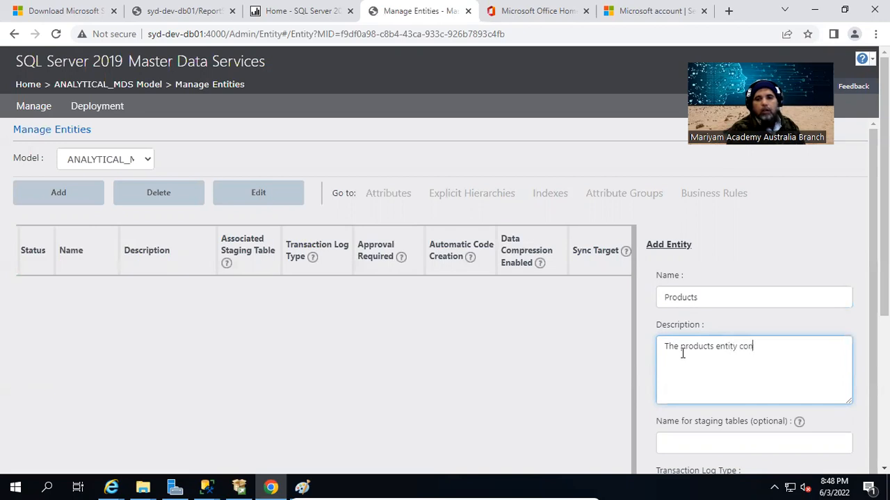
pyautogui.write('tains information about pro')
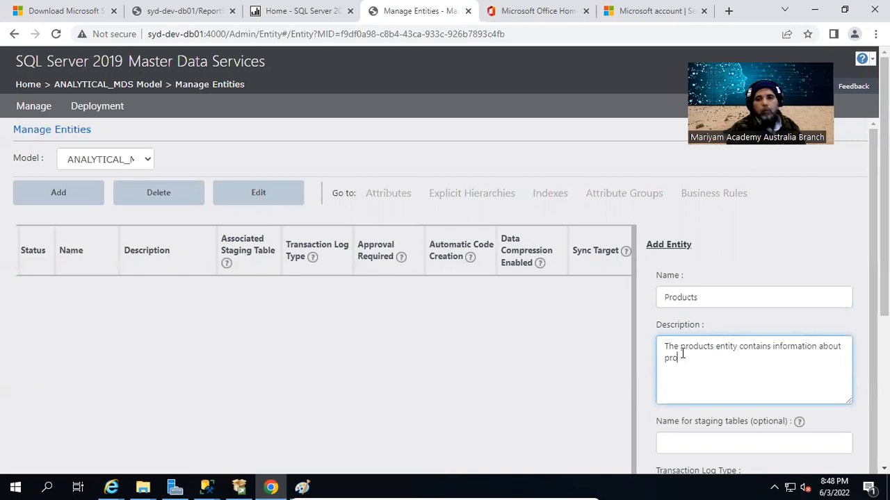
pyautogui.write('duct and its cat')
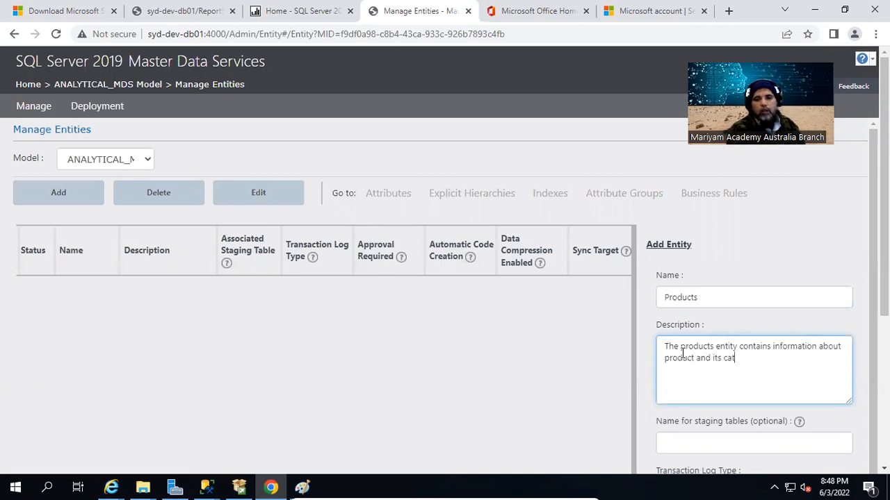
pyautogui.write('egory as')
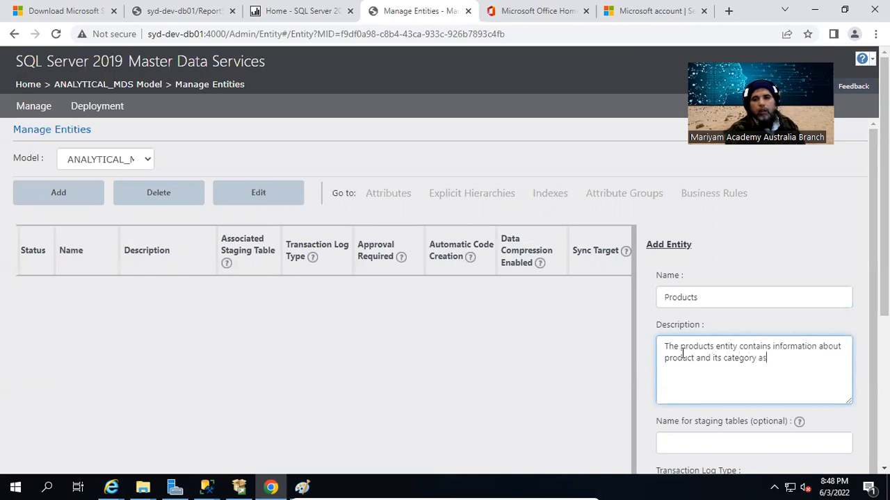
pyautogui.write(' well as sub')
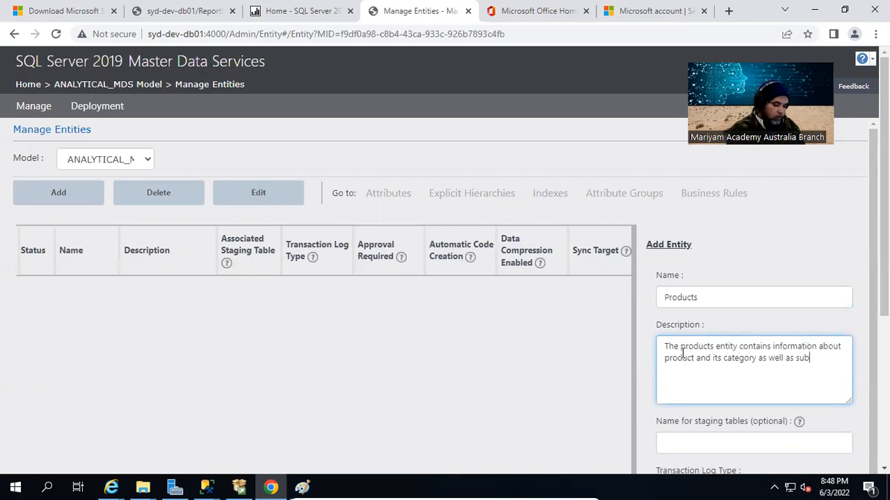
pyautogui.write('-catgo')
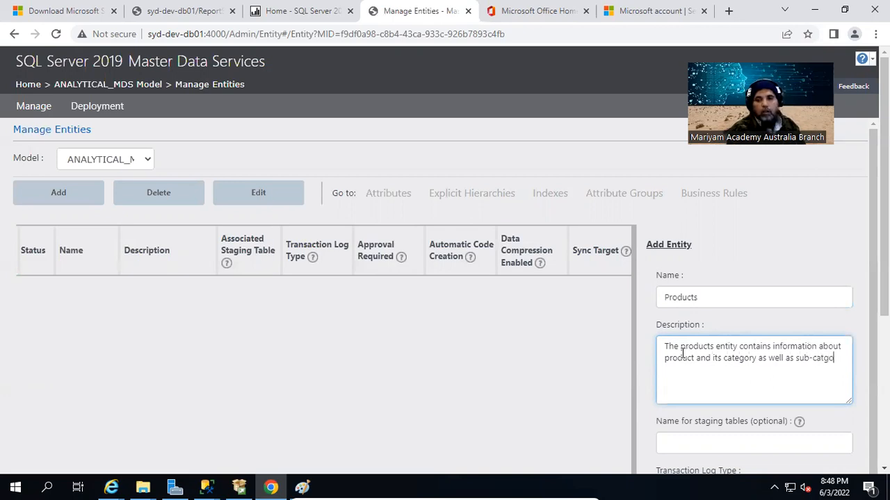
pyautogui.write('ry')
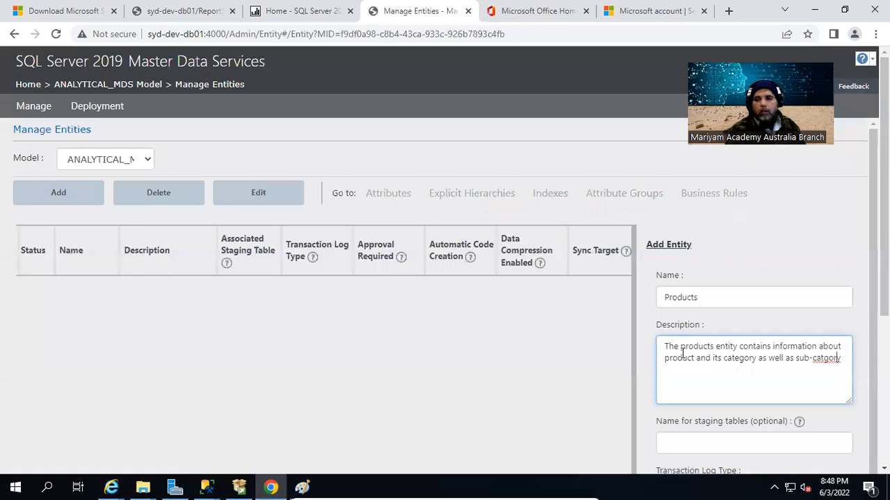
pyautogui.write('e')
pyautogui.press('End')
pyautogui.press('BackSpace')
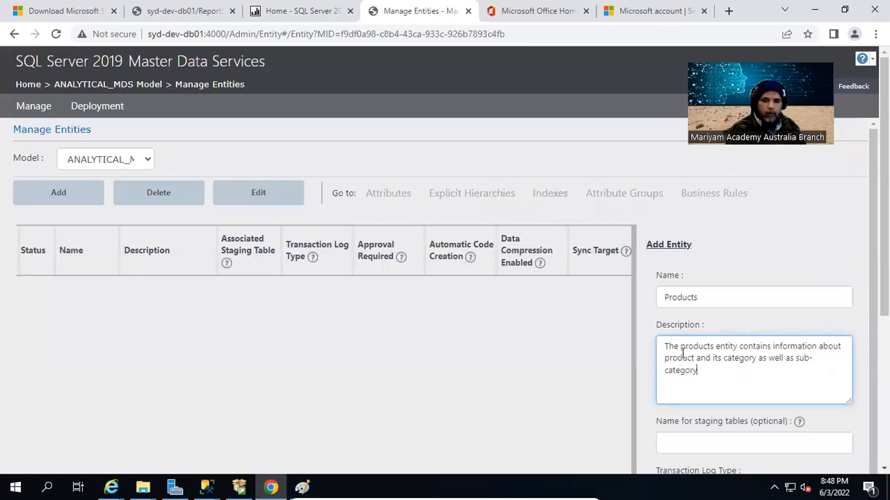
# Append the sentence "The product department will manage the information." to the Products entity's description
pyautogui.write('. The pro')
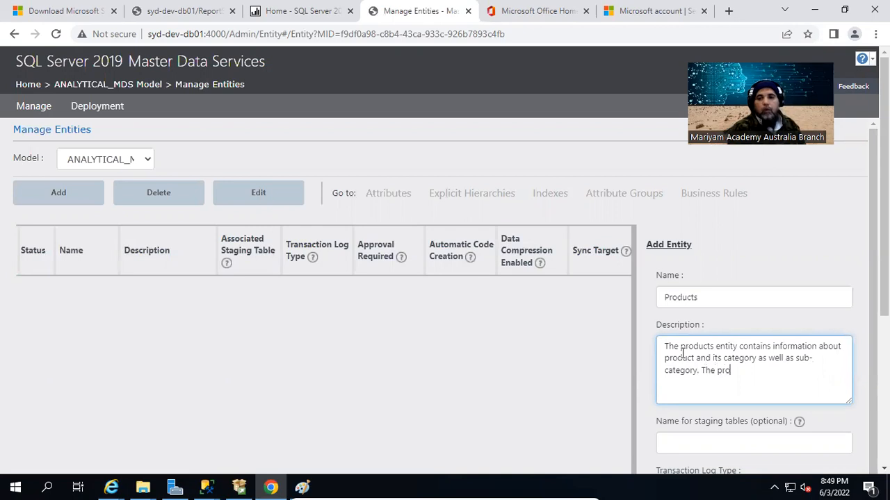
pyautogui.write('duct departmen')
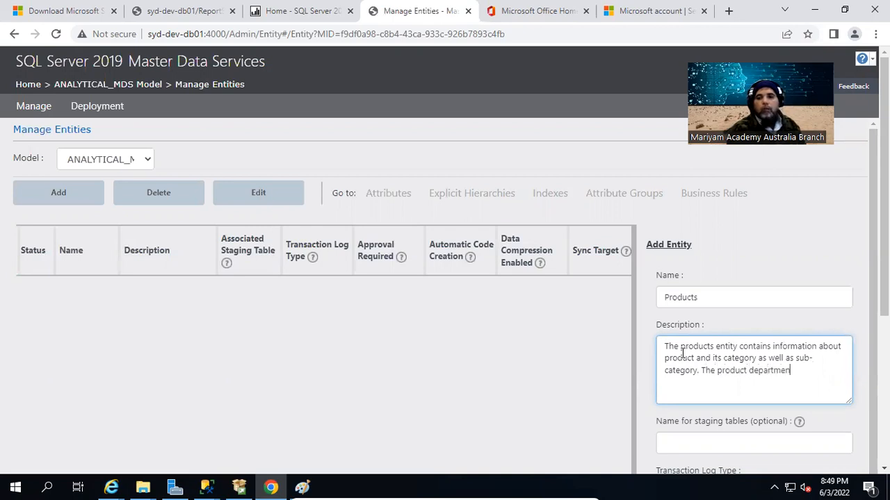
pyautogui.write('t will manage ')
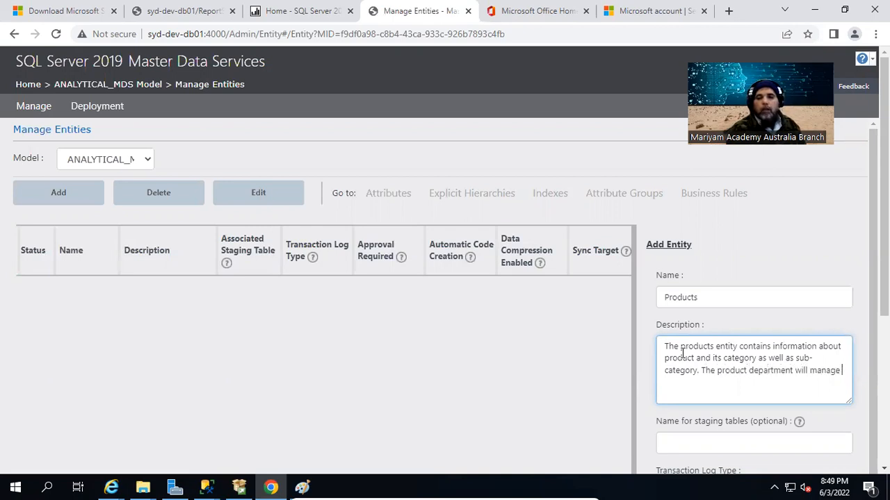
pyautogui.write('the information.')
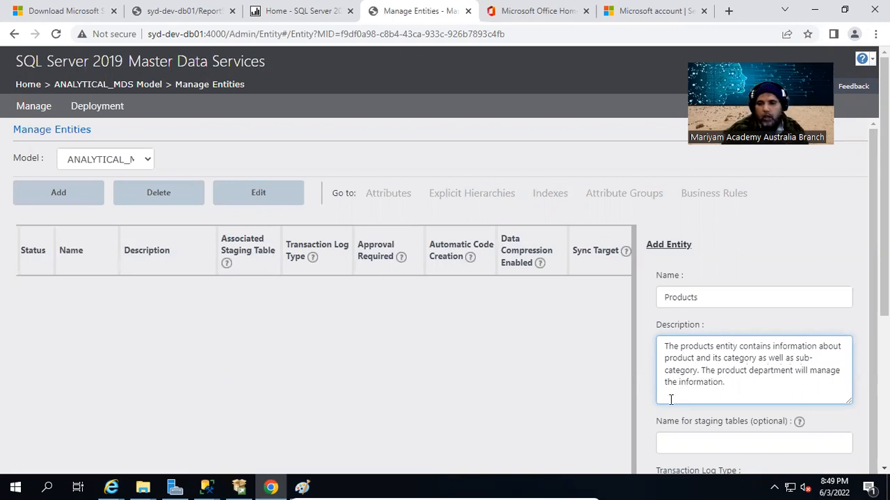
pyautogui.doubleClick(732, 370)
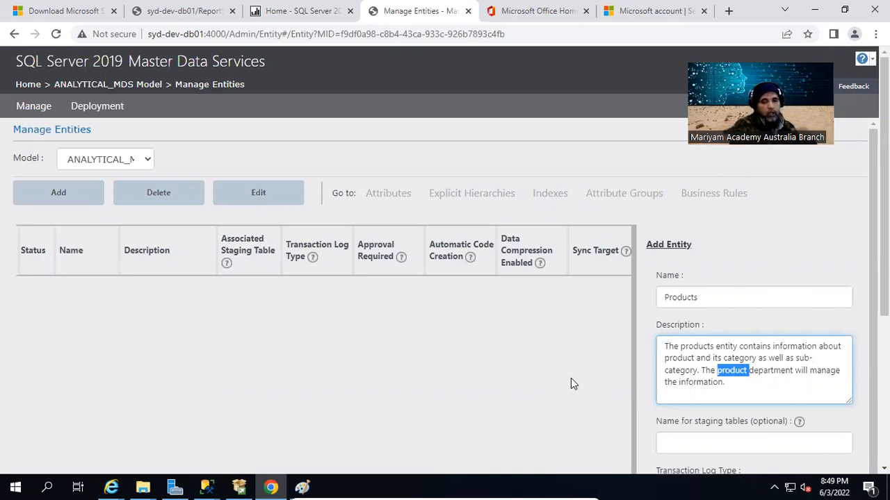
# Keep the transaction log type as Member and enable automatic creation of code values starting with 1
pyautogui.scroll(-3, 671, 364)
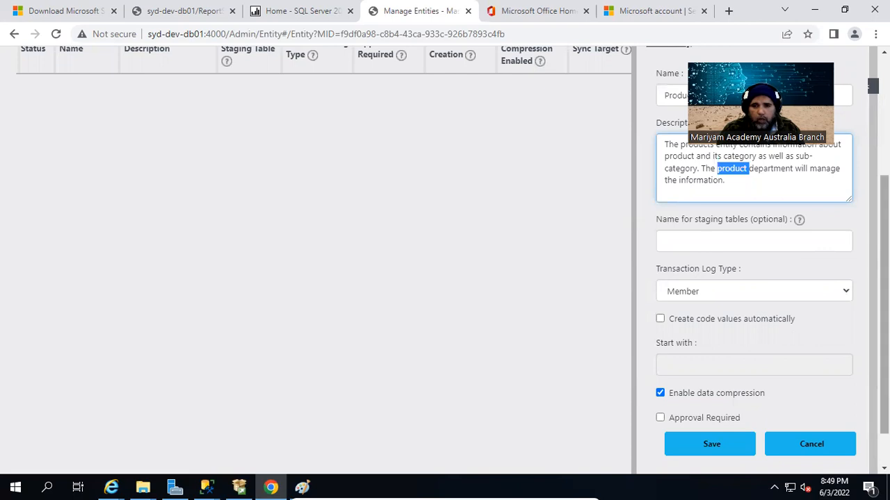
pyautogui.click(734, 293)
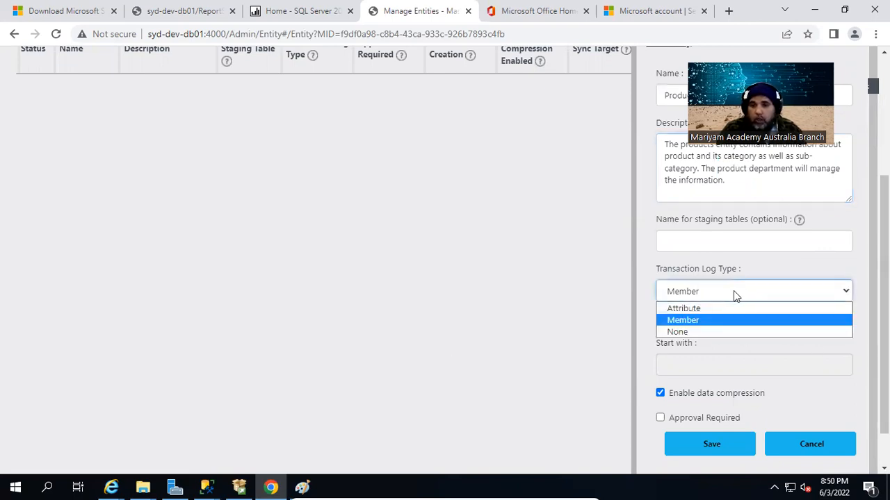
pyautogui.click(691, 321)
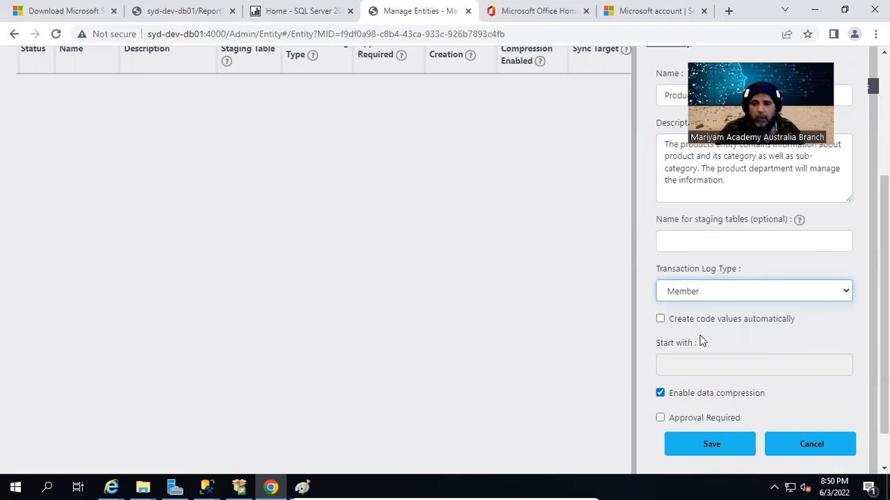
pyautogui.click(660, 319)
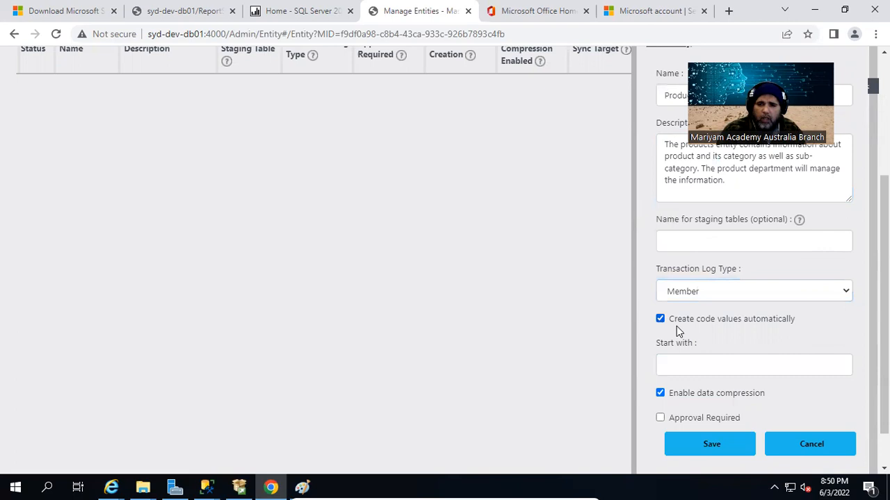
pyautogui.scroll(-1, 681, 361)
pyautogui.click(695, 364)
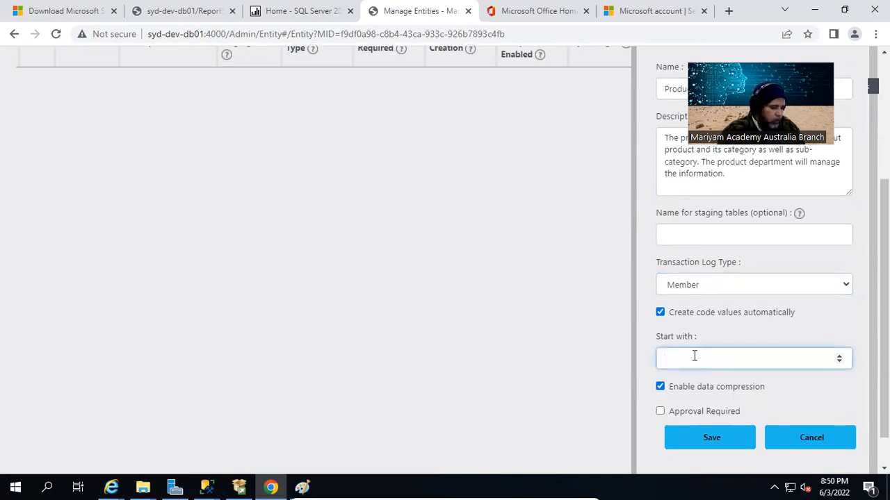
pyautogui.write('1')
pyautogui.scroll(-1, 697, 358)
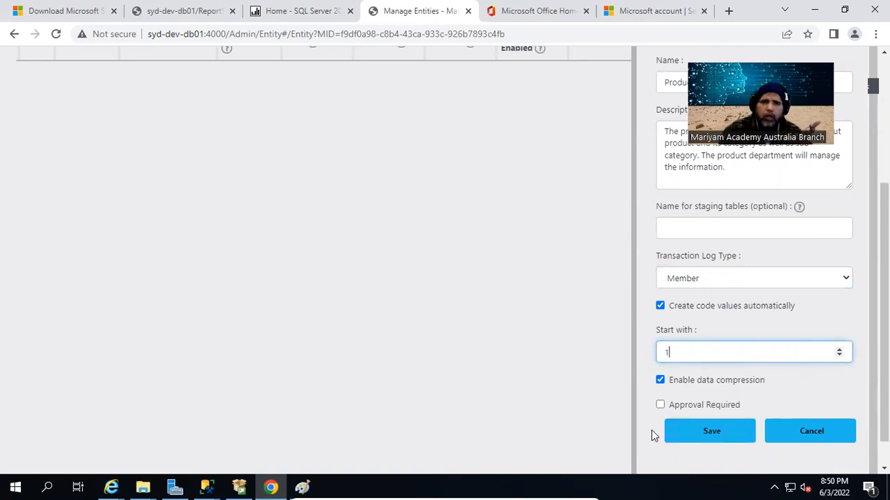
# Switch to SQL Server Management Studio and examine the category, subcategory and product ID columns in the query results
pyautogui.moveTo(205, 485)
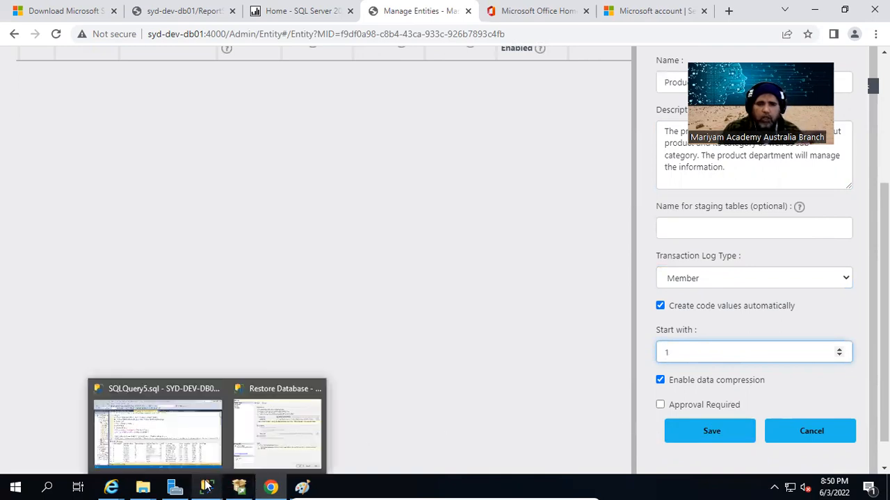
pyautogui.click(215, 430)
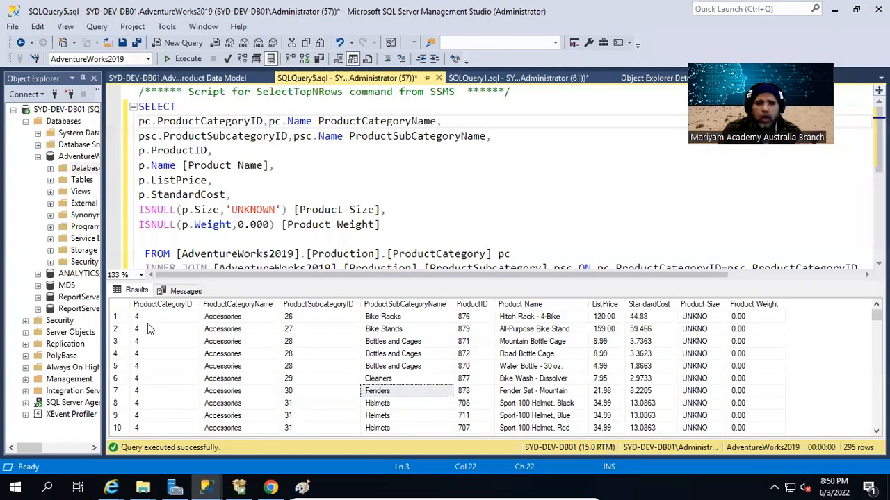
pyautogui.moveTo(153, 319); pyautogui.dragTo(157, 366)
pyautogui.moveTo(302, 318); pyautogui.dragTo(304, 395)
pyautogui.moveTo(483, 318); pyautogui.dragTo(476, 375)
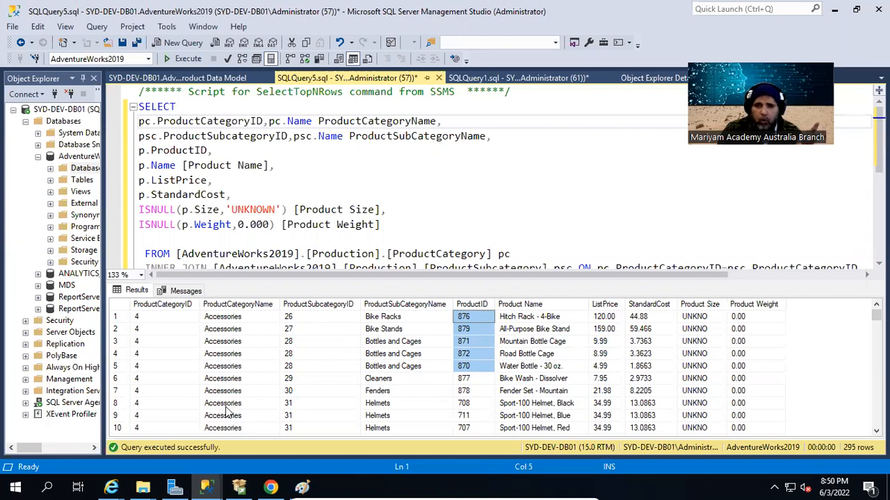
# Return to Master Data Services and save the new Products entity with data compression enabled
pyautogui.click(834, 9)
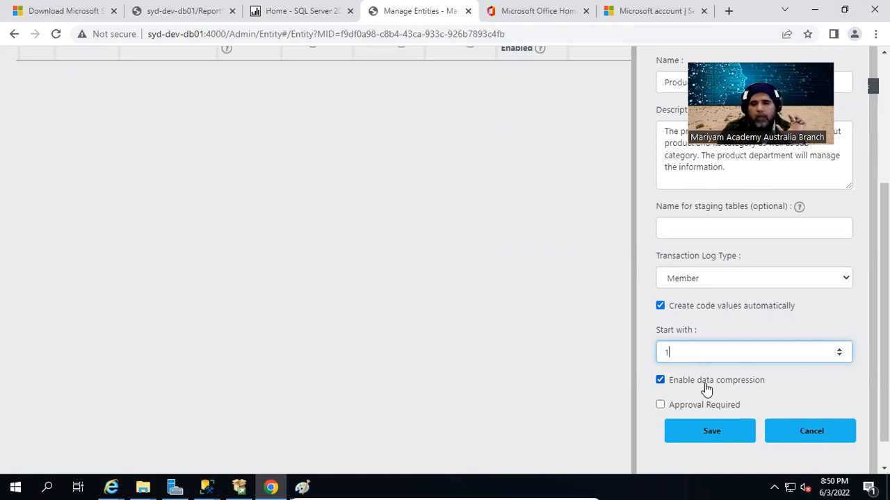
pyautogui.click(708, 435)
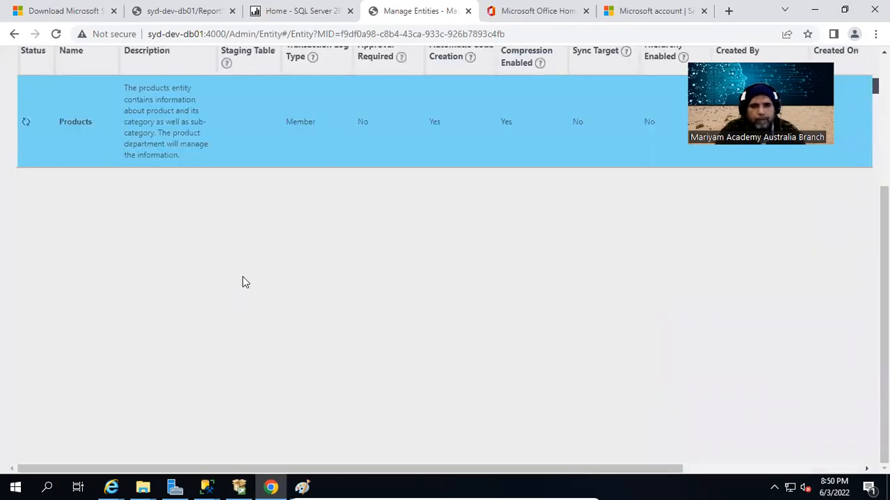
pyautogui.scroll(3, 244, 266)
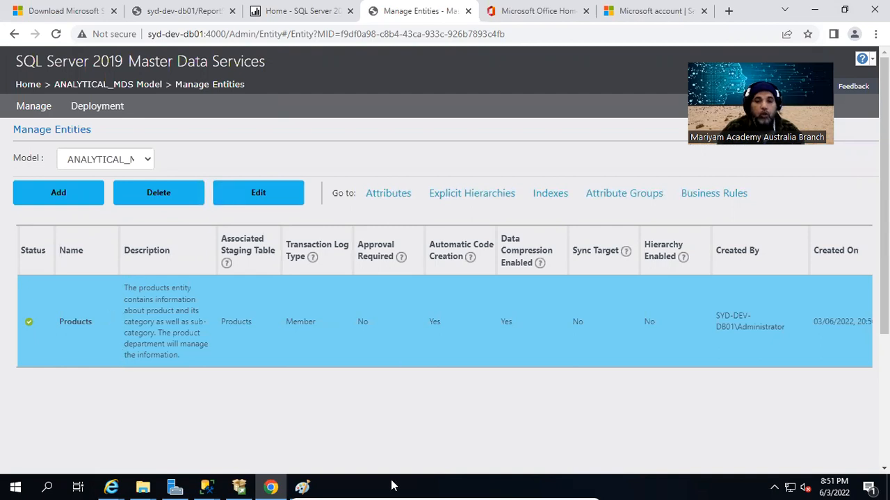
# Switch to Paint and start a new blank drawing
pyautogui.click(311, 486)
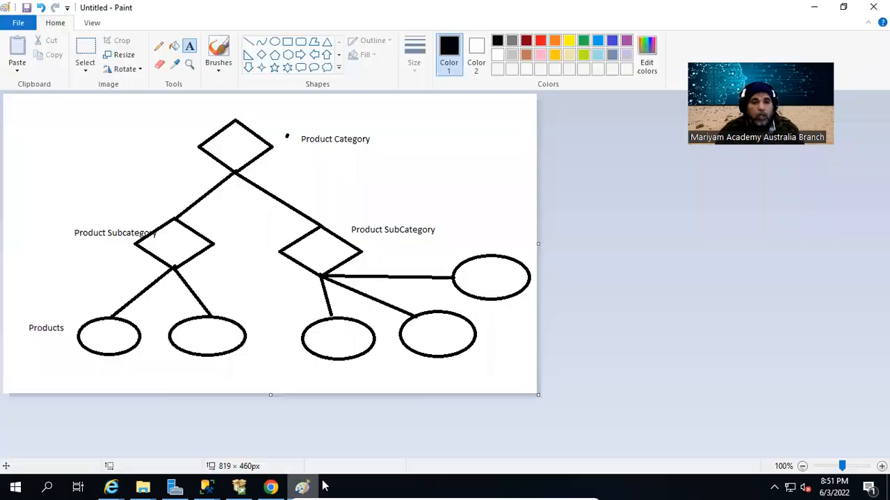
pyautogui.rightClick(15, 486)
pyautogui.click(44, 428)
pyautogui.click(111, 445)
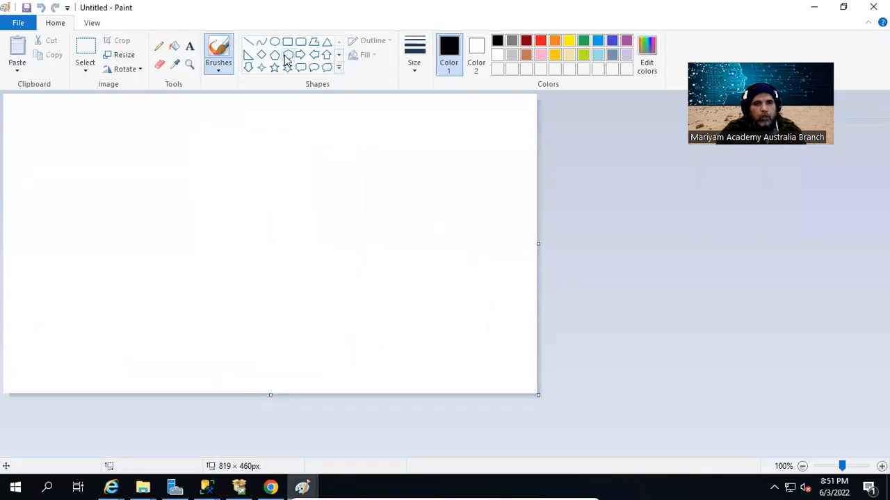
# Draw a large hexagon about 434 × 405 px, with a rectangle about 147 × 180 px inside its left half
pyautogui.click(287, 56)
pyautogui.moveTo(149, 116); pyautogui.dragTo(431, 379)
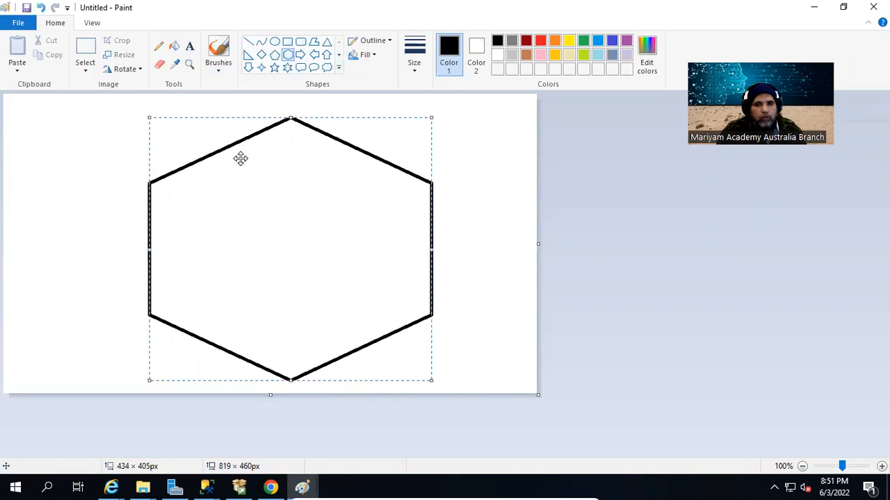
pyautogui.click(88, 205)
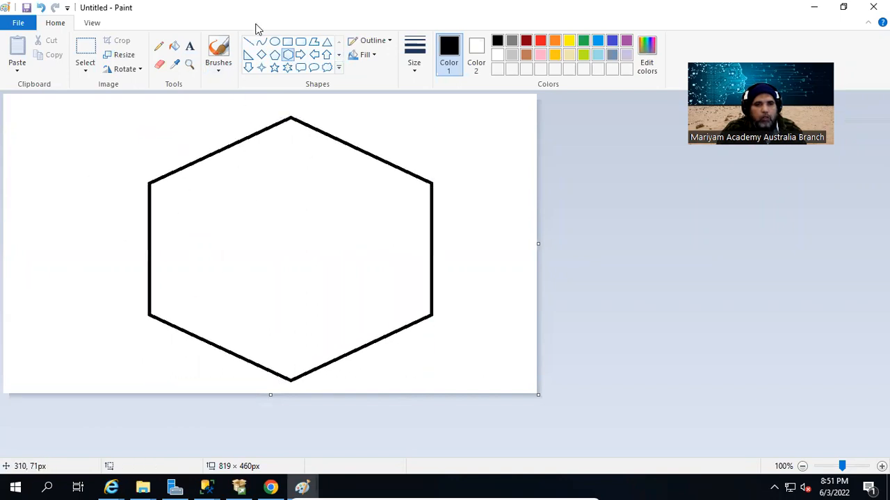
pyautogui.click(287, 43)
pyautogui.moveTo(171, 197); pyautogui.dragTo(267, 315)
# Add the text label "Analytical DEV" inside the upper part of the hexagon
pyautogui.click(189, 46)
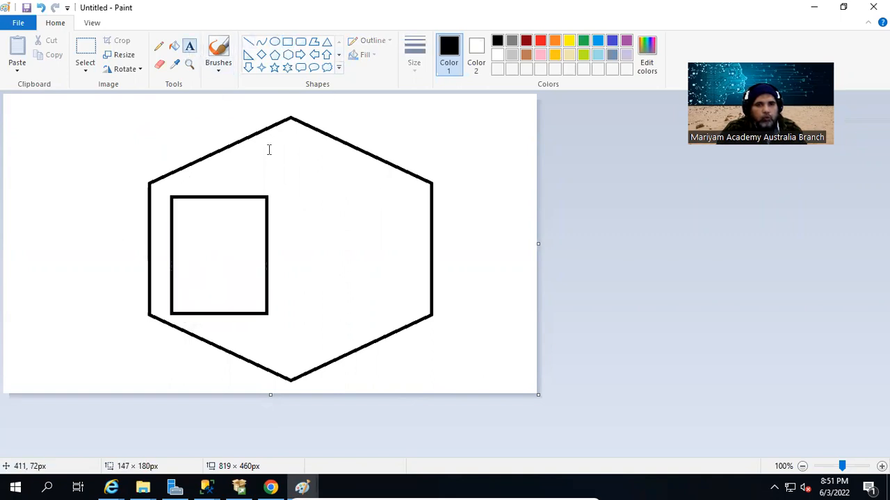
pyautogui.click(235, 146)
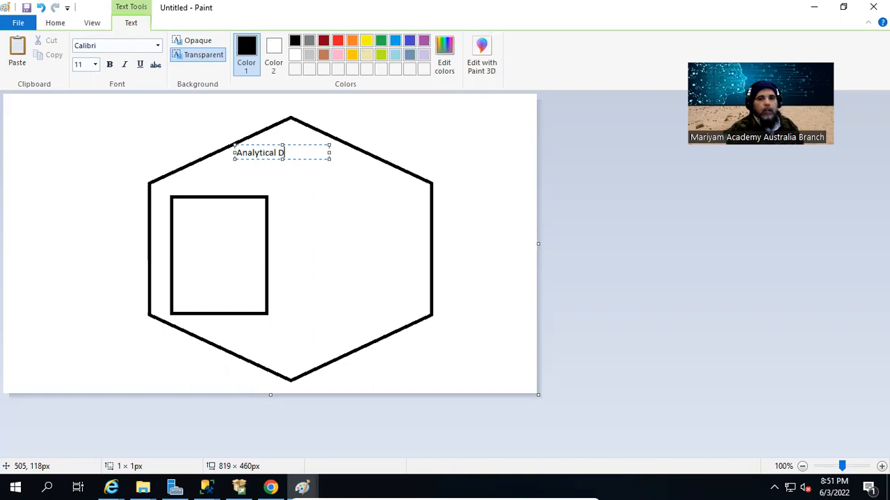
pyautogui.click(522, 196)
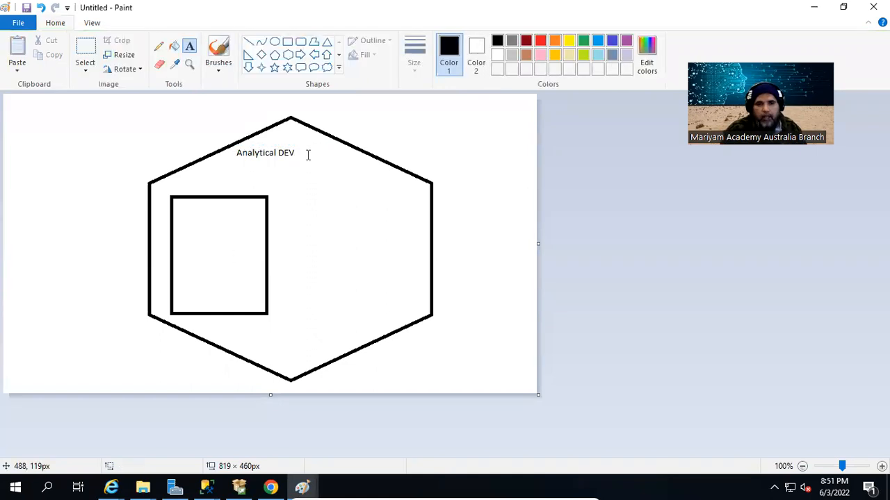
# Add the text label "Product Information" inside the rectangle, aligned with its upper-left corner
pyautogui.click(186, 210)
pyautogui.write('P')
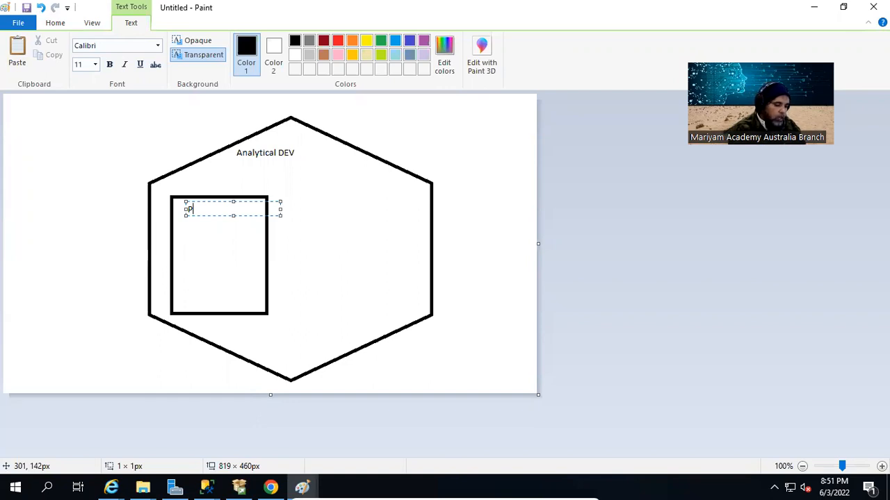
pyautogui.write('roduct Informatio')
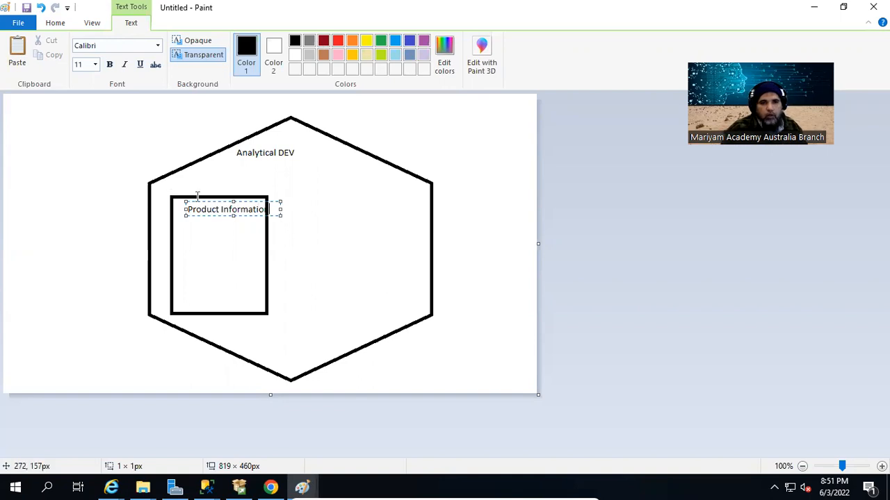
pyautogui.write('n')
pyautogui.moveTo(206, 201); pyautogui.dragTo(192, 199)
pyautogui.click(59, 191)
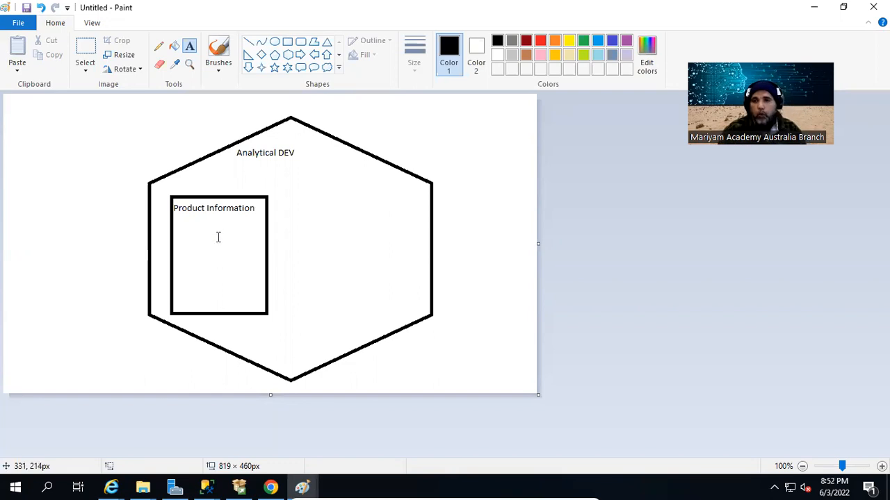
# Switch to the product category hierarchy drawing and start saving it in the Pictures folder
pyautogui.click(813, 7)
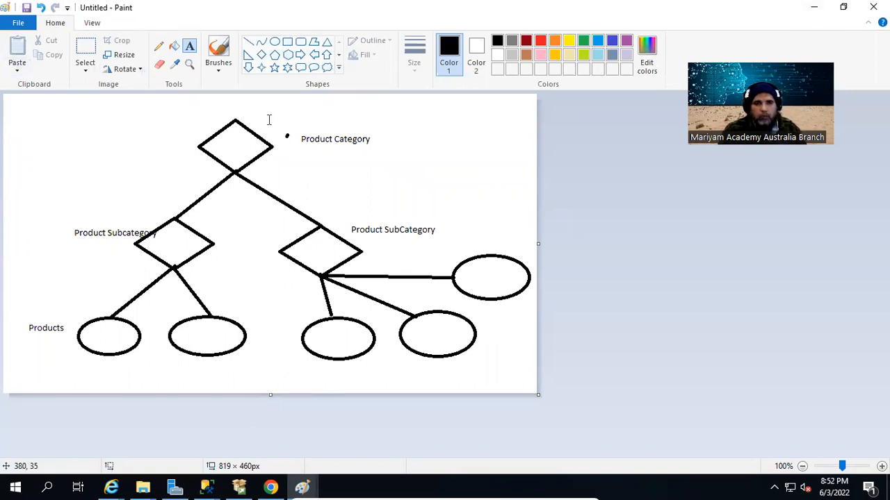
pyautogui.hotkey('ctrl', 's')
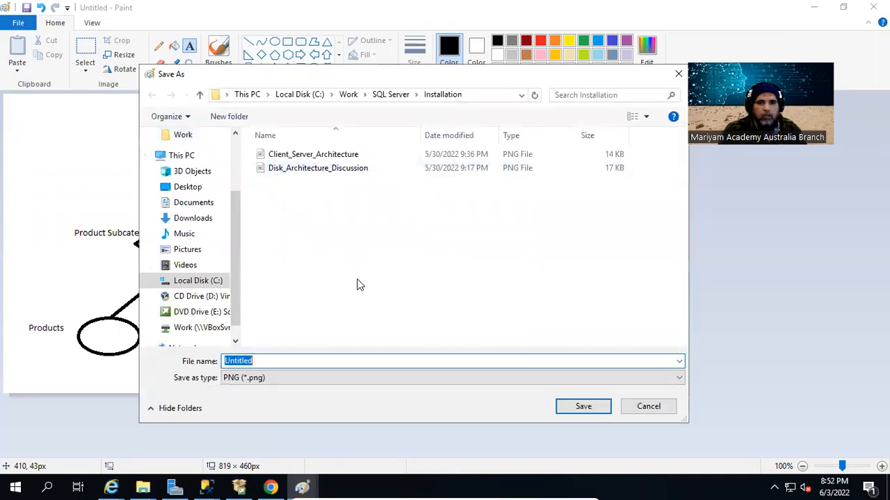
pyautogui.click(390, 95)
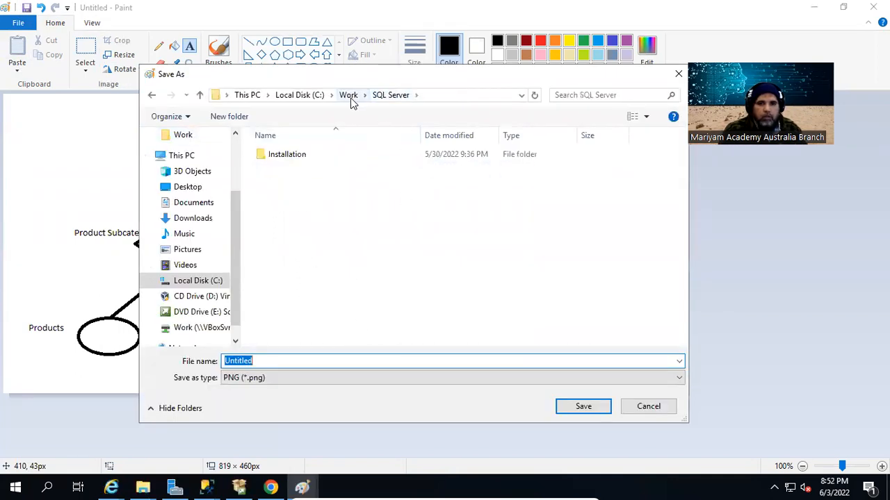
pyautogui.click(348, 94)
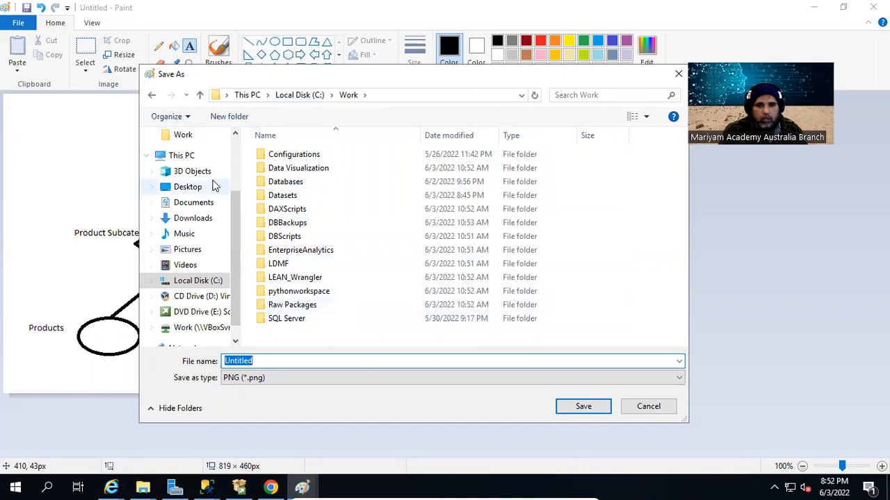
pyautogui.scroll(2, 214, 239)
pyautogui.click(188, 208)
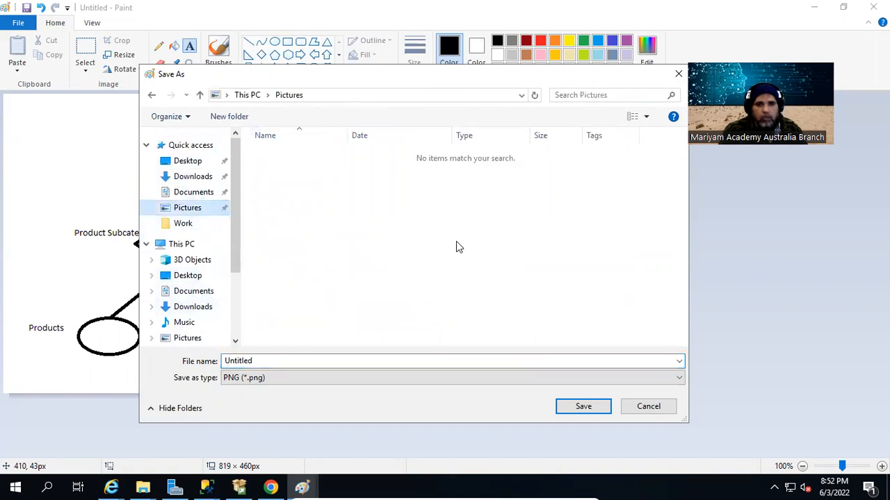
# Create an Images folder in Pictures and an MDS folder inside it as the save location
pyautogui.click(243, 120)
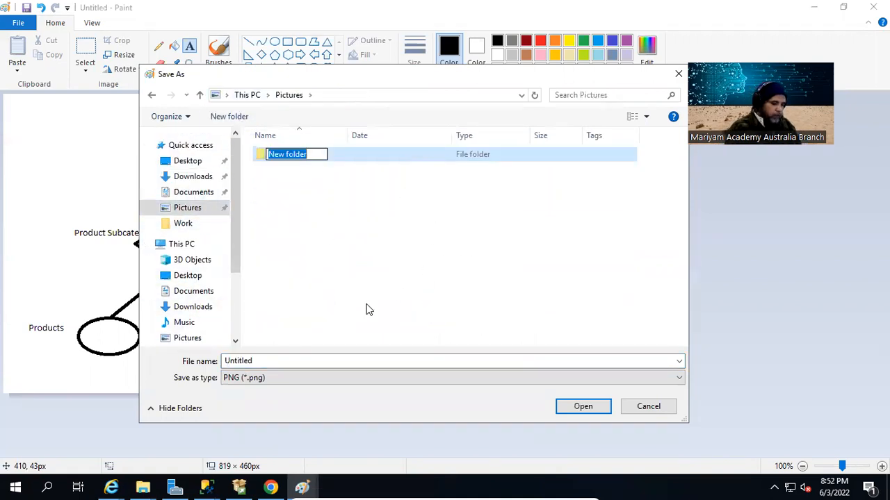
pyautogui.write('Images')
pyautogui.press('Return')
pyautogui.press('Return')
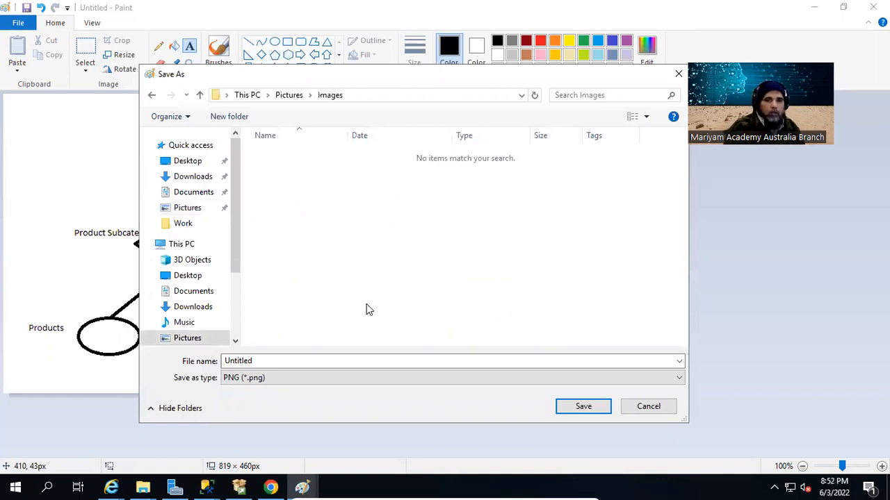
pyautogui.click(230, 117)
pyautogui.write('MDS')
pyautogui.press('Return')
pyautogui.press('Return')
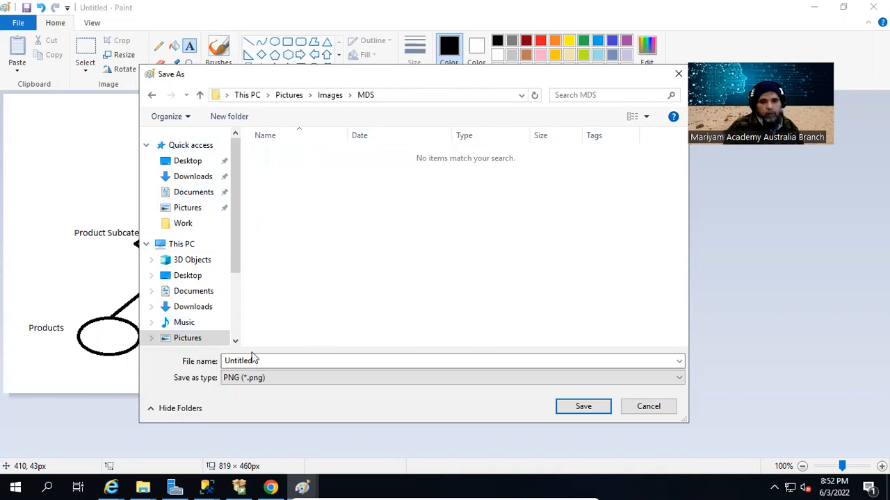
# Save the hierarchy drawing as the PNG file Product_Hierarchy in the MDS folder
pyautogui.click(277, 360)
pyautogui.write('Product_Hierarchy')
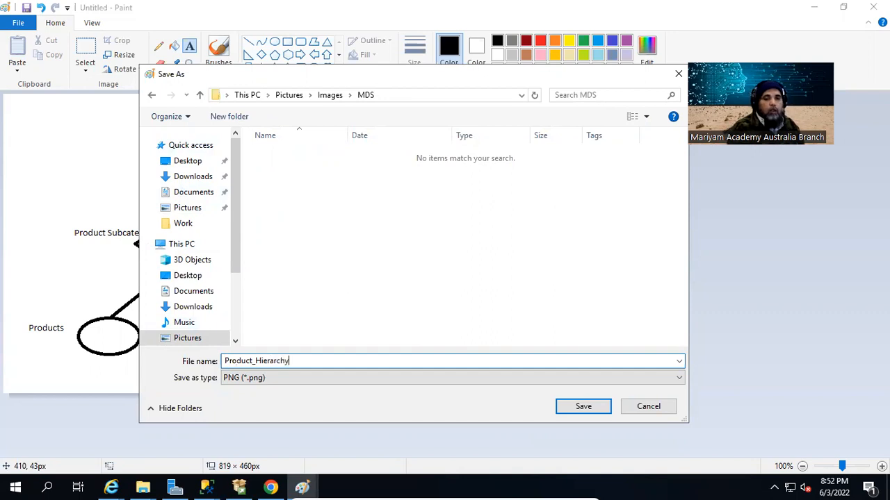
pyautogui.press('Return')
# Switch to the hexagon drawing and save it as MDS_Model in the same MDS folder
pyautogui.moveTo(299, 486)
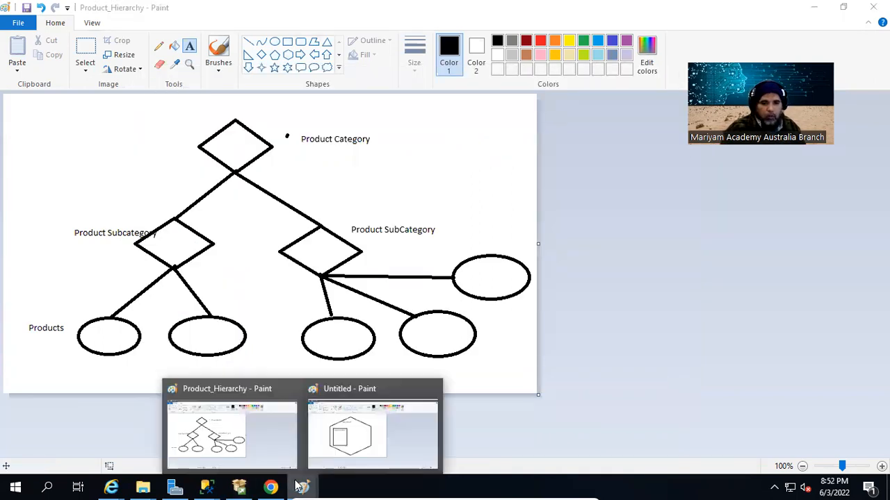
pyautogui.click(375, 429)
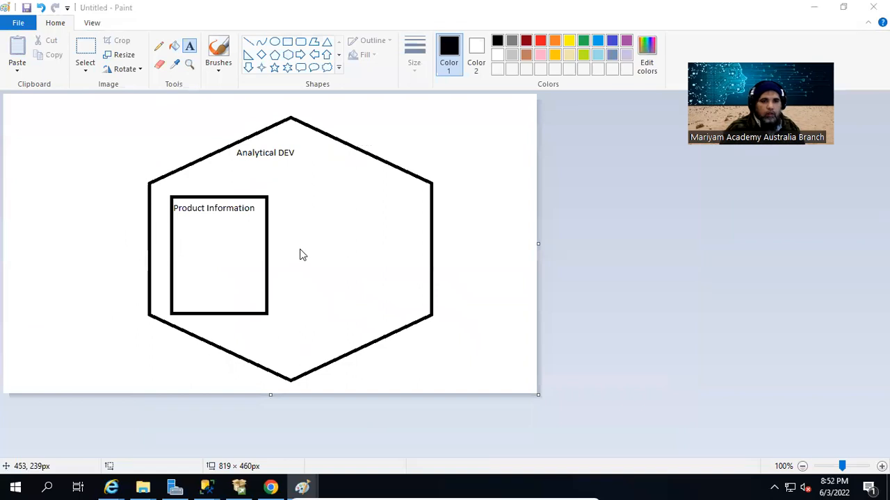
pyautogui.hotkey('ctrl', 's')
pyautogui.write('MDS')
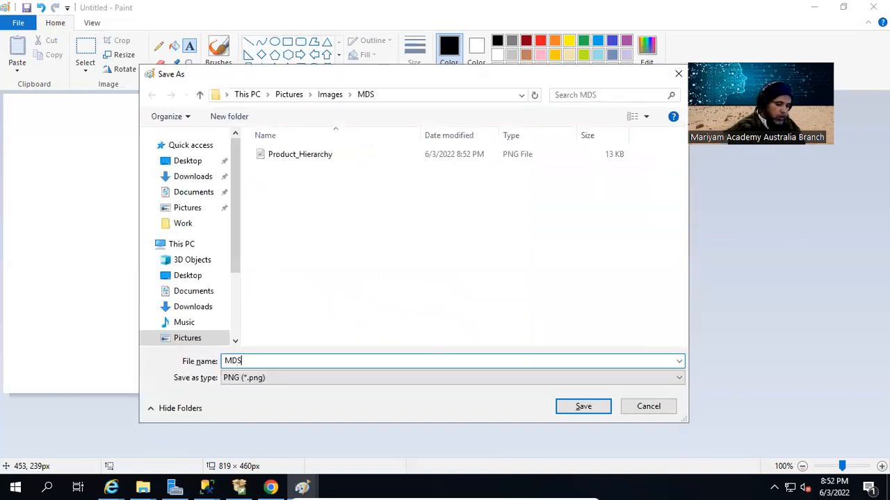
pyautogui.write('_Model')
pyautogui.press('Return')
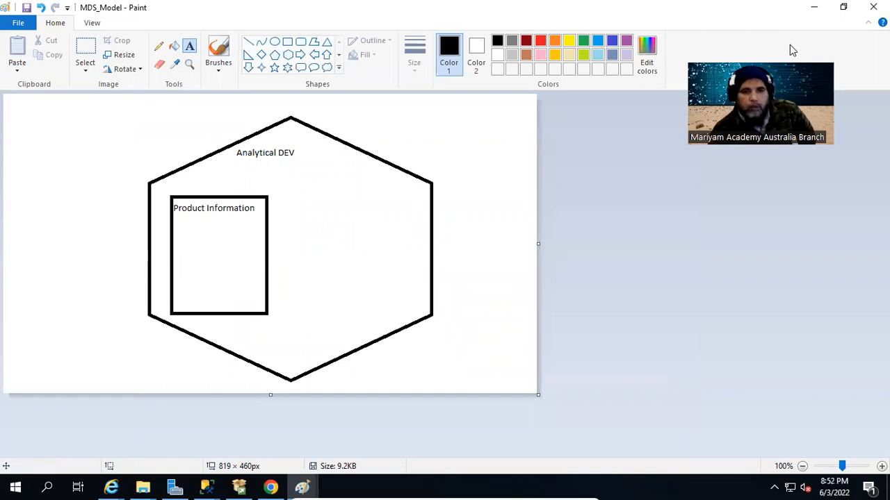
# Return to Master Data Services and start adding a new attribute to the Products entity
pyautogui.click(813, 6)
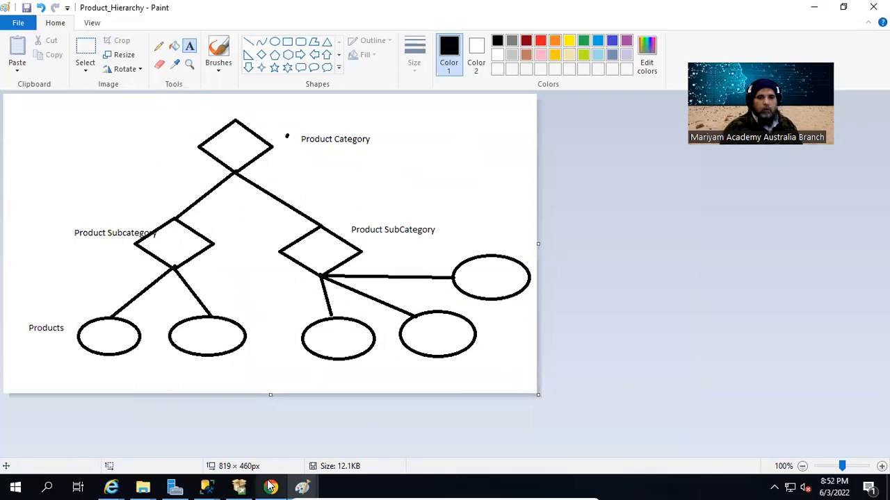
pyautogui.click(813, 6)
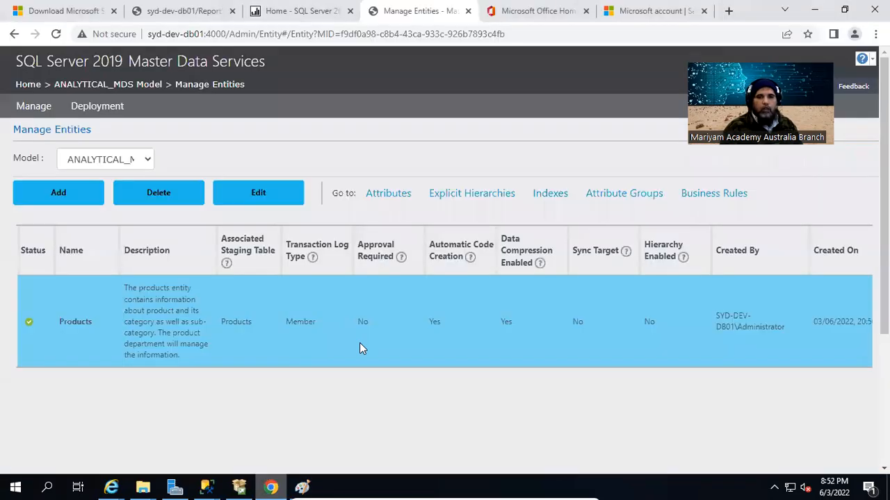
pyautogui.click(401, 201)
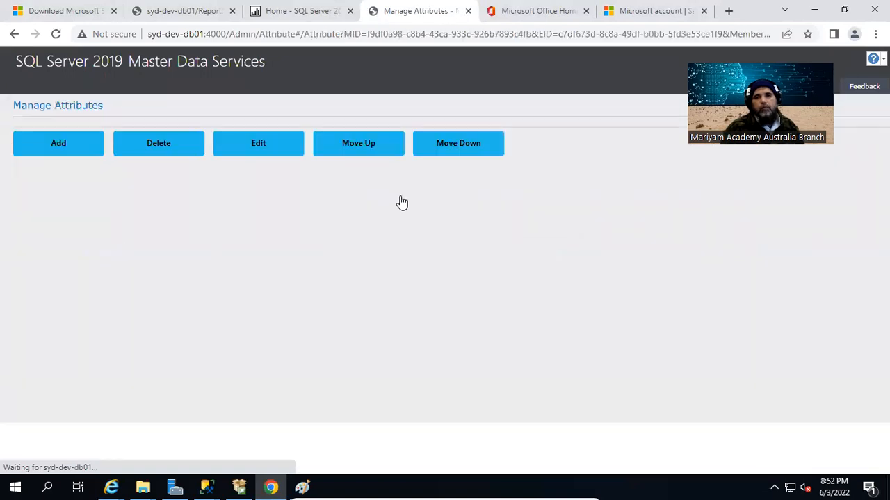
pyautogui.click(58, 194)
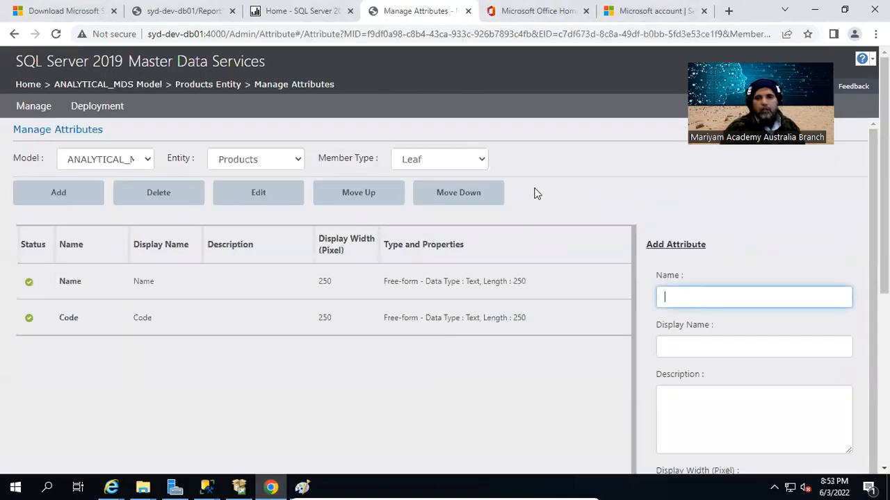
pyautogui.scroll(-1, 692, 333)
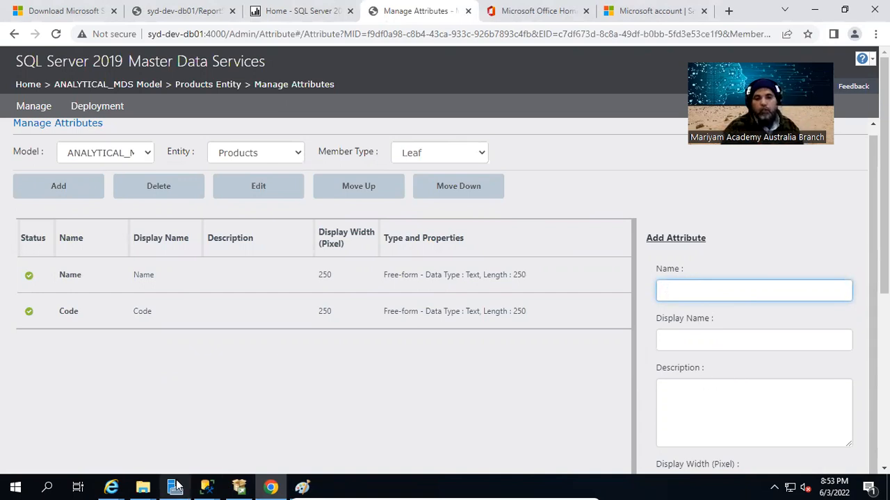
# Switch to File Explorer, sort the Datasets folder in Work by date modified and open MDS_Product_Information for editing in a maximized Notepad window
pyautogui.click(207, 486)
pyautogui.click(165, 424)
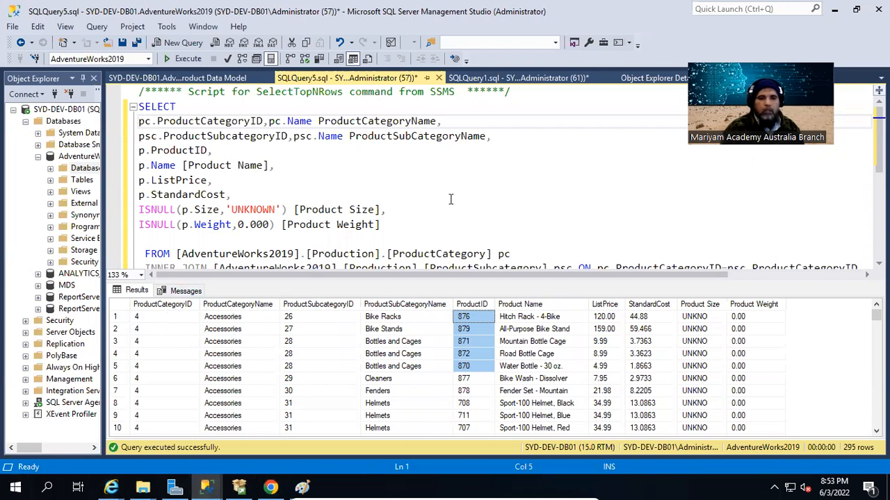
pyautogui.moveTo(154, 487)
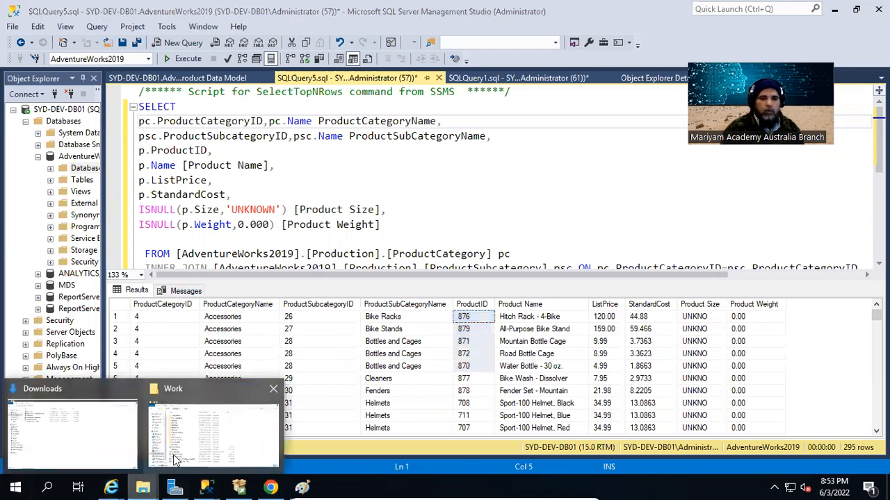
pyautogui.click(208, 458)
pyautogui.doubleClick(198, 161)
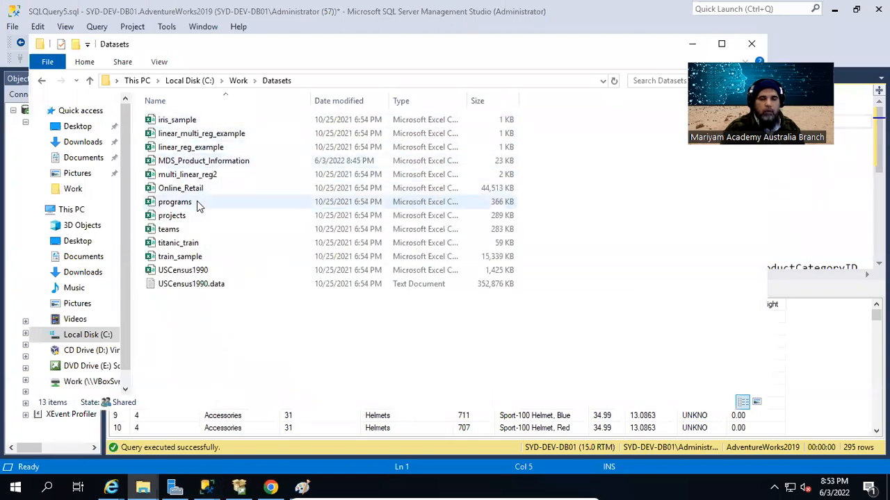
pyautogui.click(335, 104)
pyautogui.rightClick(200, 123)
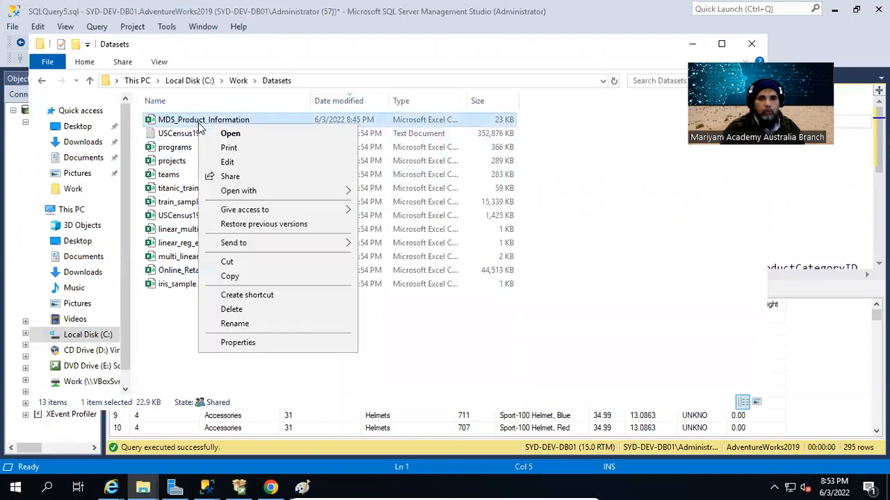
pyautogui.click(238, 162)
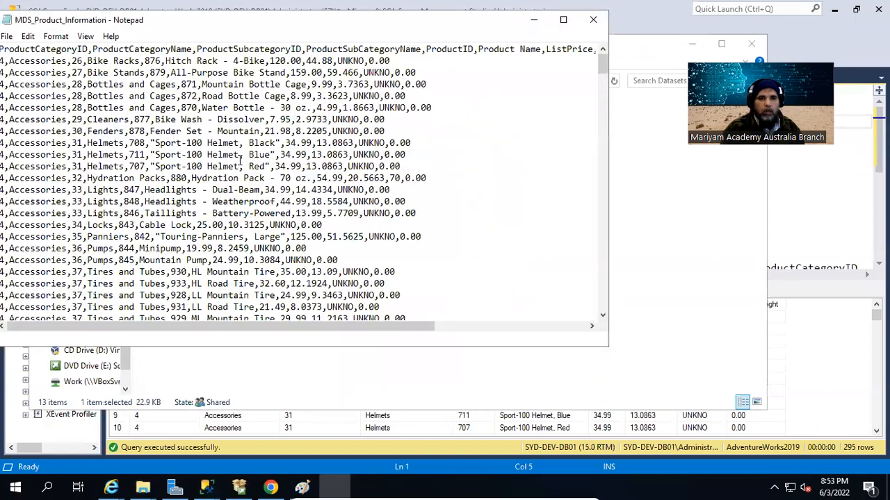
pyautogui.doubleClick(172, 19)
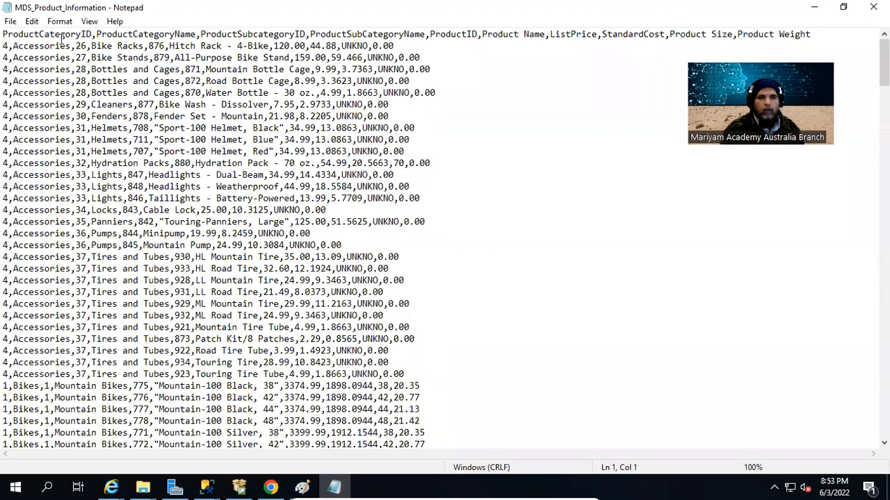
# Copy the column header line of MDS_Product_Information into a new Notepad document
pyautogui.doubleClick(58, 36)
pyautogui.click(82, 36)
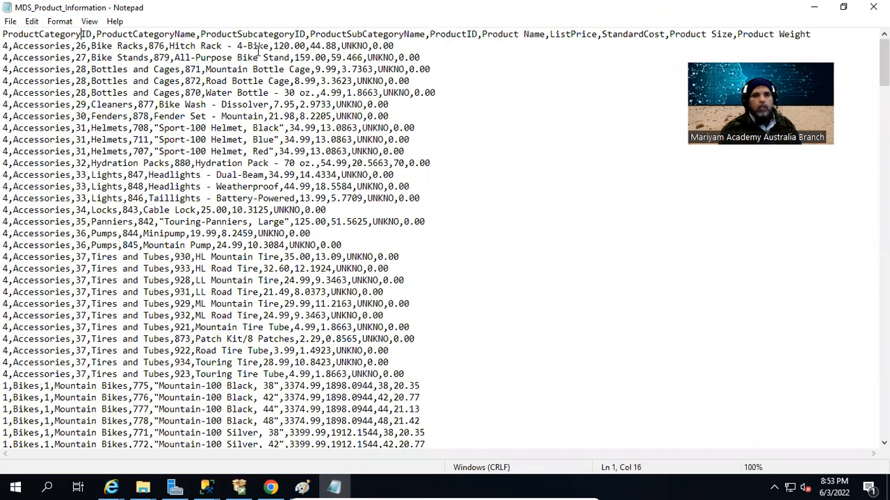
pyautogui.press('Home')
pyautogui.hotkey('shift', 'End')
pyautogui.hotkey('ctrl', 'c')
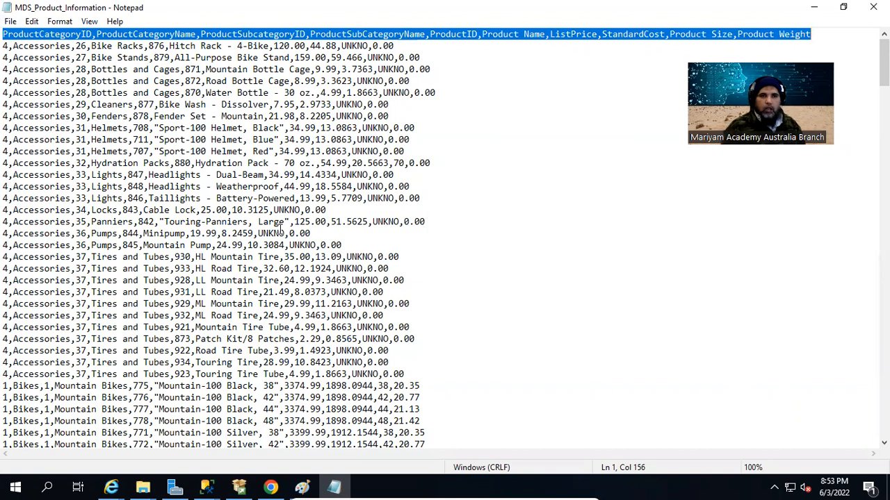
pyautogui.click(10, 21)
pyautogui.click(30, 37)
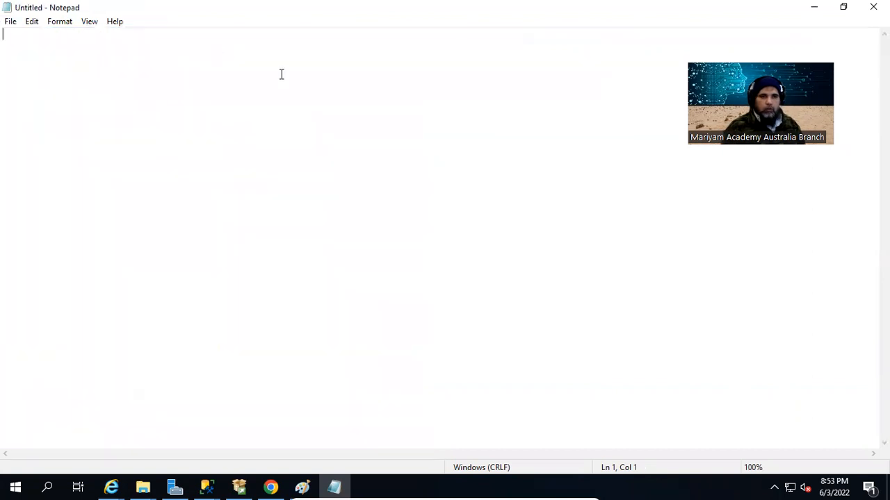
pyautogui.hotkey('ctrl', 'v')
# Copy ProductCategoryID from the start of the header line, delete it there and minimize Notepad
pyautogui.click(72, 34)
pyautogui.doubleClick(76, 34)
pyautogui.click(75, 34)
pyautogui.press('Right')
pyautogui.press('Right')
pyautogui.press('Right')
pyautogui.hotkey('shift', 'Home')
pyautogui.hotkey('ctrl', 'c')
pyautogui.press('Delete')
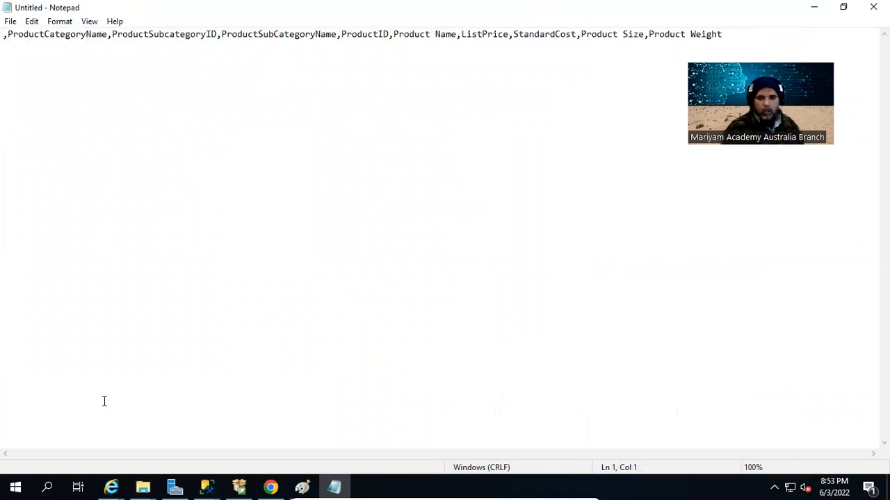
pyautogui.click(334, 487)
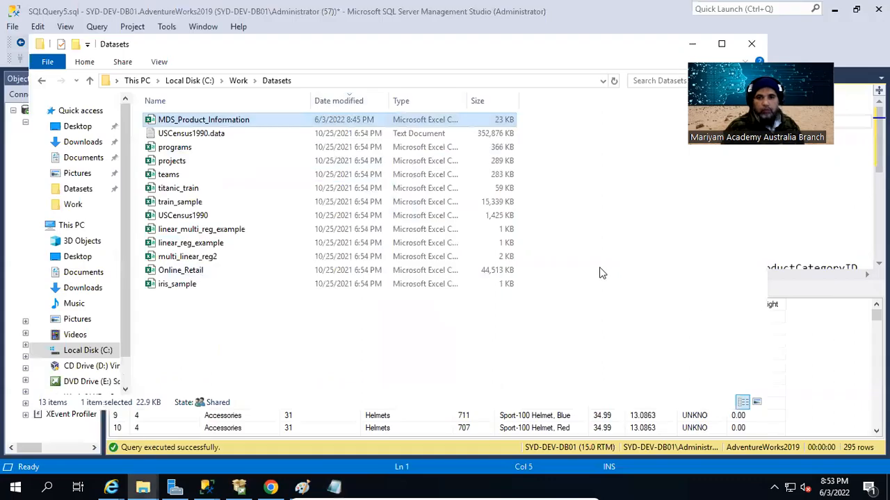
# Return to Master Data Services and name the new attribute ProductCategoryID with the display name Product Category ID
pyautogui.click(691, 44)
pyautogui.hotkey('alt', 'Tab')
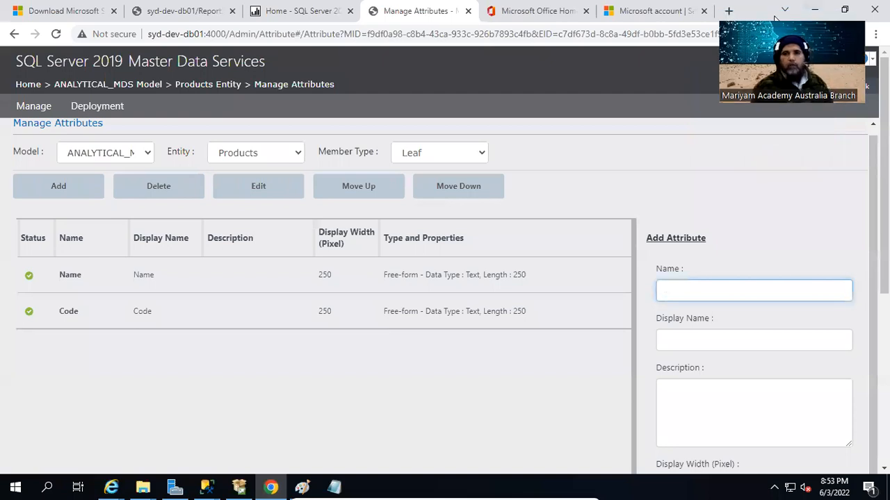
pyautogui.click(696, 294)
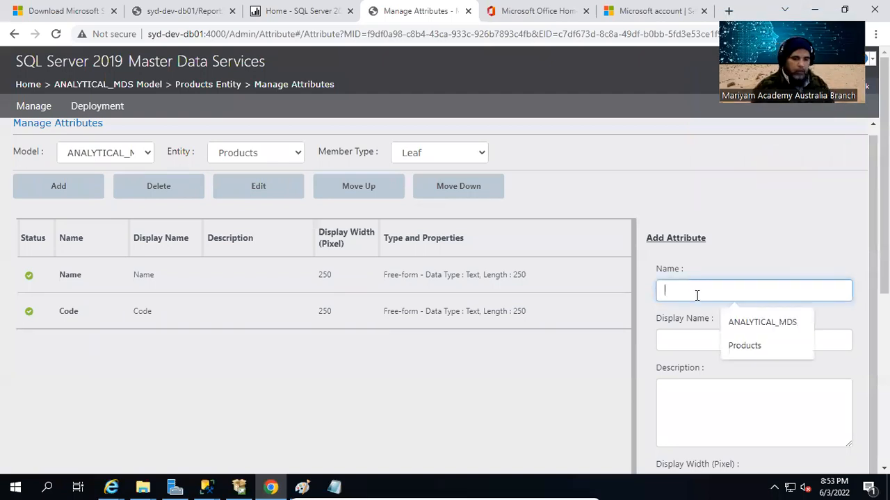
pyautogui.hotkey('ctrl', 'v')
pyautogui.click(731, 347)
pyautogui.write('Produc')
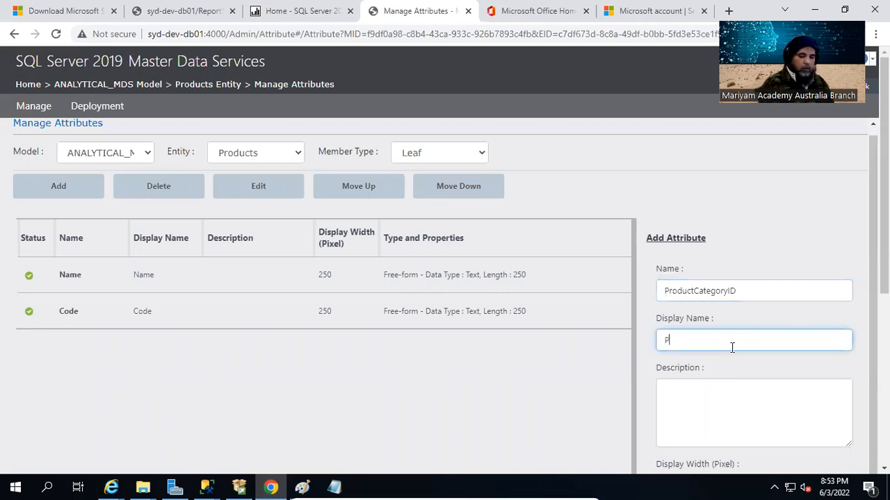
pyautogui.write('t Ca')
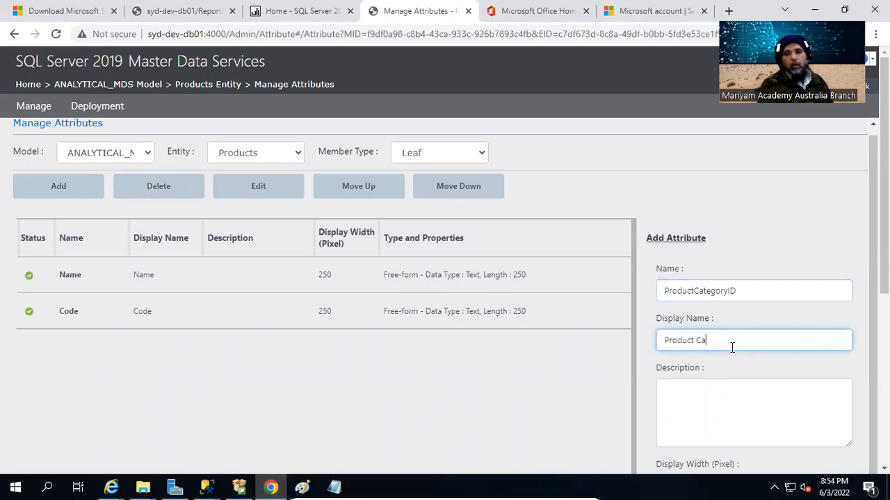
pyautogui.write('tegory ID')
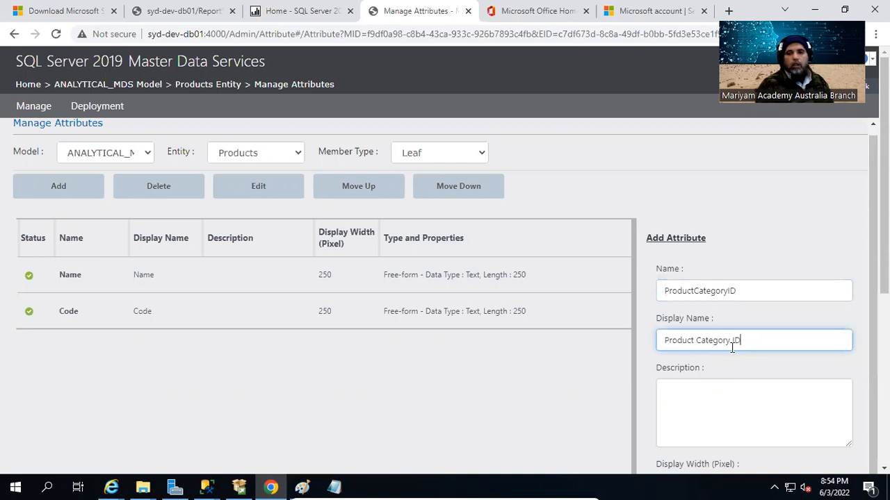
# Set the ProductCategoryID attribute's data type to Number with 0 decimals and the input mask -####
pyautogui.scroll(-3, 722, 370)
pyautogui.scroll(-1, 723, 313)
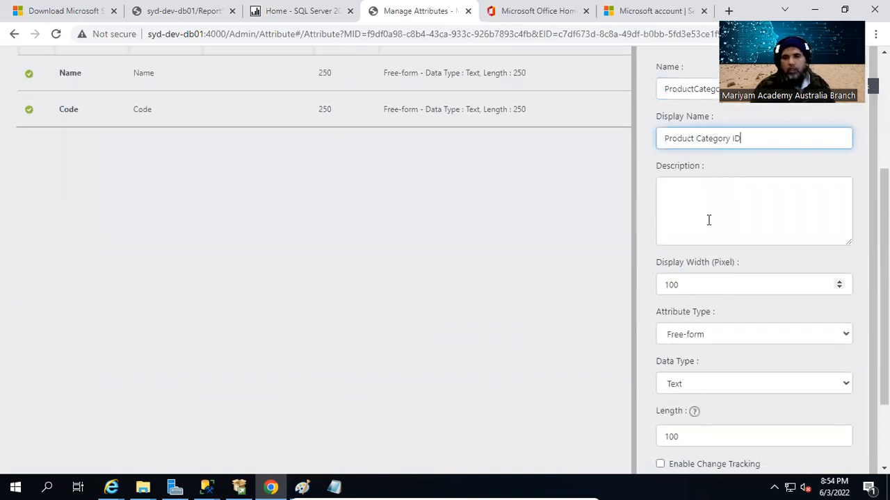
pyautogui.scroll(-1, 726, 330)
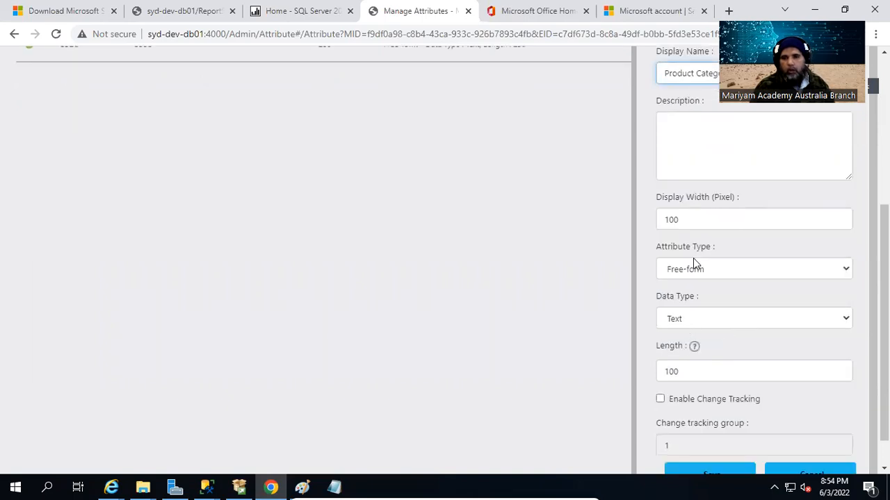
pyautogui.scroll(-1, 702, 285)
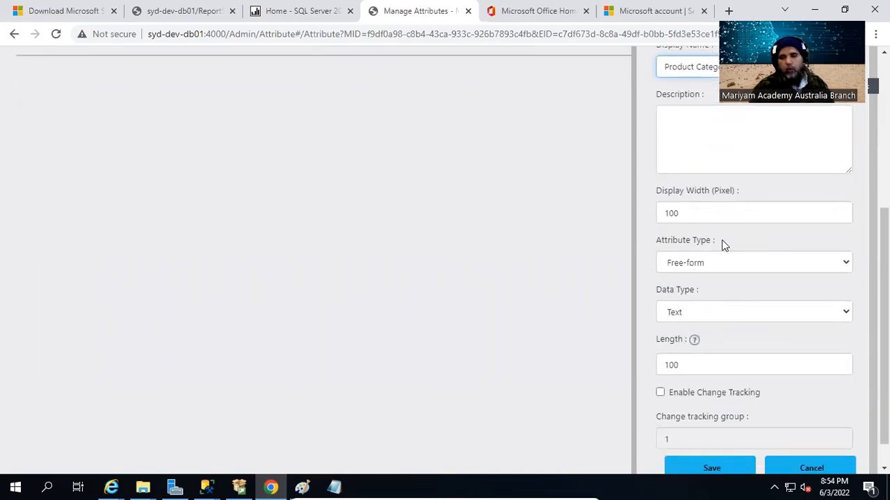
pyautogui.click(723, 314)
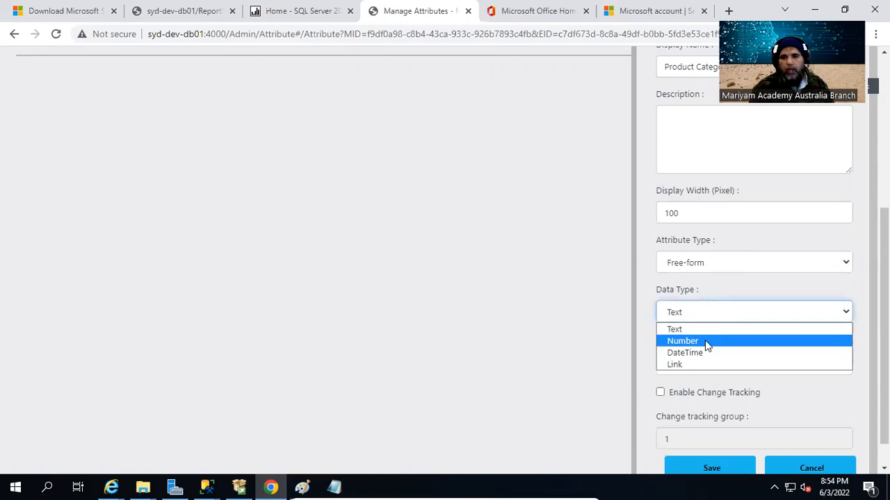
pyautogui.click(678, 341)
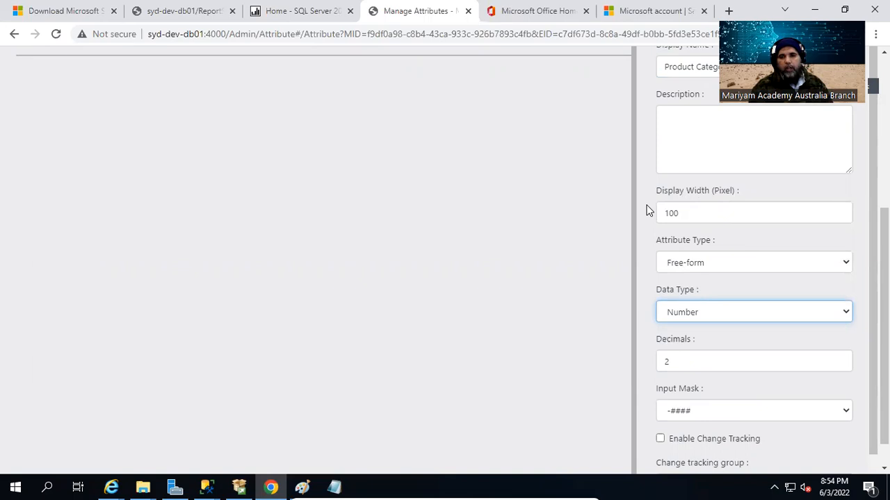
pyautogui.scroll(-1, 717, 362)
pyautogui.doubleClick(689, 327)
pyautogui.write('0')
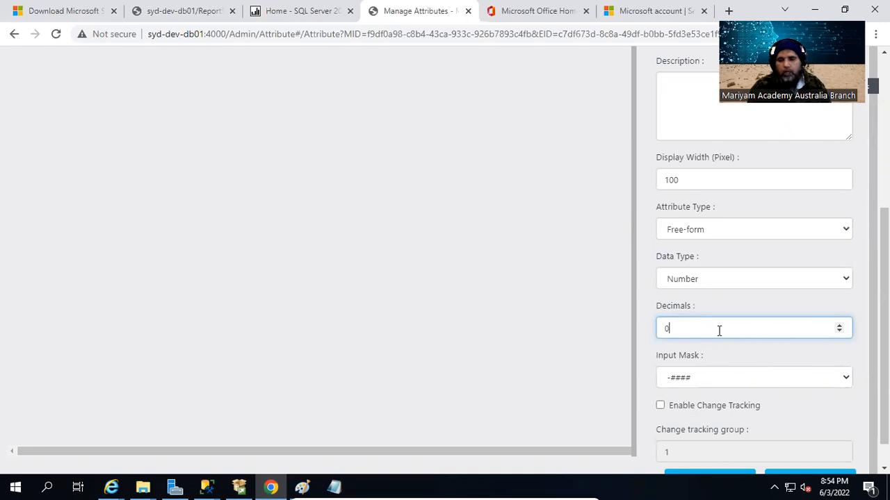
pyautogui.click(744, 381)
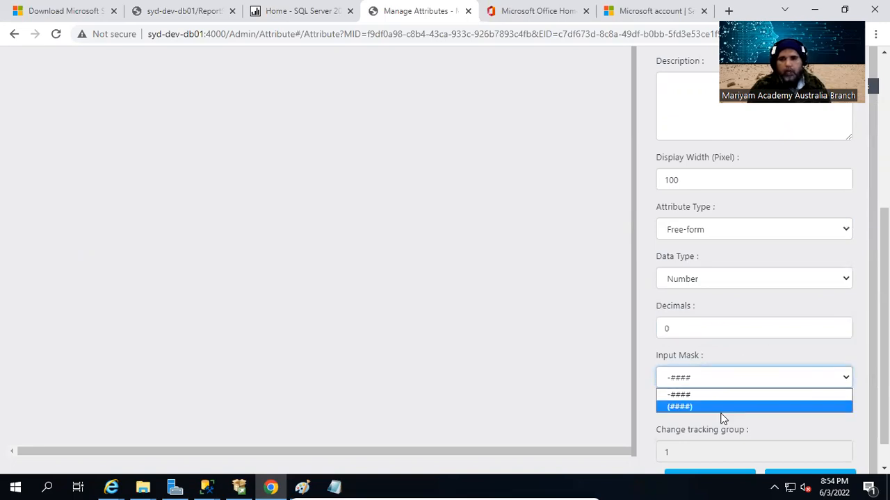
pyautogui.click(682, 395)
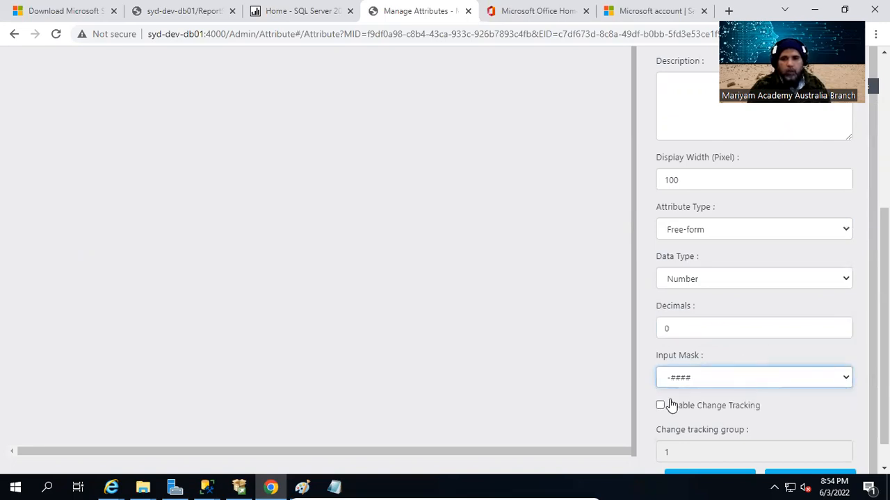
# Enable change tracking for the ProductCategoryID attribute in group 1 and save it
pyautogui.scroll(-1, 745, 369)
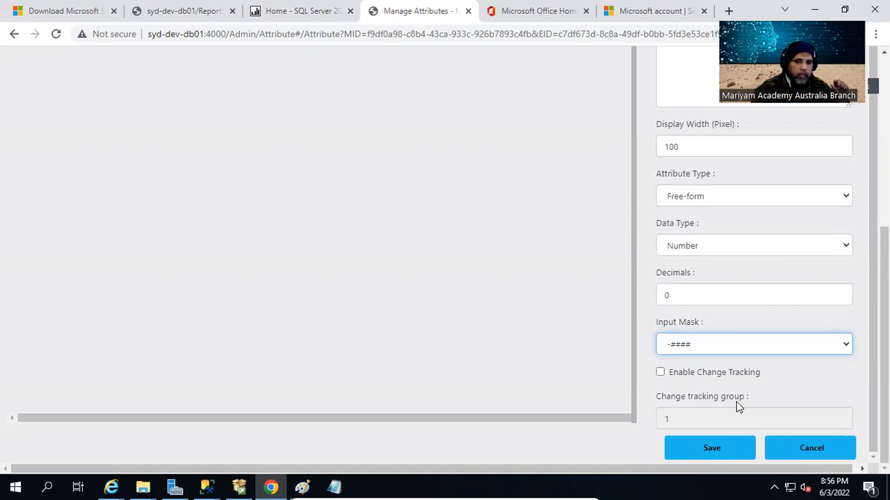
pyautogui.click(660, 373)
pyautogui.click(661, 373)
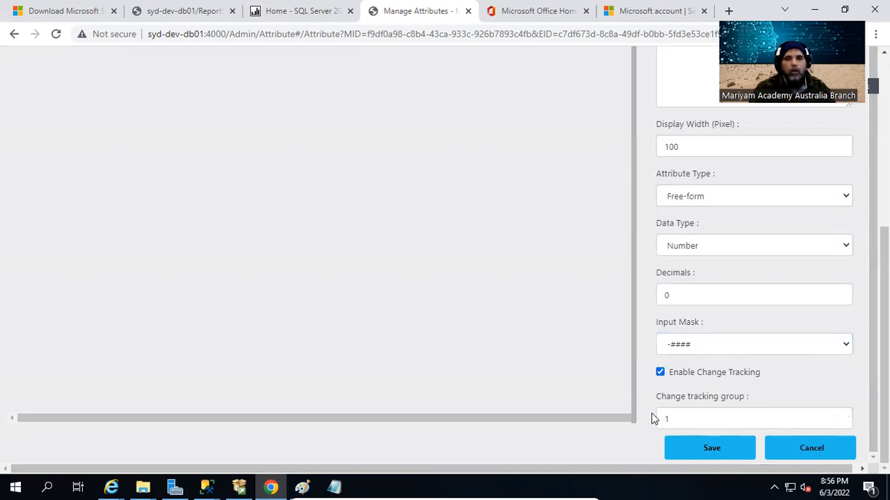
pyautogui.scroll(3, 739, 403)
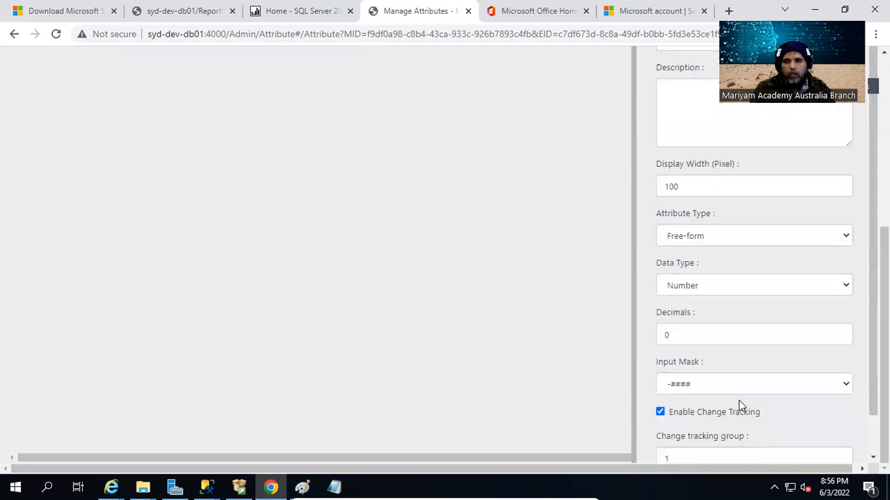
pyautogui.scroll(-1, 713, 357)
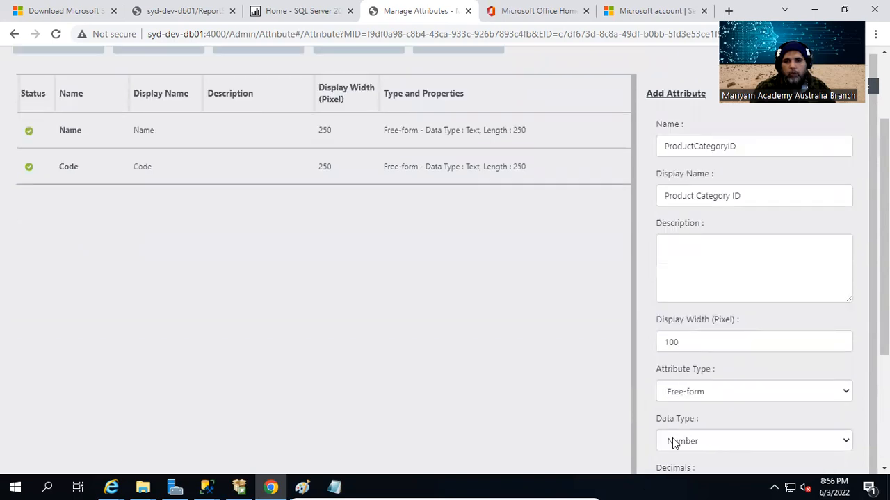
pyautogui.scroll(-3, 731, 397)
pyautogui.scroll(1, 745, 419)
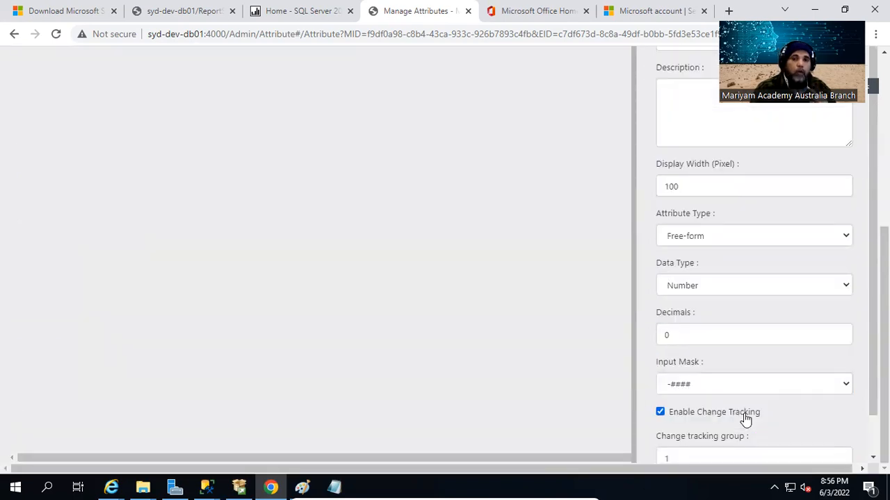
pyautogui.scroll(-1, 745, 420)
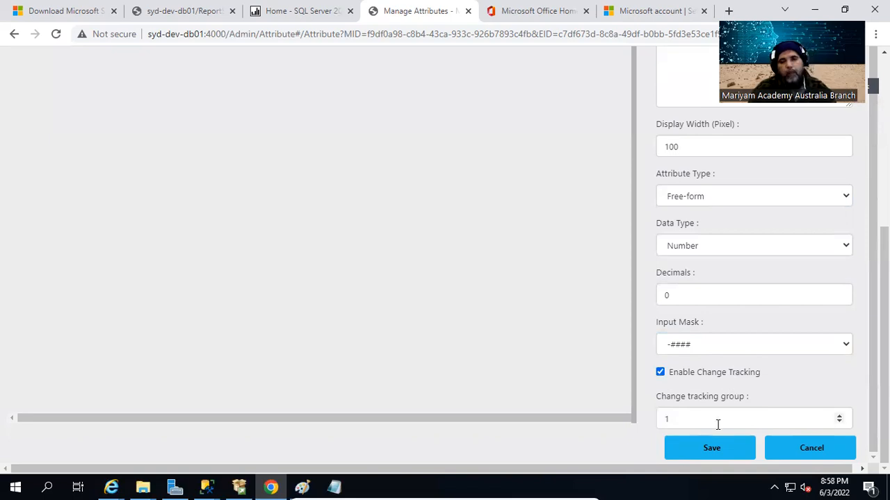
pyautogui.click(721, 447)
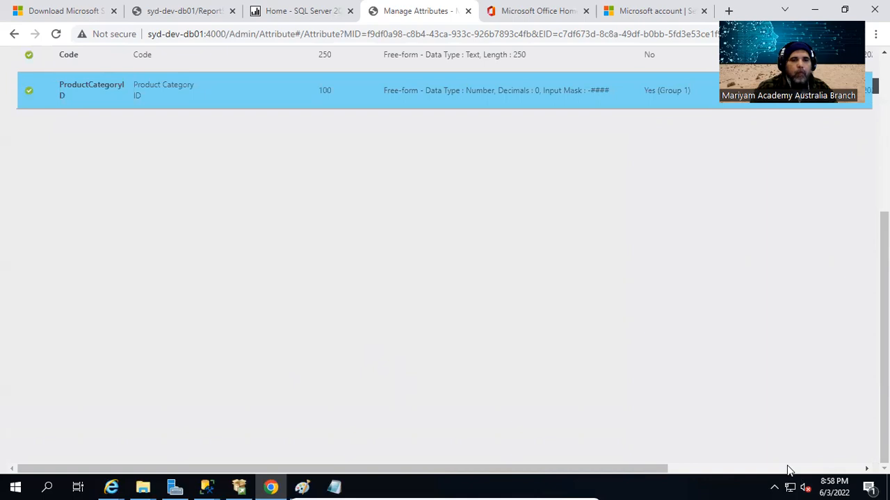
# Start adding another Products attribute, and copy ProductCategoryName from the header line in Notepad, deleting it there
pyautogui.scroll(4, 764, 445)
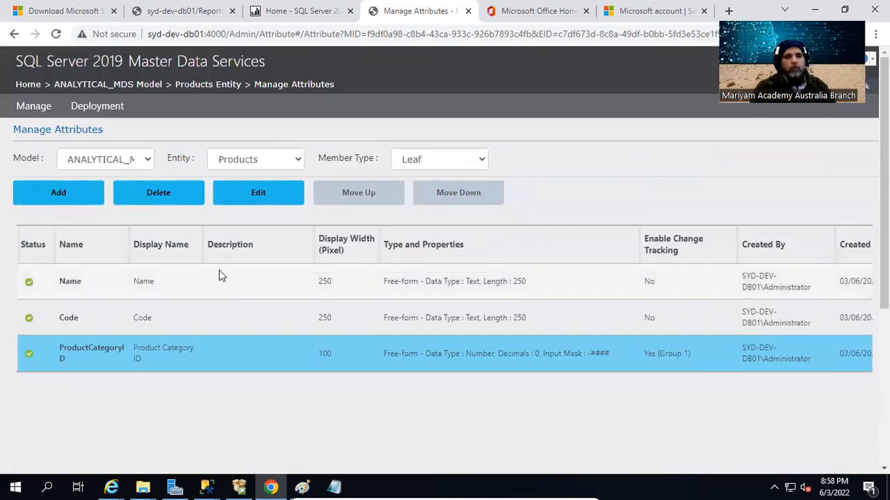
pyautogui.click(91, 203)
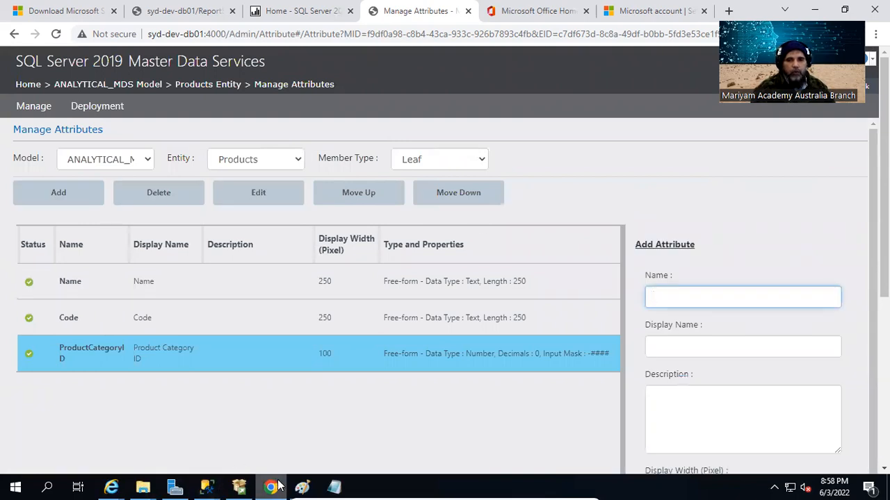
pyautogui.click(338, 486)
pyautogui.hotkey('ctrl', 'shift', 'Right')
pyautogui.click(65, 50)
pyautogui.moveTo(107, 34); pyautogui.dragTo(7, 34)
pyautogui.hotkey('ctrl', 'c')
pyautogui.press('Delete')
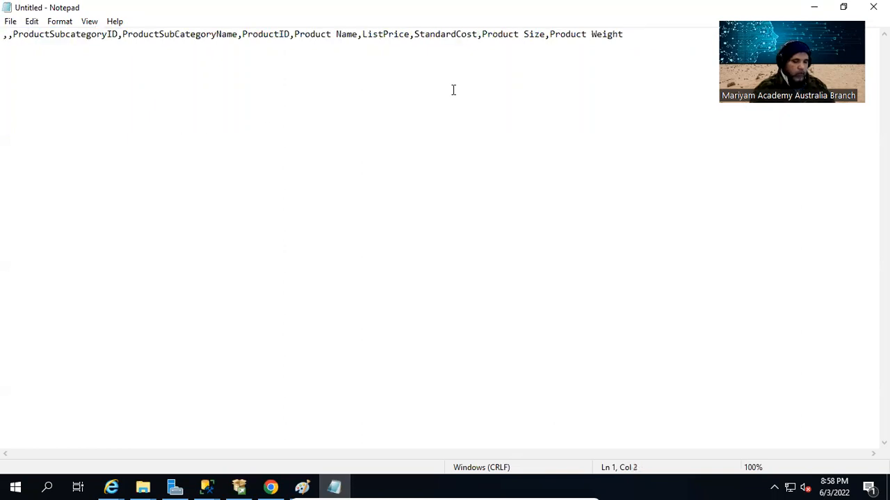
pyautogui.click(812, 8)
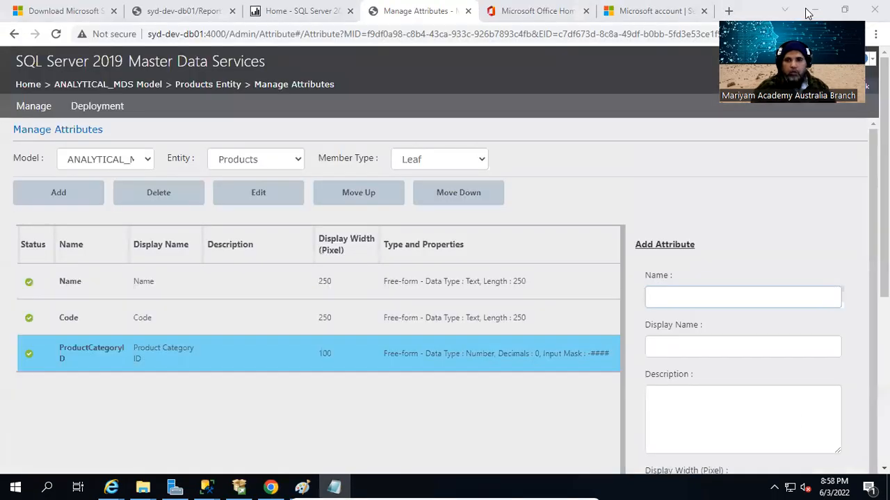
# Name the new attribute ProductCategoryName and give it the display name Product Category Name
pyautogui.click(710, 301)
pyautogui.hotkey('ctrl', 'v')
pyautogui.click(715, 341)
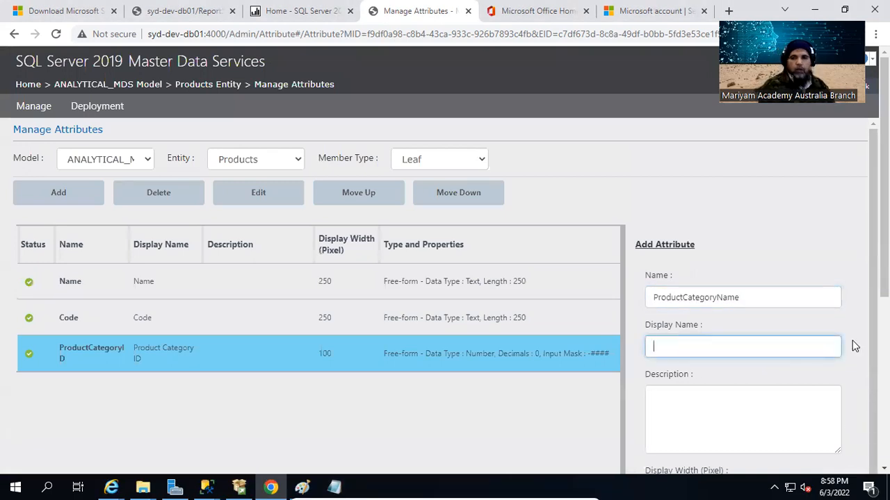
pyautogui.hotkey('ctrl', 'v')
pyautogui.press('Right')
pyautogui.press('Right')
pyautogui.press('Right')
pyautogui.press('Right')
pyautogui.press('Right')
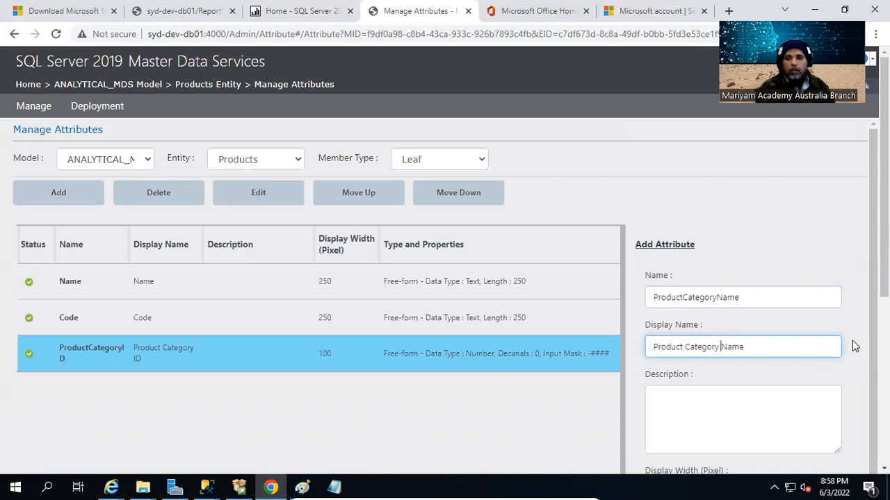
# Enable change tracking for the ProductCategoryName text attribute and save it
pyautogui.scroll(-1, 834, 292)
pyautogui.scroll(-3, 702, 342)
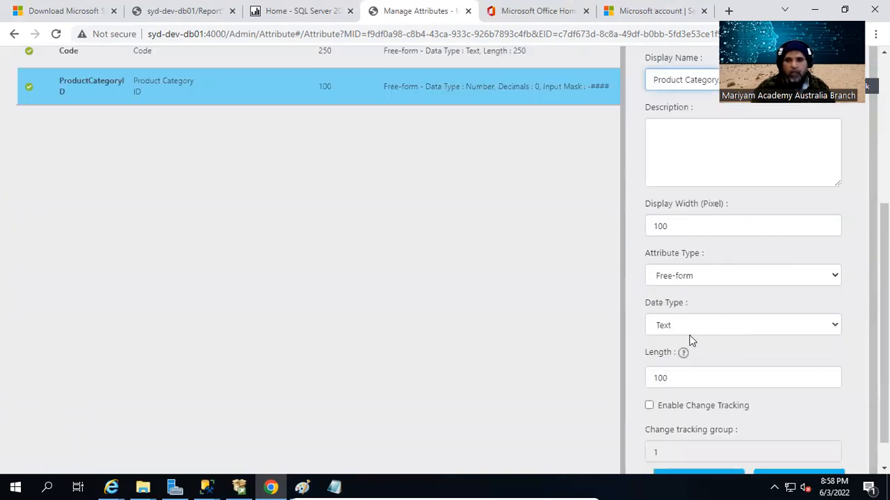
pyautogui.scroll(-1, 699, 344)
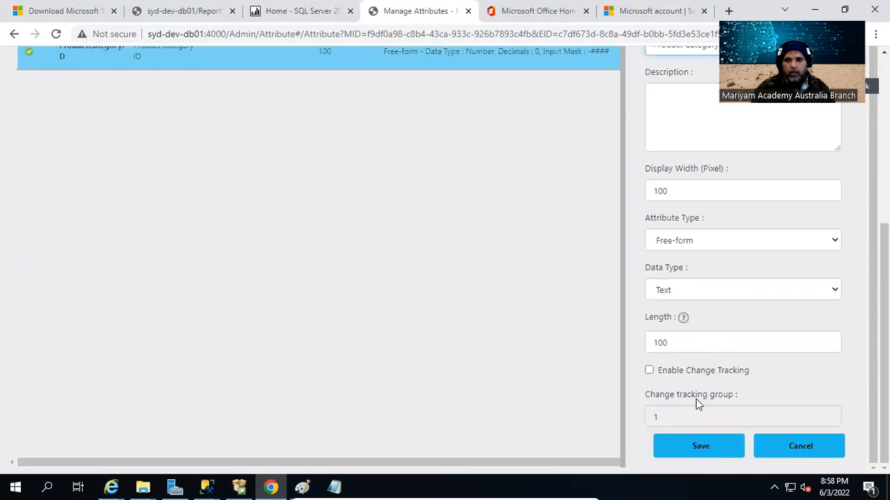
pyautogui.click(650, 372)
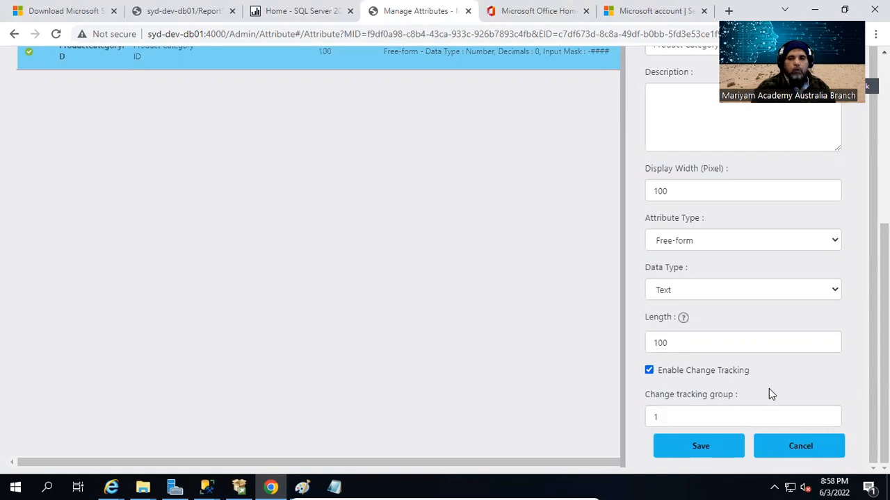
pyautogui.click(699, 446)
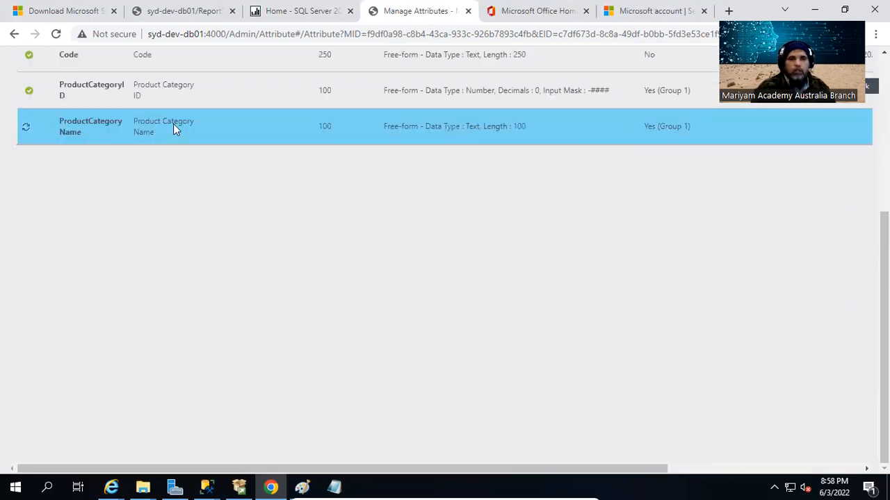
# Switch to Notepad, copy ProductSubcategoryID from the header line and delete it there with its surrounding commas
pyautogui.click(334, 486)
pyautogui.click(57, 37)
pyautogui.press('Right')
pyautogui.press('Right')
pyautogui.press('Right')
pyautogui.press('Right')
pyautogui.press('Right')
pyautogui.press('Right')
pyautogui.press('Right')
pyautogui.press('Right')
pyautogui.press('Right')
pyautogui.press('Right')
pyautogui.press('Right')
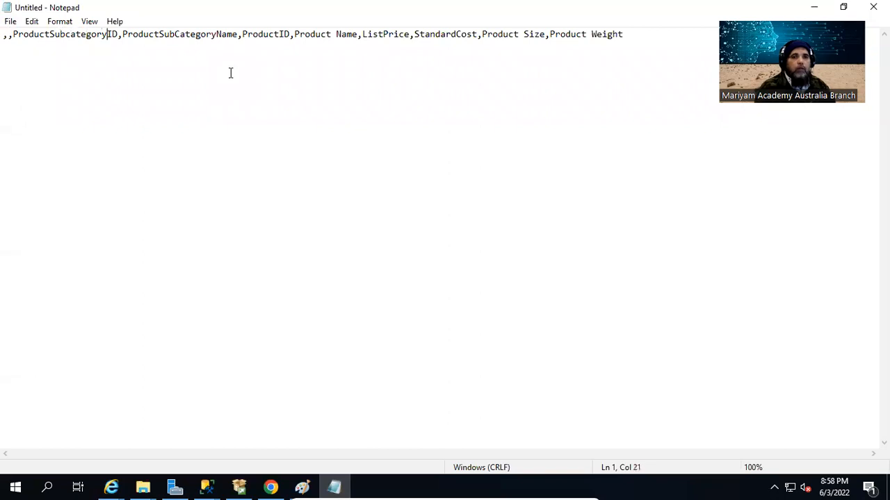
pyautogui.hotkey('shift', 'Home')
pyautogui.hotkey('shift', 'Right')
pyautogui.hotkey('shift', 'Right')
pyautogui.hotkey('ctrl', 'c')
pyautogui.press('Delete')
pyautogui.hotkey('shift', 'Home')
pyautogui.press('Delete')
pyautogui.press('Delete')
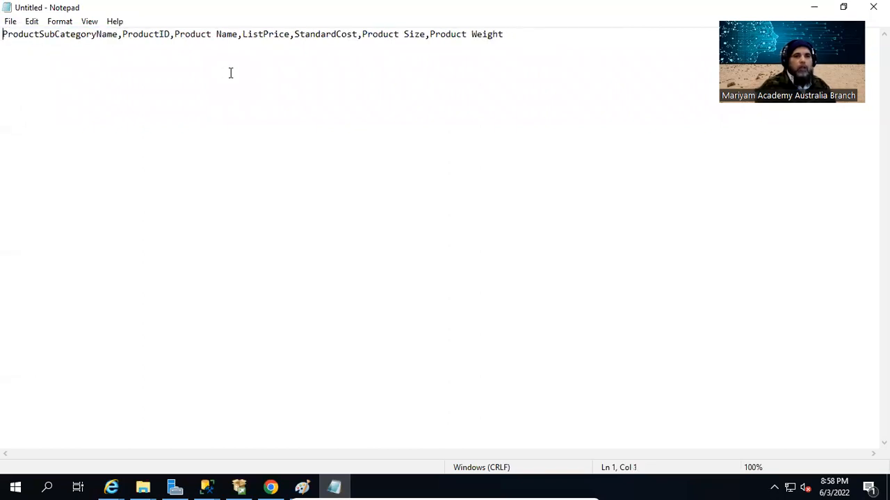
pyautogui.click(334, 486)
# In Master Data Services, start another Products attribute named ProductSubcategoryID with the display name Product Subcategory ID
pyautogui.scroll(4, 579, 184)
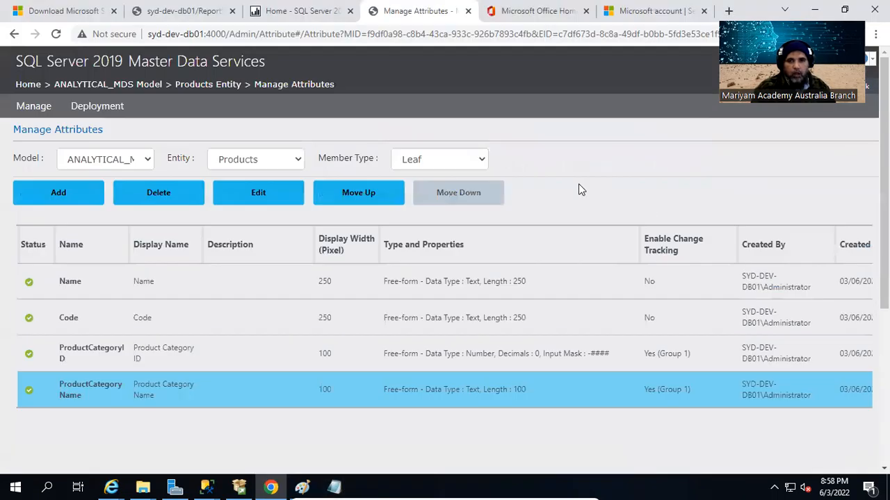
pyautogui.click(85, 199)
pyautogui.click(742, 292)
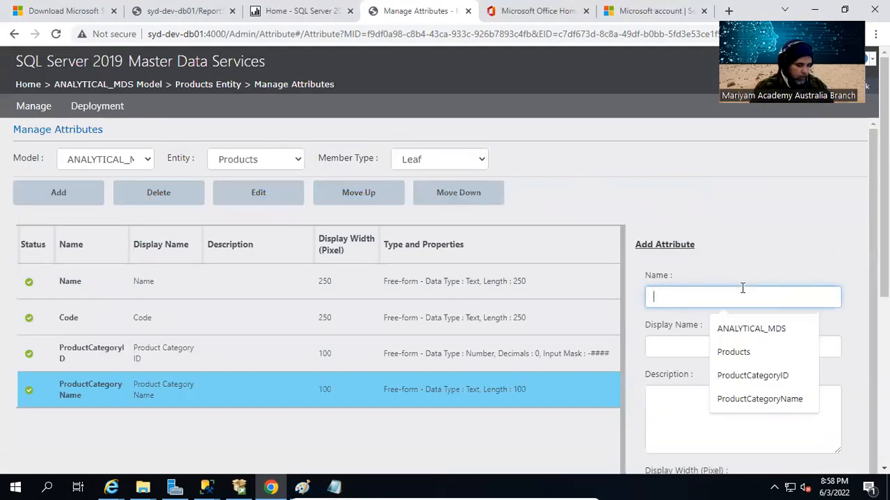
pyautogui.hotkey('ctrl', 'v')
pyautogui.click(702, 352)
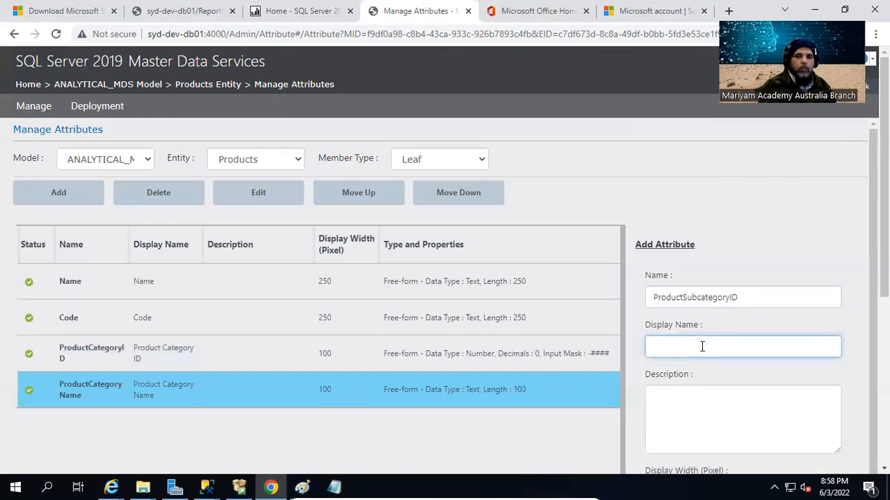
pyautogui.hotkey('ctrl', 'v')
pyautogui.press('Left')
pyautogui.press('Left')
pyautogui.press('Left')
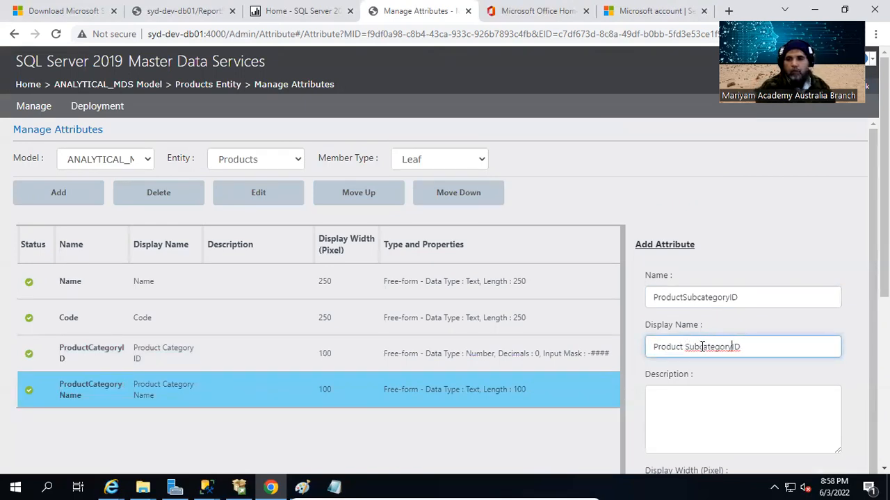
# Set the ProductSubcategoryID attribute's data type to Number, enable change tracking and save it
pyautogui.scroll(-5, 699, 381)
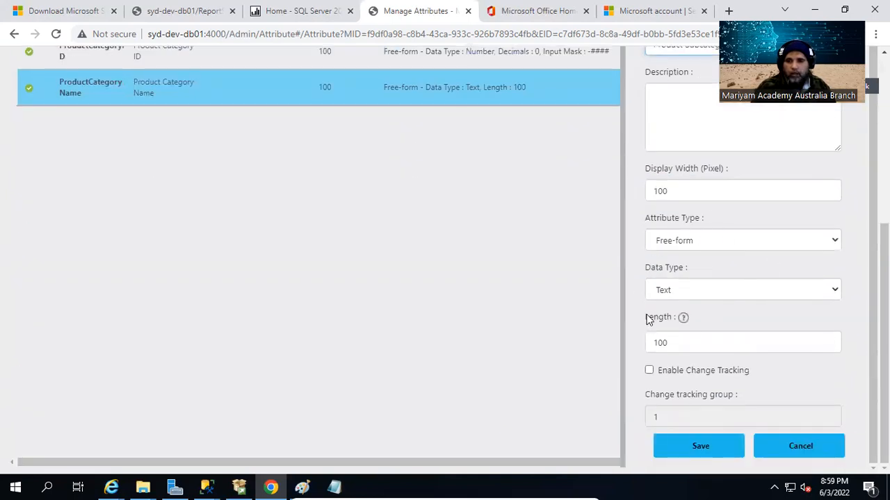
pyautogui.click(702, 301)
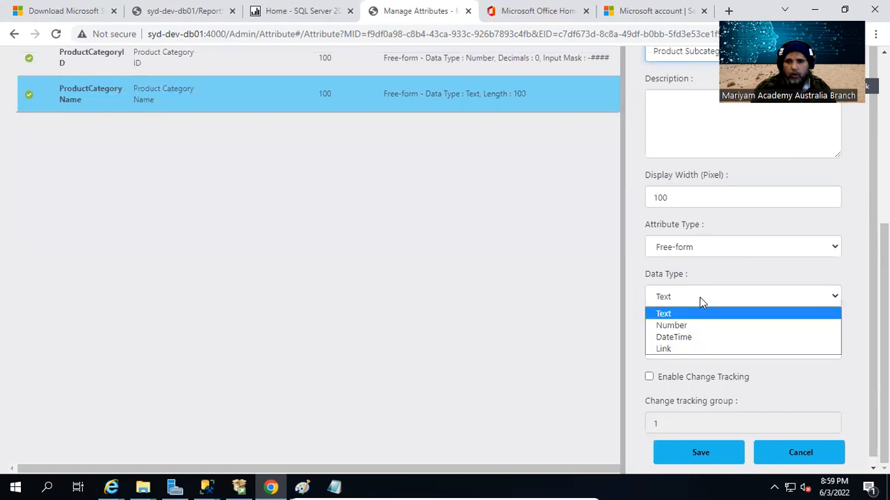
pyautogui.click(687, 328)
pyautogui.scroll(-1, 695, 379)
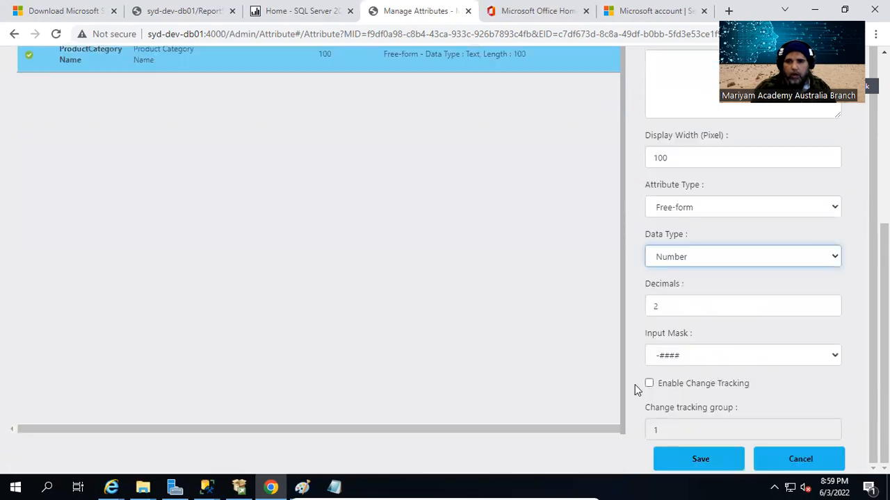
pyautogui.click(687, 384)
pyautogui.click(741, 458)
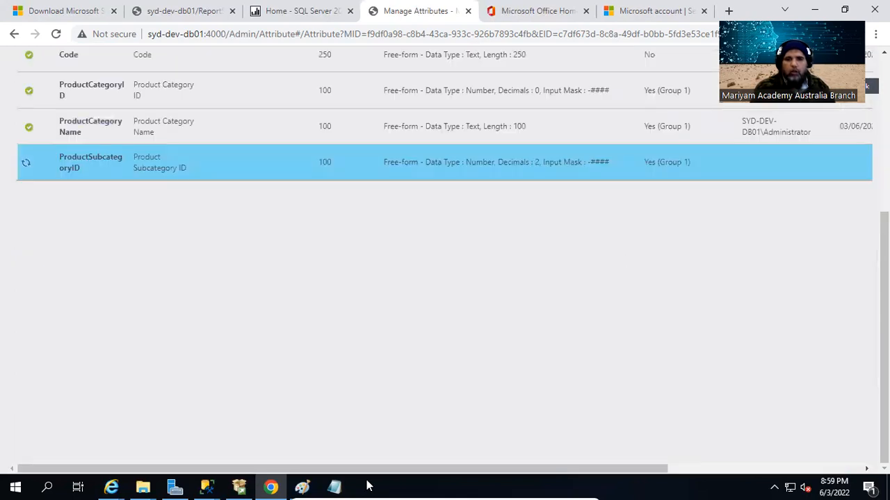
# Switch to Notepad, copy ProductSubCategoryName from the start of the header line and delete it there
pyautogui.click(334, 486)
pyautogui.click(118, 34)
pyautogui.hotkey('shift', 'Home')
pyautogui.hotkey('ctrl', 'c')
pyautogui.press('Delete')
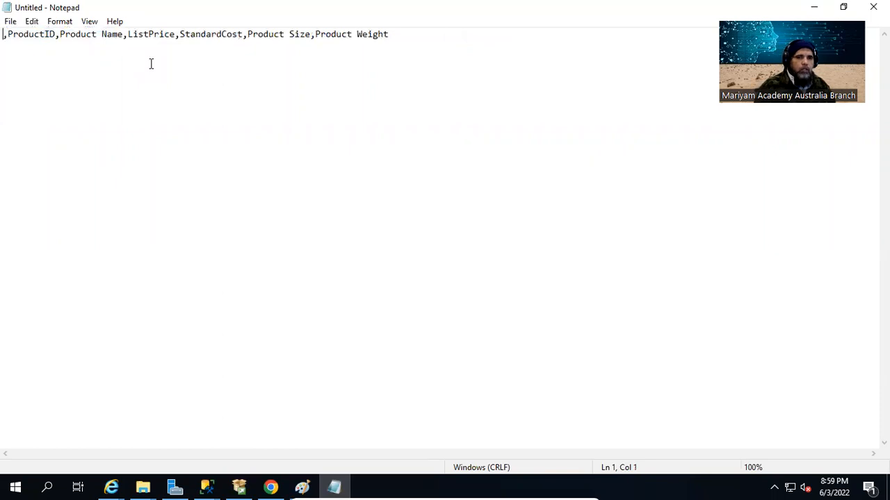
# In Chrome, start a new Products attribute named ProductSubCategoryName with the display name Product SubCategory Name
pyautogui.click(270, 487)
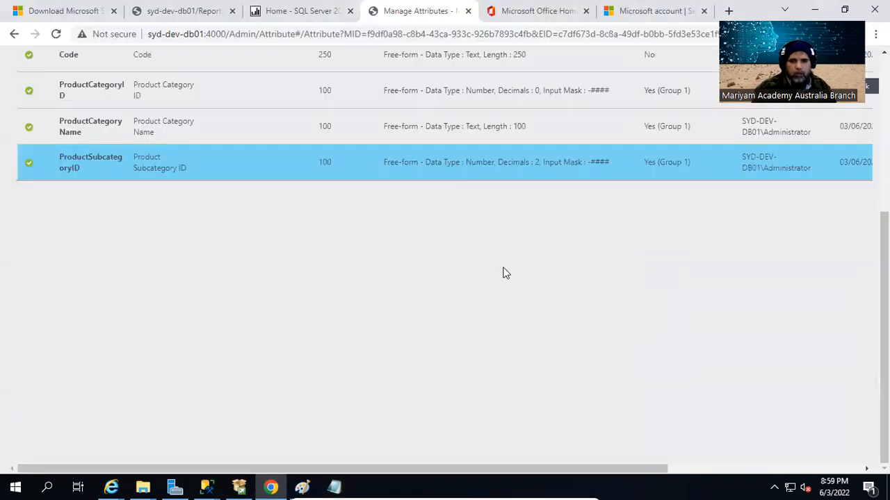
pyautogui.click(58, 125)
pyautogui.click(739, 300)
pyautogui.hotkey('ctrl', 'v')
pyautogui.press('Tab')
pyautogui.hotkey('ctrl', 'v')
pyautogui.press('Left')
pyautogui.press('Left')
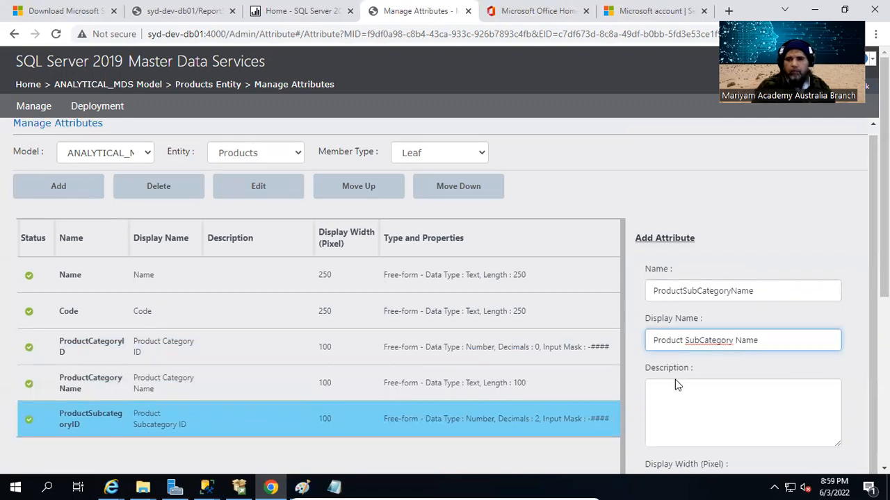
# Enable change tracking for the ProductSubCategoryName attribute and save it
pyautogui.scroll(-4, 675, 379)
pyautogui.scroll(-1, 678, 348)
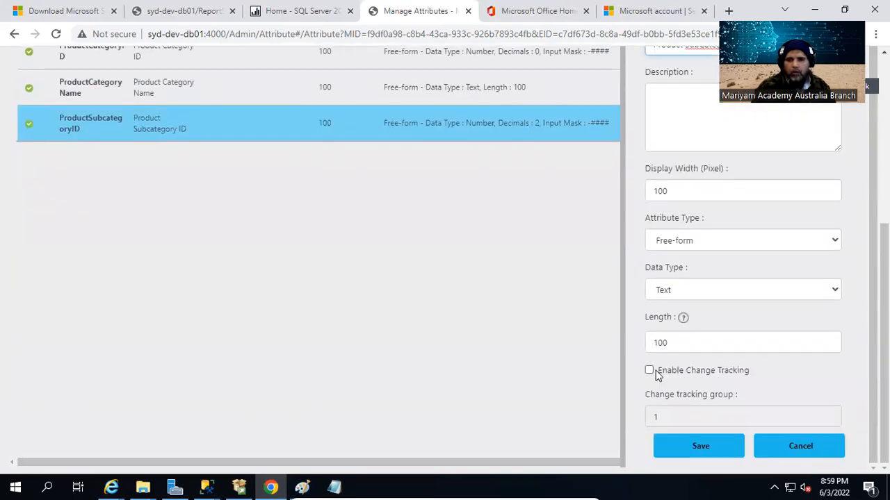
pyautogui.click(653, 371)
pyautogui.click(701, 448)
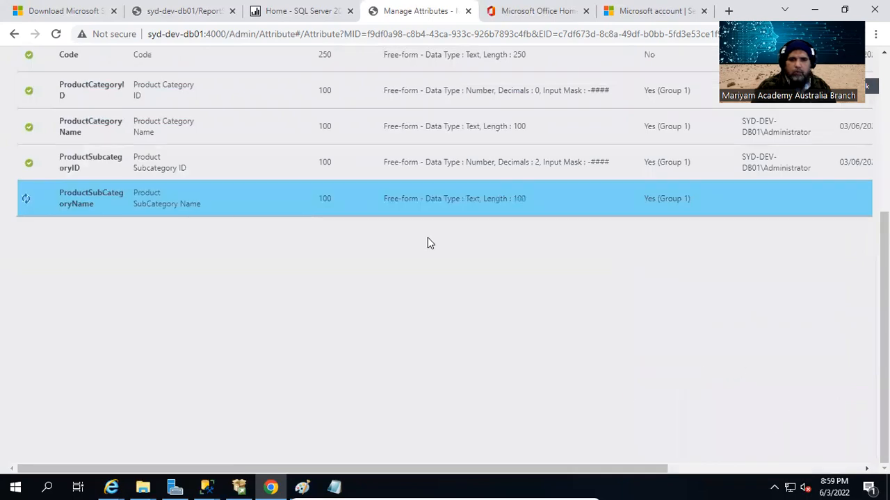
pyautogui.scroll(4, 625, 400)
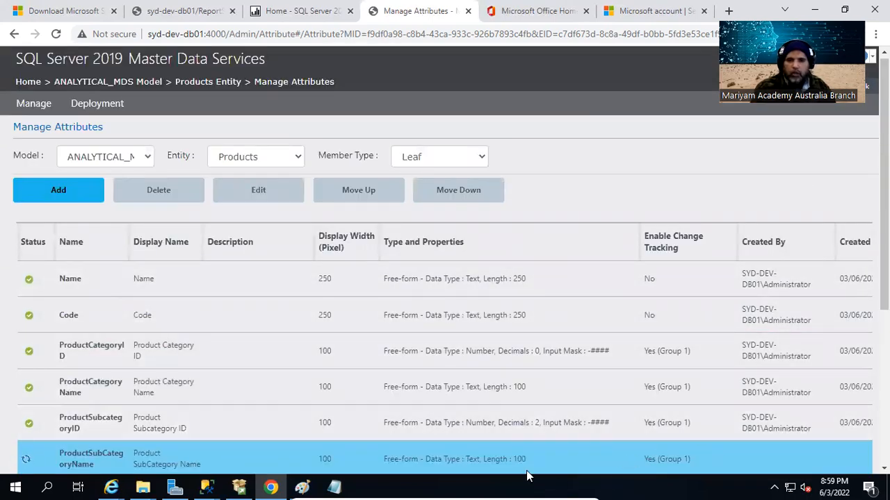
pyautogui.scroll(-1, 527, 470)
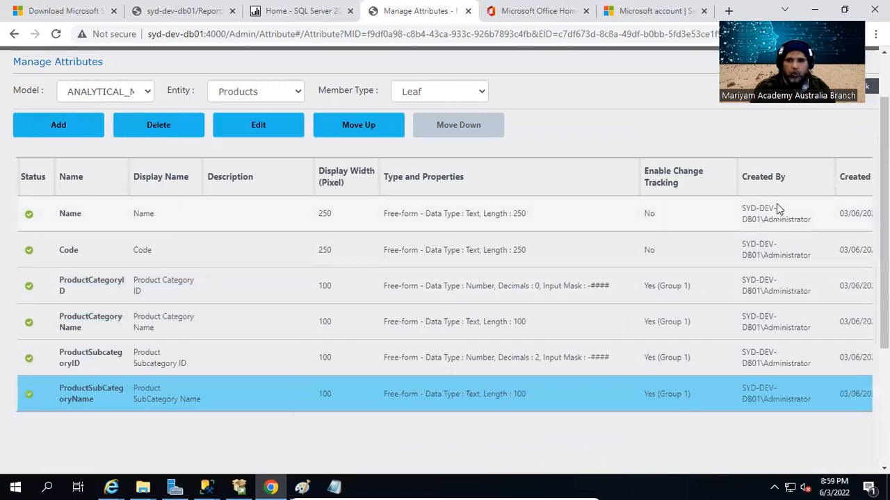
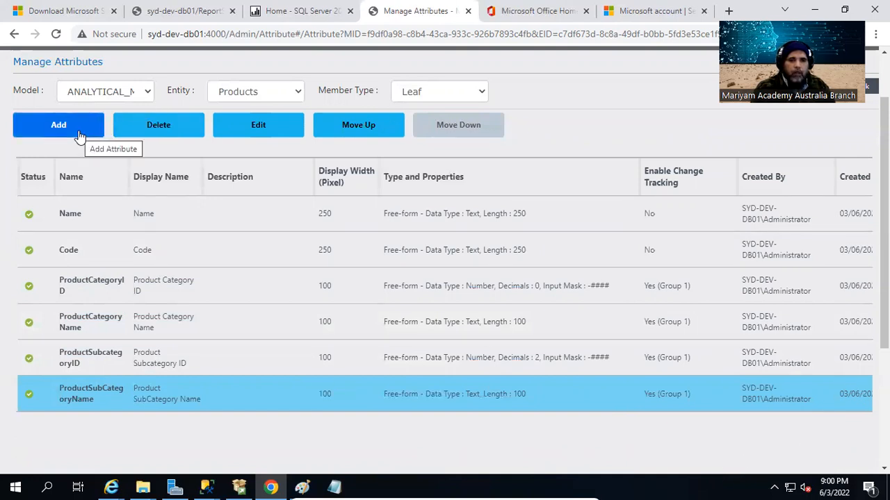
# Open a blank form for another attribute, and cut ProductID from the column list in Notepad
pyautogui.click(76, 132)
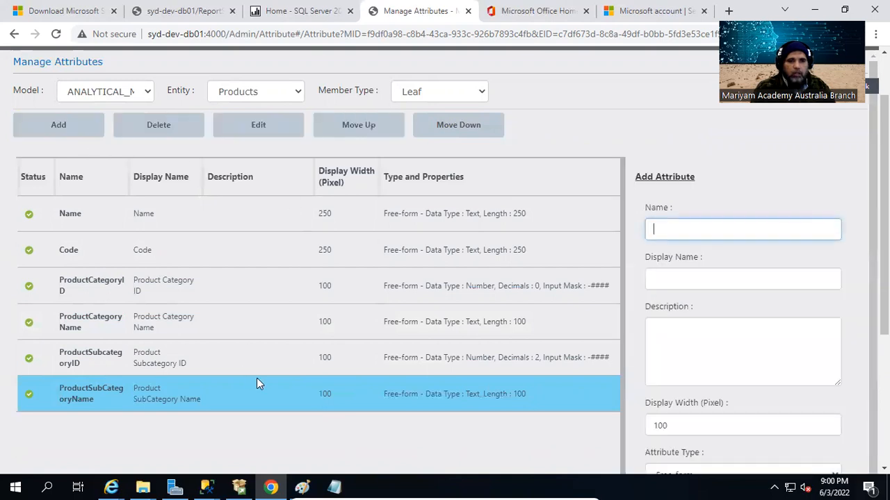
pyautogui.click(334, 486)
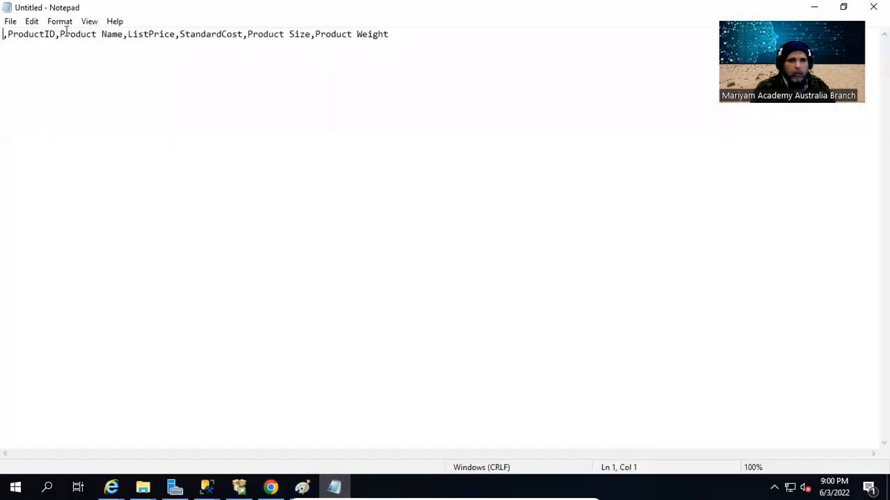
pyautogui.doubleClick(34, 34)
pyautogui.click(56, 35)
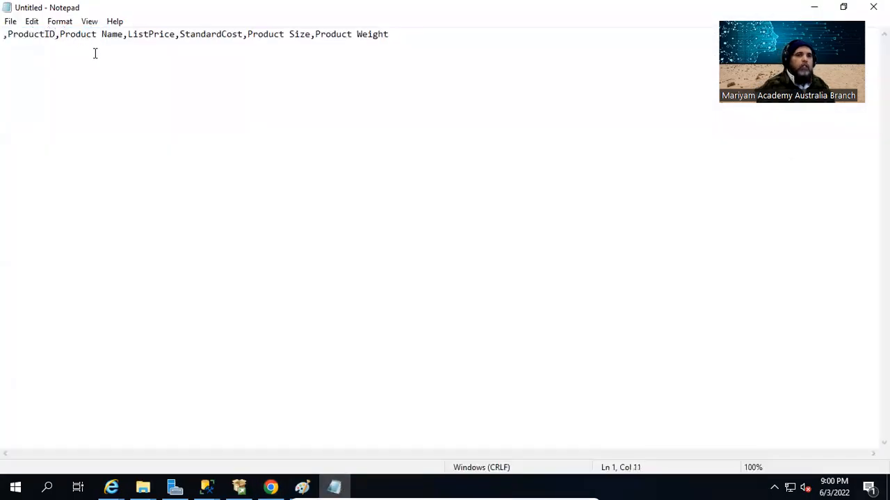
pyautogui.hotkey('ctrl', 'shift', 'Left')
pyautogui.hotkey('ctrl', 'x')
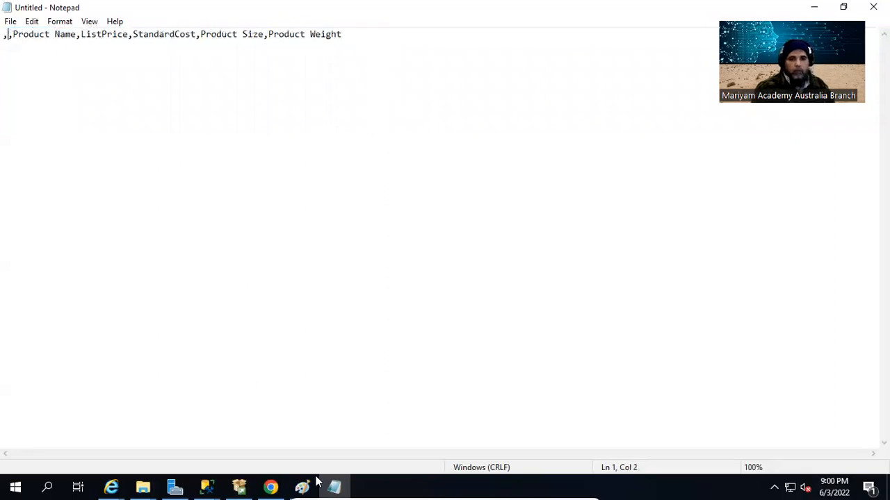
# Back in Chrome, name the new attribute ProductID and give it the display name Product ID
pyautogui.click(270, 486)
pyautogui.click(674, 237)
pyautogui.hotkey('ctrl', 'v')
pyautogui.click(669, 283)
pyautogui.hotkey('ctrl', 'v')
pyautogui.press('Left')
pyautogui.press('Left')
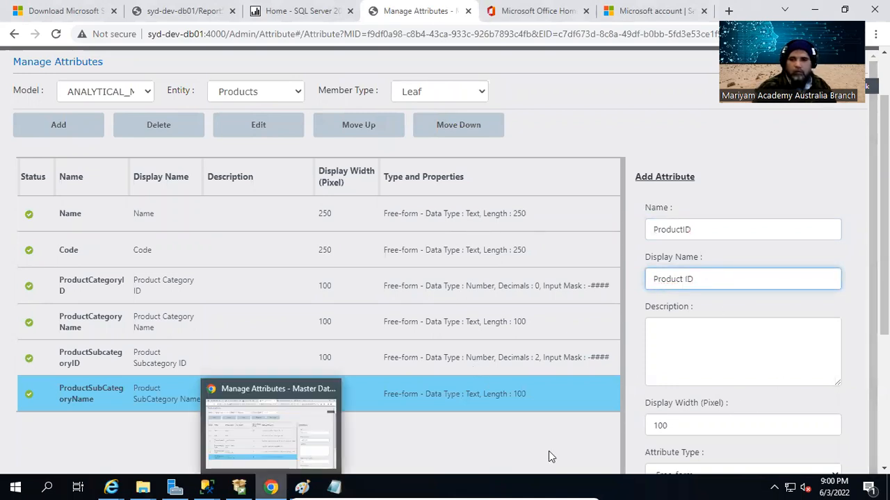
# Set the ProductID attribute to the Number data type with 0 decimals, enable change tracking and save it
pyautogui.scroll(-3, 649, 412)
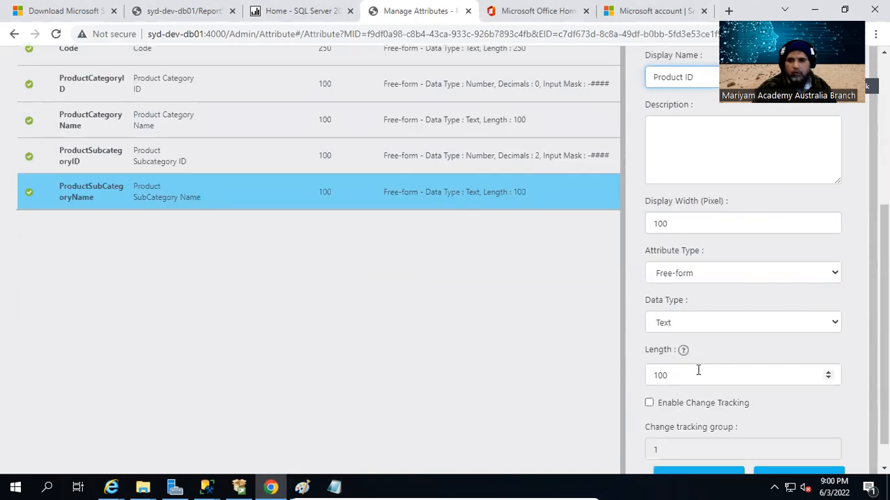
pyautogui.click(691, 324)
pyautogui.click(681, 350)
pyautogui.scroll(-1, 700, 408)
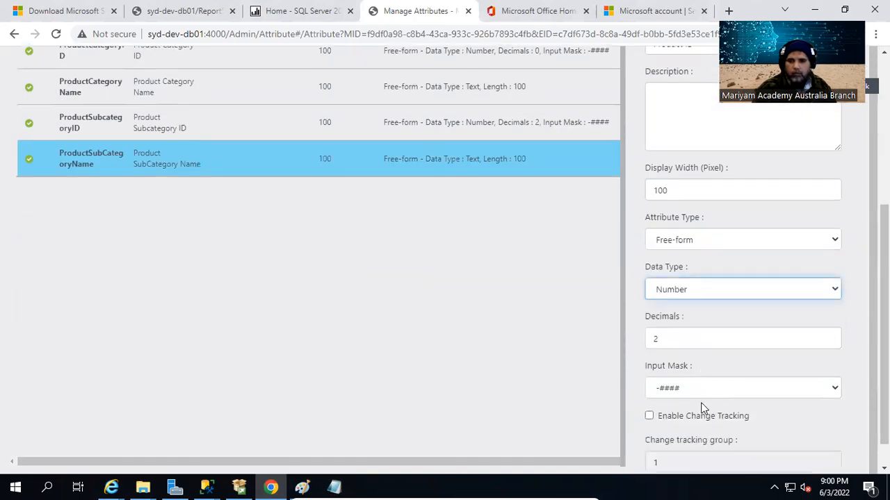
pyautogui.doubleClick(695, 338)
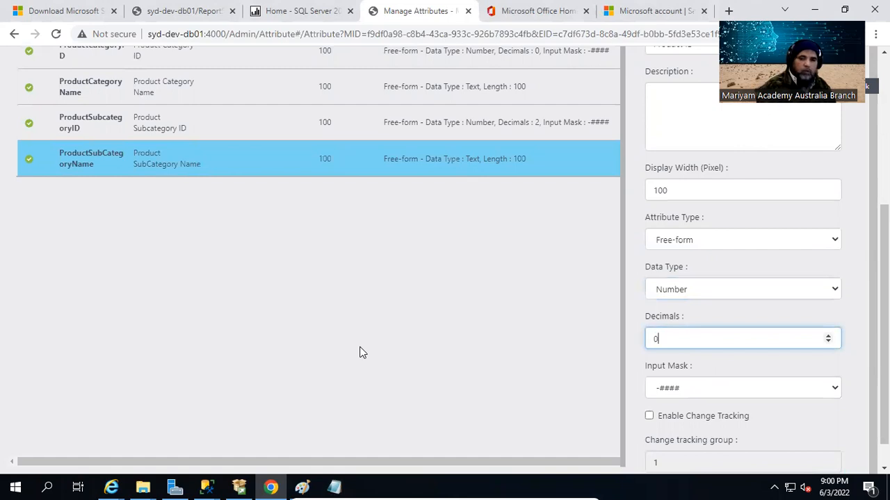
pyautogui.scroll(-1, 699, 444)
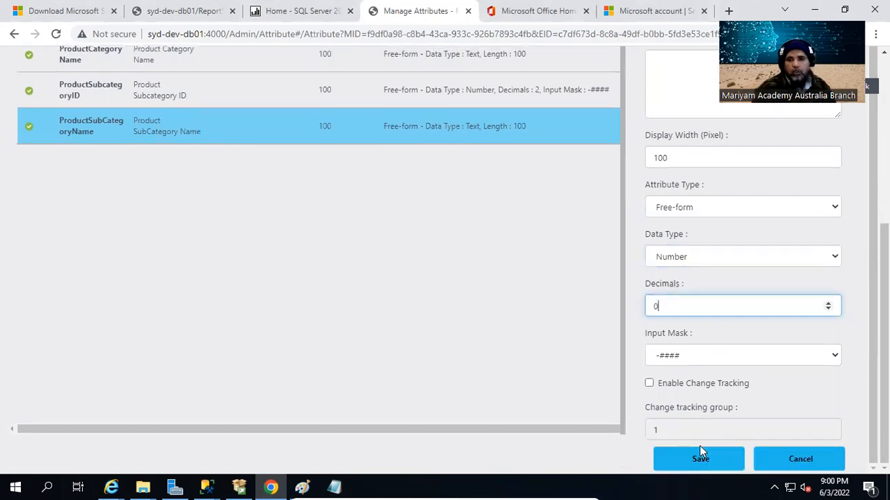
pyautogui.click(649, 383)
pyautogui.click(697, 458)
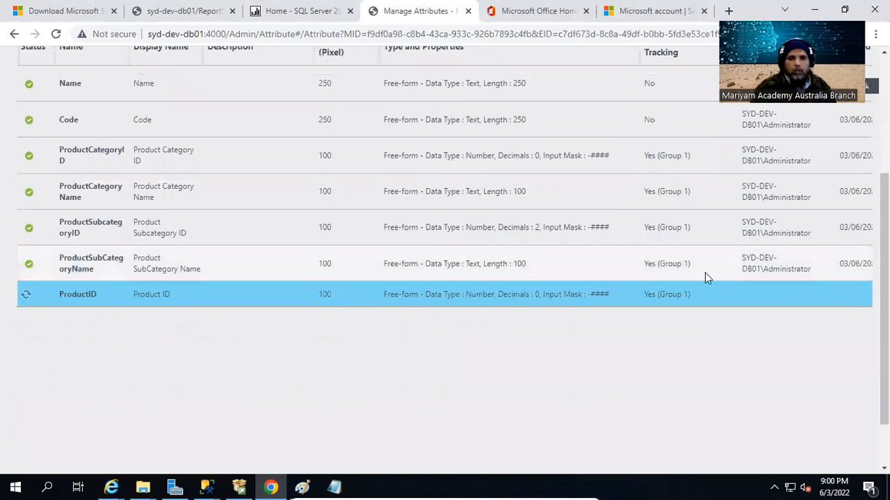
# Edit the ProductSubcategoryID attribute to use 0 decimals and save it
pyautogui.click(561, 232)
pyautogui.scroll(3, 545, 248)
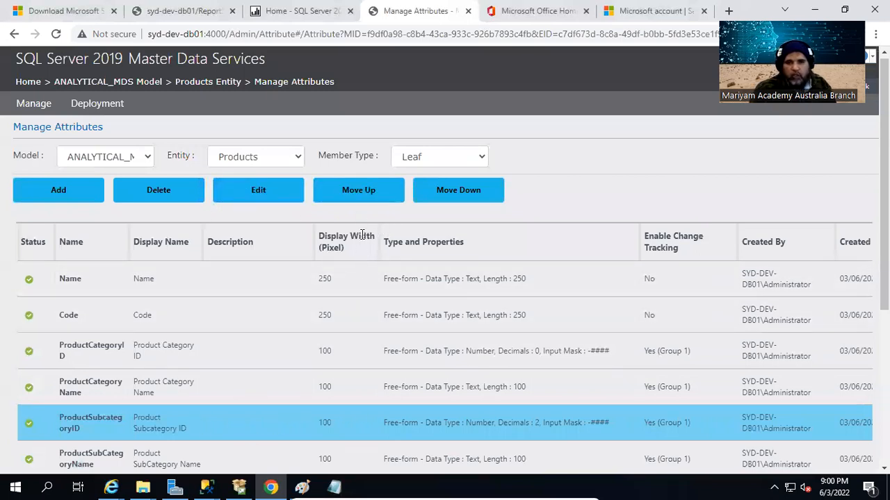
pyautogui.scroll(-1, 340, 278)
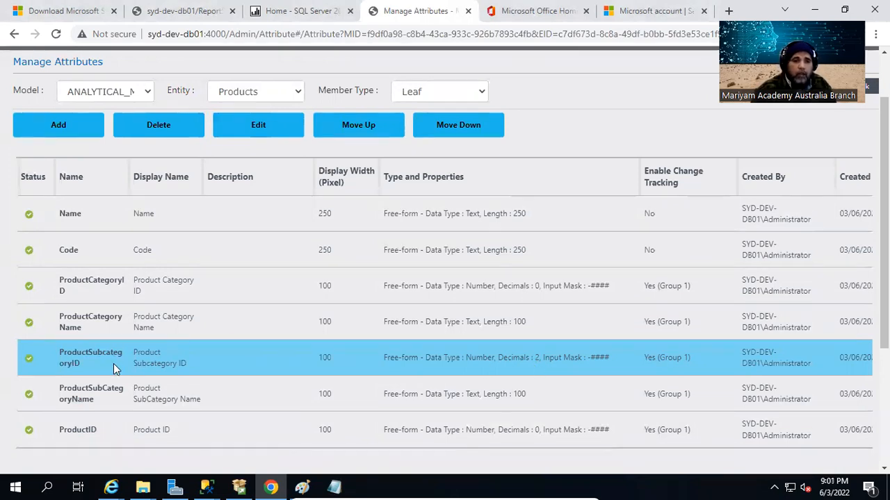
pyautogui.click(256, 132)
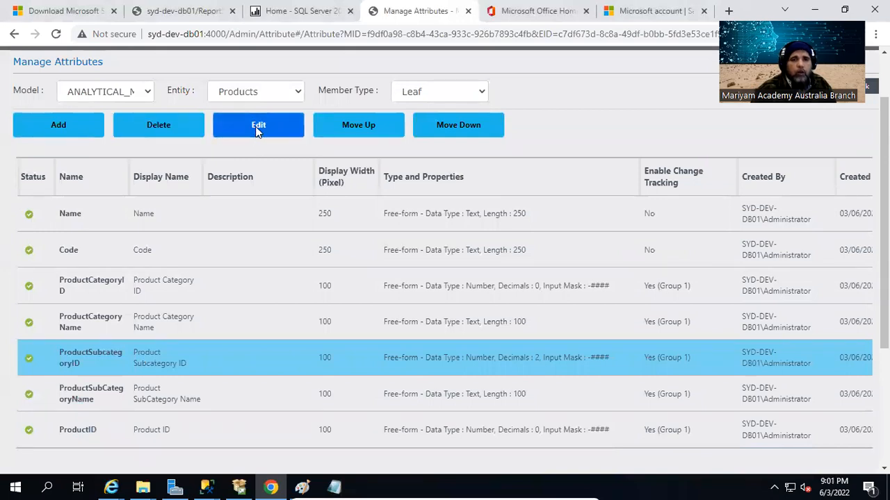
pyautogui.scroll(-1, 640, 368)
pyautogui.scroll(-3, 732, 387)
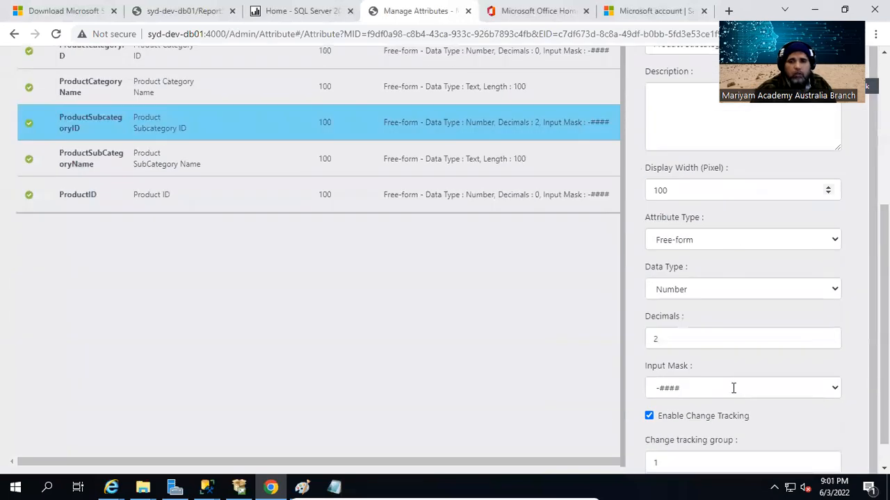
pyautogui.moveTo(704, 341); pyautogui.dragTo(540, 344)
pyautogui.write('0')
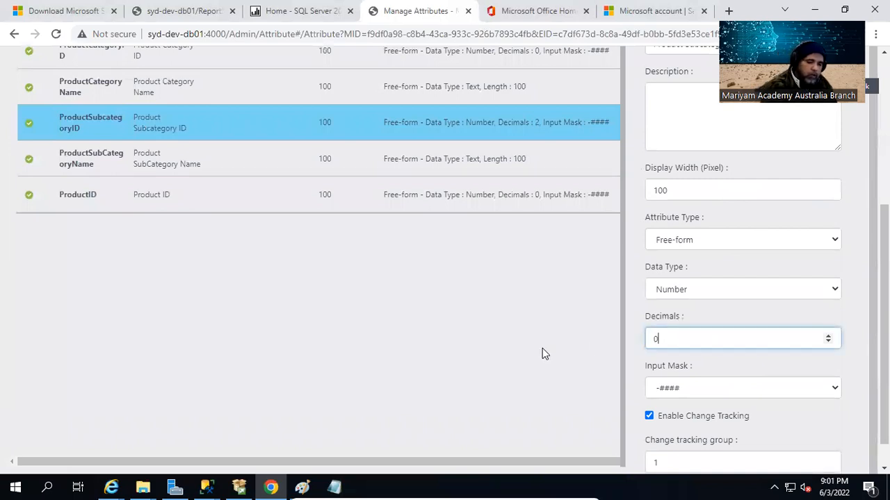
pyautogui.scroll(-1, 626, 390)
pyautogui.click(700, 460)
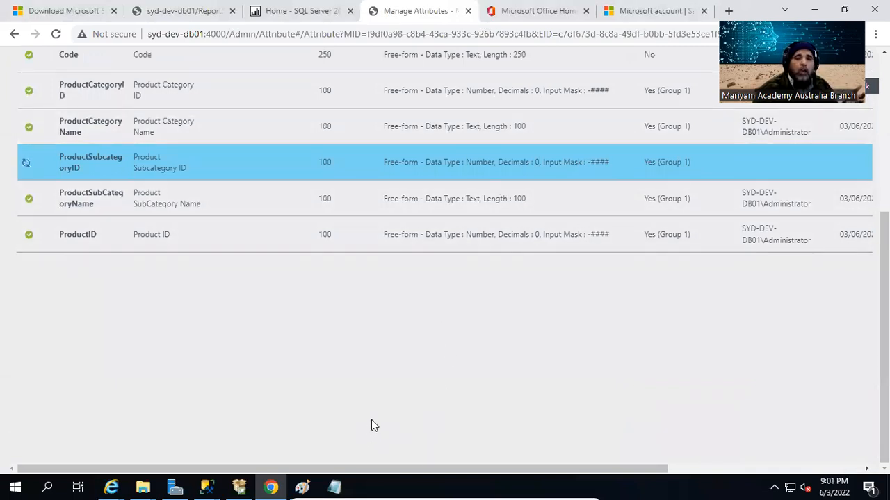
# Cut Product Name from the column list in Notepad and return to the attributes page in Chrome
pyautogui.click(333, 486)
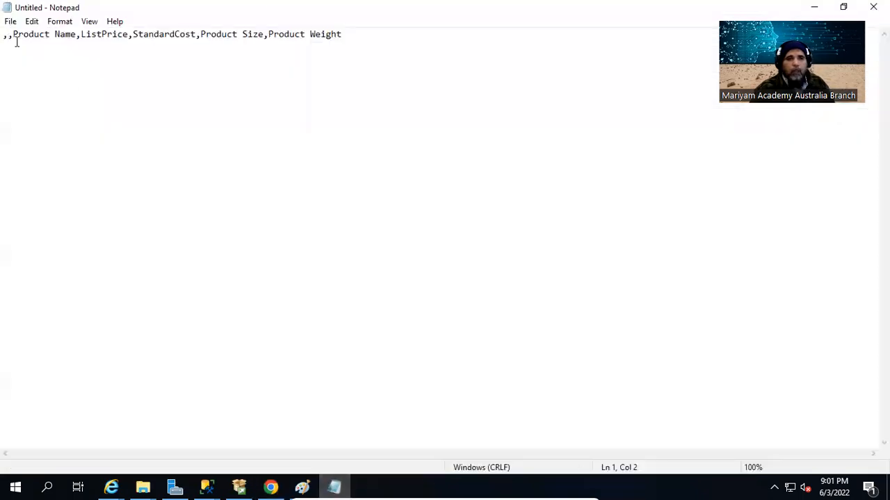
pyautogui.moveTo(77, 36); pyautogui.dragTo(14, 43)
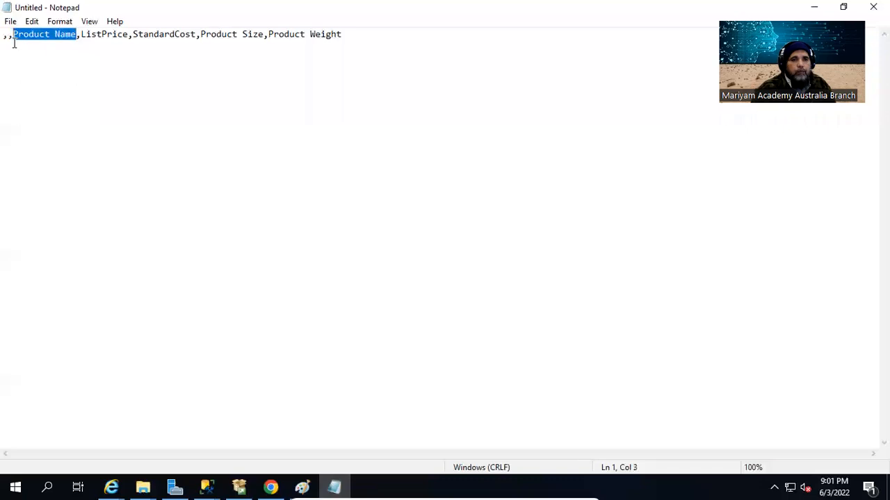
pyautogui.press('Delete')
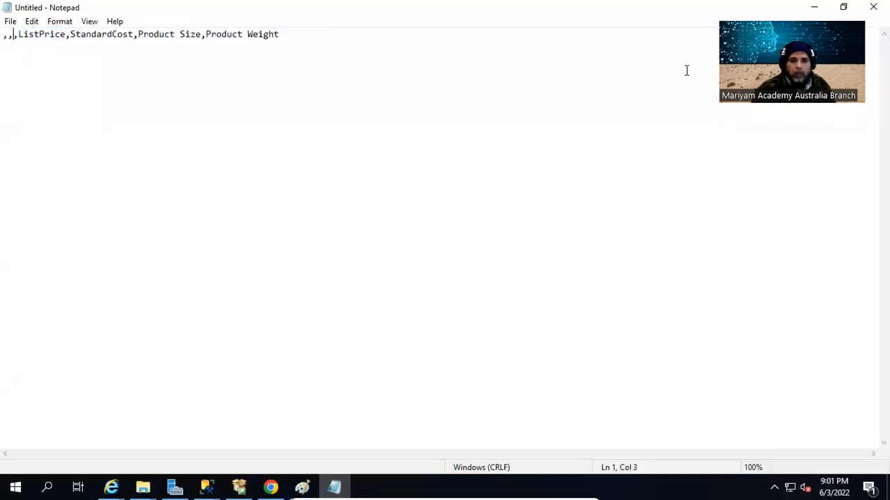
pyautogui.hotkey('alt', 'Tab')
pyautogui.scroll(5, 362, 234)
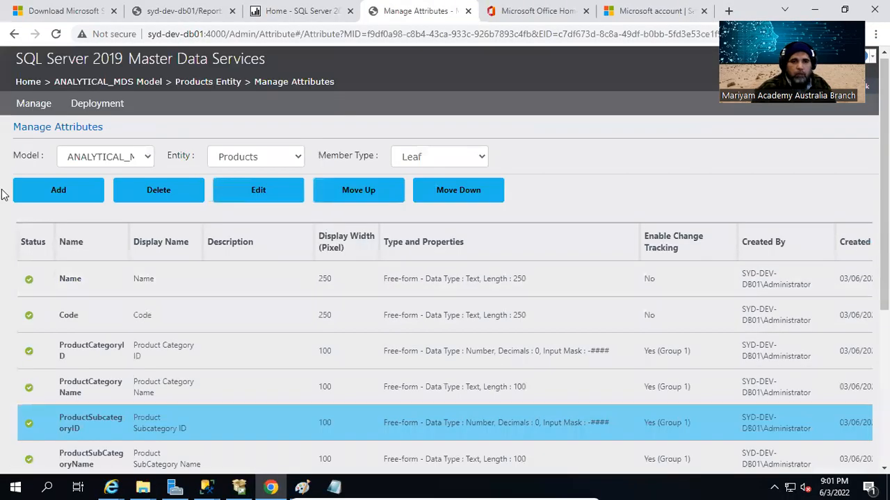
# Start a new attribute with Product Name as both its name and its display name
pyautogui.click(58, 190)
pyautogui.click(663, 291)
pyautogui.hotkey('ctrl', 'v')
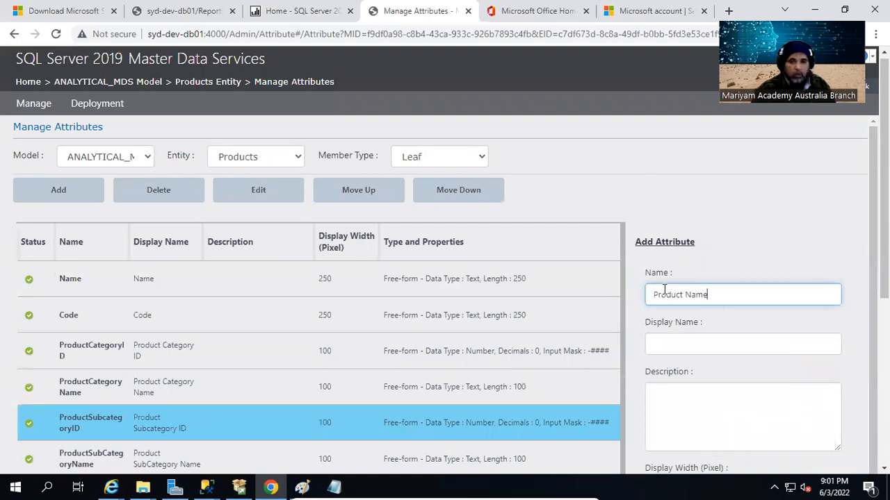
pyautogui.click(675, 340)
pyautogui.hotkey('ctrl', 'v')
# Enable change tracking for the Product Name attribute and save it
pyautogui.scroll(-3, 715, 353)
pyautogui.scroll(-2, 690, 394)
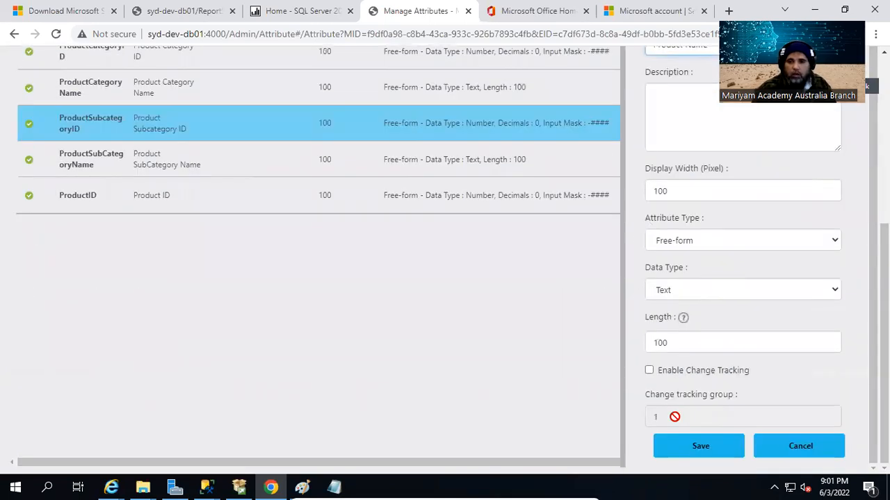
pyautogui.click(649, 371)
pyautogui.click(705, 453)
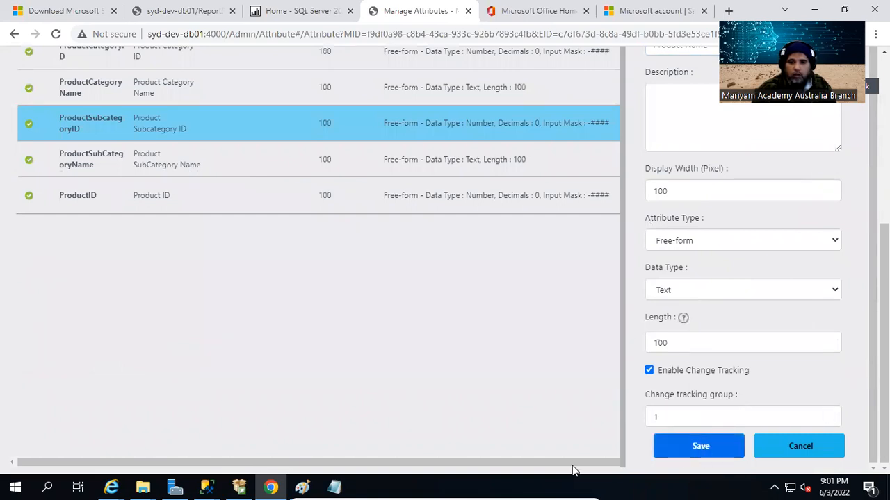
# Switch to Notepad and delete the leading commas in front of ListPrice in the column list
pyautogui.click(269, 486)
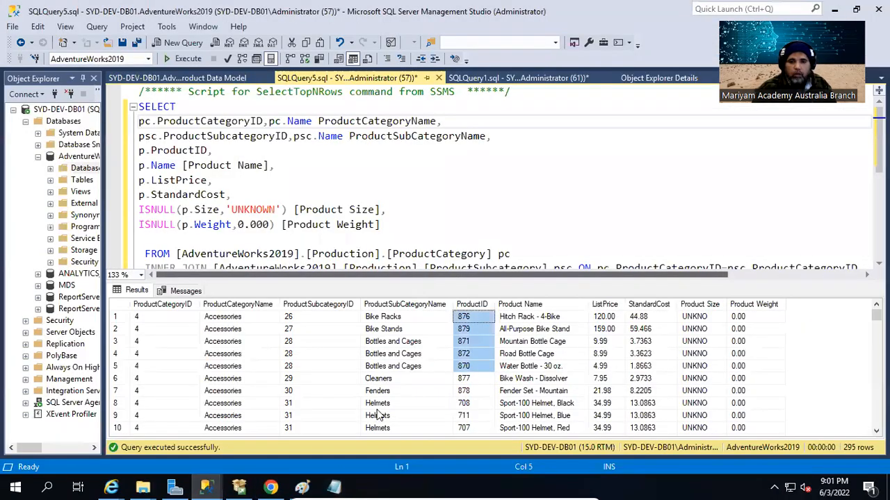
pyautogui.click(270, 486)
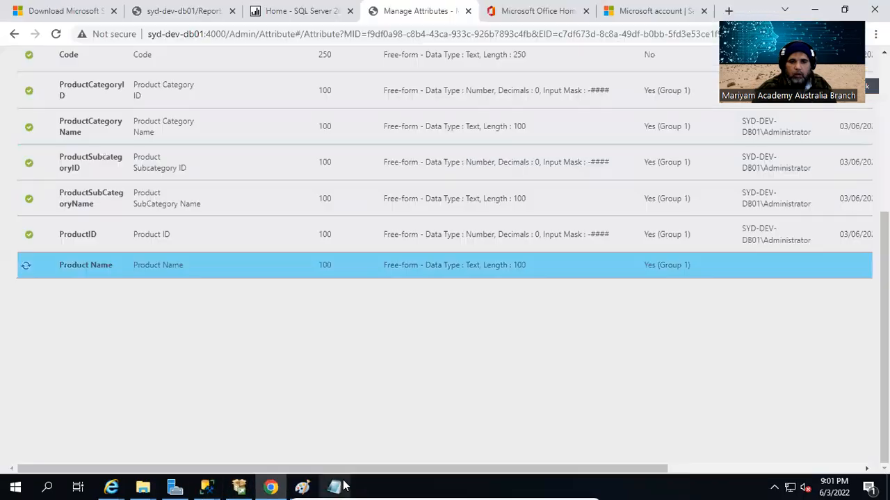
pyautogui.click(334, 486)
pyautogui.doubleClick(40, 39)
pyautogui.click(40, 38)
pyautogui.press('Left')
pyautogui.press('Left')
pyautogui.press('Left')
pyautogui.press('Left')
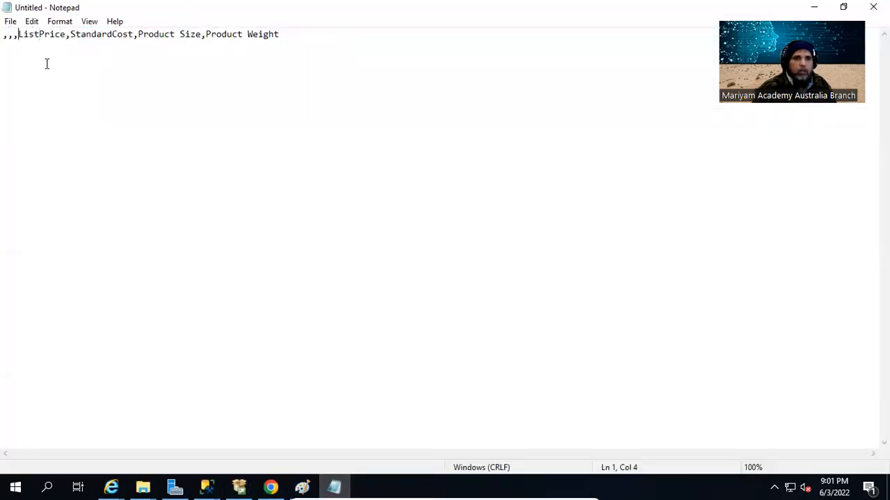
pyautogui.hotkey('shift', 'Home')
pyautogui.press('Delete')
# Copy ListPrice from the start of the column list and remove it from the line
pyautogui.hotkey('shift', 'Right')
pyautogui.hotkey('shift', 'Right')
pyautogui.hotkey('shift', 'Right')
pyautogui.hotkey('shift', 'Right')
pyautogui.hotkey('shift', 'Right')
pyautogui.hotkey('shift', 'Right')
pyautogui.hotkey('shift', 'Right')
pyautogui.hotkey('shift', 'Right')
pyautogui.hotkey('shift', 'Right')
pyautogui.hotkey('ctrl', 'c')
pyautogui.press('Delete')
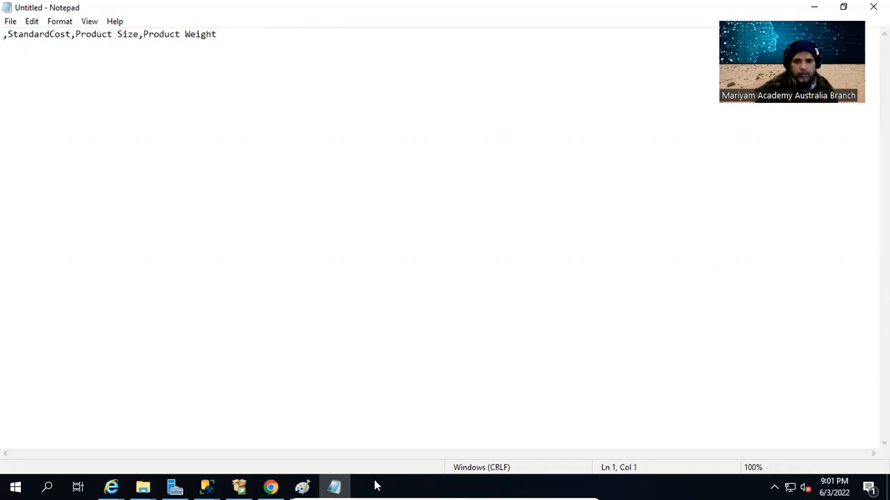
pyautogui.click(333, 489)
pyautogui.click(397, 358)
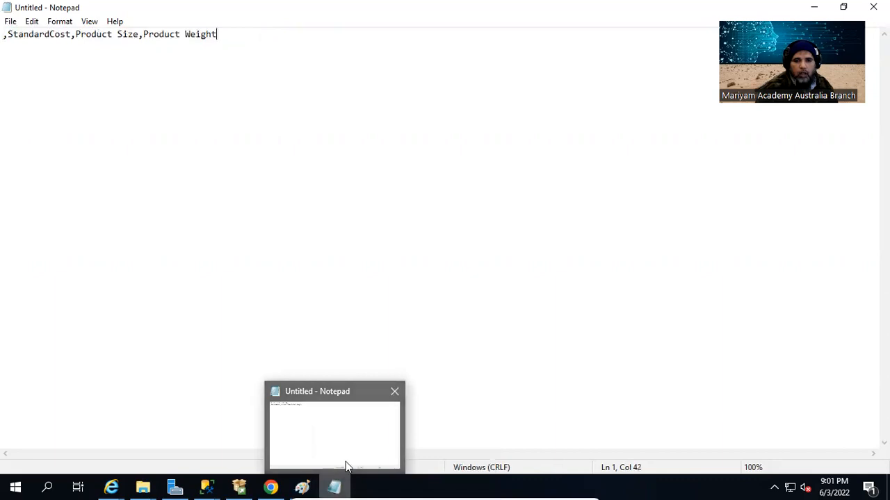
# Switch to Chrome and start a new Products attribute named ListPrice with the display name List Price
pyautogui.click(271, 487)
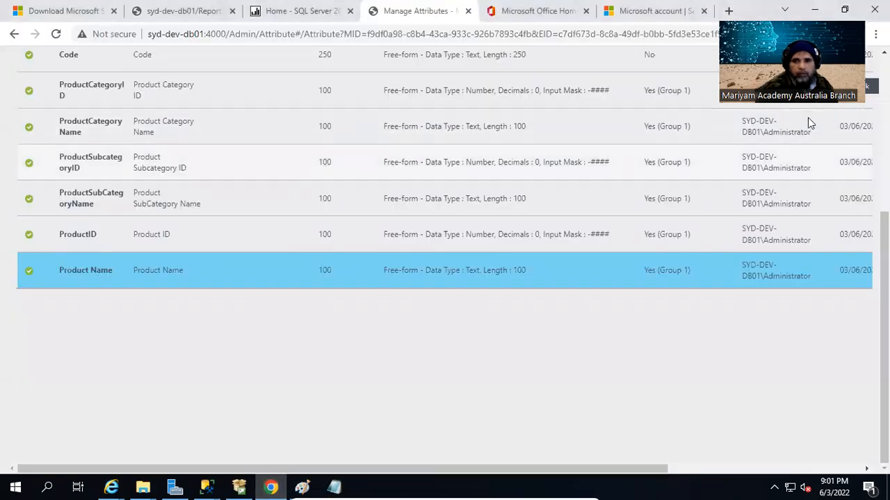
pyautogui.scroll(4, 472, 184)
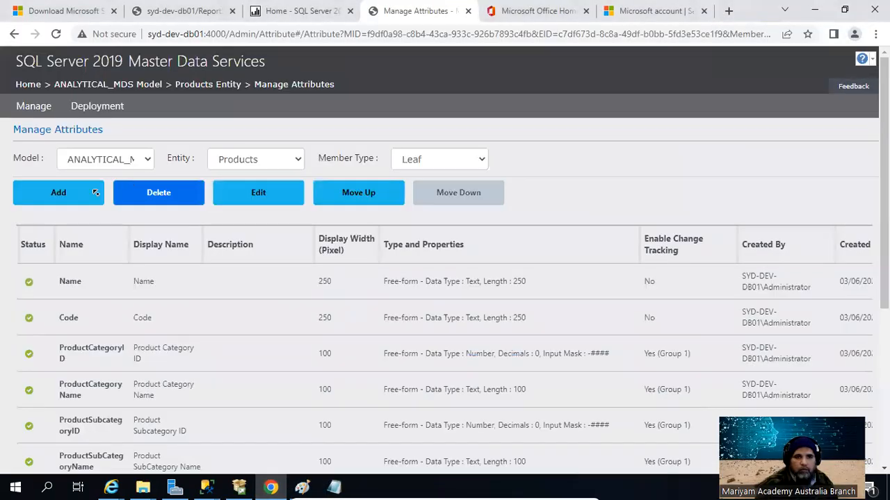
pyautogui.click(48, 199)
pyautogui.write('ListPrice')
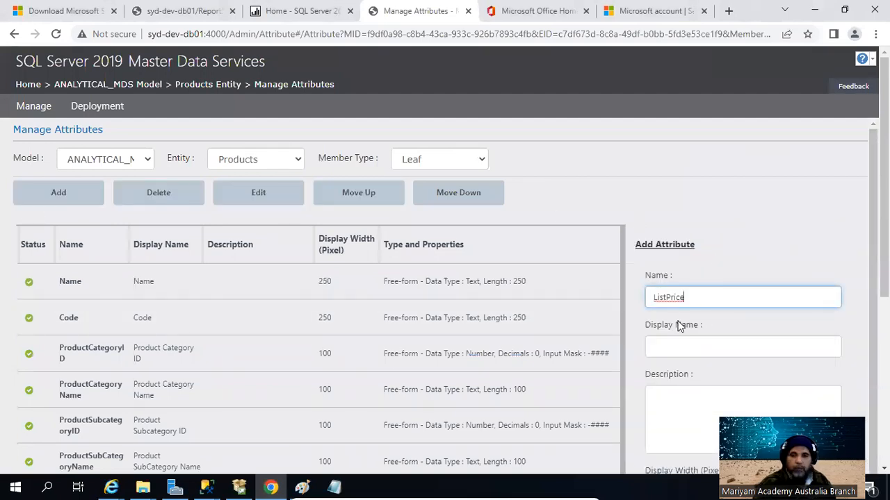
pyautogui.click(679, 351)
pyautogui.hotkey('ctrl', 'v')
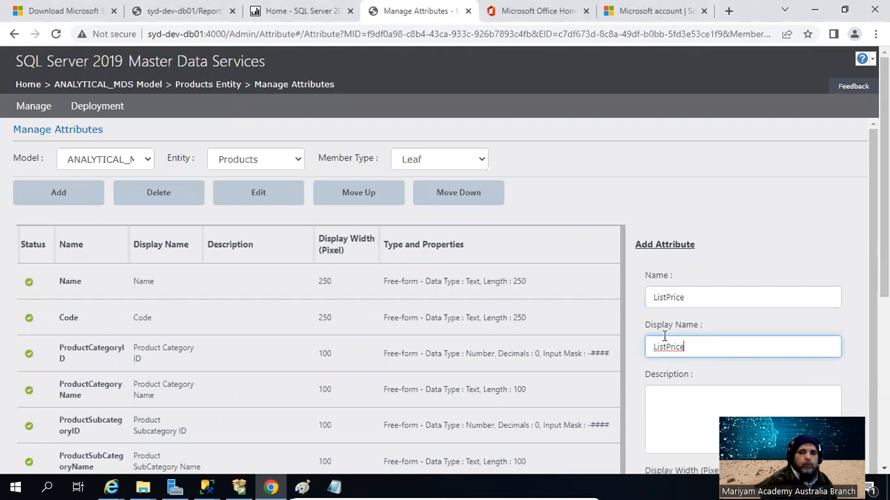
pyautogui.click(665, 342)
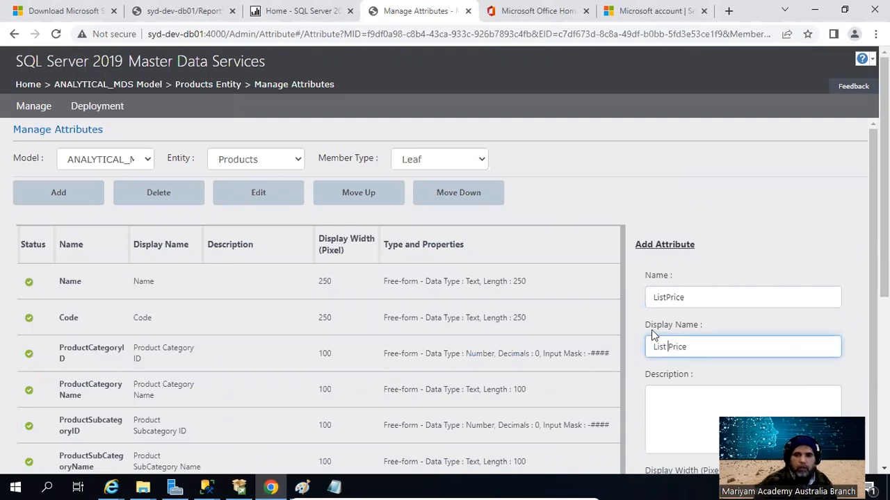
# Set the data type of the ListPrice attribute to Number
pyautogui.scroll(-3, 695, 334)
pyautogui.scroll(-2, 673, 341)
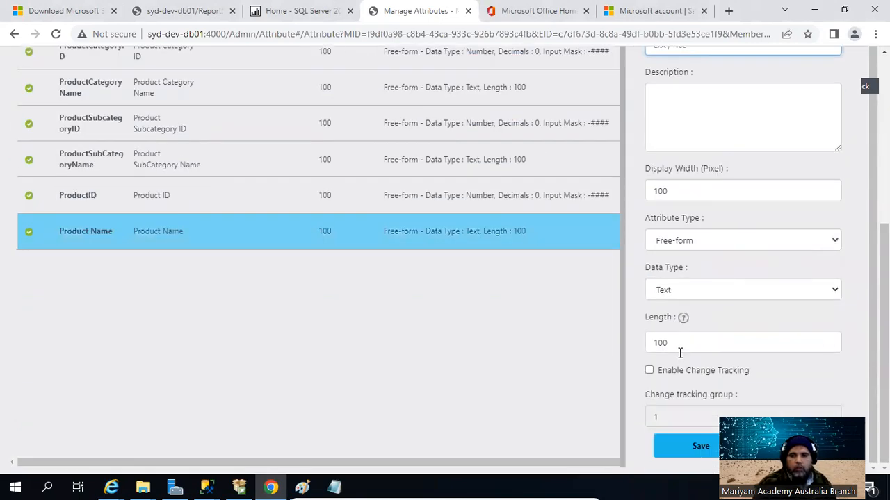
pyautogui.click(698, 291)
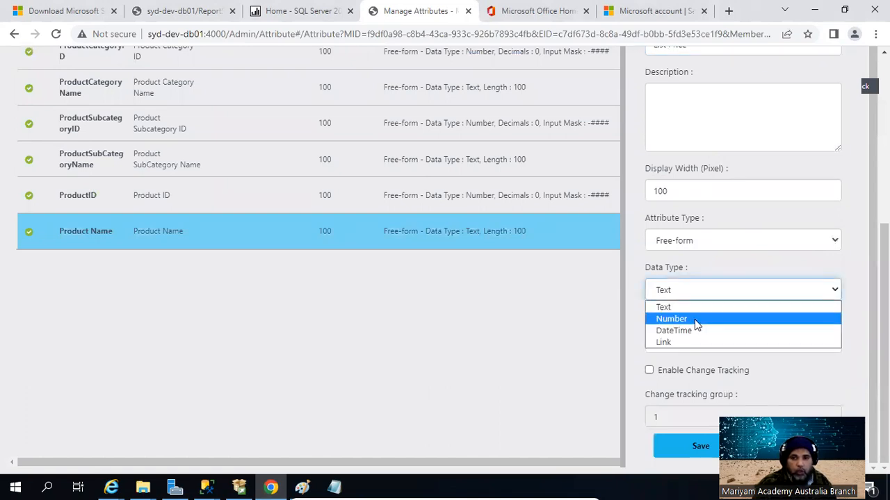
pyautogui.click(695, 321)
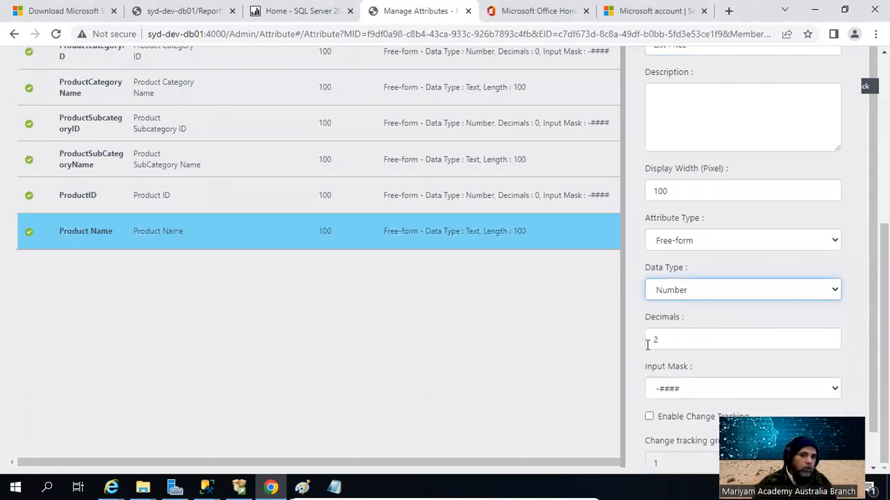
# Switch to SQL Server Management Studio and examine the decimals of the ListPrice and StandardCost values in the query results
pyautogui.moveTo(215, 483)
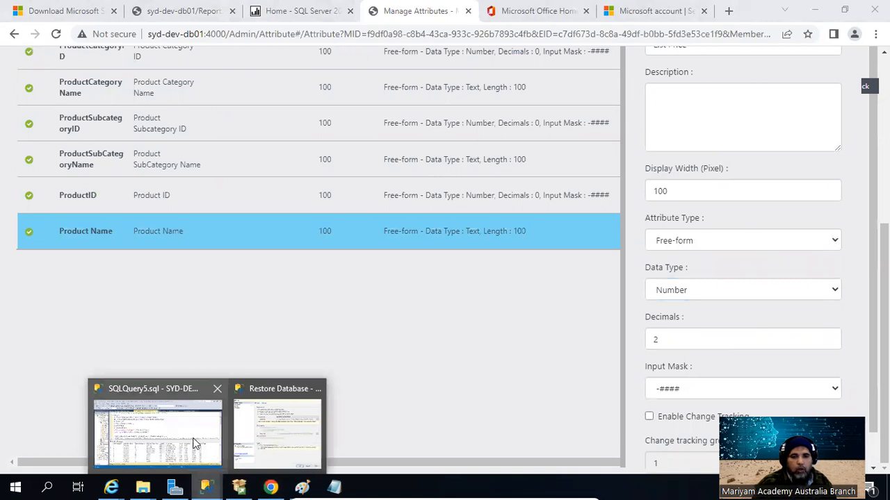
pyautogui.click(196, 443)
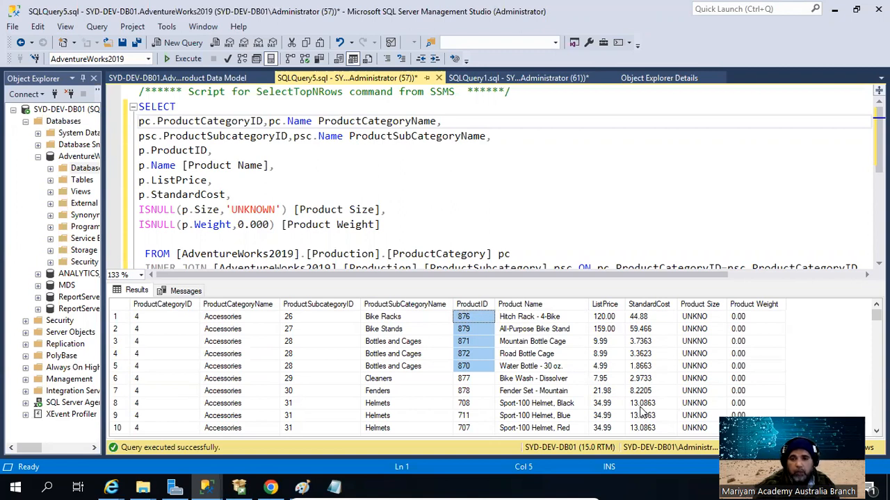
pyautogui.scroll(-2, 654, 374)
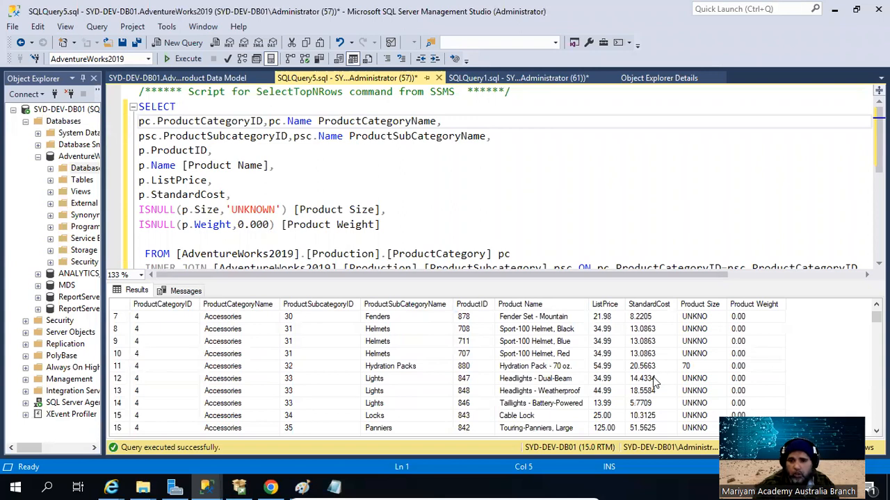
pyautogui.scroll(-1, 652, 377)
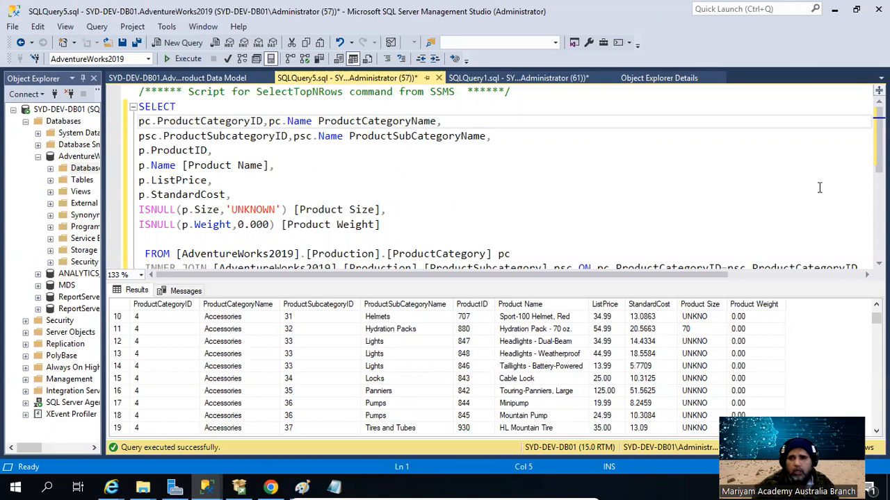
pyautogui.click(834, 10)
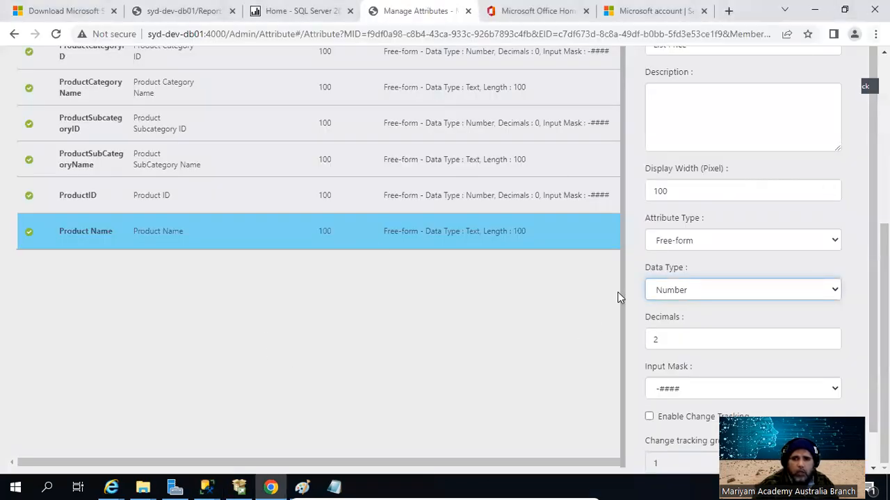
# Enable change tracking for the ListPrice attribute and save it with 2 decimals
pyautogui.scroll(2, 757, 285)
pyautogui.scroll(-1, 757, 292)
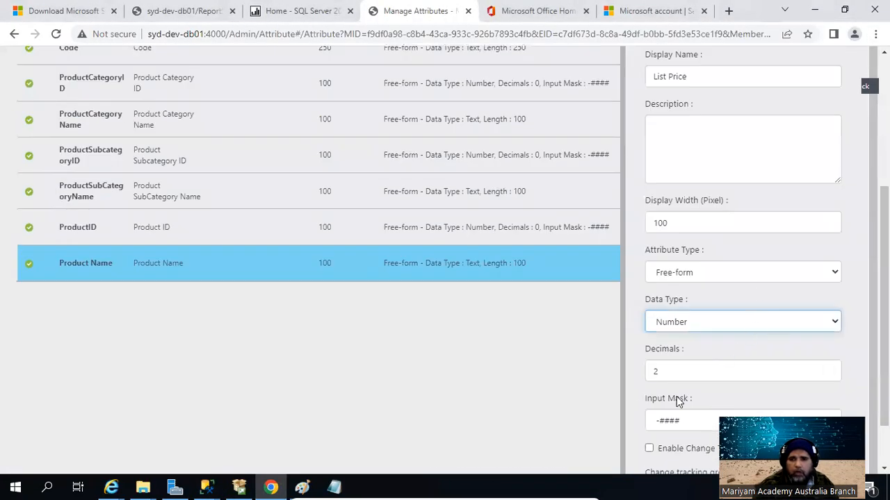
pyautogui.press('Tab')
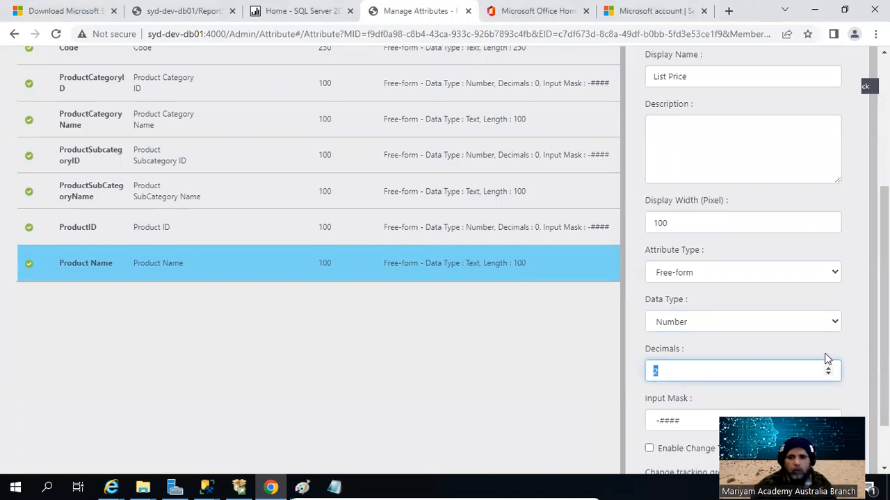
pyautogui.scroll(-1, 773, 317)
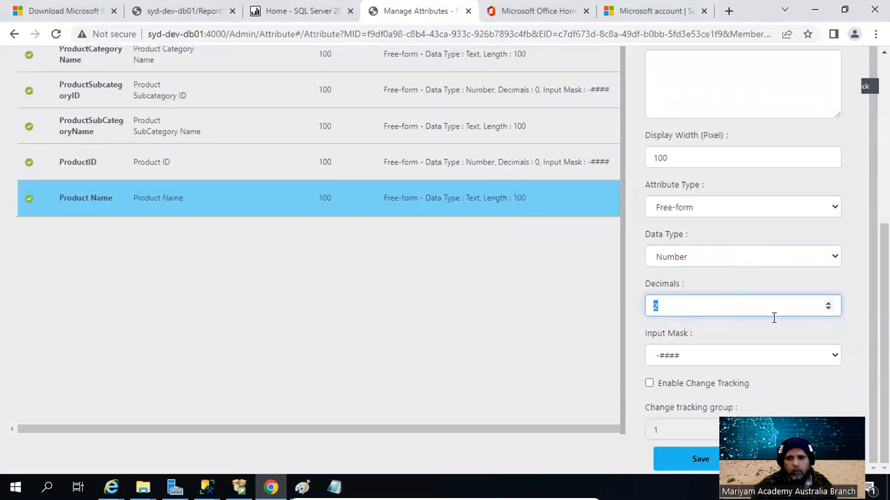
pyautogui.click(650, 384)
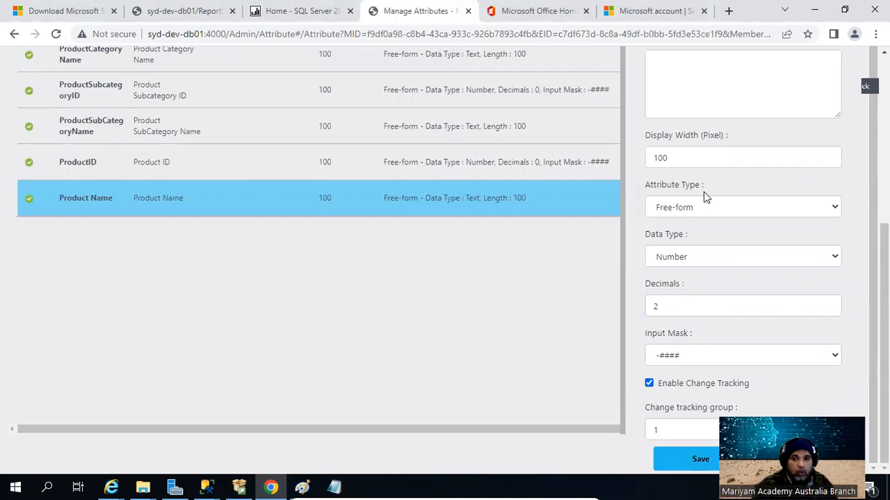
pyautogui.click(697, 469)
# Check the attribute list for ListPrice and open a blank form for the next Products attribute
pyautogui.scroll(5, 353, 353)
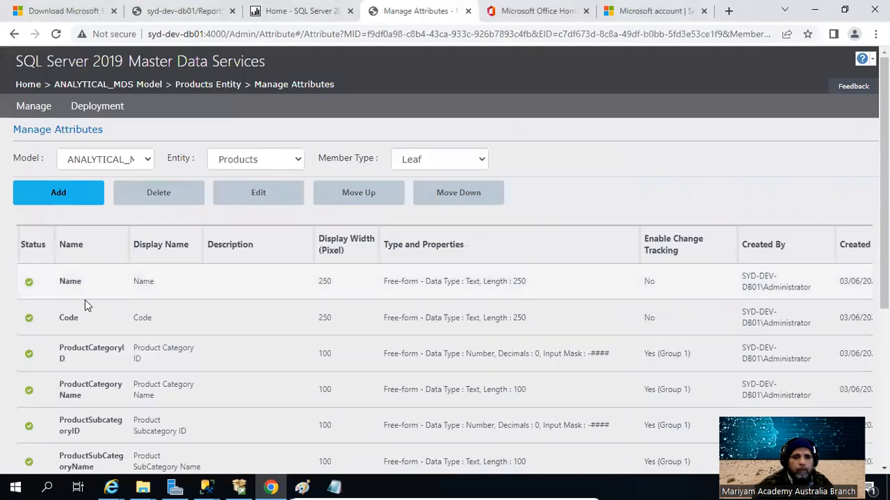
pyautogui.scroll(-4, 375, 233)
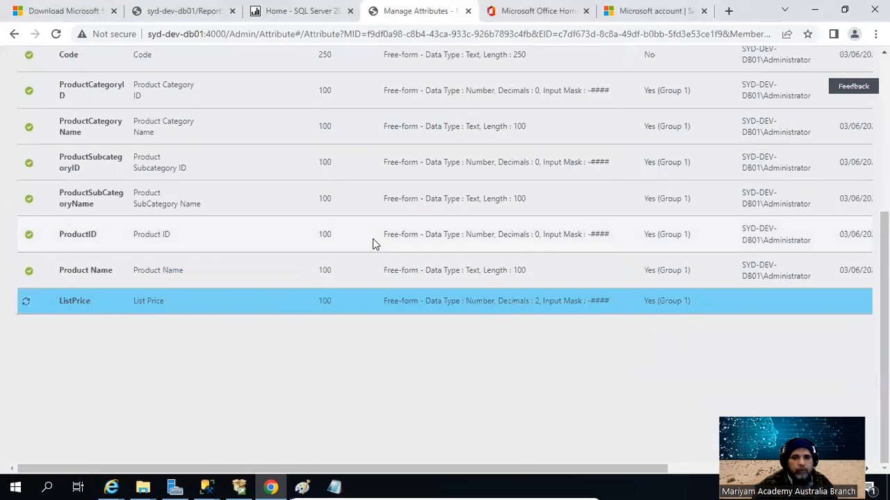
pyautogui.scroll(-2, 373, 241)
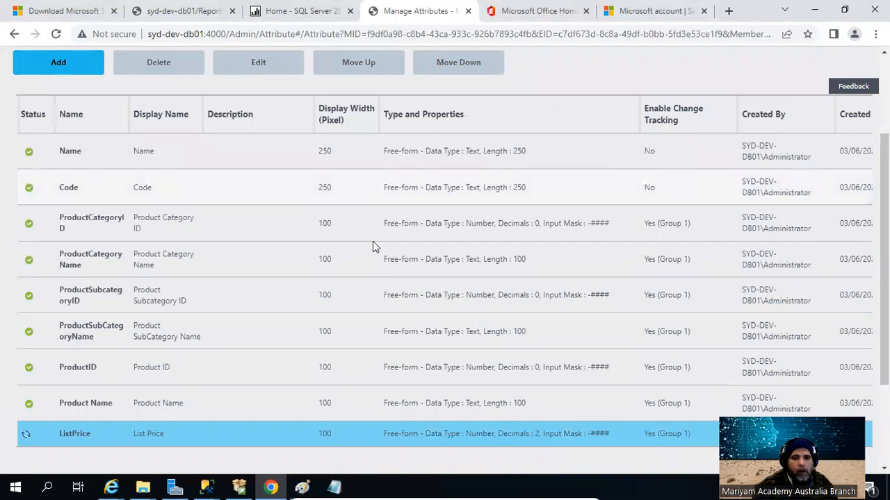
pyautogui.scroll(1, 87, 139)
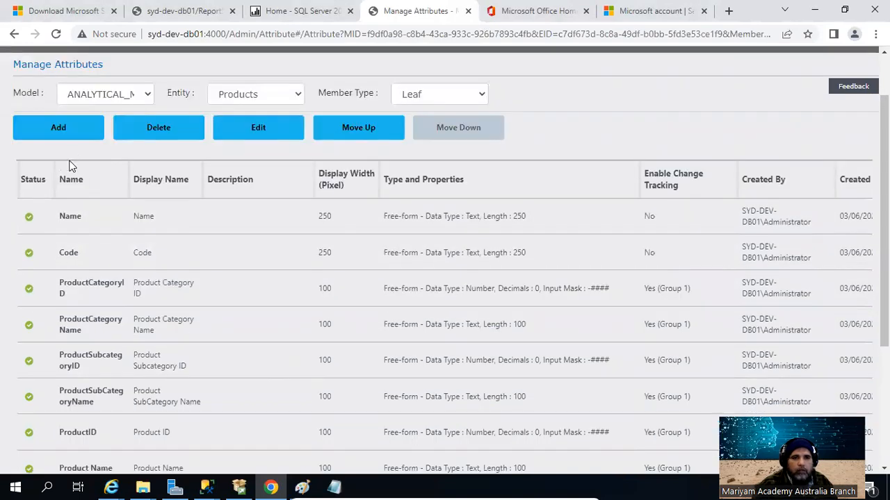
pyautogui.click(75, 132)
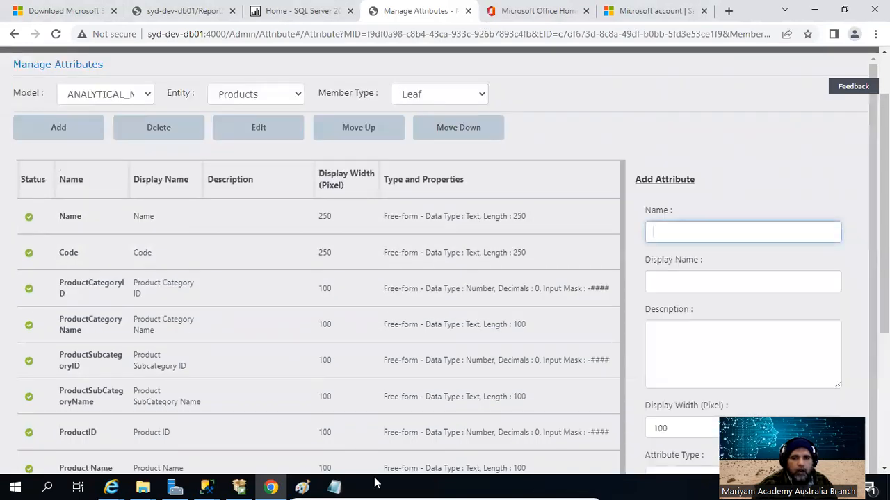
# Switch to Notepad, copy ",StandardCost" from the start of the column list and remove it from the line
pyautogui.click(333, 486)
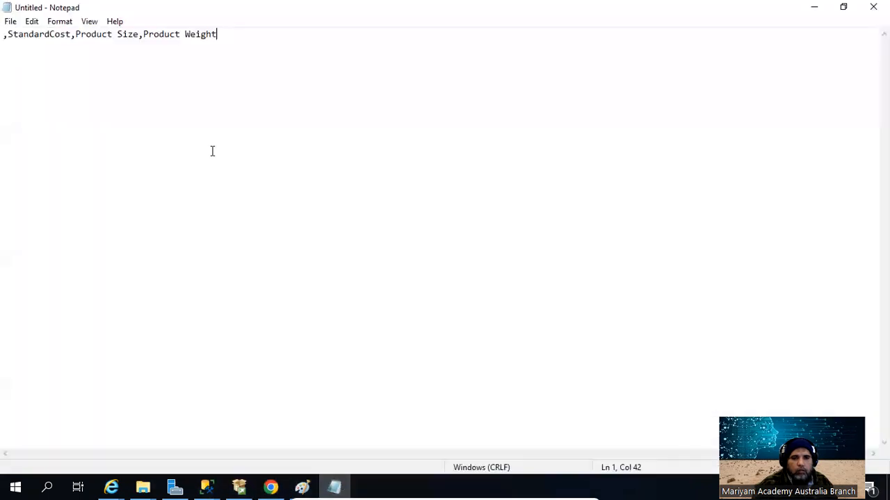
pyautogui.press('Right')
pyautogui.hotkey('shift', 'Home')
pyautogui.hotkey('ctrl', 'c')
pyautogui.press('BackSpace')
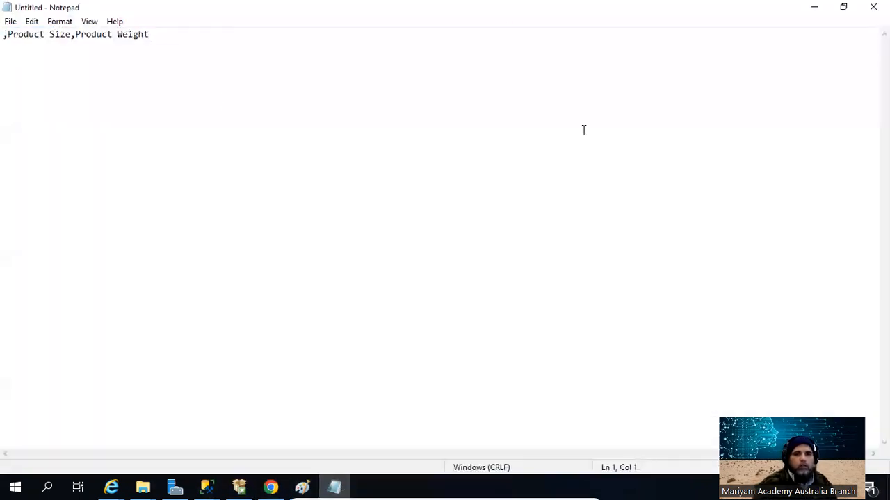
# Return to Chrome and name the new attribute StandardCost, without the pasted leading comma
pyautogui.click(816, 6)
pyautogui.click(708, 236)
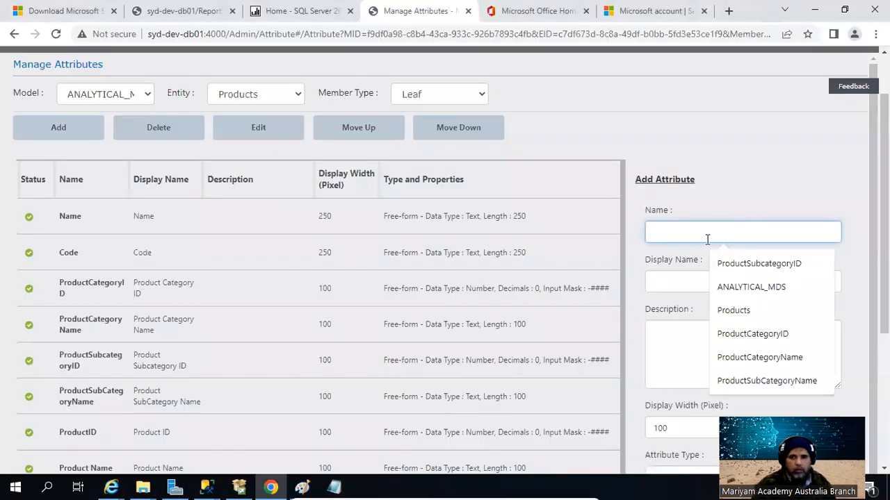
pyautogui.hotkey('ctrl', 'v')
pyautogui.press('Home')
pyautogui.press('Delete')
pyautogui.press('Right')
pyautogui.press('Right')
pyautogui.press('Right')
pyautogui.press('Right')
pyautogui.press('Right')
pyautogui.press('Right')
pyautogui.press('Right')
pyautogui.press('Right')
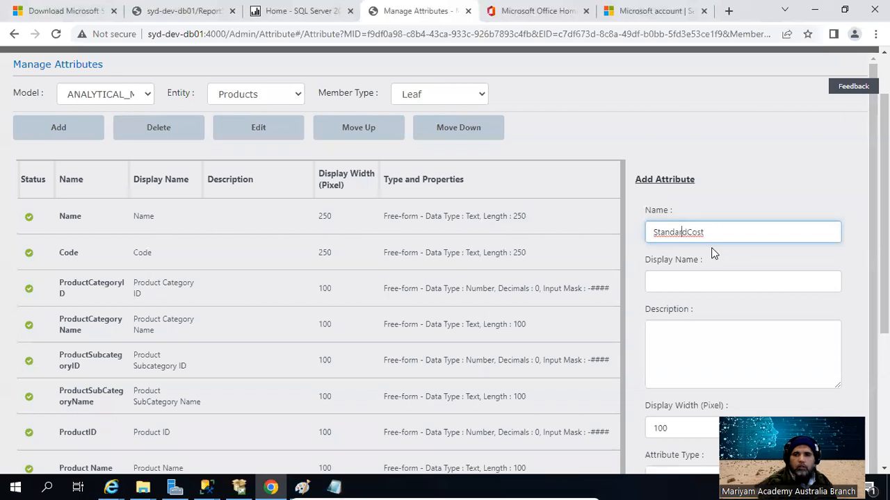
pyautogui.press('Delete')
pyautogui.press('Home')
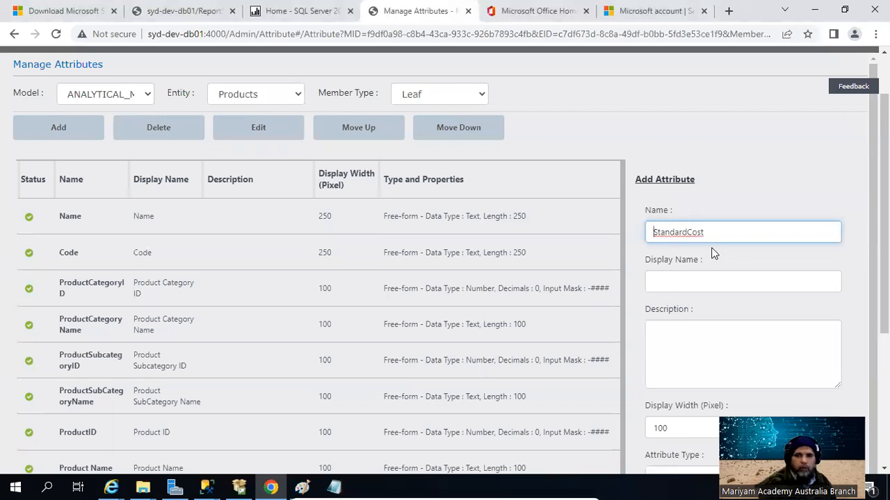
# Paste the copied text as the display name and add a space between the words, giving ",Standard Cost"
pyautogui.press('Tab')
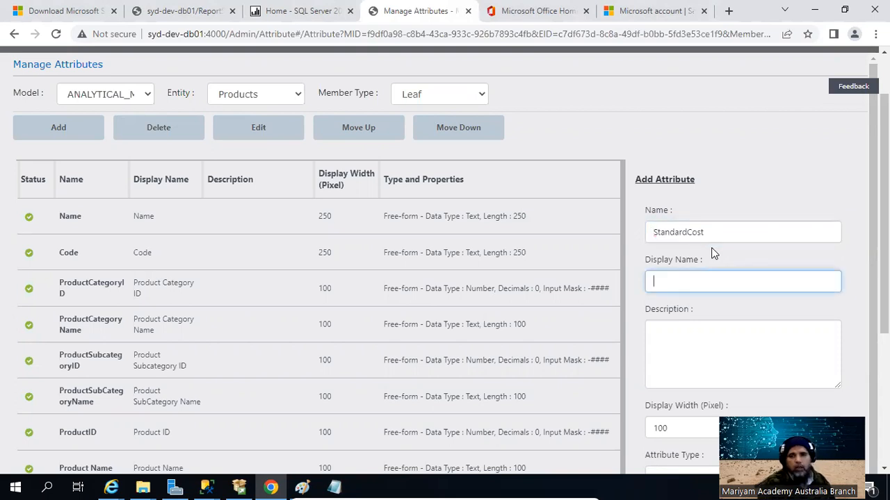
pyautogui.hotkey('ctrl', 'v')
pyautogui.press('Left')
pyautogui.press('Left')
pyautogui.press('Left')
pyautogui.press('Left')
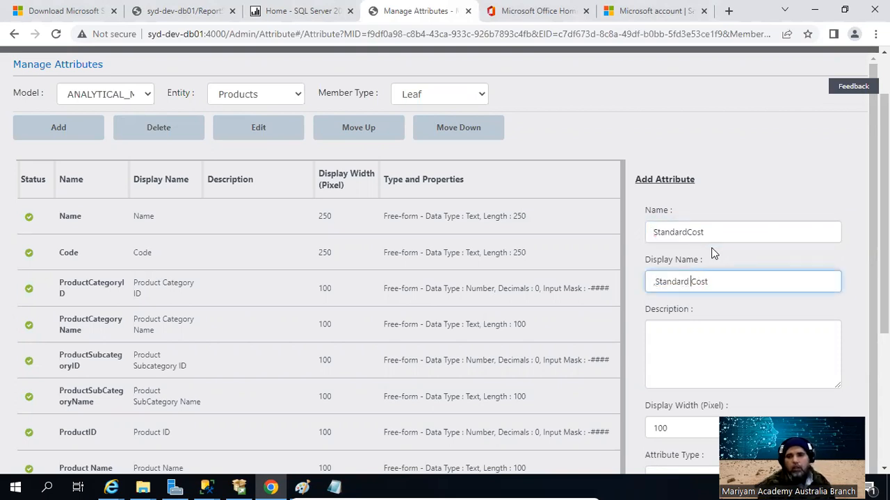
# Set the data type of the StandardCost attribute to Number with 5 decimals
pyautogui.scroll(-1, 723, 278)
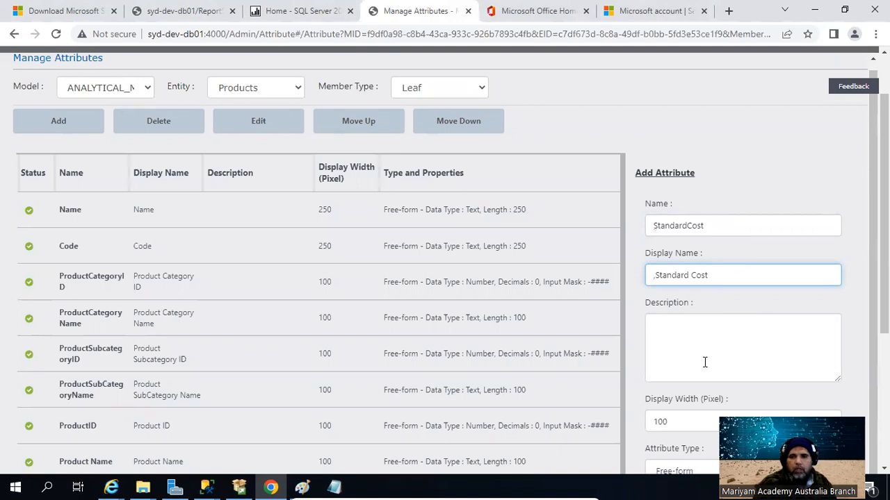
pyautogui.scroll(-2, 704, 362)
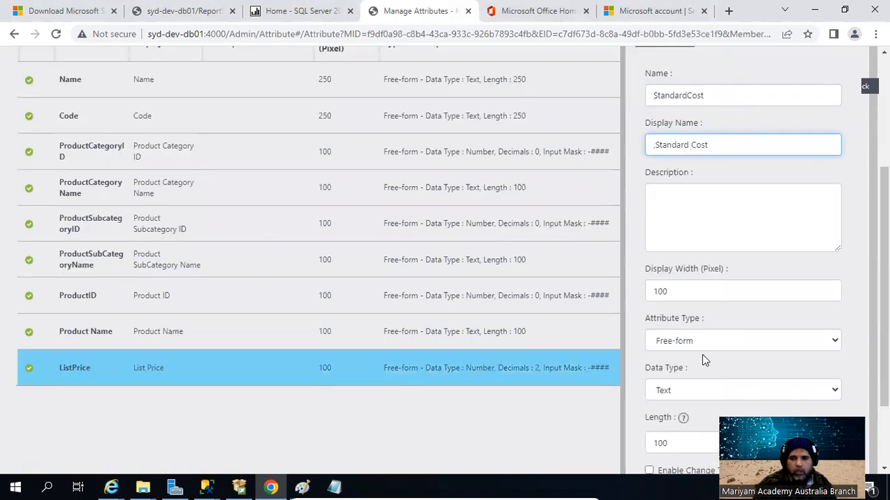
pyautogui.scroll(-2, 702, 354)
pyautogui.click(686, 287)
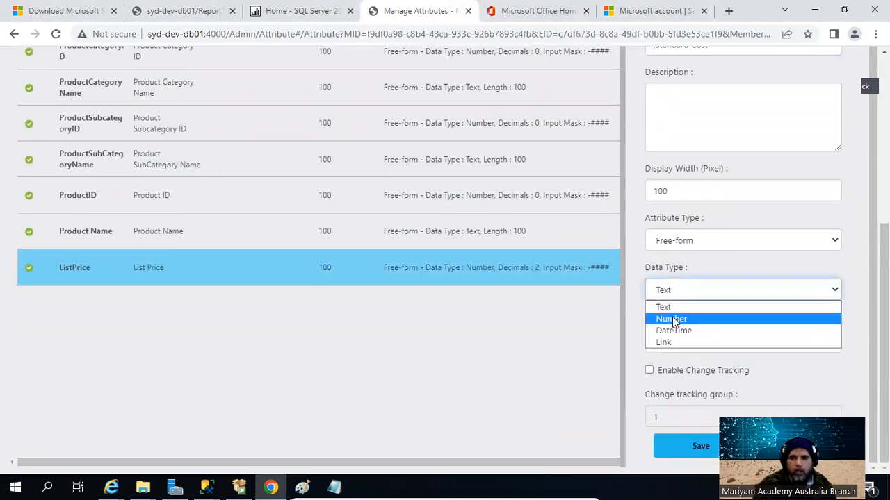
pyautogui.click(671, 319)
pyautogui.press('Tab')
pyautogui.write('5')
# Enable change tracking for the StandardCost attribute and save it
pyautogui.scroll(-1, 672, 357)
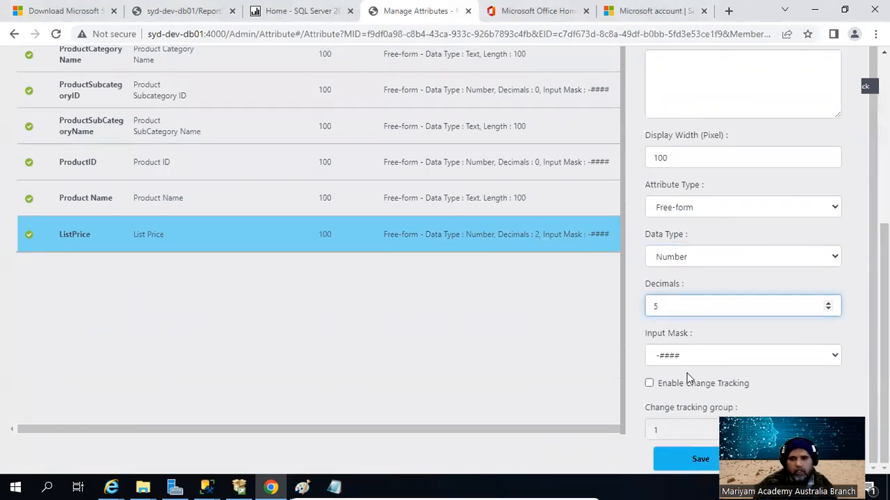
pyautogui.click(649, 383)
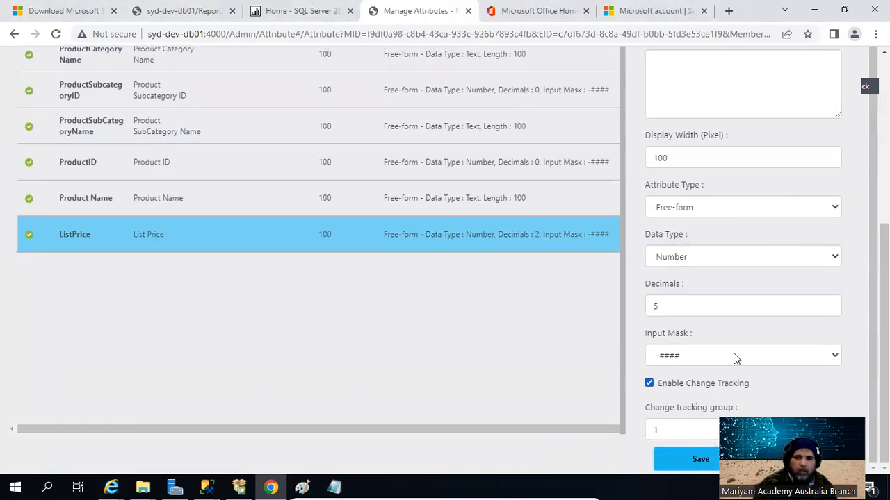
pyautogui.click(708, 457)
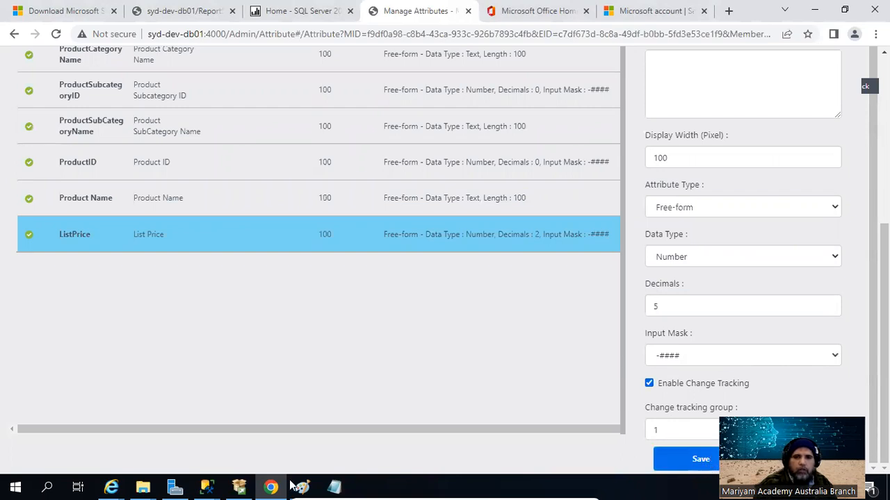
# Switch to Notepad and cut the ",Product Size" text from the column list
pyautogui.click(334, 486)
pyautogui.click(68, 36)
pyautogui.hotkey('shift', 'Home')
pyautogui.hotkey('ctrl', 'c')
pyautogui.press('BackSpace')
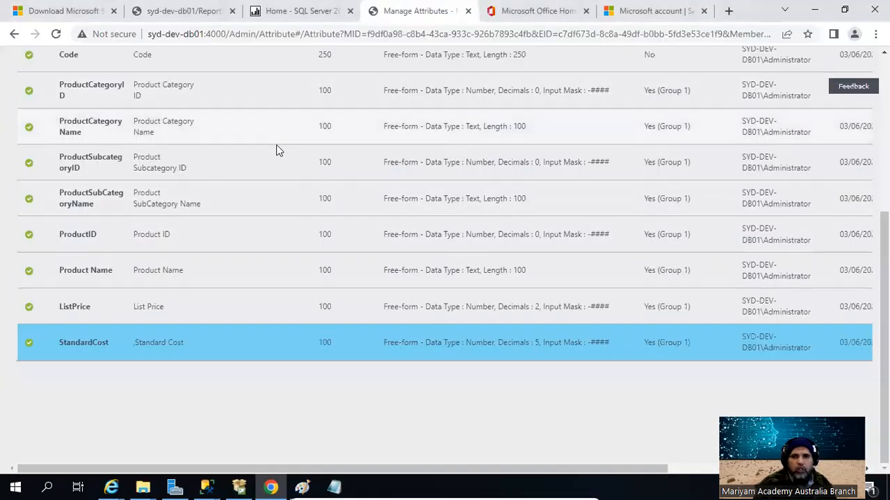
# Return to Chrome and start a new Products attribute named Product Size
pyautogui.scroll(4, 278, 148)
pyautogui.click(59, 197)
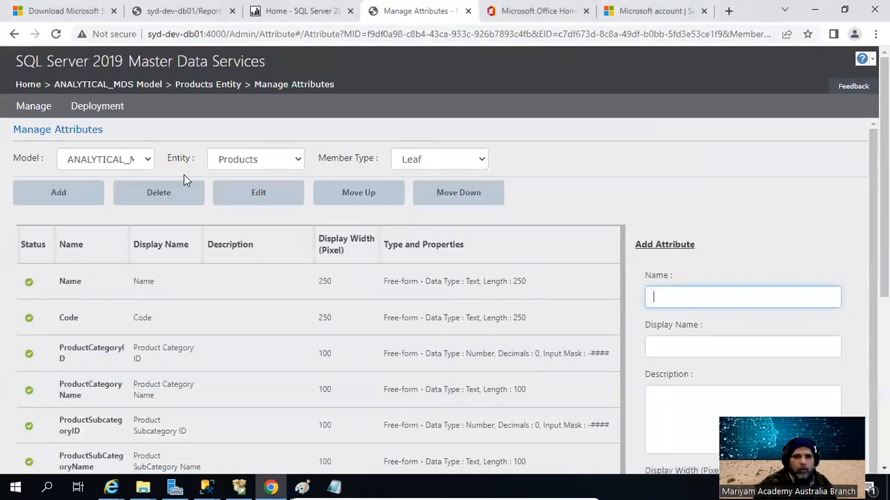
pyautogui.click(665, 292)
pyautogui.write('Product Size')
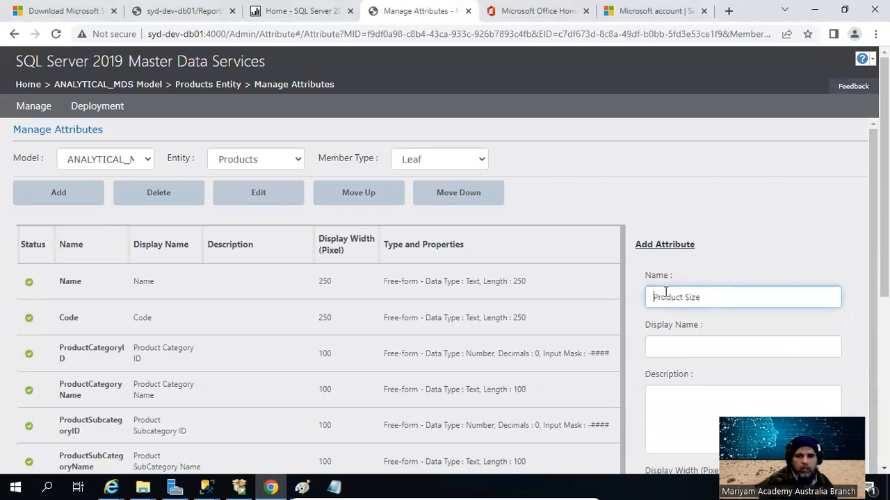
# Paste the copied text as the display name and remove its leading comma, giving Product Size
pyautogui.click(720, 339)
pyautogui.hotkey('ctrl', 'v')
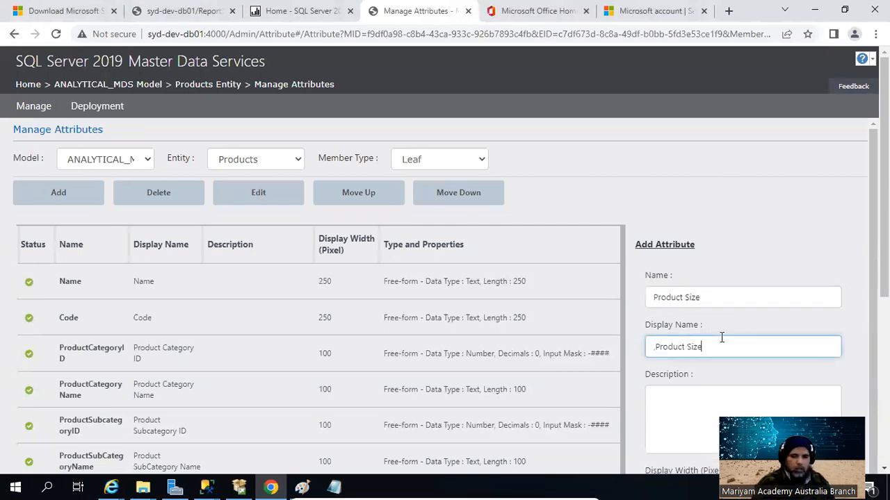
pyautogui.scroll(-1, 720, 338)
pyautogui.click(660, 357)
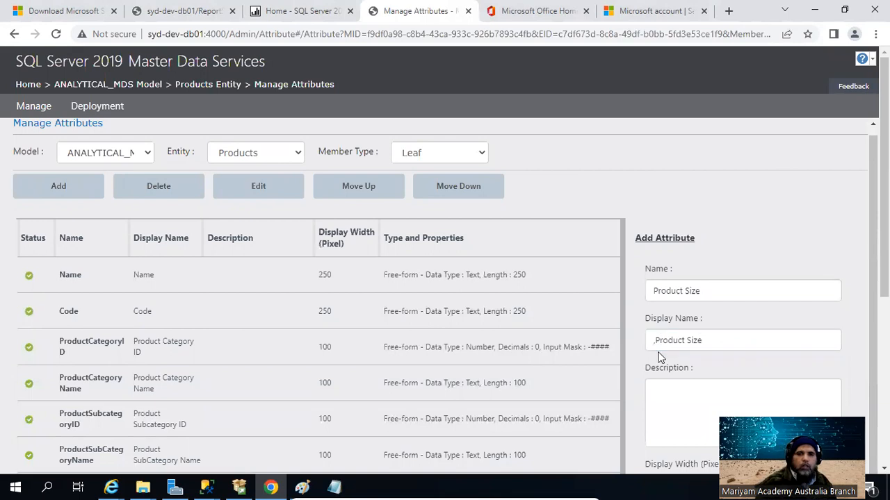
pyautogui.scroll(1, 659, 353)
pyautogui.click(677, 350)
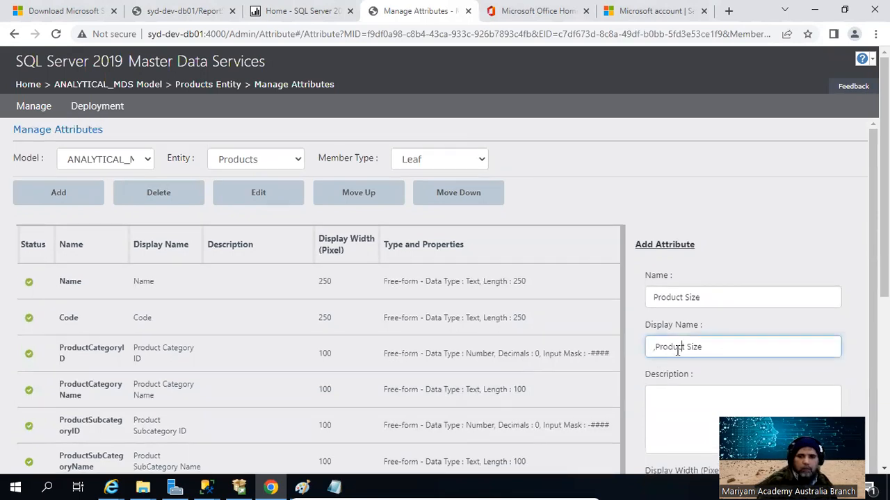
# Enable change tracking for the Product Size attribute and save it
pyautogui.scroll(-5, 654, 351)
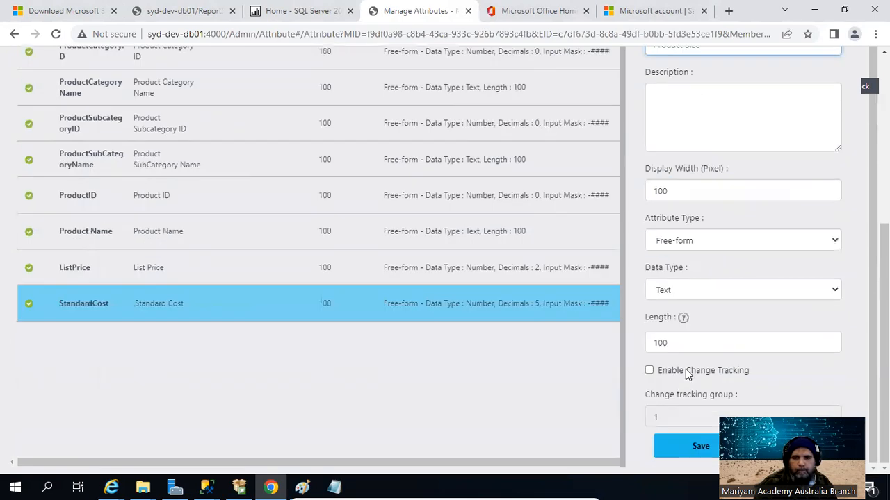
pyautogui.click(650, 371)
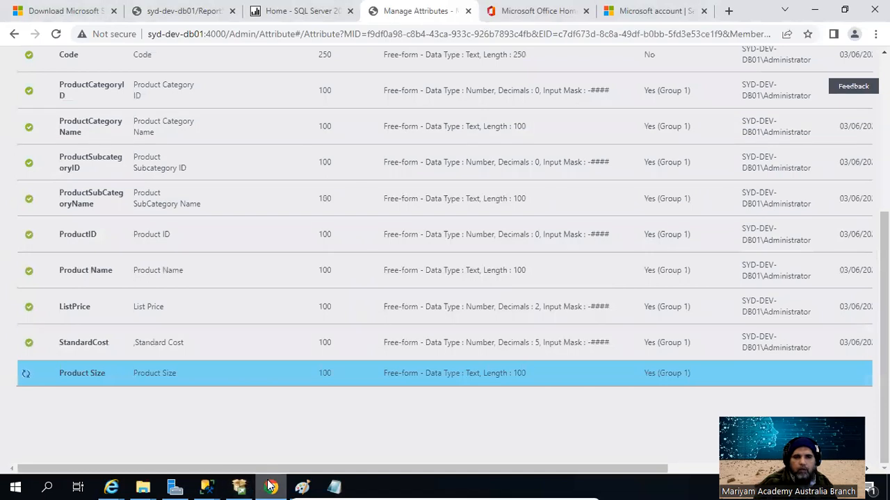
pyautogui.click(302, 487)
pyautogui.click(273, 487)
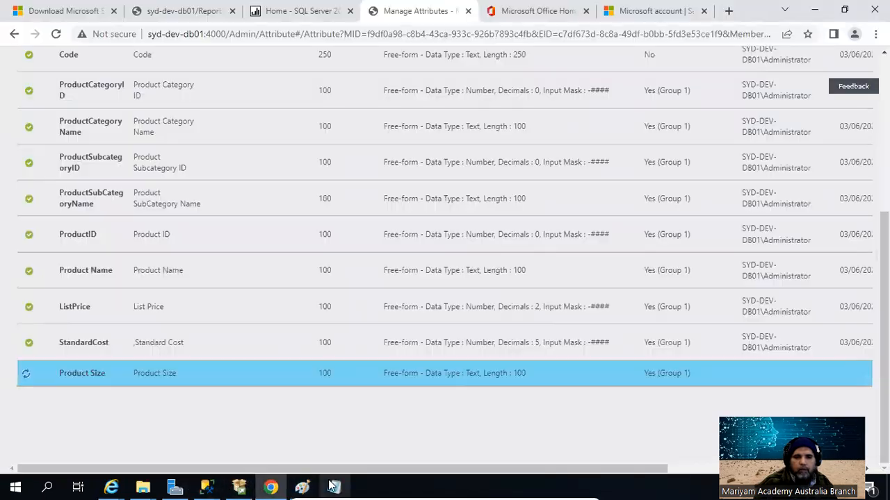
# Switch to Notepad and cut the Product Weight text without its leading comma
pyautogui.click(334, 488)
pyautogui.press('Right')
pyautogui.hotkey('shift', 'End')
pyautogui.hotkey('ctrl', 'c')
pyautogui.press('Delete')
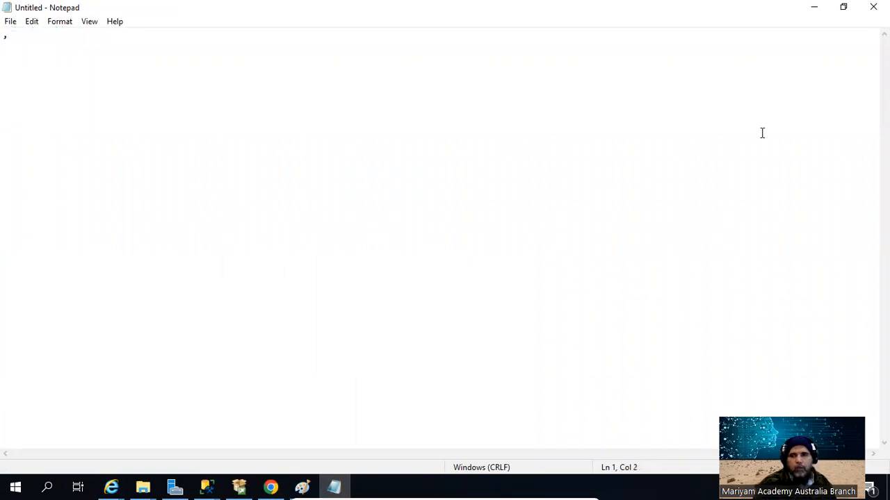
pyautogui.click(814, 7)
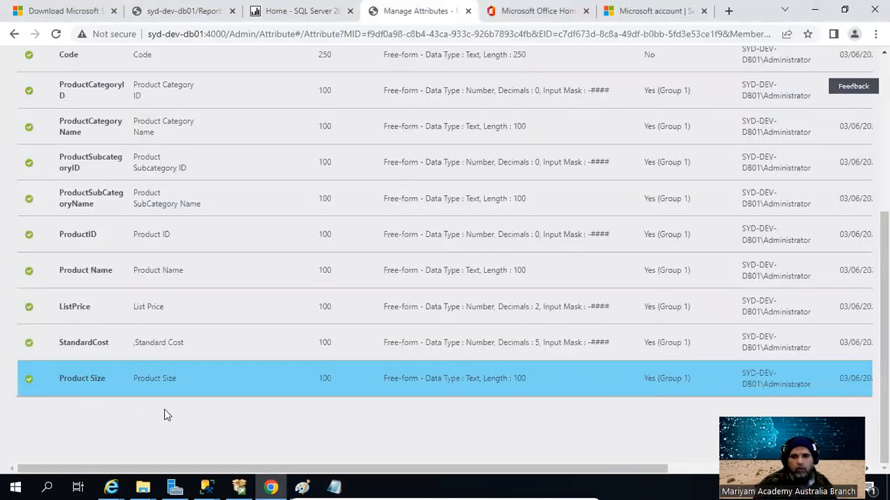
# Return to Chrome and start a new attribute with Product Weight as both name and display name
pyautogui.moveTo(485, 467); pyautogui.dragTo(4, 155)
pyautogui.scroll(5, 188, 155)
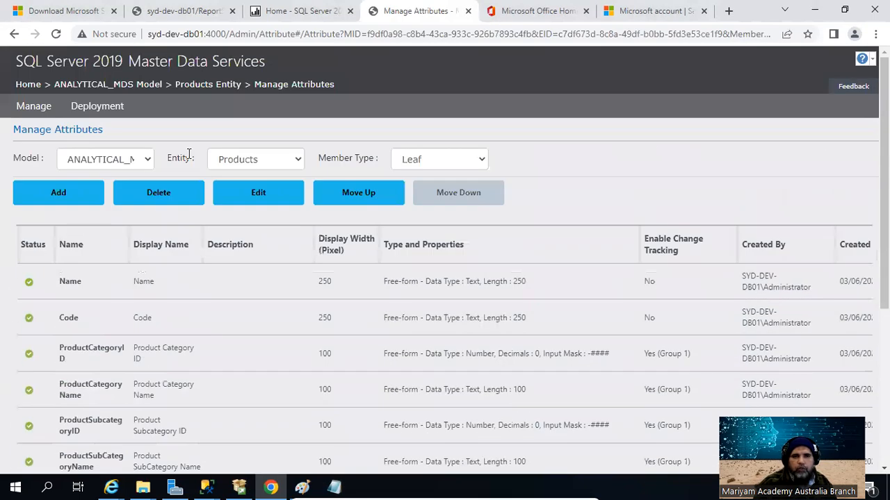
pyautogui.click(32, 201)
pyautogui.click(720, 300)
pyautogui.write('Product Weight')
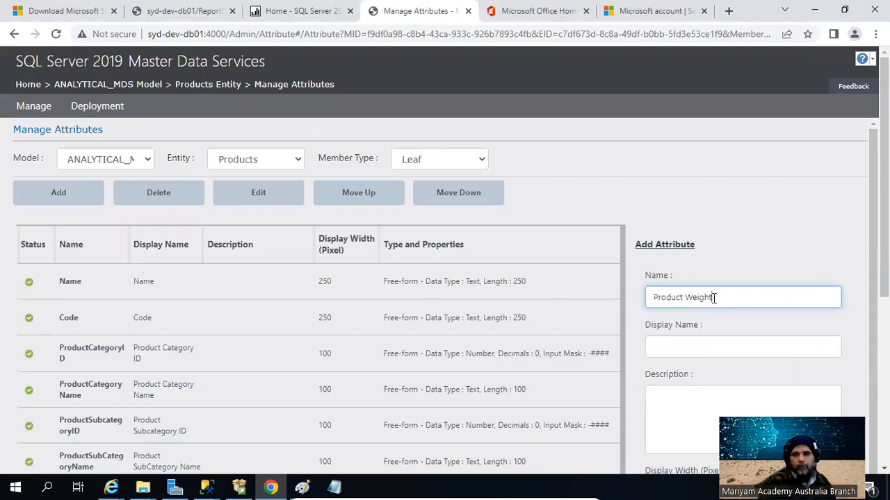
pyautogui.click(668, 346)
pyautogui.hotkey('ctrl', 'v')
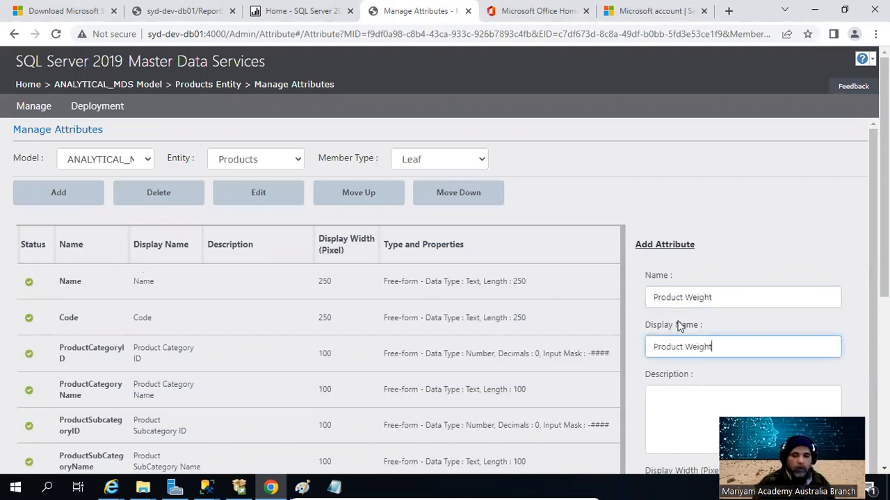
# Set the Product Weight data type to Number and check the weight values' decimal places in the SQL Server Management Studio query results
pyautogui.scroll(-5, 752, 346)
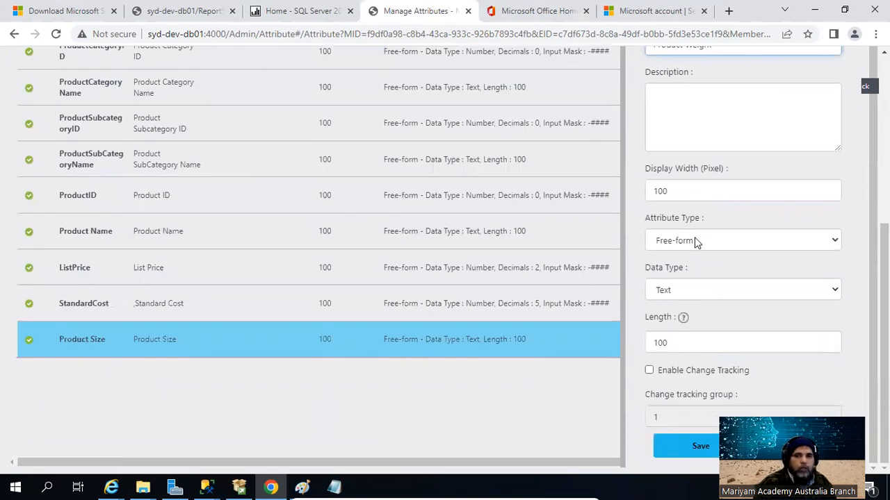
pyautogui.click(683, 291)
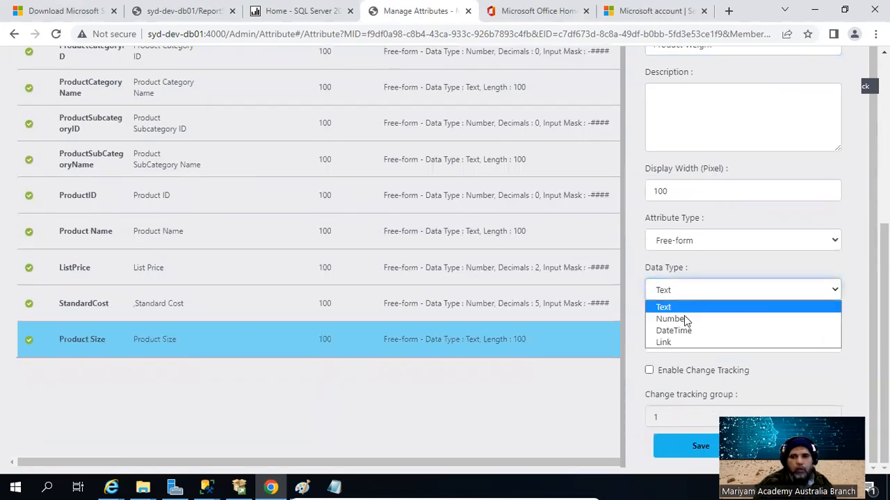
pyautogui.click(684, 317)
pyautogui.moveTo(206, 486)
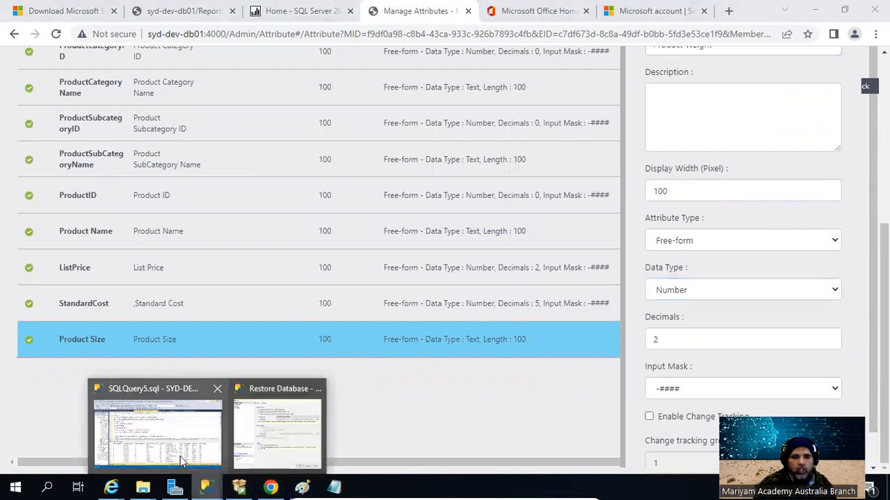
pyautogui.click(182, 461)
pyautogui.scroll(-20, 767, 344)
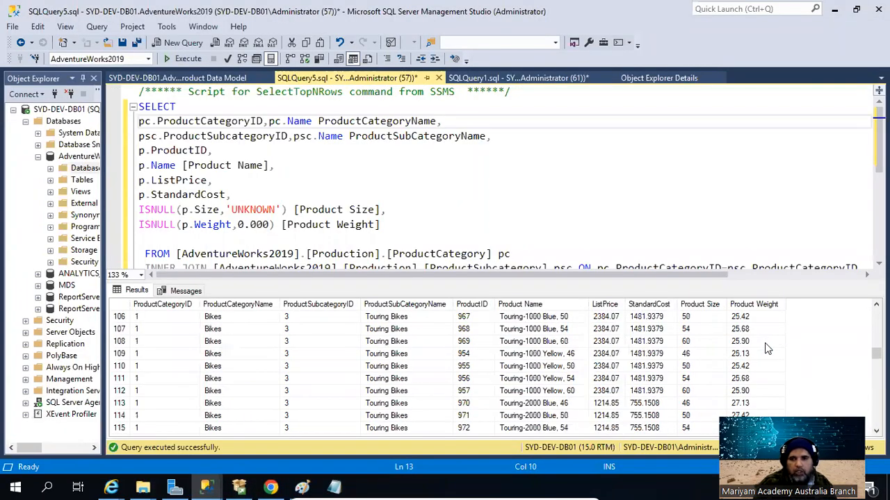
pyautogui.click(833, 13)
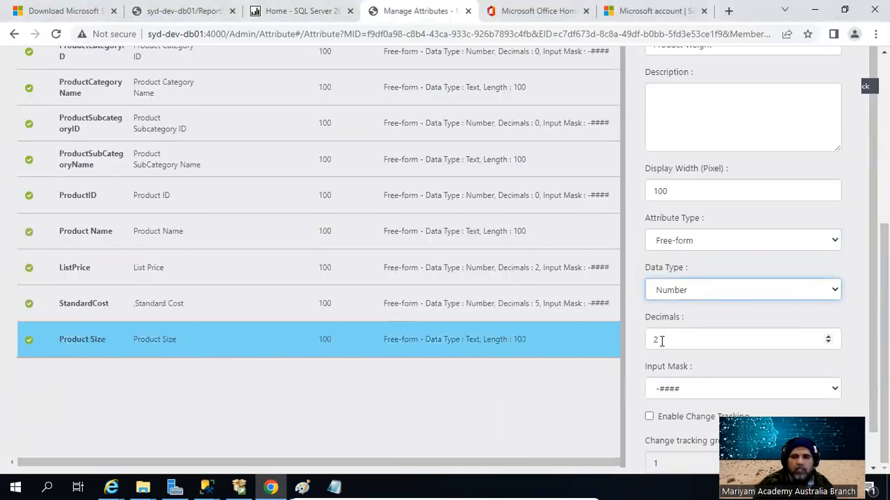
# Keep 2 decimals for Product Weight, enable change tracking and save the attribute
pyautogui.click(698, 340)
pyautogui.scroll(-1, 699, 341)
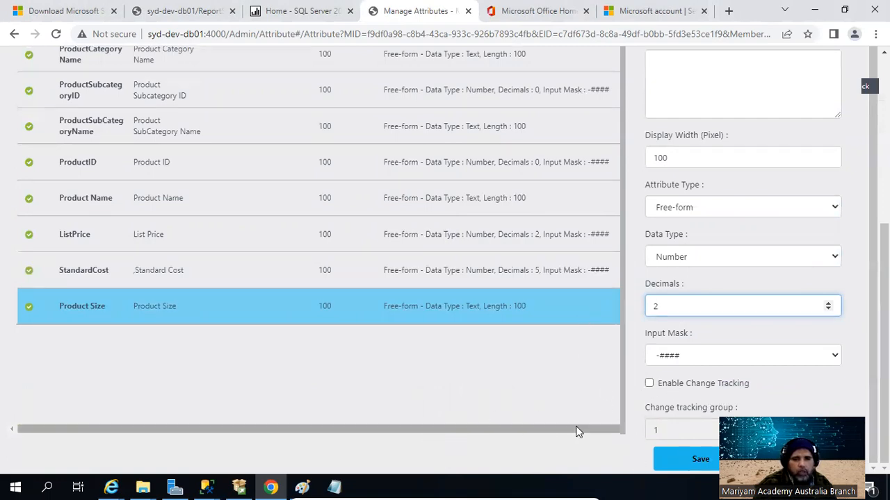
pyautogui.click(648, 384)
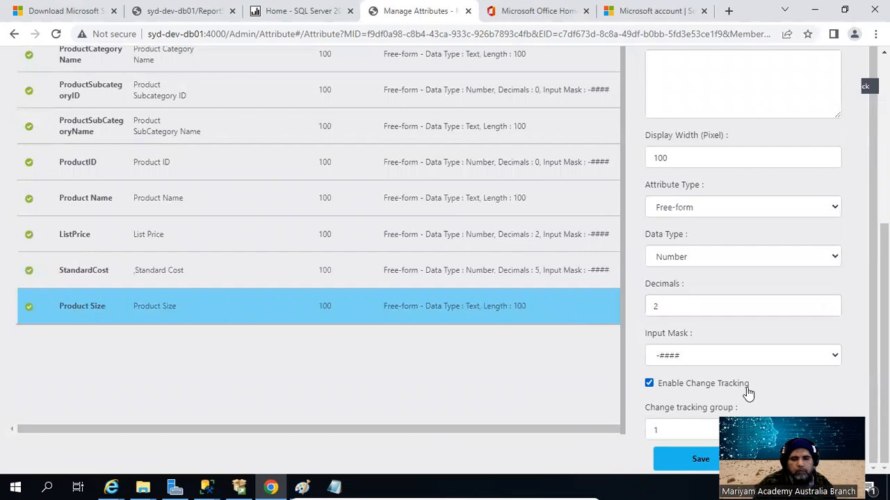
pyautogui.click(695, 467)
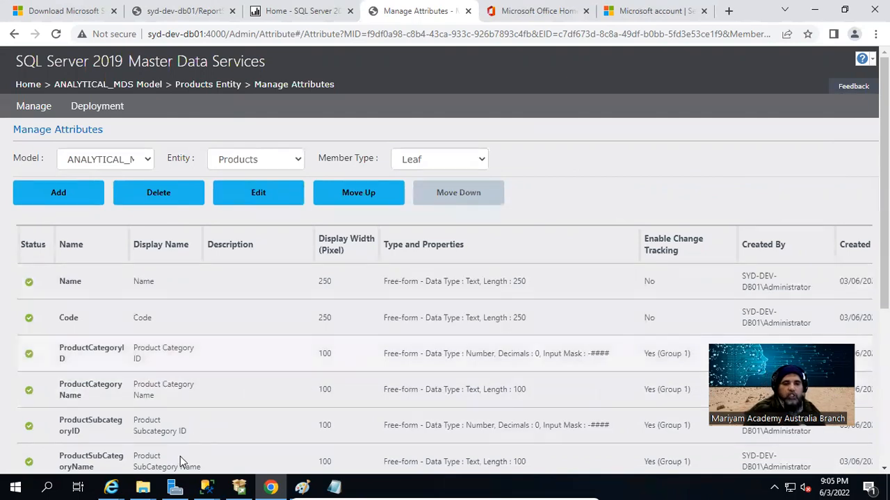
# Review the product query's columns in SQL Server Management Studio and return to Chrome
pyautogui.moveTo(201, 484)
pyautogui.click(158, 443)
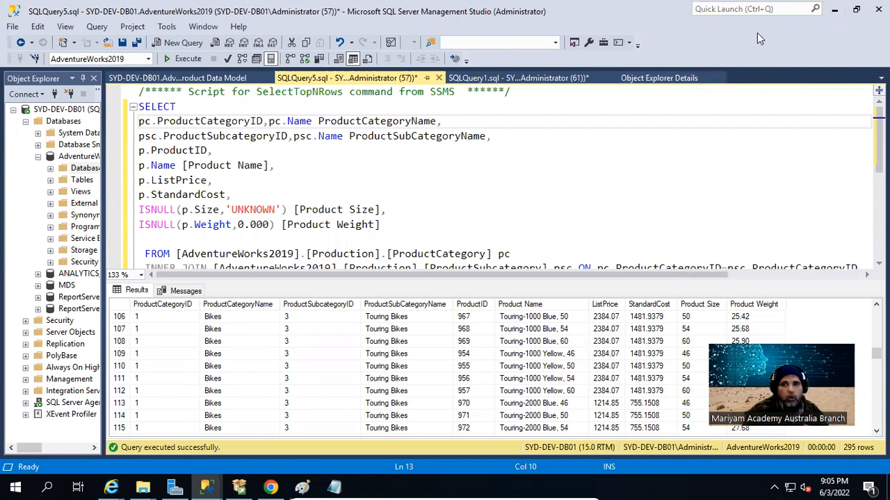
pyautogui.click(835, 9)
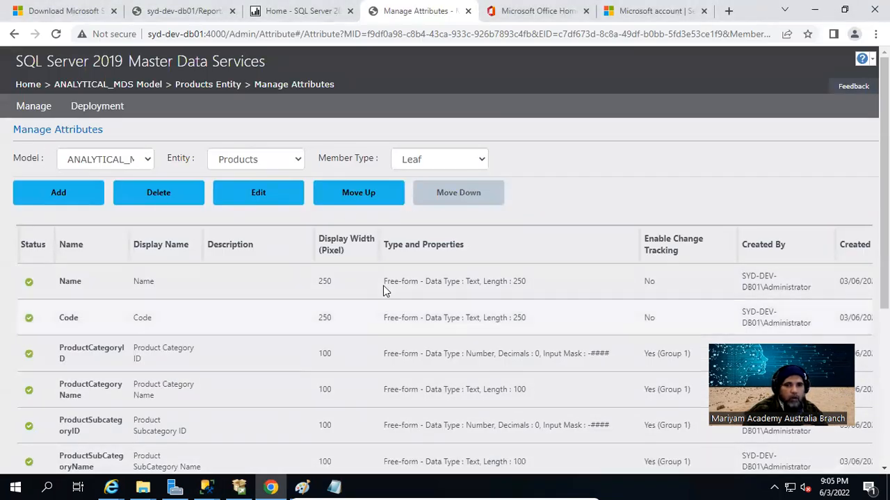
# Open the ANALYTICAL_MDS model's Products entity in Explorer and look across all its attribute columns
pyautogui.click(36, 87)
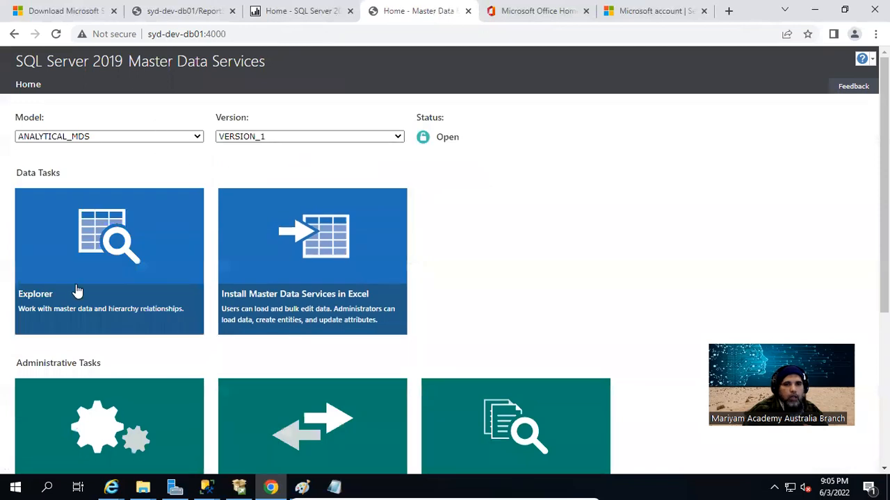
pyautogui.click(116, 249)
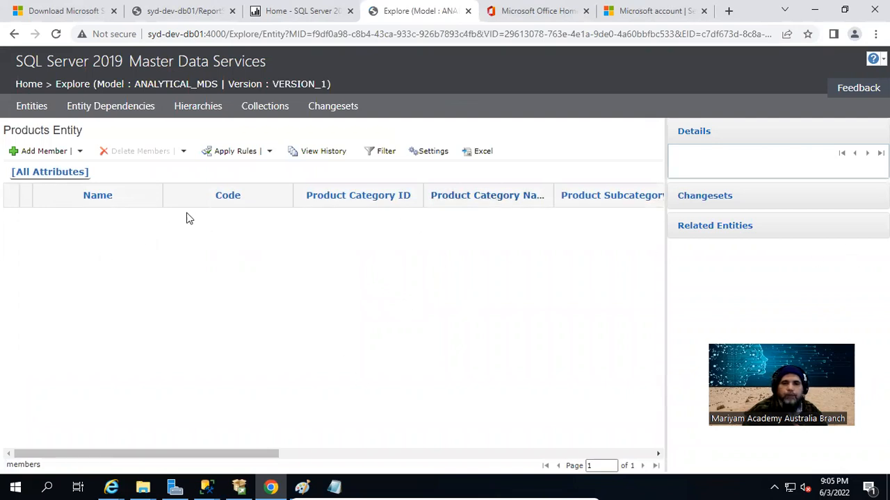
pyautogui.moveTo(201, 454); pyautogui.dragTo(687, 460)
pyautogui.moveTo(396, 454); pyautogui.dragTo(21, 452)
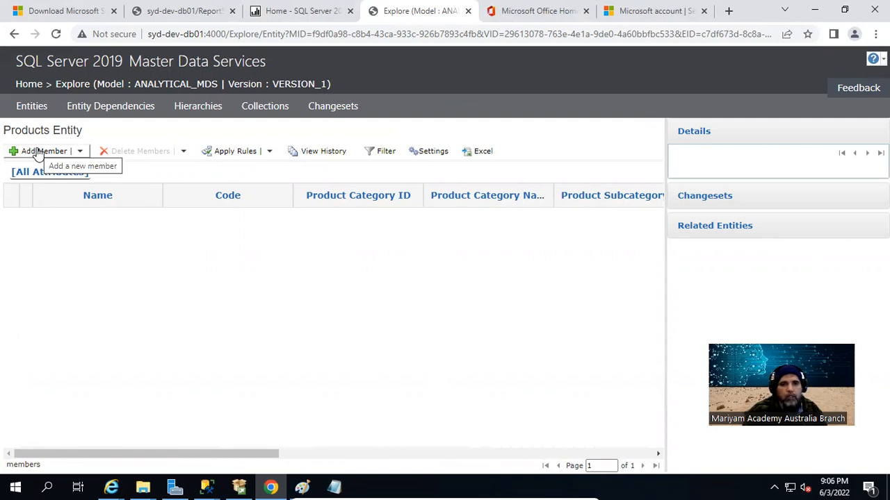
# Start adding a new member to the Products entity and go to its Product Category ID field
pyautogui.click(38, 152)
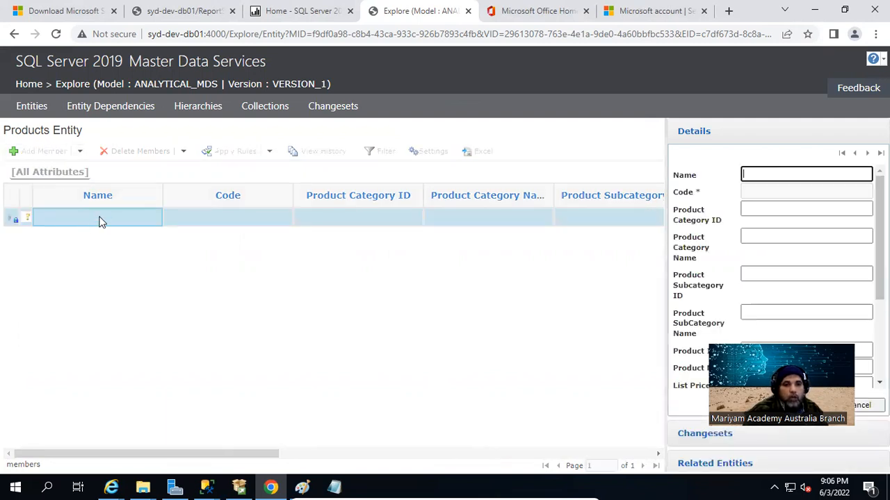
pyautogui.click(752, 199)
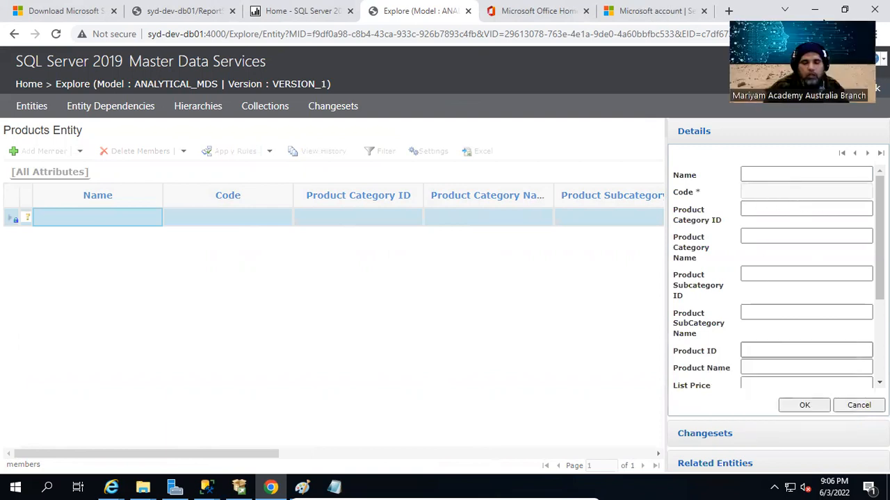
pyautogui.click(763, 209)
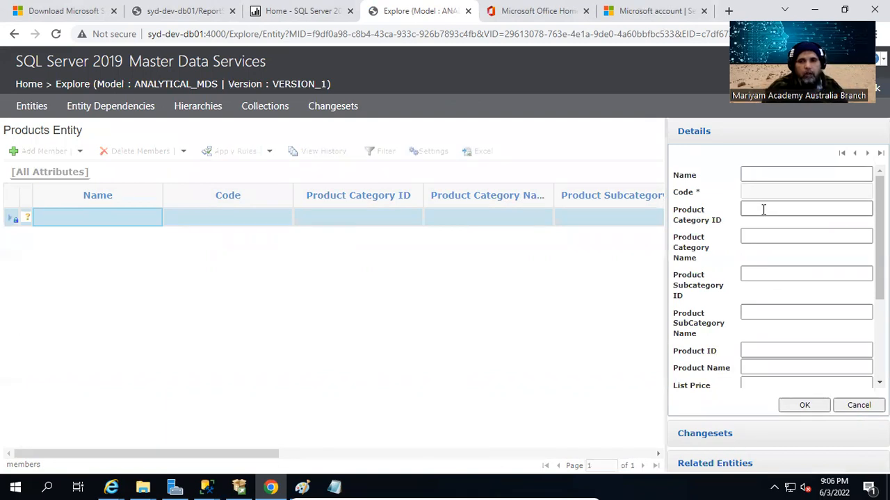
# Switch to SQL Server Management Studio and select the values of result row 106 (Touring-1000 Blue, 50), starting at ProductCategoryID
pyautogui.moveTo(213, 486)
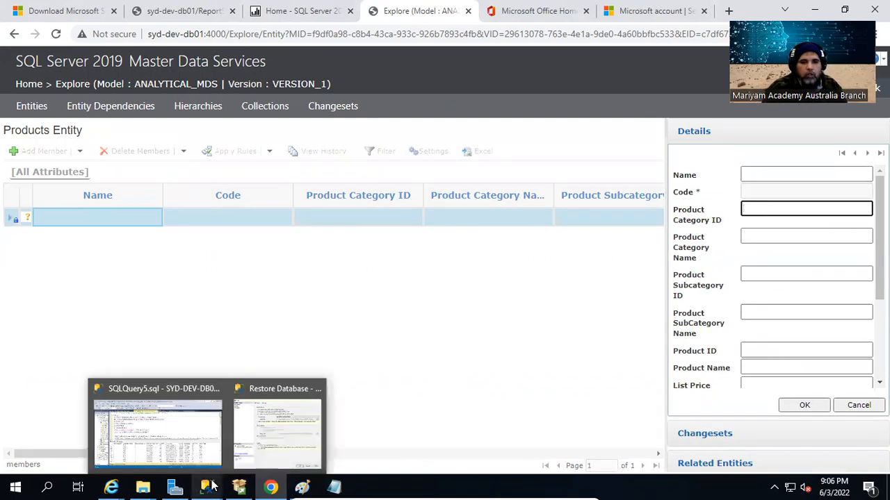
pyautogui.click(184, 444)
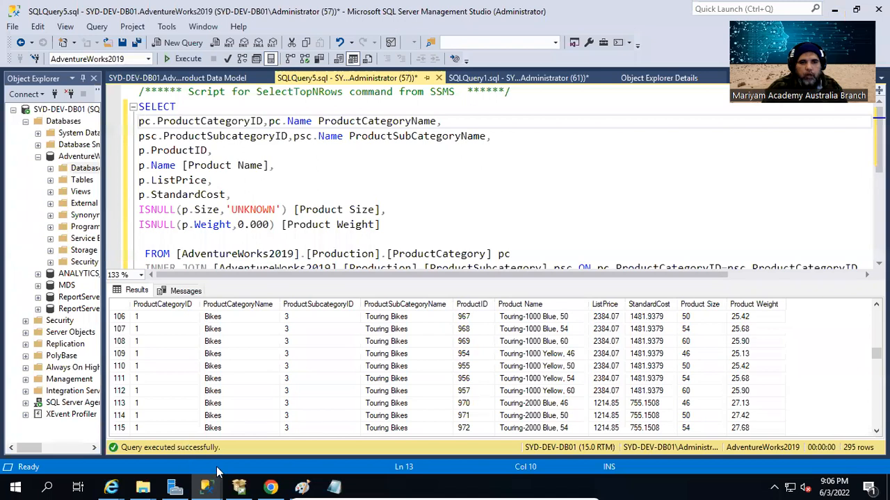
pyautogui.click(164, 318)
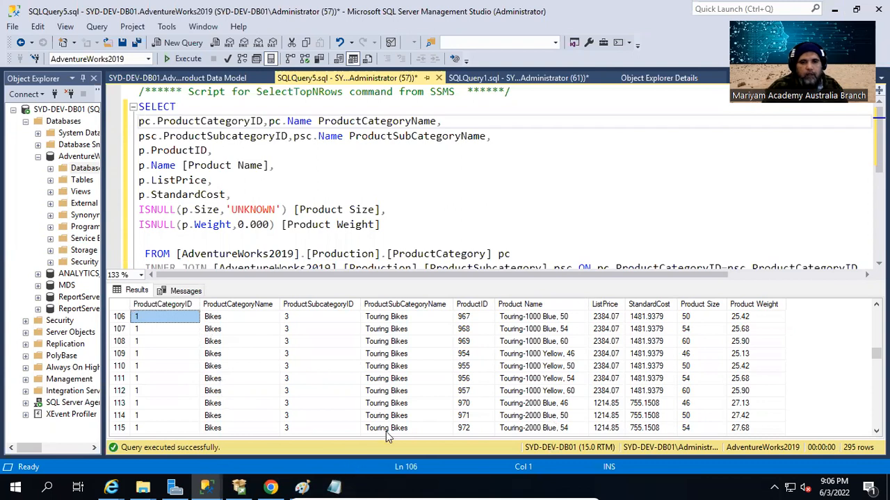
pyautogui.hotkey('shift', 'Right')
pyautogui.hotkey('shift', 'Right')
pyautogui.hotkey('shift', 'Right')
pyautogui.hotkey('shift', 'Right')
pyautogui.hotkey('shift', 'Right')
pyautogui.hotkey('shift', 'Right')
pyautogui.hotkey('shift', 'Right')
pyautogui.hotkey('shift', 'Right')
pyautogui.hotkey('shift', 'Right')
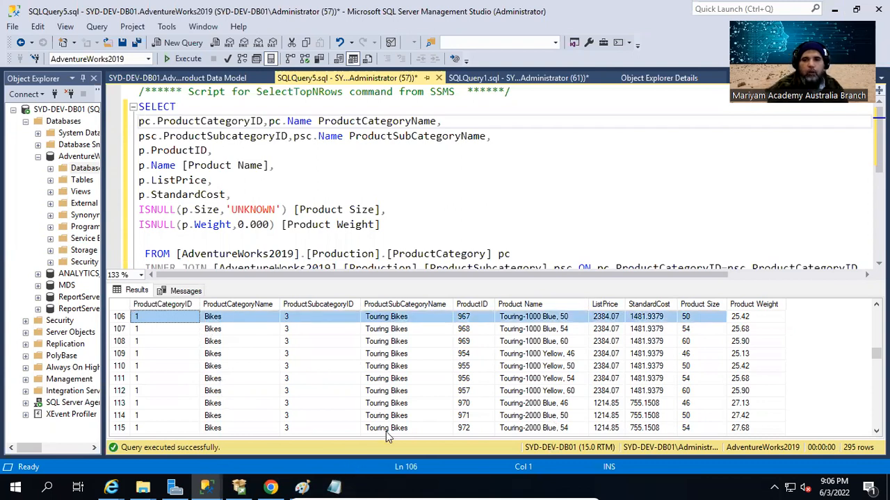
# Switch to Notepad and paste the copied product row with its column headers below the existing text
pyautogui.click(338, 479)
pyautogui.press('Return')
pyautogui.press('Return')
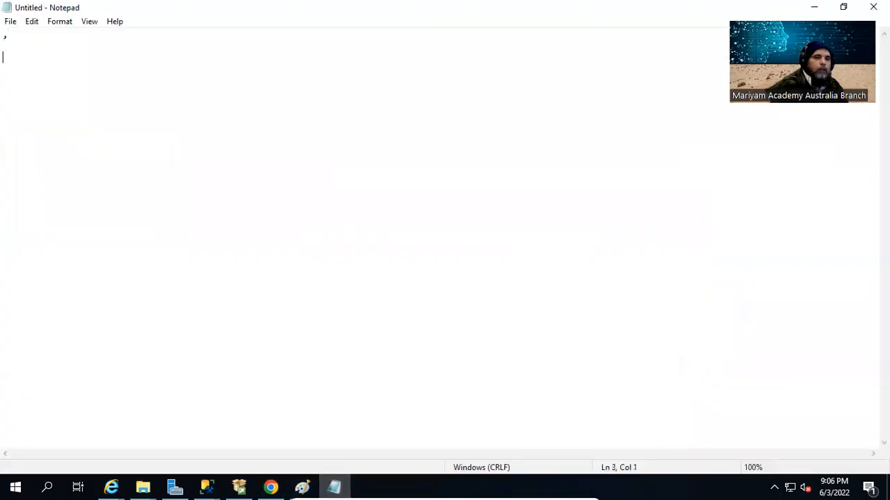
pyautogui.press('Return')
pyautogui.hotkey('ctrl', 'v')
pyautogui.press('Up')
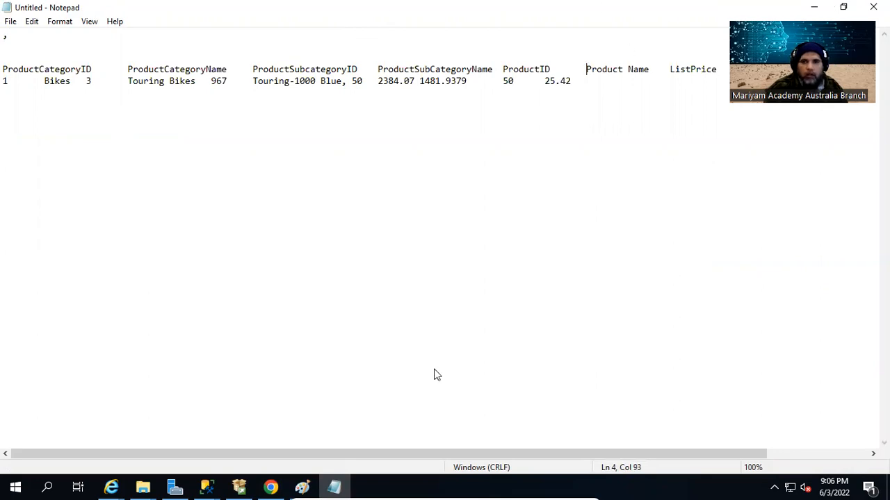
# Switch to Chrome and set the new member's Product Category ID to 1, Product Category Name to Bikes and Product Subcategory ID to 3
pyautogui.hotkey('alt', 'Tab')
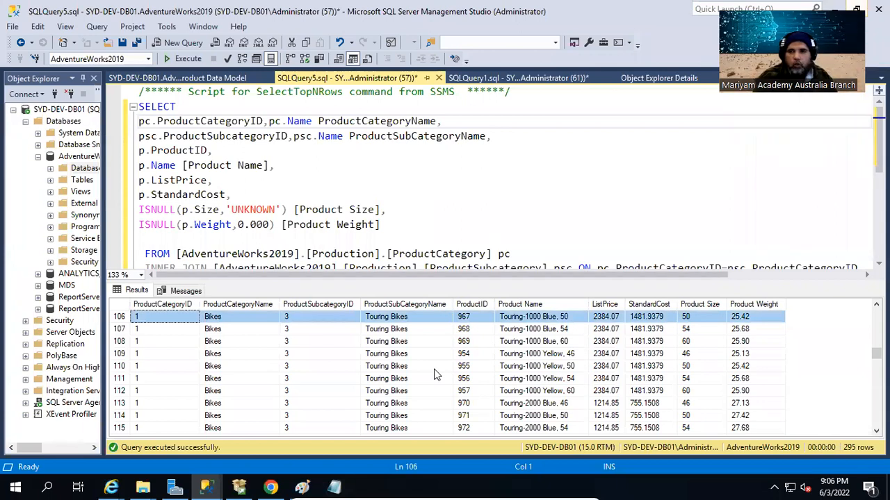
pyautogui.hotkey('alt', 'Tab')
pyautogui.write('1')
pyautogui.press('Tab')
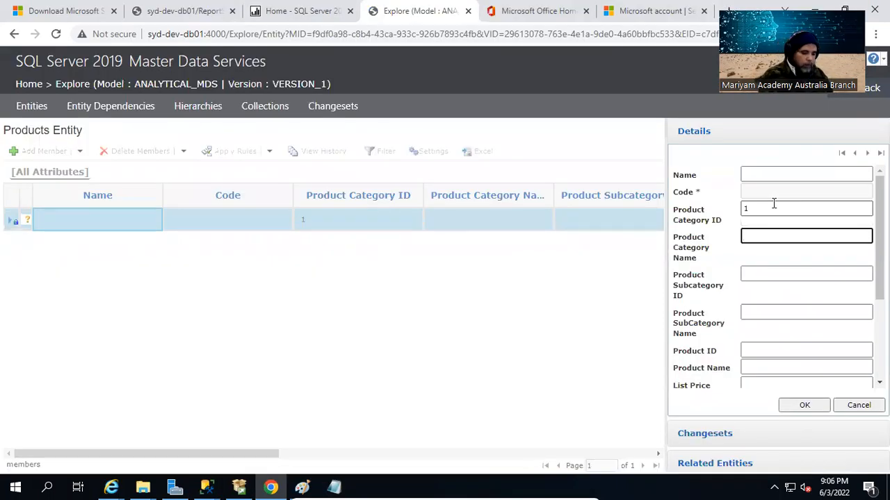
pyautogui.write('Bikes')
pyautogui.press('Tab')
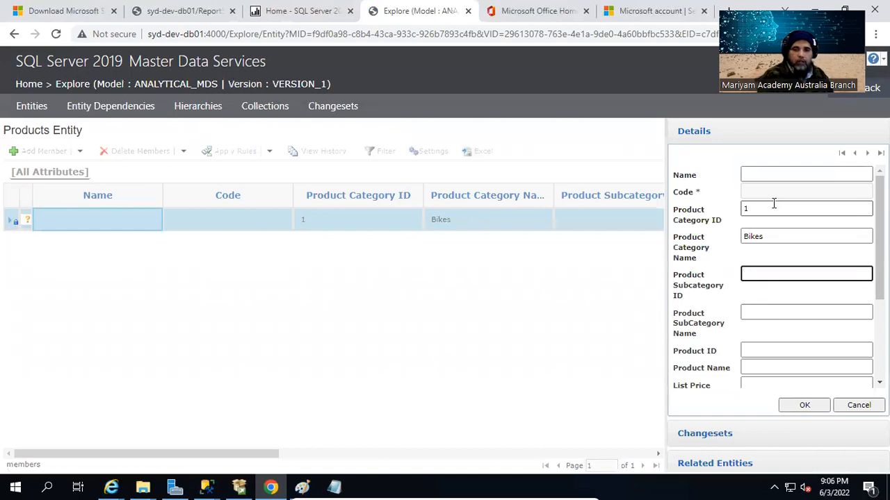
pyautogui.write('3')
# Copy "Touring Bikes" from the Notepad row into the new member's Product SubCategory Name field in Chrome
pyautogui.click(802, 310)
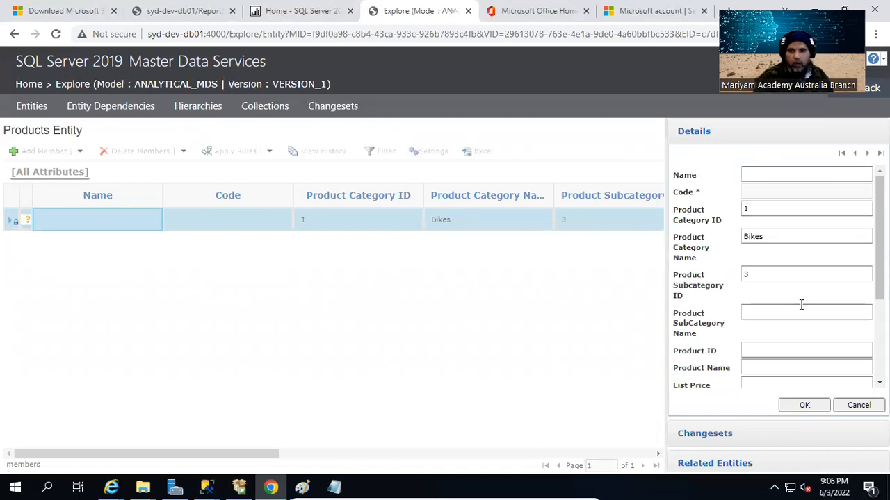
pyautogui.scroll(-3, 814, 326)
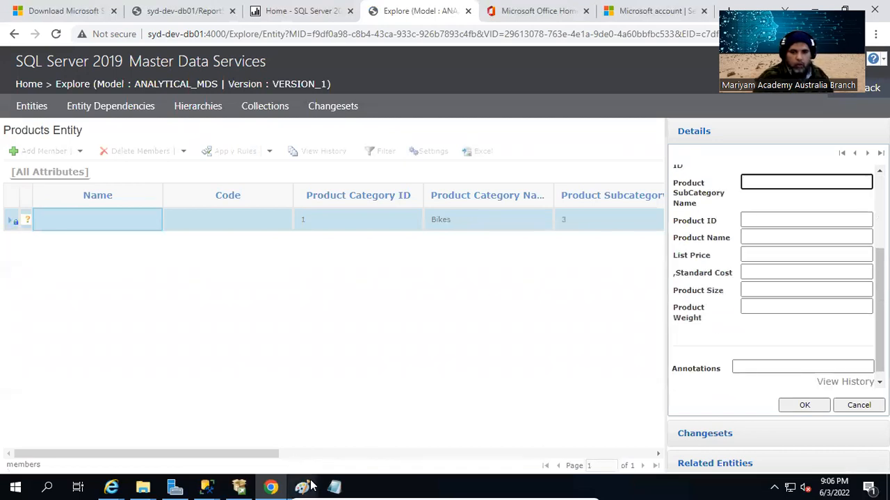
pyautogui.click(334, 486)
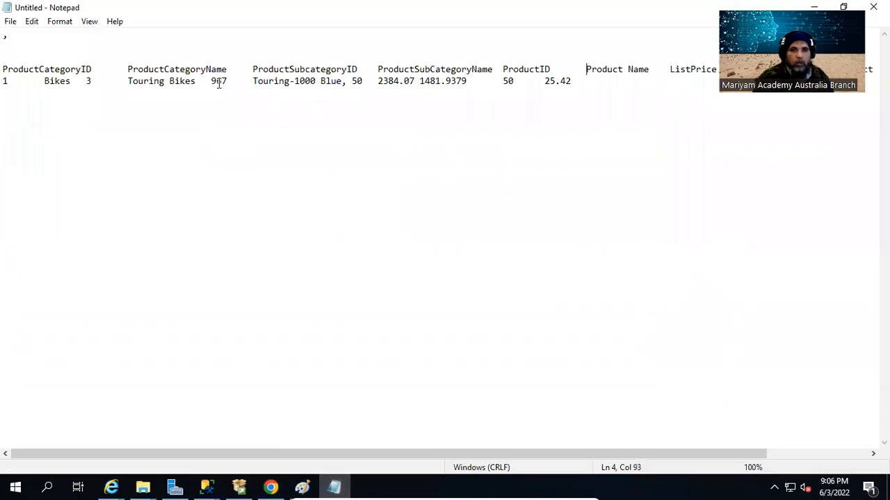
pyautogui.moveTo(198, 81); pyautogui.dragTo(128, 81)
pyautogui.hotkey('ctrl', 'c')
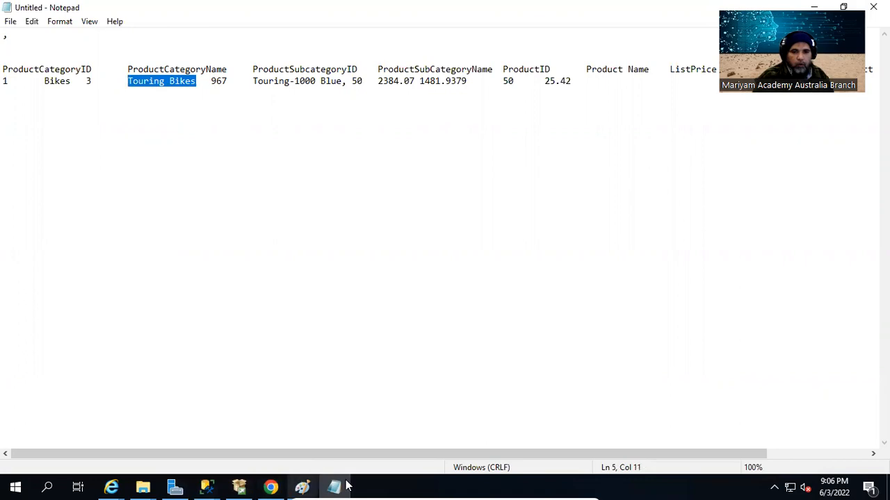
pyautogui.click(275, 486)
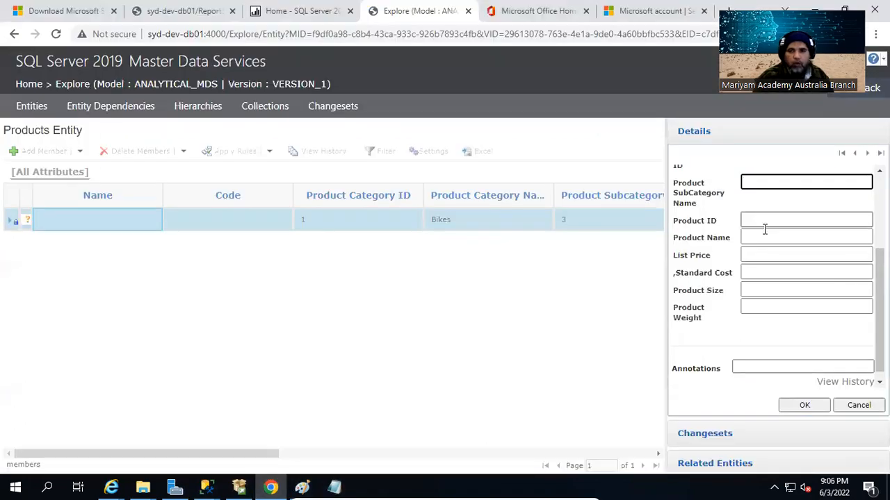
pyautogui.scroll(2, 758, 233)
pyautogui.hotkey('ctrl', 'v')
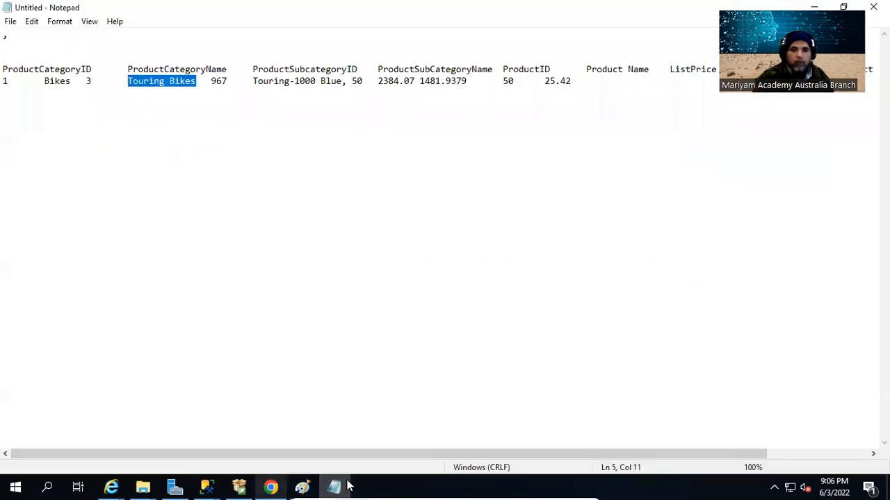
# Switch to Notepad and copy the full product name "Touring-1000 Blue, 50" from the pasted row
pyautogui.click(334, 486)
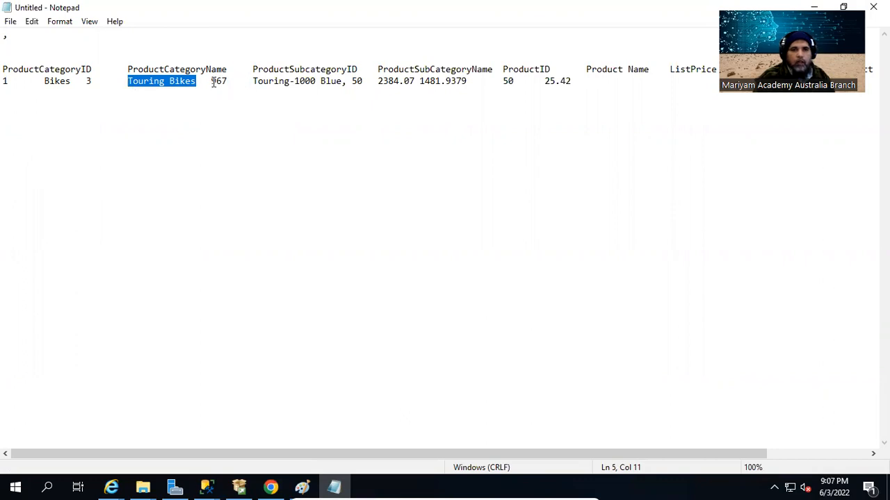
pyautogui.moveTo(252, 80); pyautogui.dragTo(342, 81)
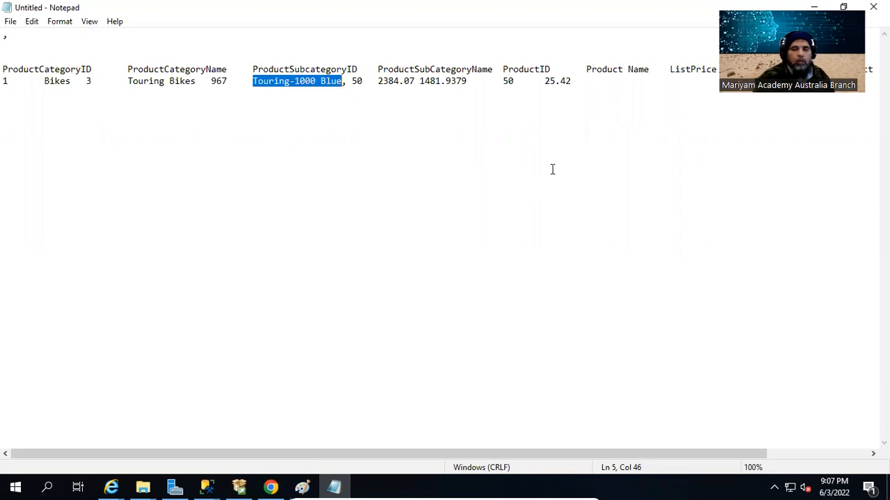
pyautogui.hotkey('shift', 'Right')
pyautogui.hotkey('shift', 'Right')
pyautogui.hotkey('shift', 'Right')
pyautogui.hotkey('shift', 'Right')
pyautogui.hotkey('shift', 'Right')
pyautogui.hotkey('shift', 'Left')
pyautogui.hotkey('ctrl', 'c')
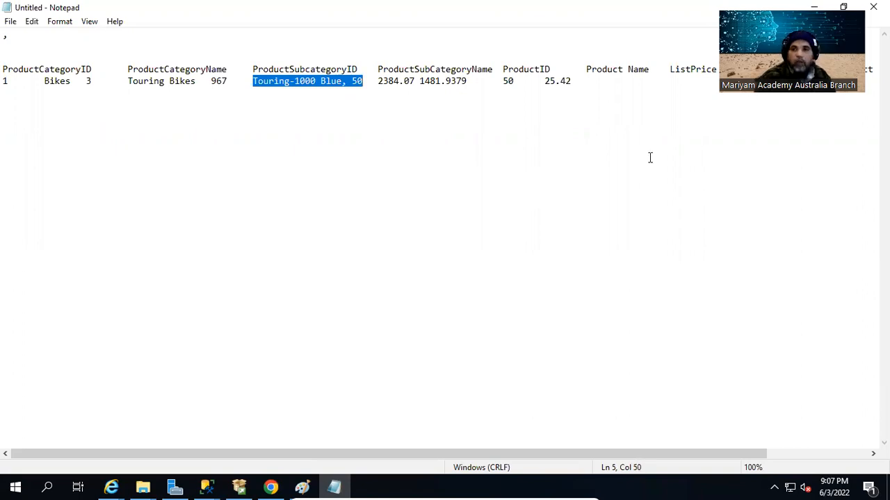
# Return to Chrome, set the Product ID to 967 and paste "Touring-1000 Blue, 50" as the Product Name
pyautogui.click(333, 487)
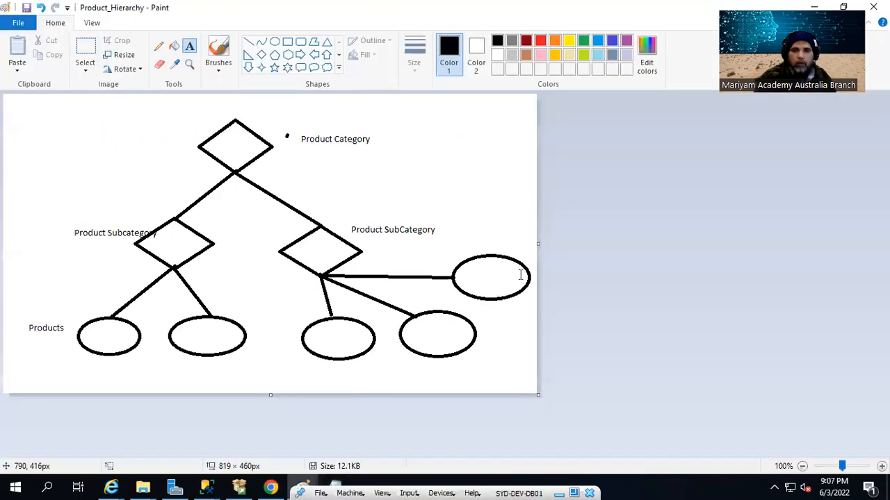
pyautogui.click(269, 488)
pyautogui.click(750, 282)
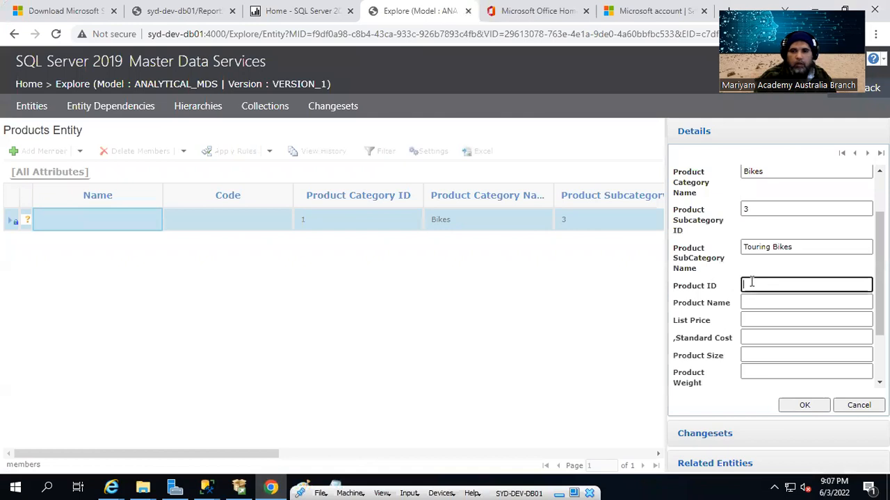
pyautogui.write('96')
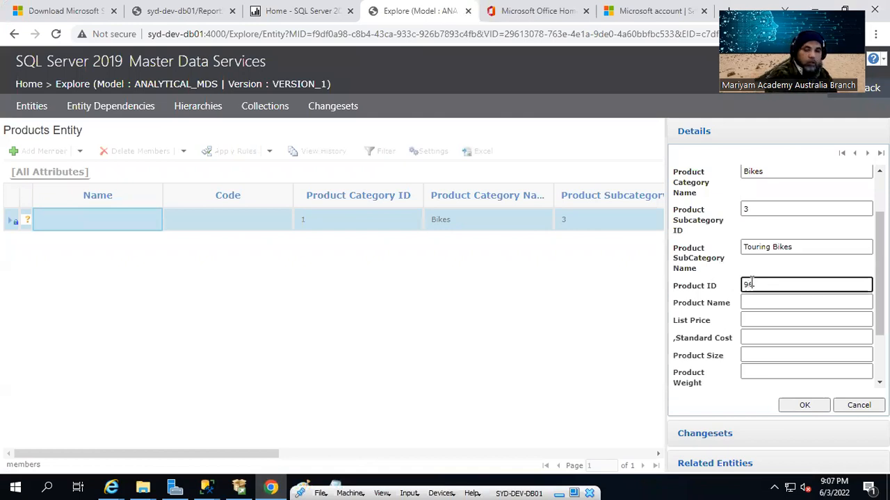
pyautogui.write('7')
pyautogui.press('Tab')
pyautogui.hotkey('ctrl', 'v')
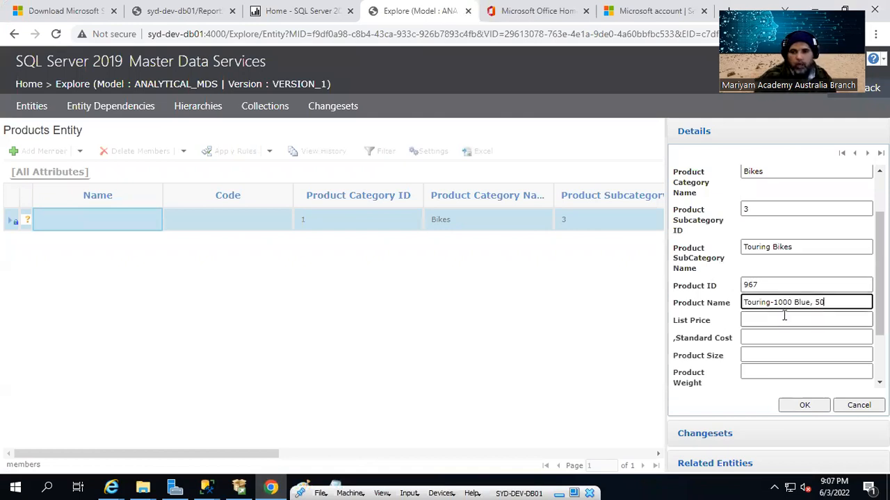
# Copy the list price 2384.07 from the Notepad row into the member's List Price field in Chrome
pyautogui.click(301, 488)
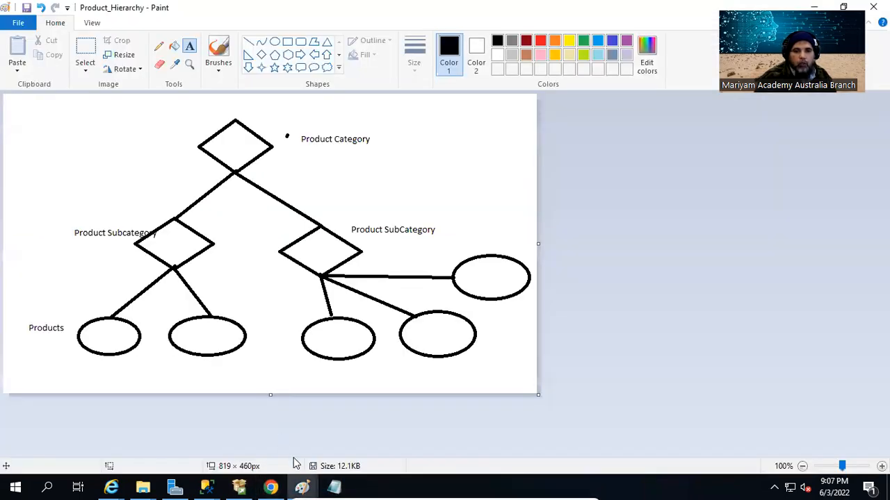
pyautogui.click(270, 488)
pyautogui.click(333, 486)
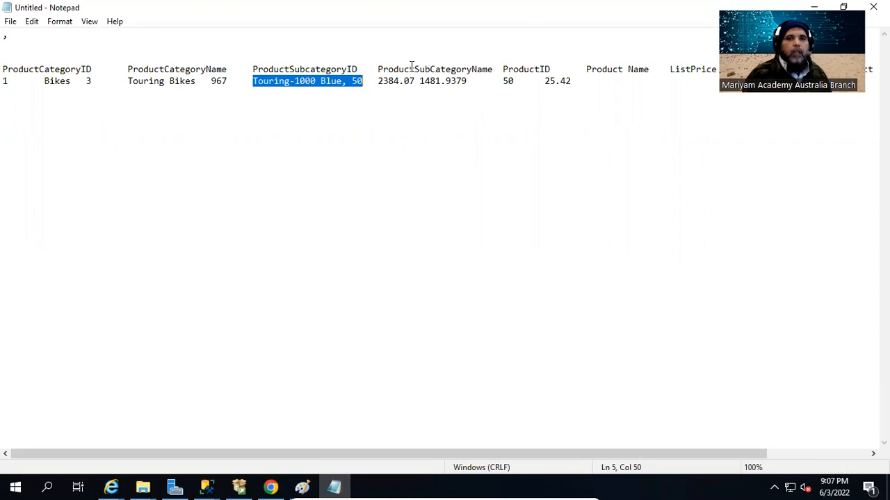
pyautogui.moveTo(415, 80); pyautogui.dragTo(378, 84)
pyautogui.hotkey('ctrl', 'c')
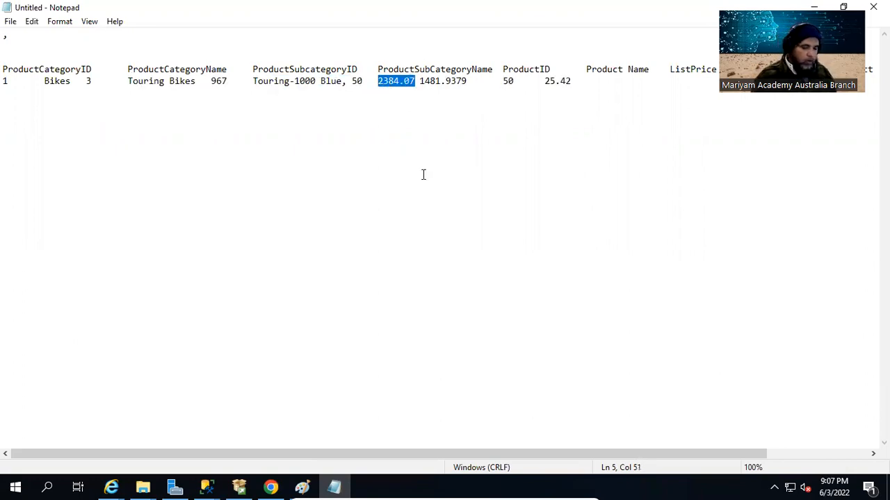
pyautogui.click(304, 485)
pyautogui.click(310, 482)
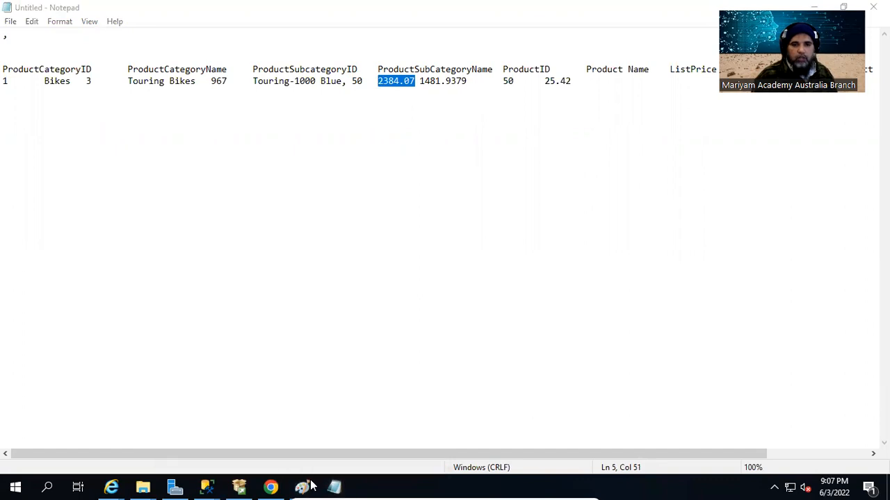
pyautogui.click(271, 487)
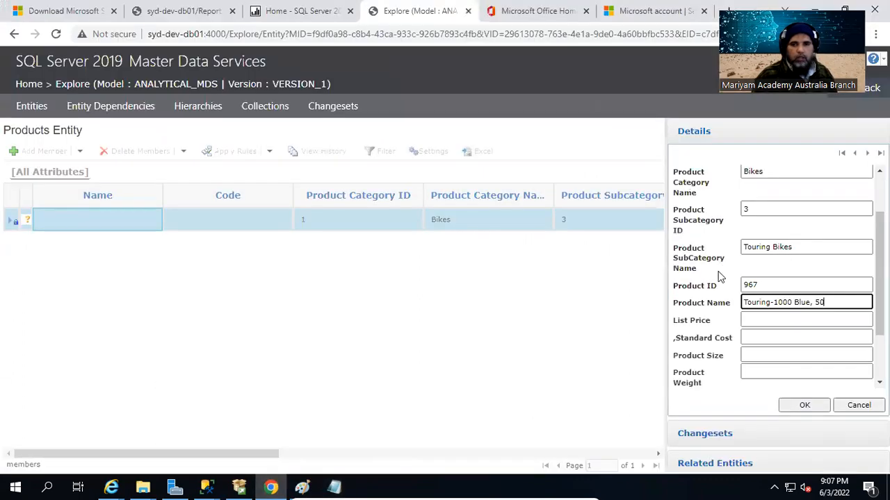
pyautogui.click(763, 322)
pyautogui.hotkey('ctrl', 'v')
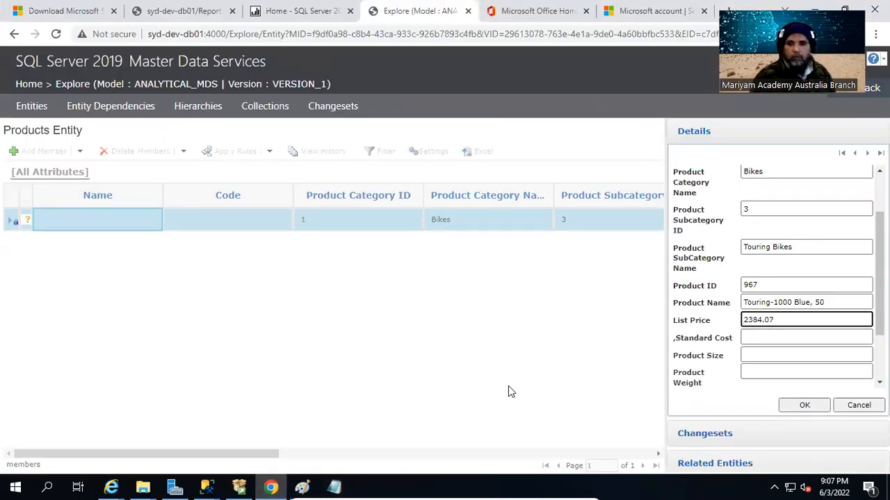
# Transfer the standard cost 1481.9379 from the Notepad row to the member's Standard Cost field in Chrome
pyautogui.click(272, 486)
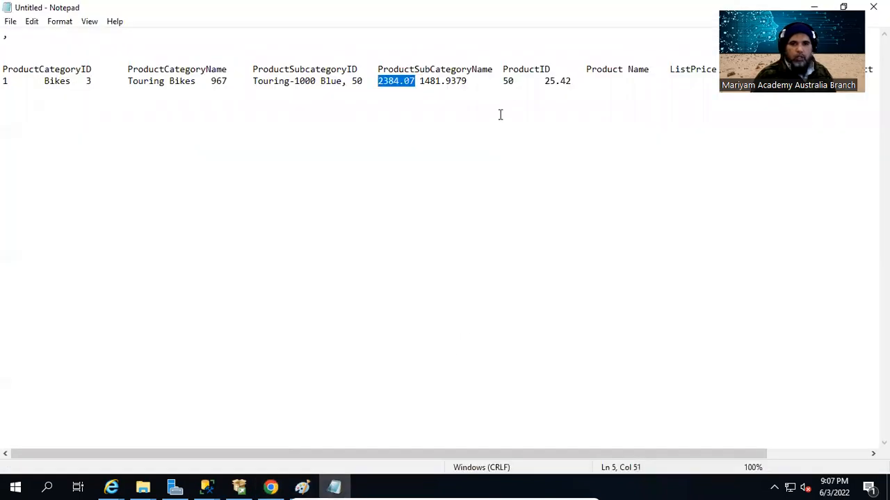
pyautogui.moveTo(468, 82); pyautogui.dragTo(420, 82)
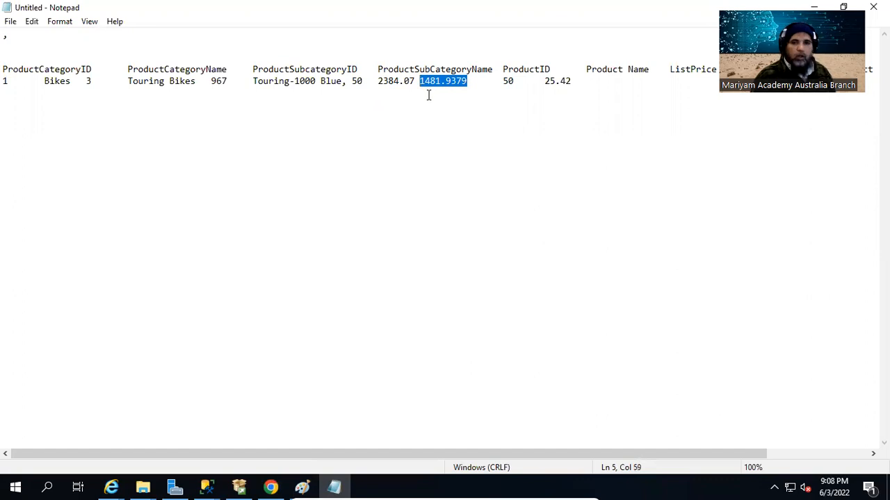
pyautogui.click(271, 487)
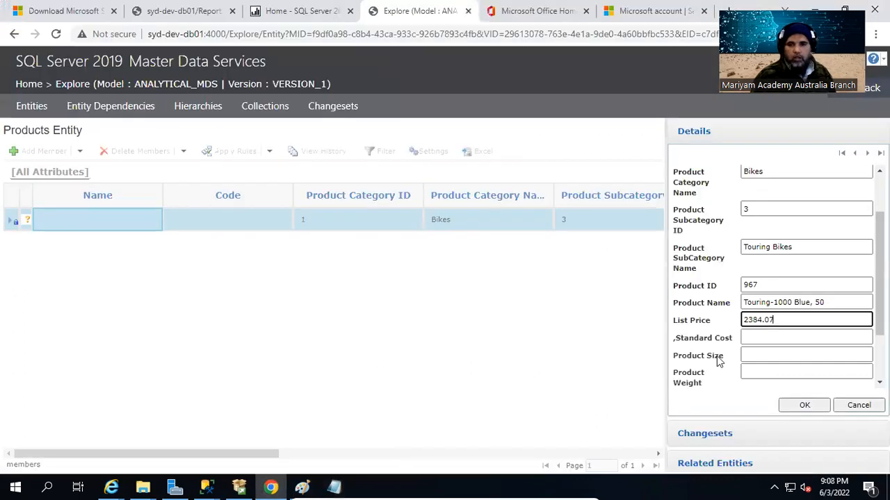
pyautogui.click(779, 339)
pyautogui.write('1481.9379')
# Select the product weight 25.42 in the Notepad row and return to the member's Product Size field in Chrome
pyautogui.click(335, 487)
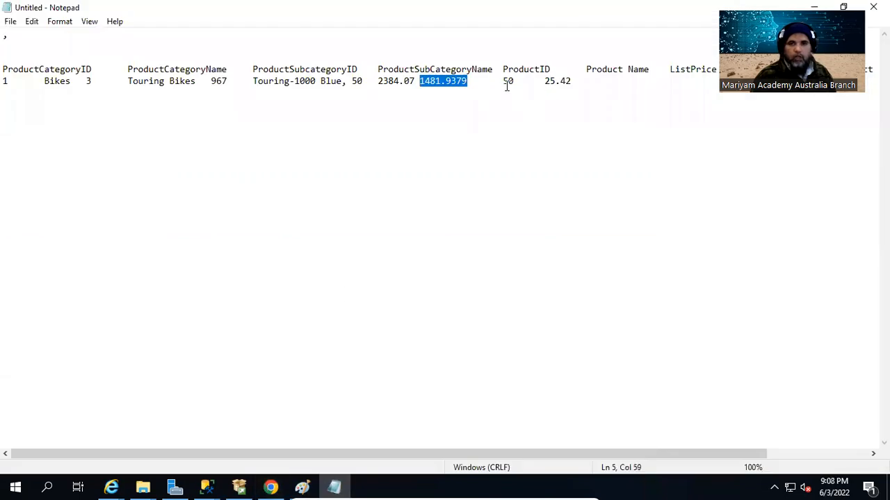
pyautogui.doubleClick(564, 81)
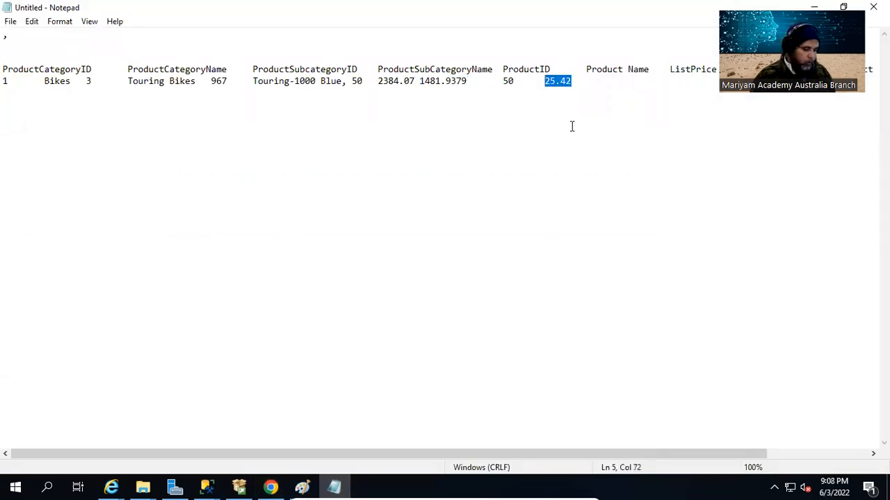
pyautogui.click(349, 486)
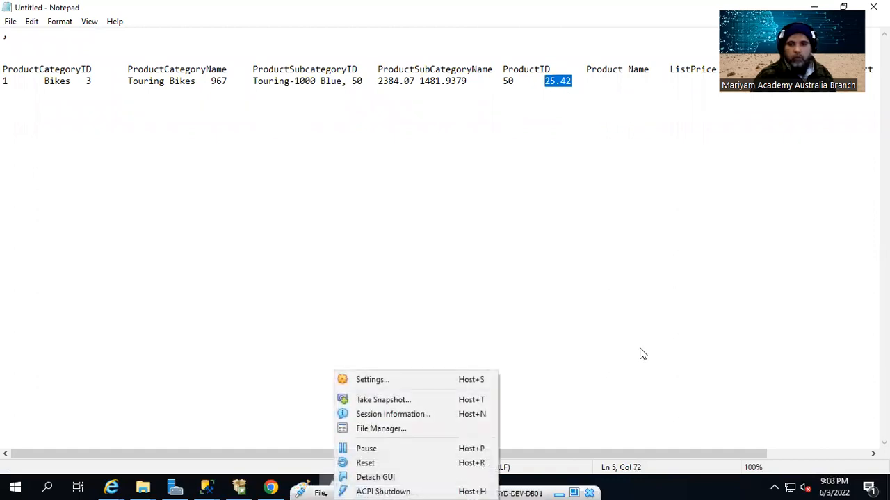
pyautogui.click(606, 366)
pyautogui.click(271, 486)
pyautogui.click(763, 354)
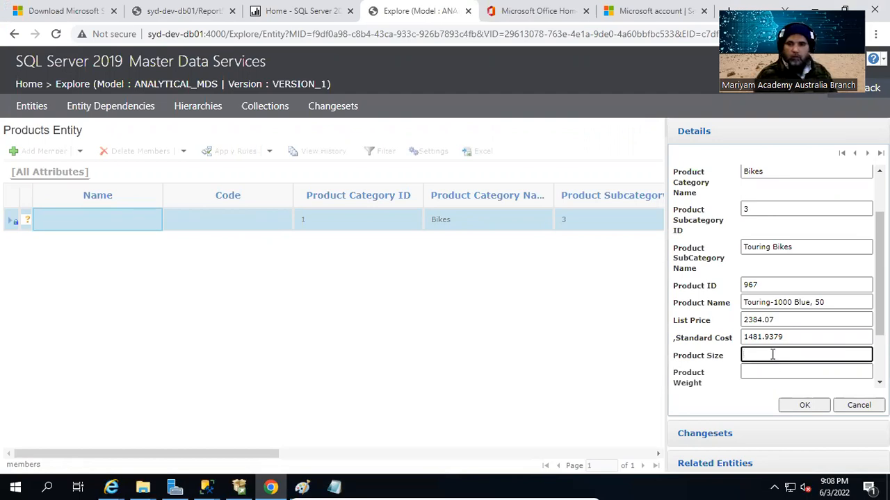
# Check the new member's Product ID, Standard Cost, Product Size and Product Weight fields
pyautogui.click(805, 371)
pyautogui.click(804, 355)
pyautogui.click(804, 335)
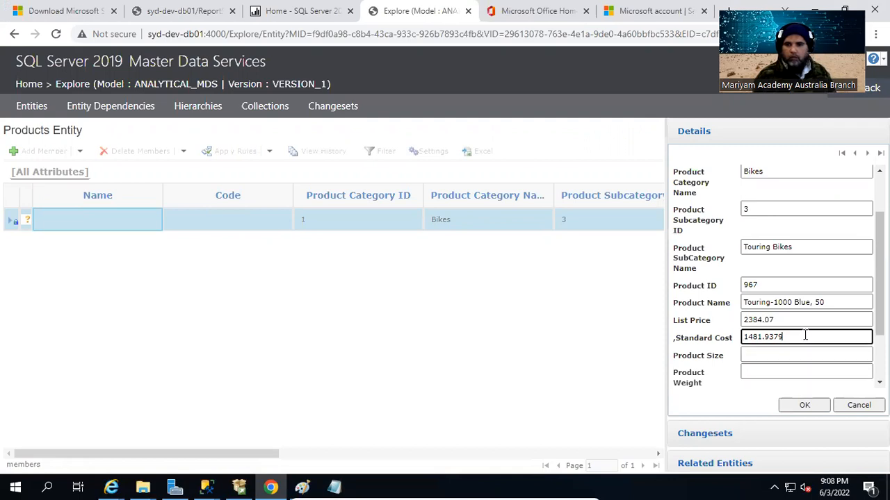
pyautogui.click(210, 349)
pyautogui.scroll(-2, 719, 367)
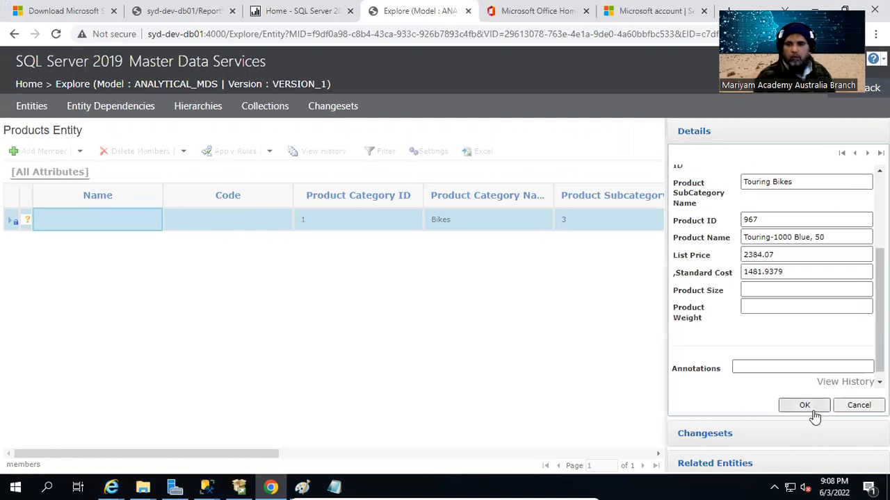
pyautogui.click(788, 304)
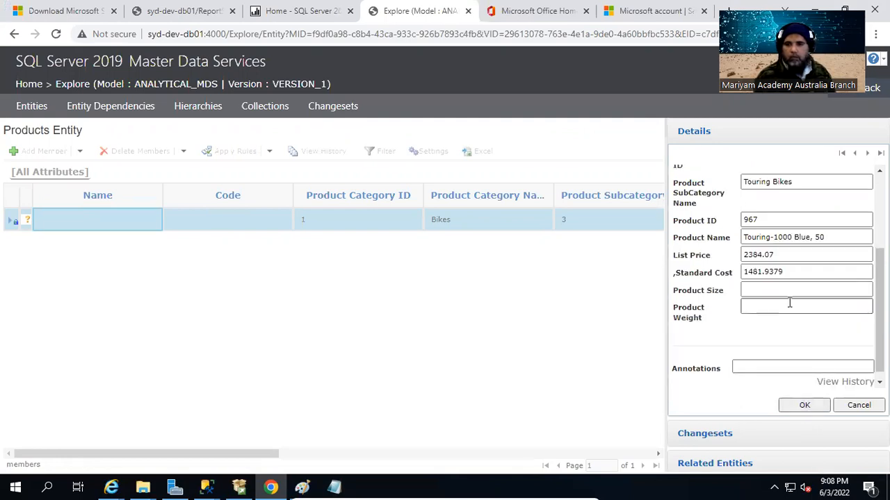
pyautogui.click(790, 290)
pyautogui.click(786, 221)
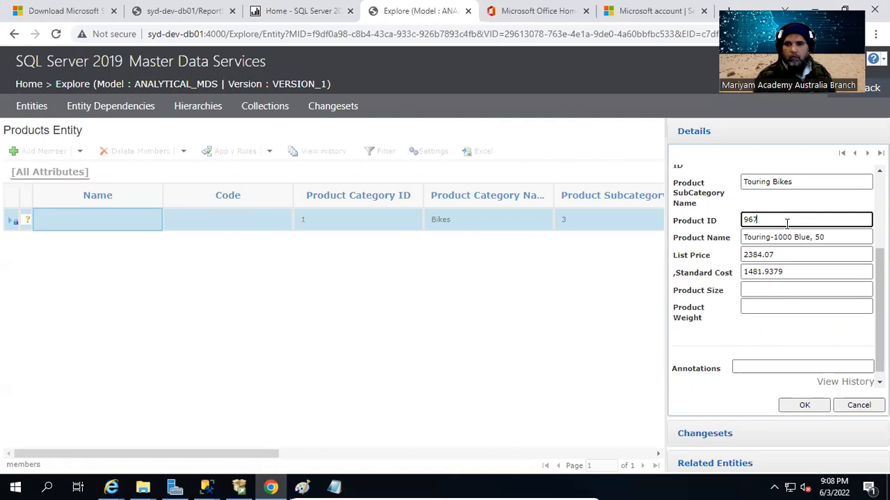
# Save the new member in the Products entity
pyautogui.click(782, 256)
pyautogui.click(805, 406)
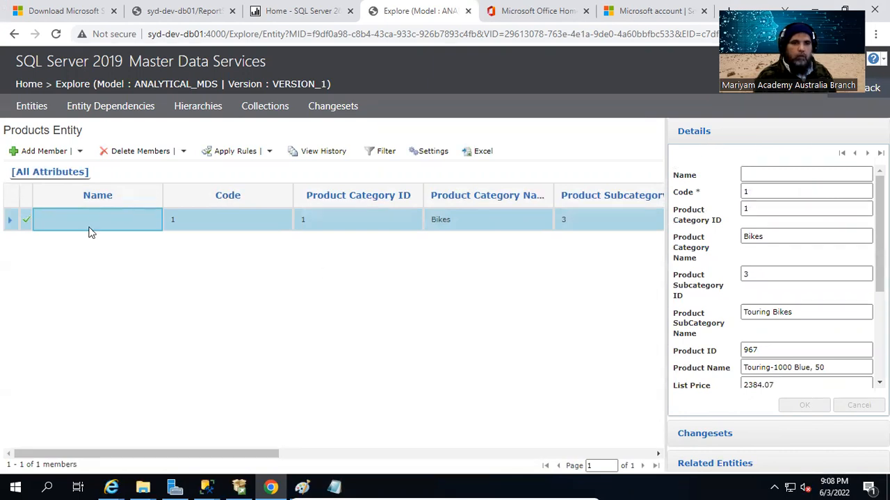
# Take the virtual machine out of full-screen view and review the size and weight values in the Notepad row
pyautogui.click(335, 487)
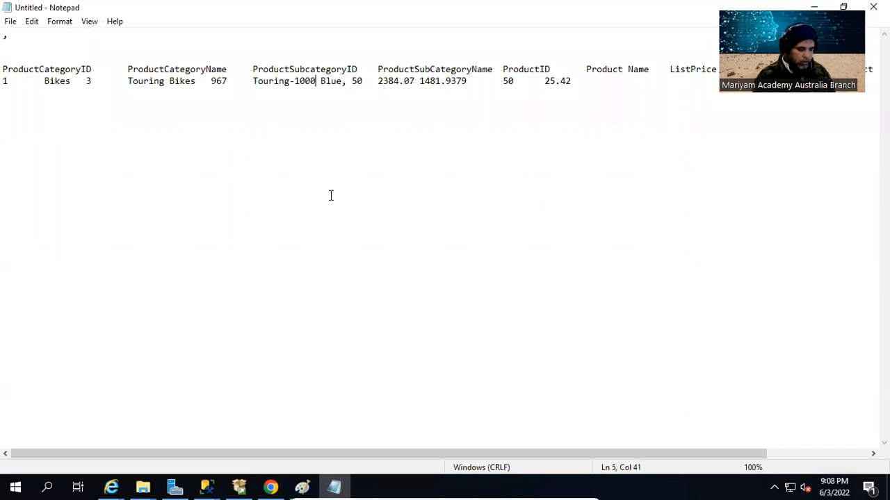
pyautogui.click(557, 484)
pyautogui.click(574, 485)
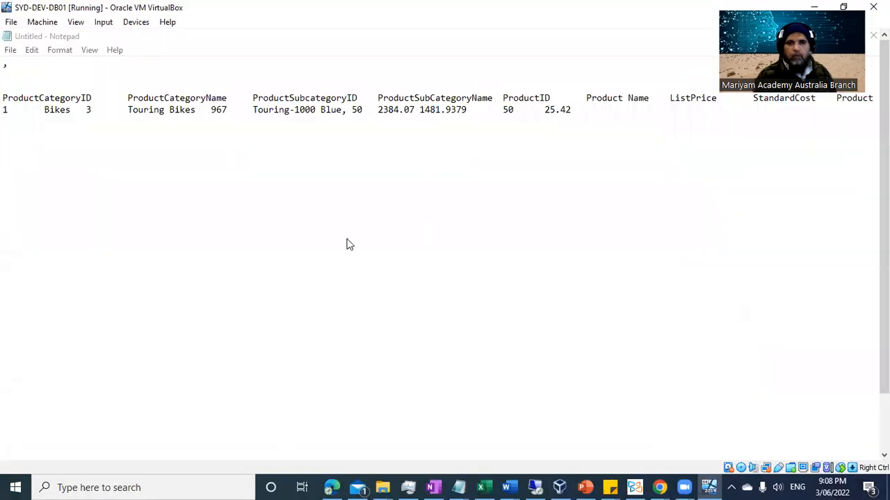
pyautogui.moveTo(419, 110); pyautogui.dragTo(461, 161)
pyautogui.press('super')
pyautogui.press('super')
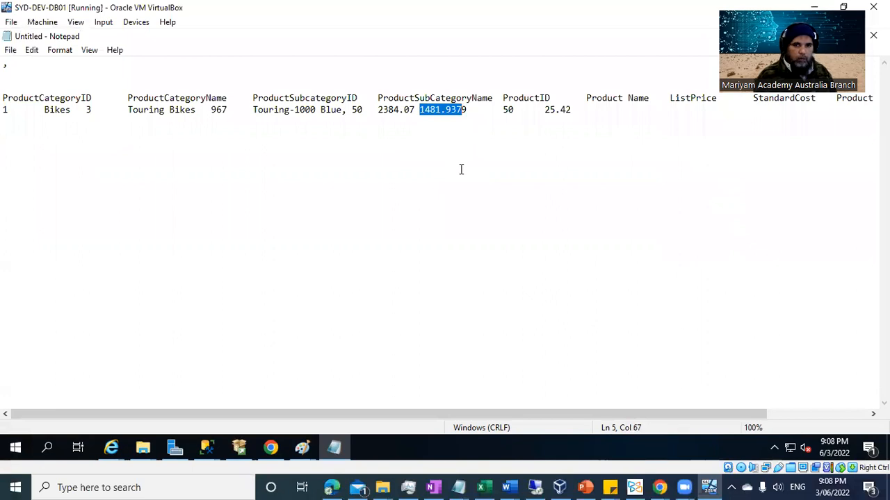
pyautogui.press('alt')
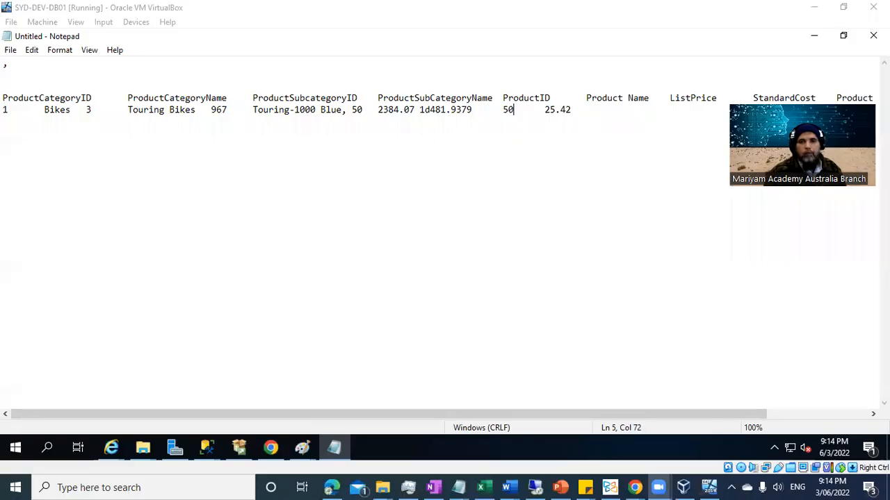
pyautogui.click(419, 139)
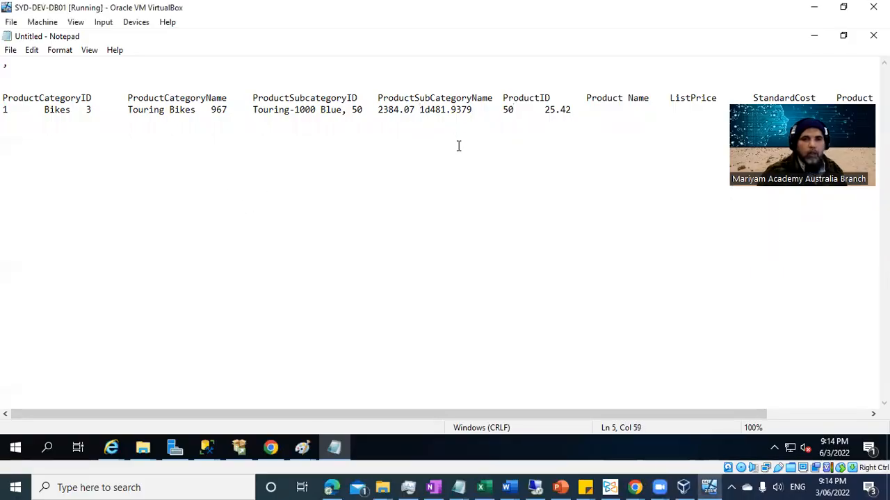
pyautogui.click(506, 155)
pyautogui.click(602, 143)
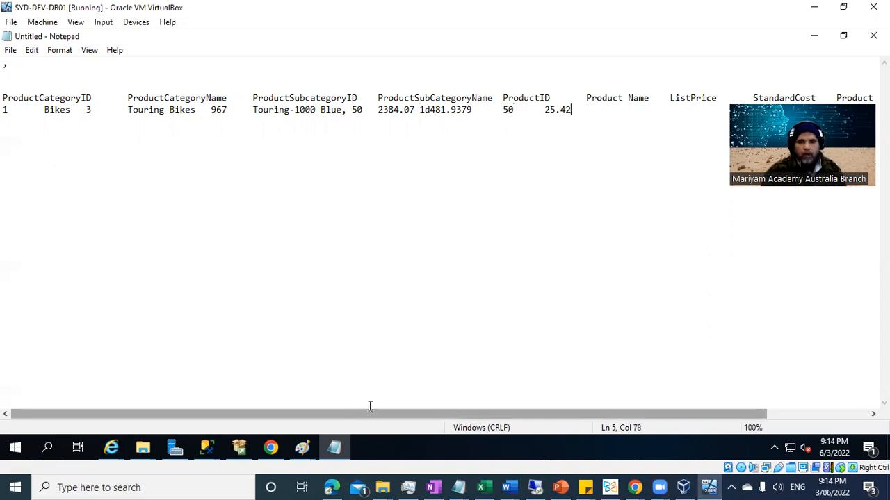
pyautogui.click(270, 448)
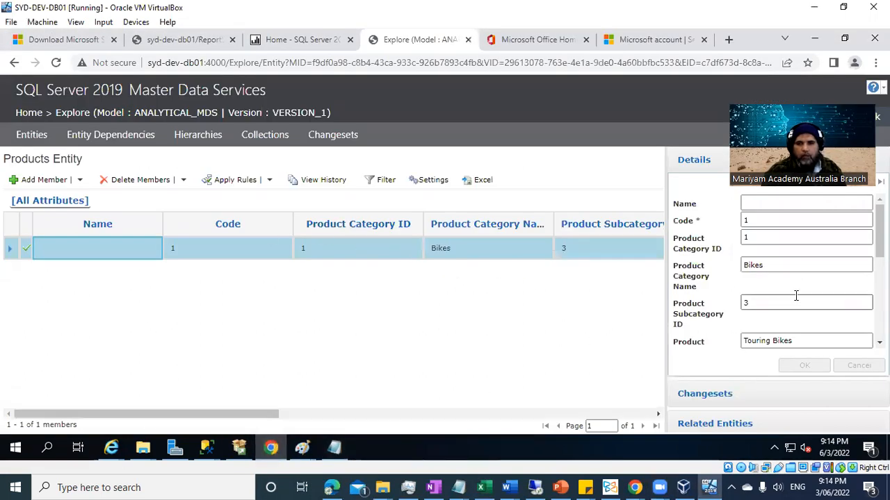
pyautogui.click(270, 447)
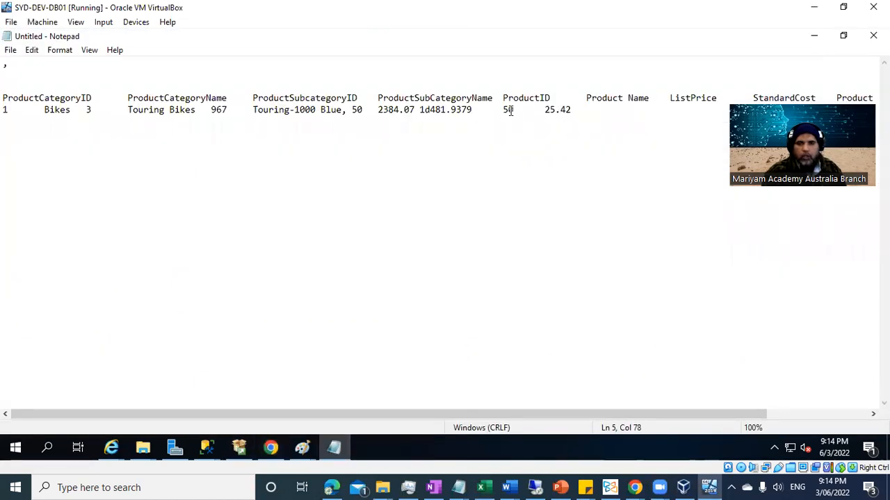
# Set the Products member's Product Size to 50 and Product Weight to 25.42, using the Notepad row
pyautogui.moveTo(580, 109); pyautogui.dragTo(544, 110)
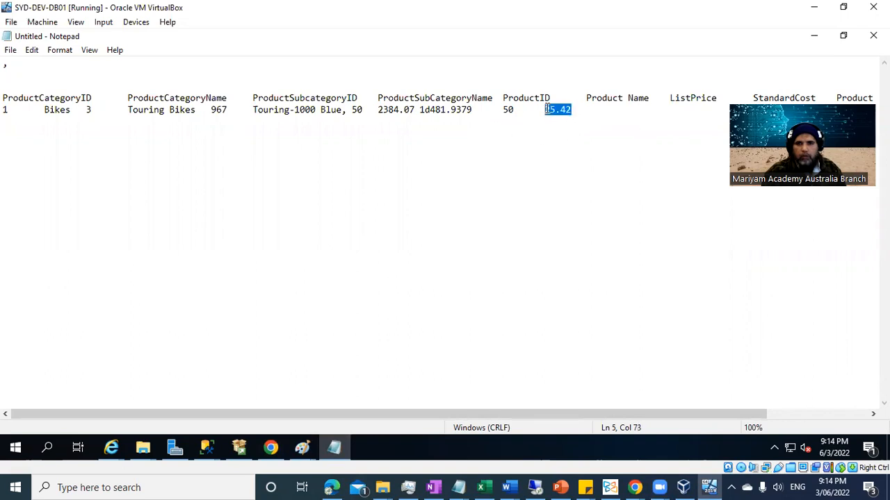
pyautogui.click(278, 448)
pyautogui.scroll(-5, 790, 326)
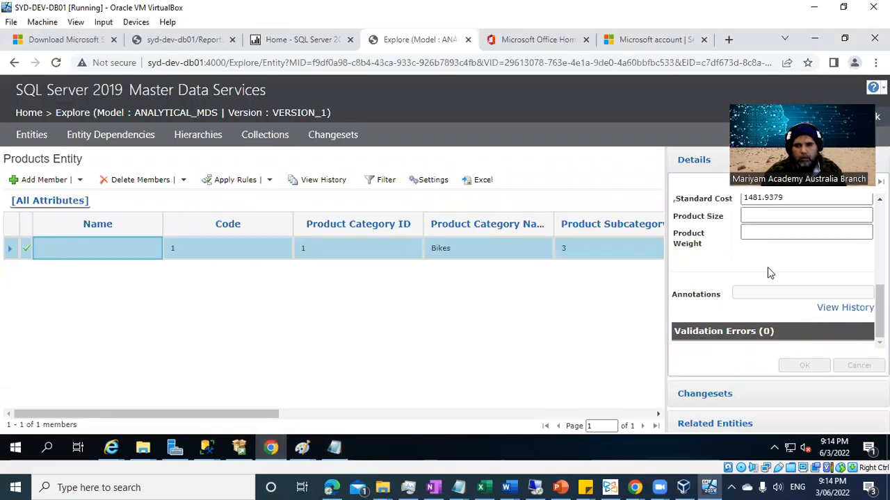
pyautogui.click(763, 215)
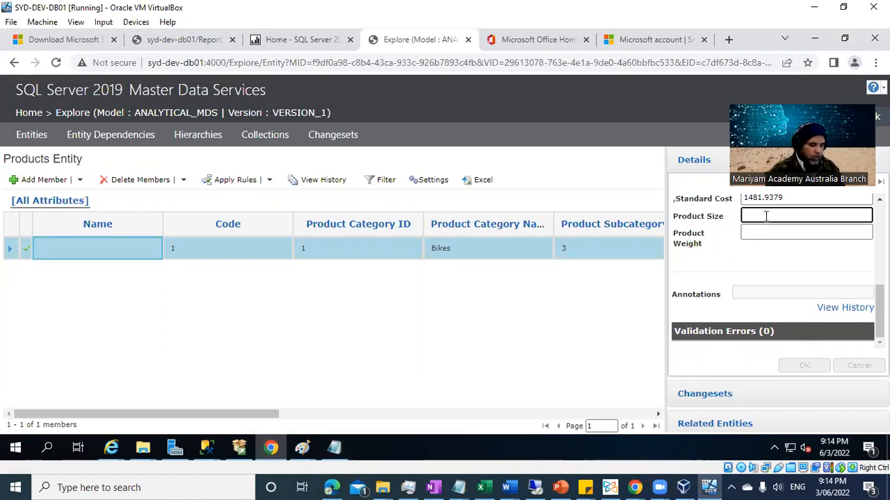
pyautogui.write('50')
pyautogui.press('Tab')
pyautogui.write('25.42')
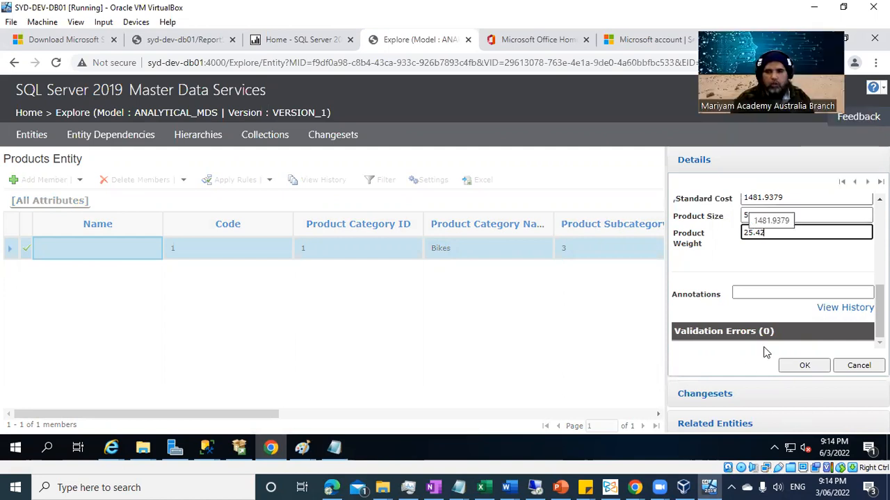
# Return the virtual machine to full-screen view and save the member's size and weight
pyautogui.click(136, 21)
pyautogui.click(89, 37)
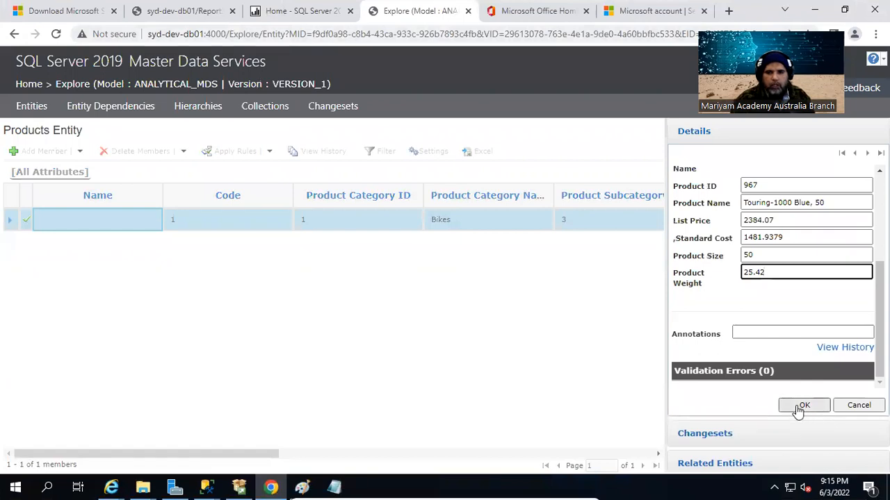
pyautogui.click(799, 409)
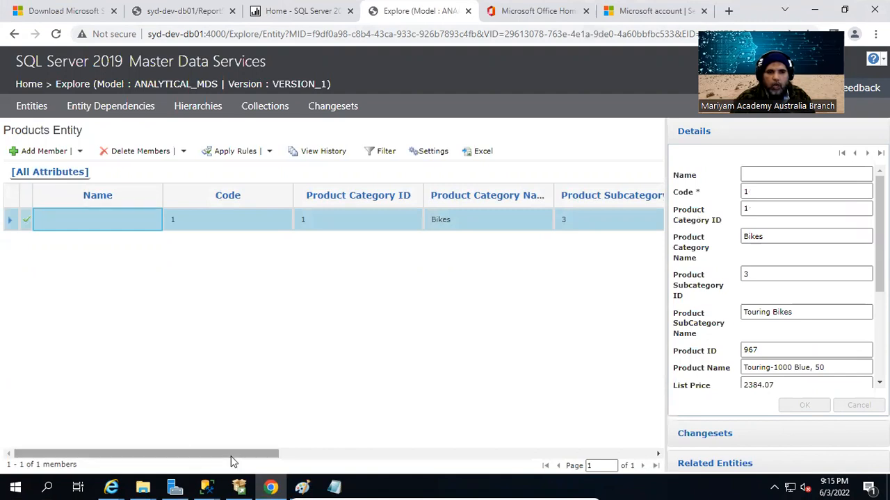
pyautogui.moveTo(343, 455); pyautogui.dragTo(43, 448)
pyautogui.moveTo(122, 452); pyautogui.dragTo(64, 417)
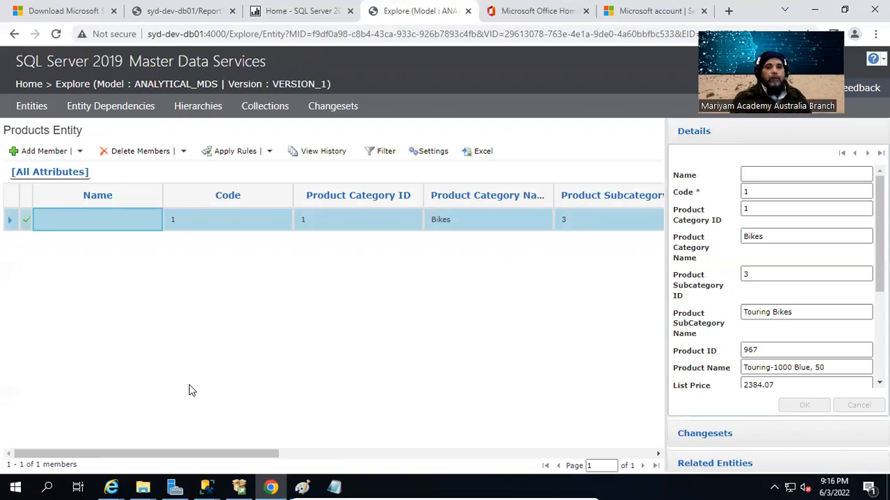
# Start Excel with a blank workbook and display its Master Data add-in commands
pyautogui.click(16, 485)
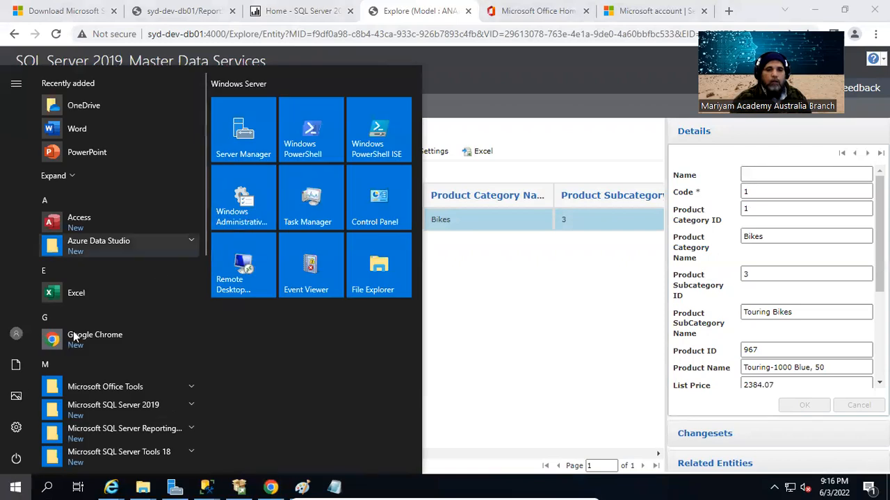
pyautogui.click(78, 294)
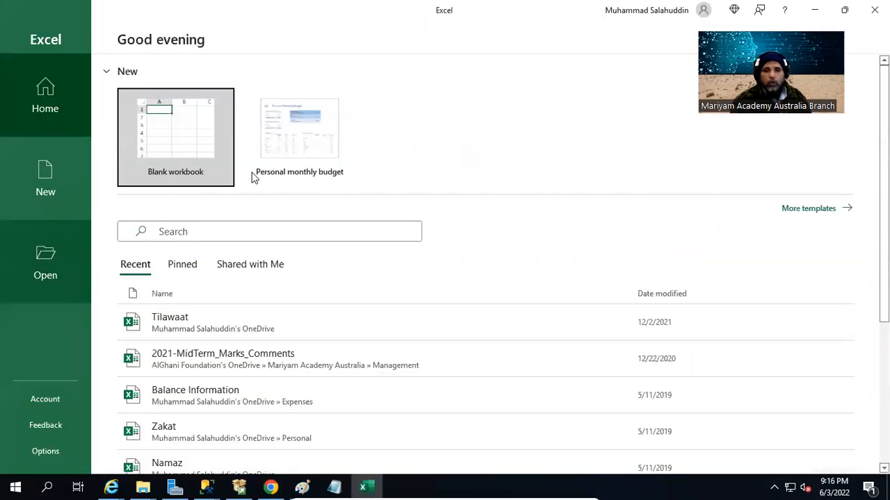
pyautogui.click(178, 136)
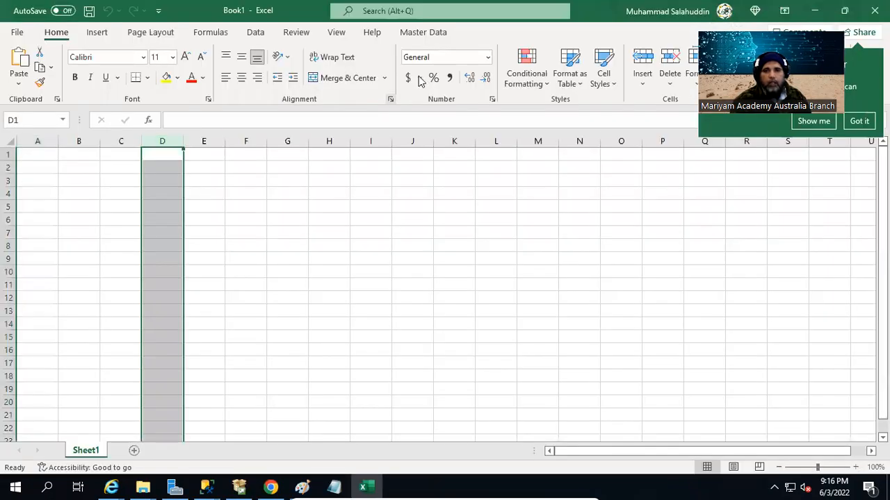
pyautogui.click(422, 38)
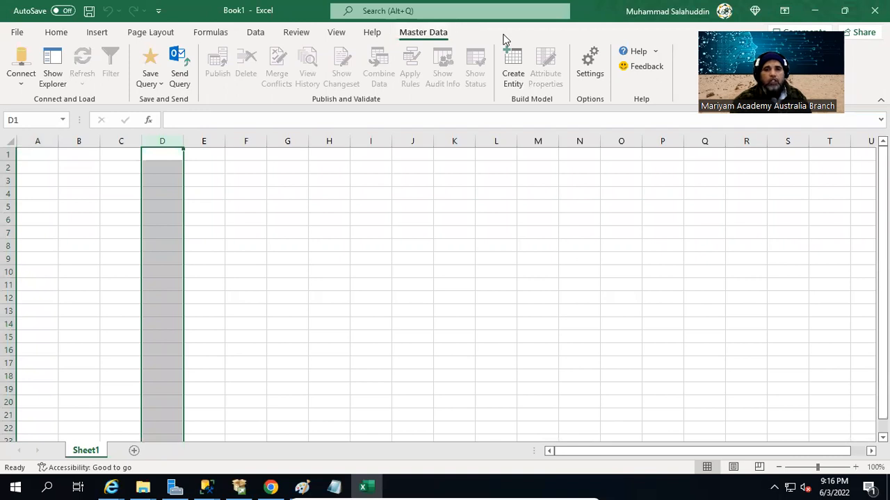
# Switch to Chrome and open the Master Data Services home page in a new tab
pyautogui.click(279, 486)
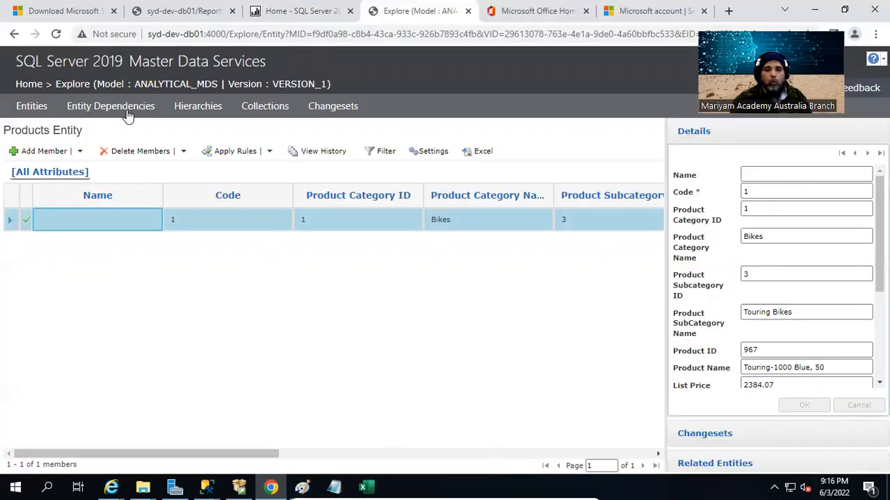
pyautogui.rightClick(33, 89)
pyautogui.click(76, 98)
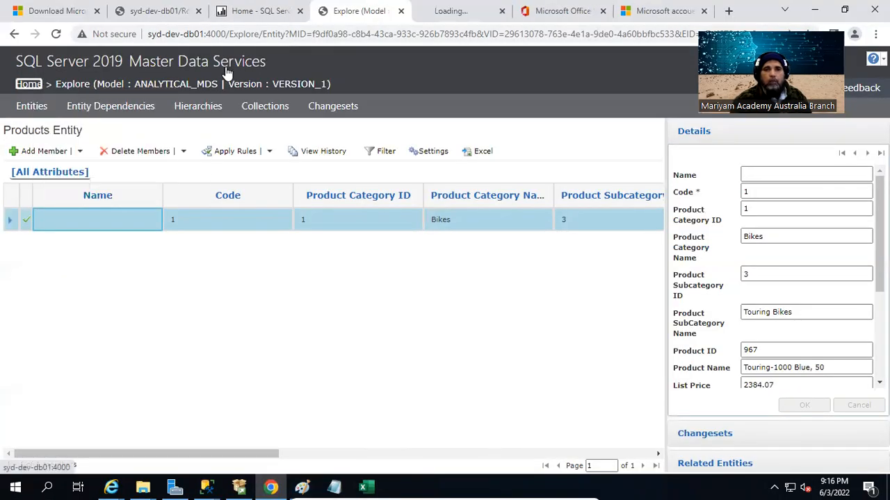
pyautogui.click(457, 11)
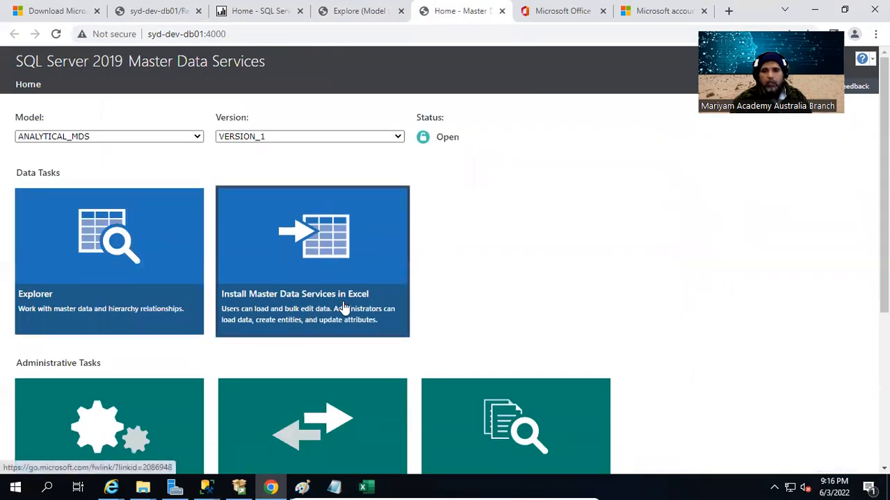
# Close the Microsoft Office and Microsoft account browser tabs
pyautogui.click(555, 17)
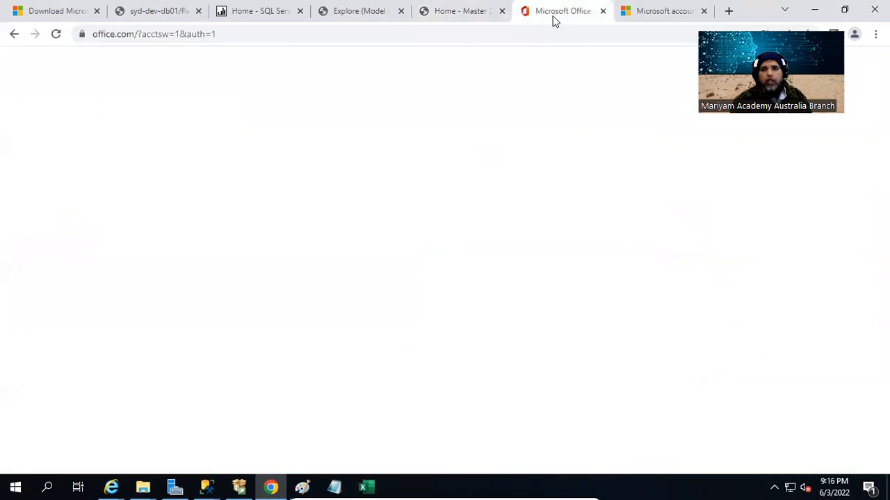
pyautogui.click(602, 11)
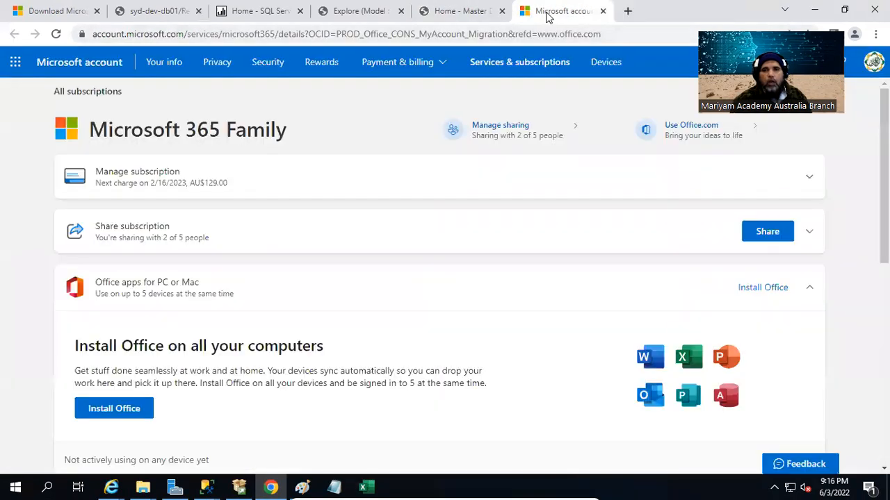
pyautogui.click(704, 11)
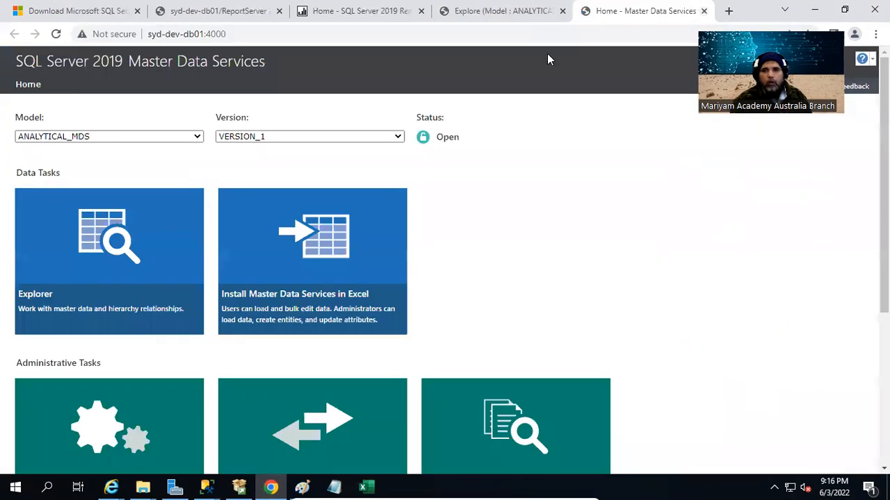
# Open the download page of the Master Data Services Add-in for Excel and select its web address
pyautogui.click(322, 241)
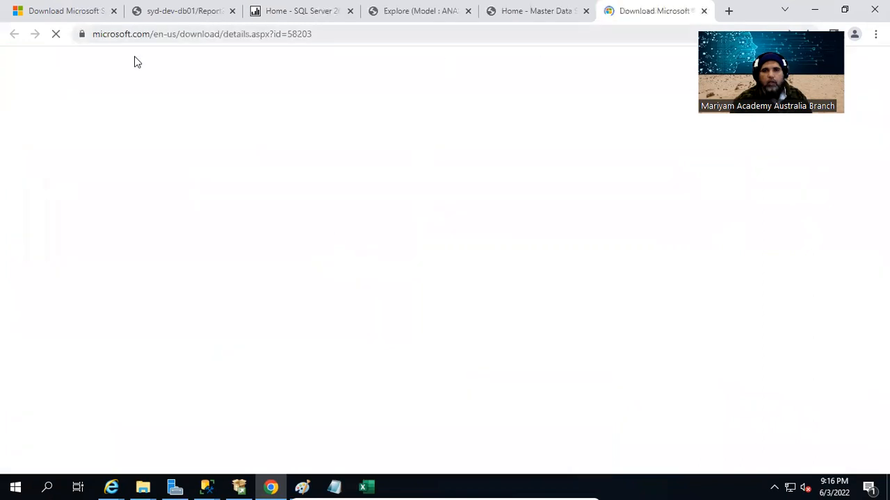
pyautogui.click(265, 36)
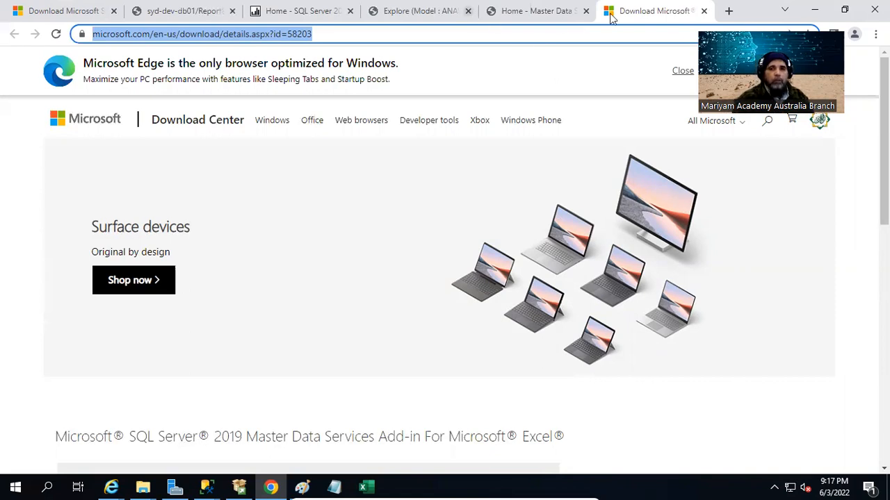
# Return to Excel and start a new Master Data Services connection with the description Development
pyautogui.click(818, 12)
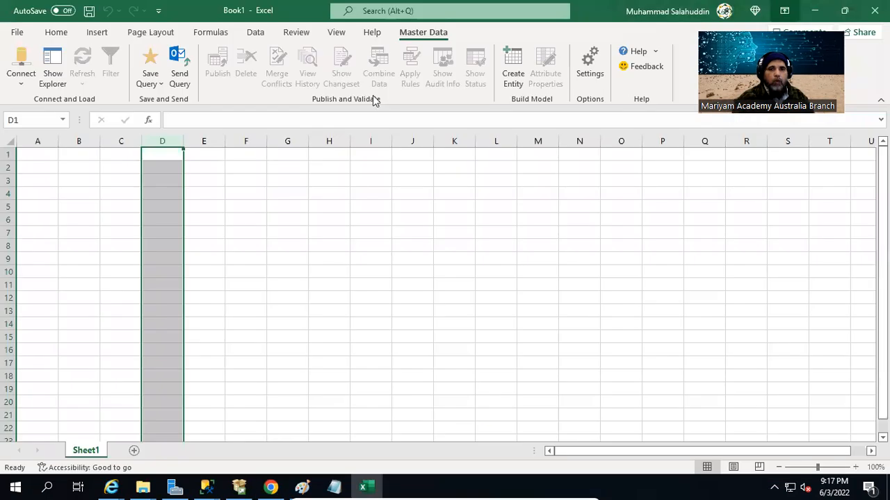
pyautogui.click(21, 84)
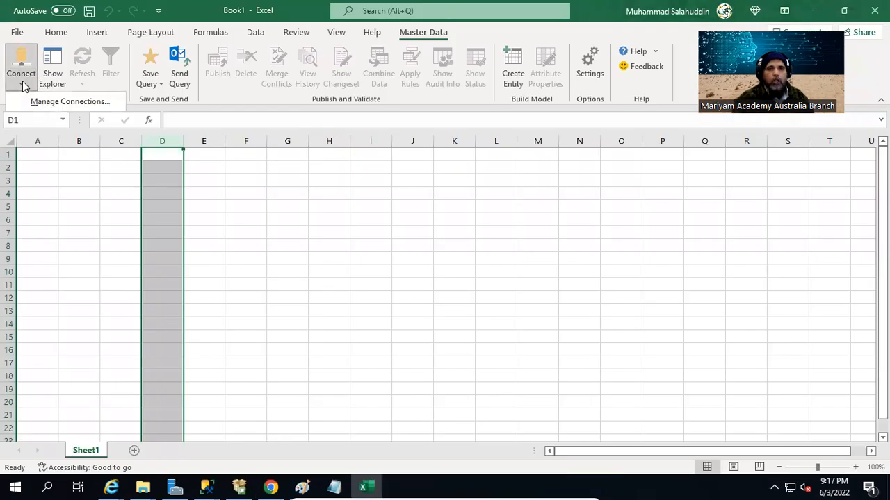
pyautogui.click(82, 106)
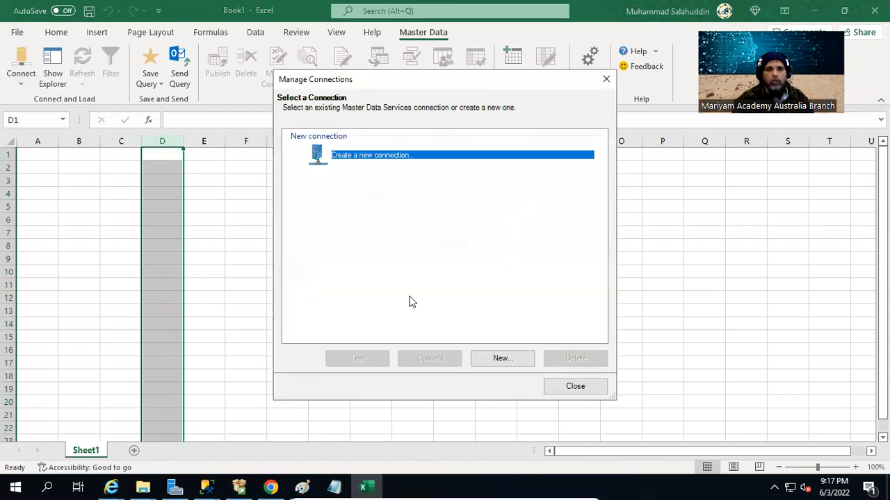
pyautogui.click(485, 360)
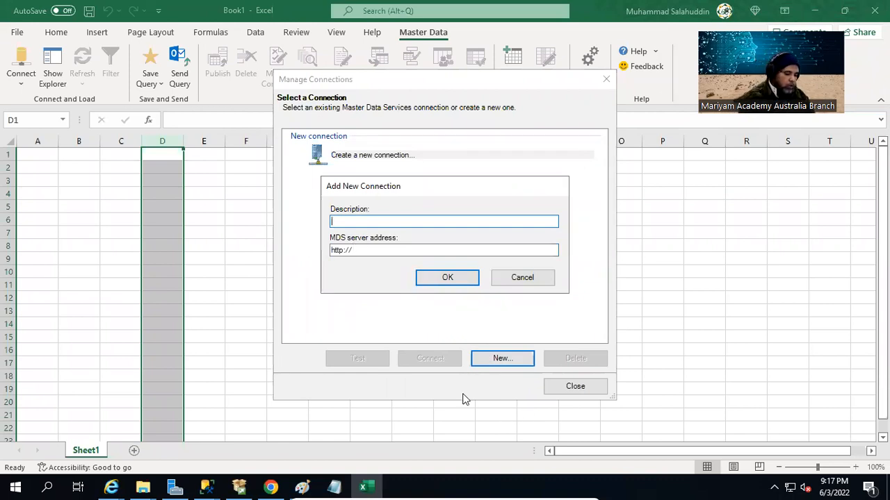
pyautogui.write('D')
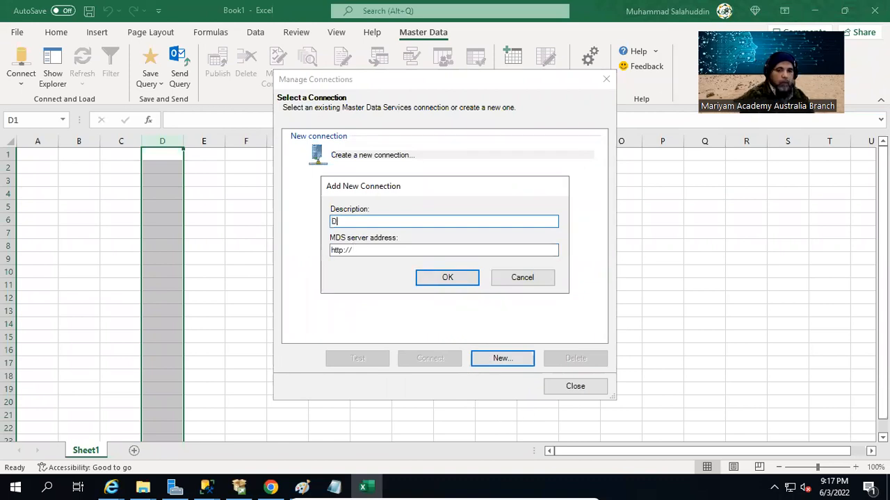
pyautogui.write('evelopment')
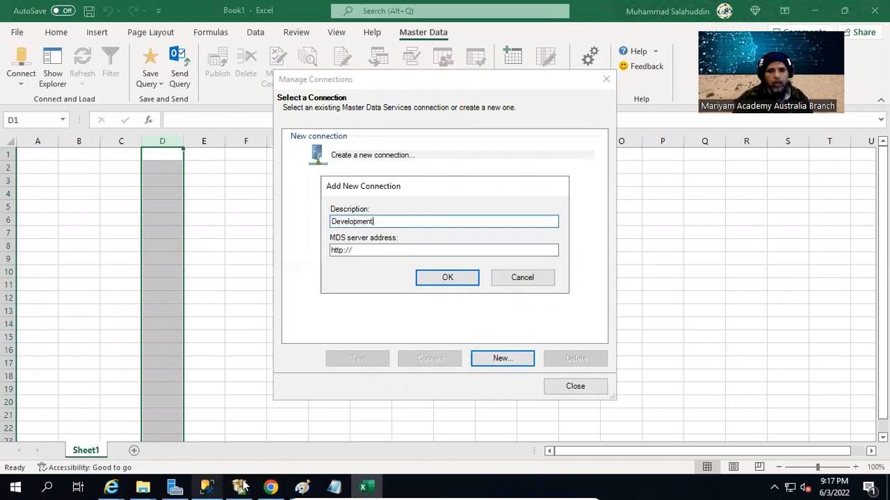
pyautogui.click(270, 486)
pyautogui.click(532, 13)
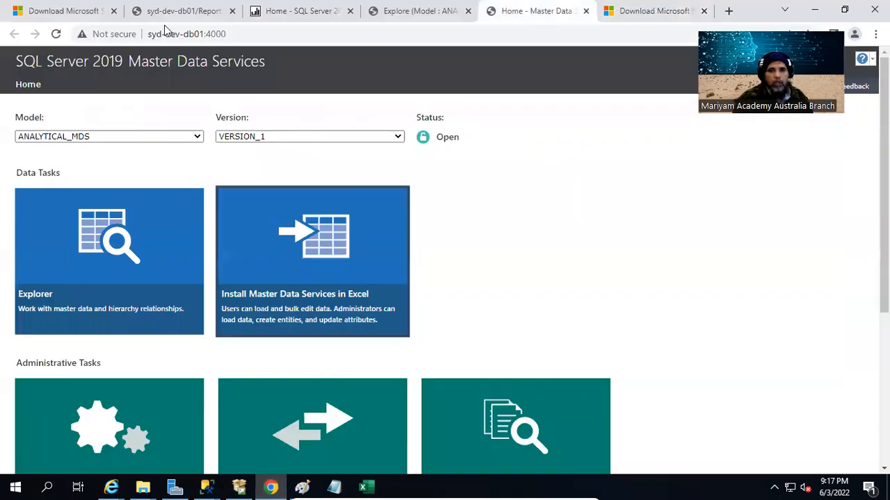
pyautogui.click(253, 36)
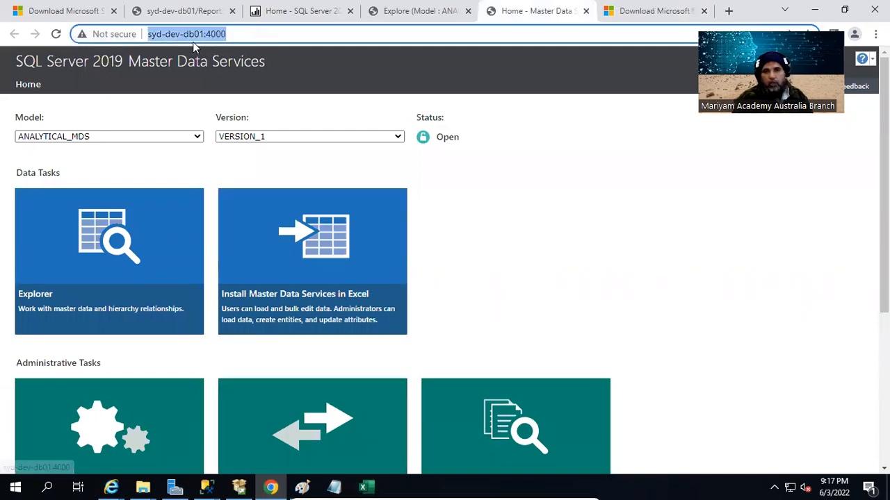
pyautogui.click(366, 486)
pyautogui.click(377, 250)
pyautogui.write('http://syd-dev-d01:4000/')
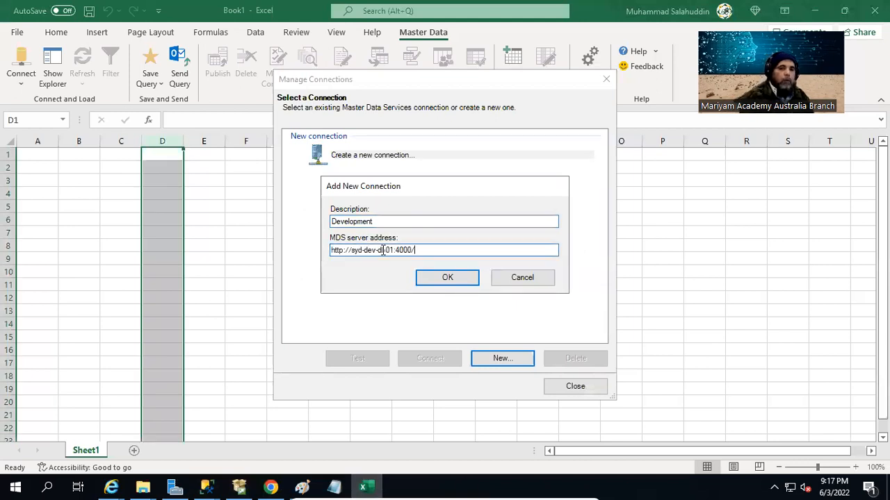
pyautogui.hotkey('ctrl', 'a')
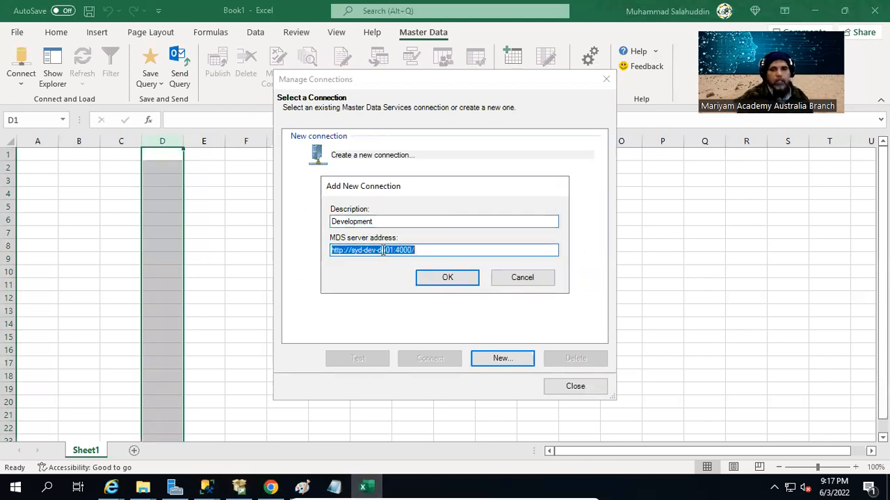
pyautogui.click(437, 280)
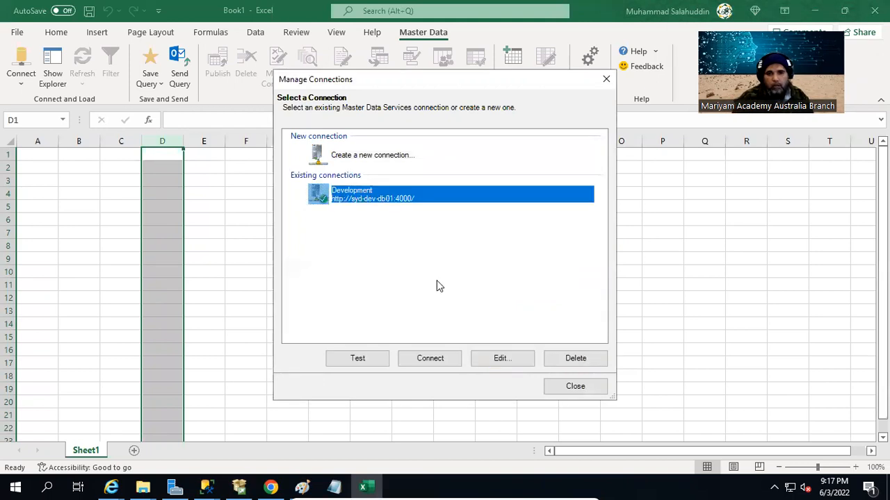
# Test the Development connection and connect to its Master Data Services server
pyautogui.click(374, 365)
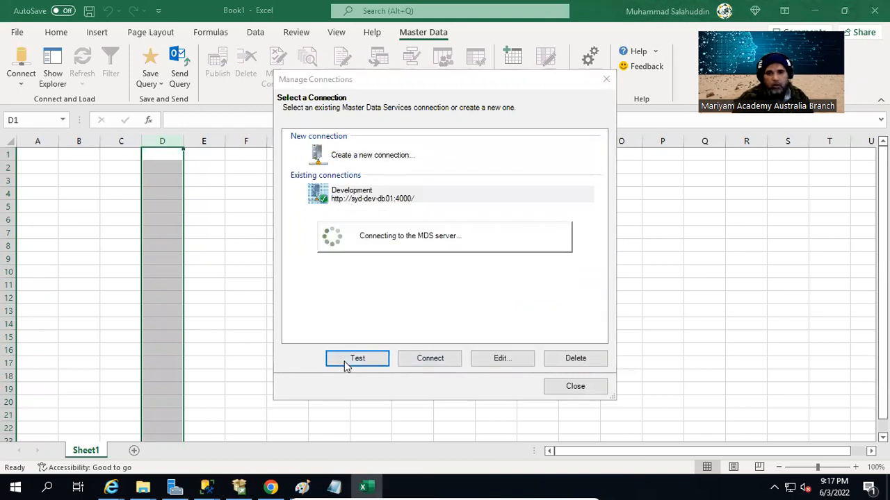
pyautogui.click(491, 291)
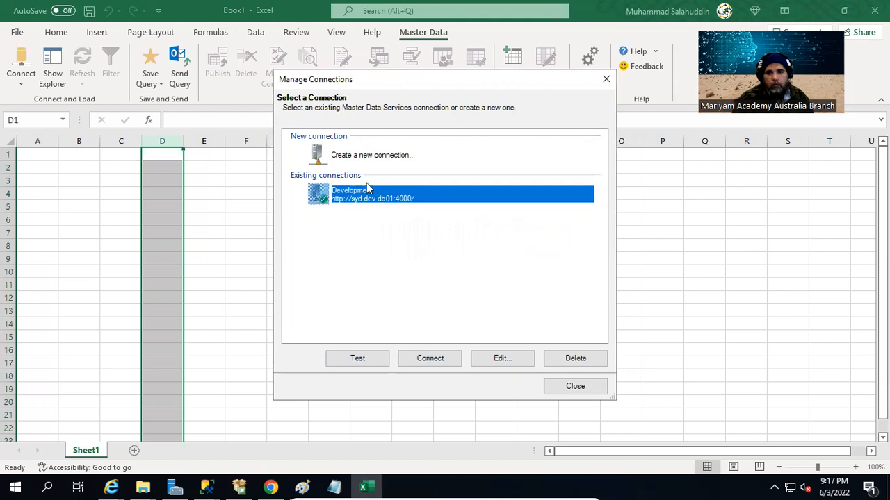
pyautogui.click(428, 358)
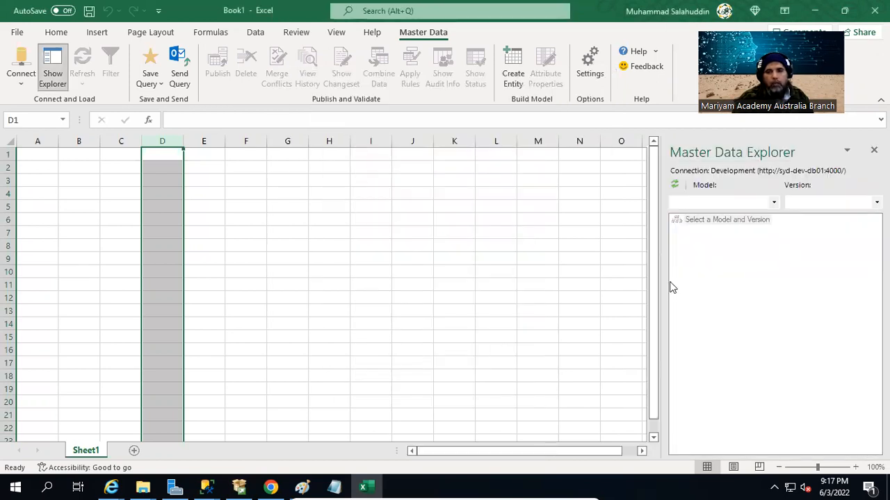
# Load the Products entity of the ANALYTICAL_MDS model into the worksheet and dismiss the accessibility notice
pyautogui.click(771, 203)
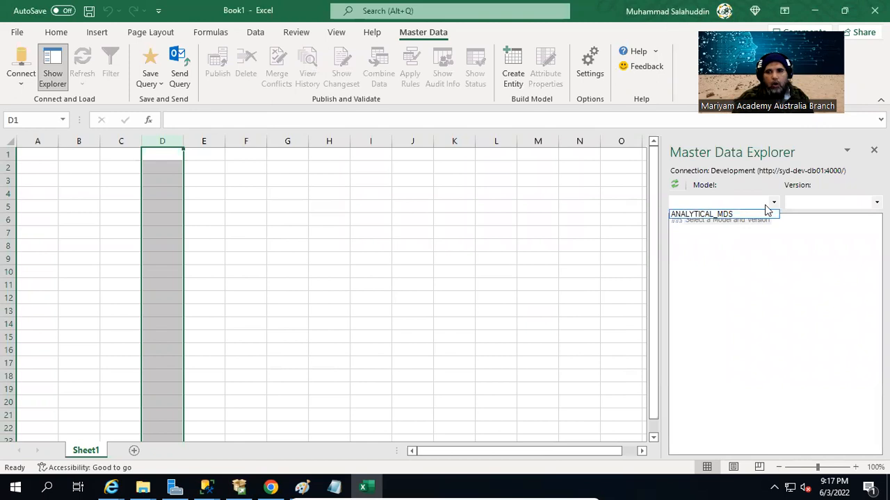
pyautogui.click(708, 215)
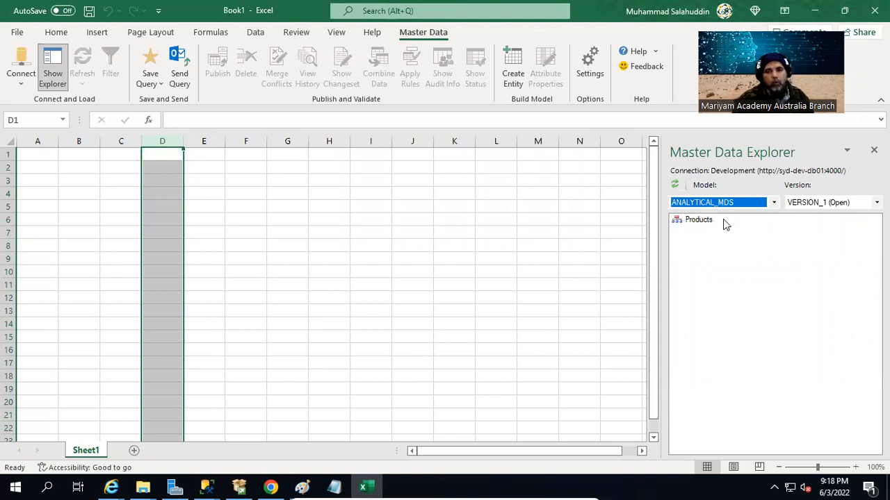
pyautogui.click(723, 220)
pyautogui.doubleClick(688, 220)
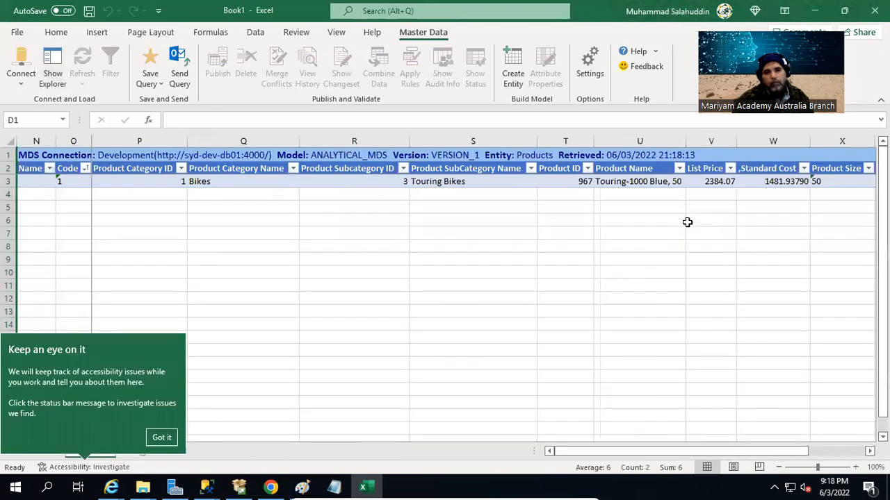
pyautogui.click(165, 437)
# Examine the loaded Products record across its attribute columns from Product Category ID to Product Weight
pyautogui.click(158, 184)
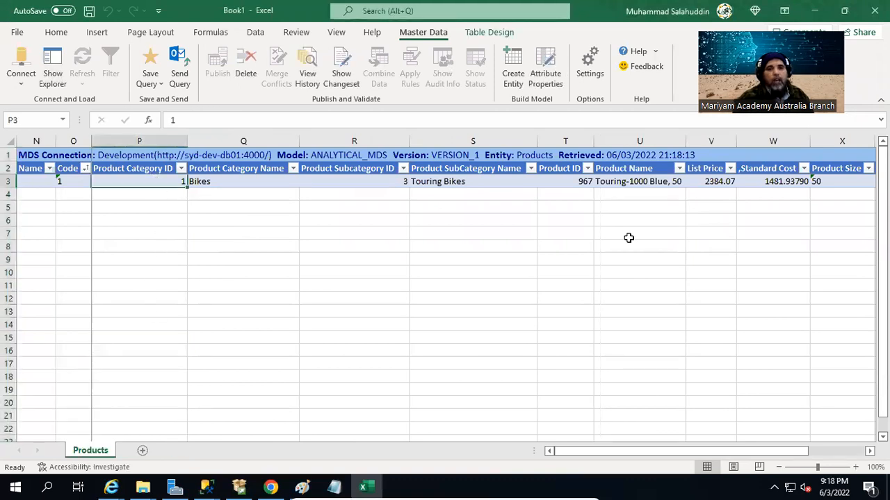
pyautogui.press('Right')
pyautogui.press('Right')
pyautogui.press('Right')
pyautogui.press('Right')
pyautogui.press('Right')
pyautogui.press('Right')
pyautogui.press('Right')
pyautogui.press('Right')
pyautogui.press('Right')
pyautogui.press('Right')
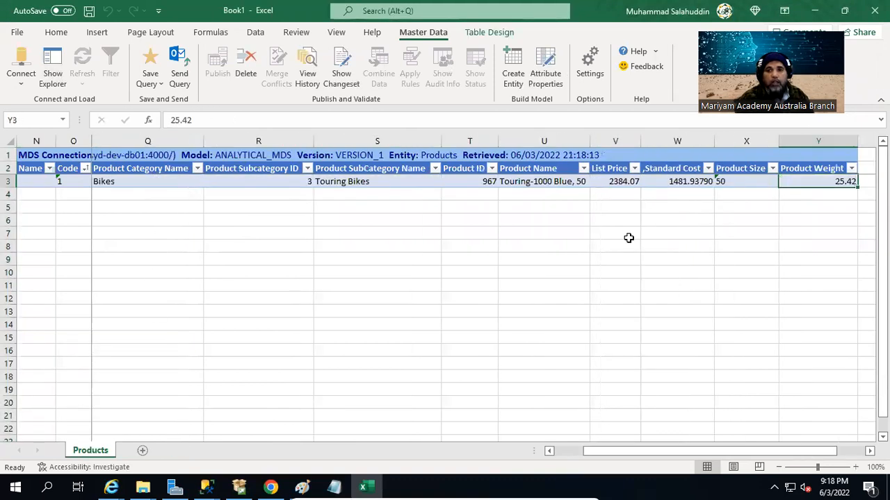
pyautogui.press('Left')
pyautogui.press('Left')
pyautogui.press('Left')
pyautogui.press('Left')
pyautogui.press('Left')
pyautogui.press('Left')
pyautogui.press('Left')
pyautogui.press('Left')
pyautogui.press('Left')
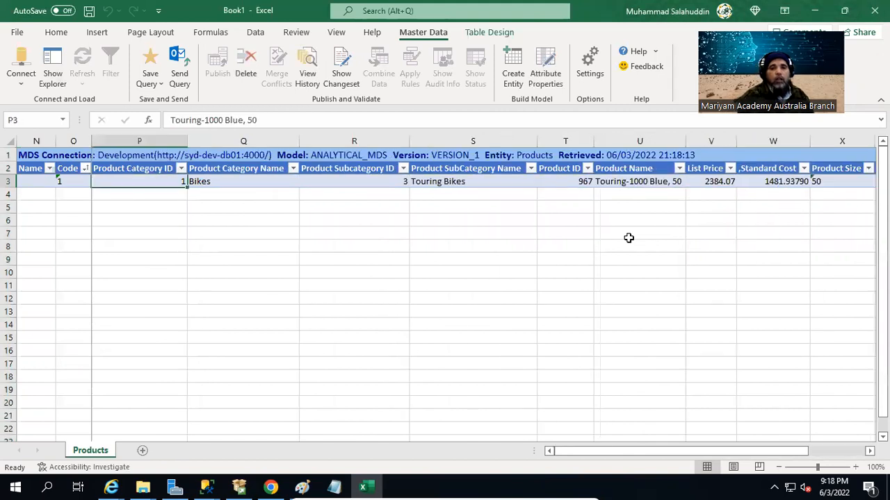
pyautogui.press('Right')
pyautogui.press('Right')
pyautogui.press('Right')
pyautogui.press('Right')
pyautogui.press('Left')
pyautogui.press('Left')
pyautogui.press('Left')
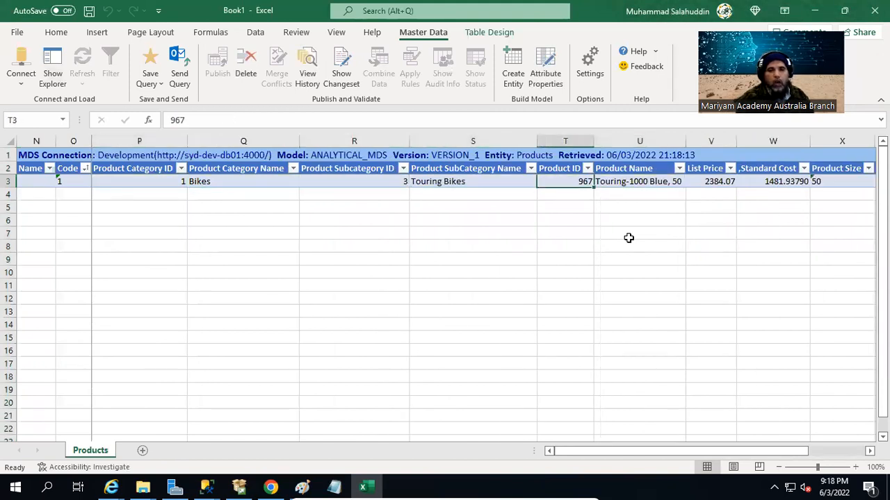
pyautogui.press('Left')
pyautogui.press('Left')
pyautogui.press('Left')
pyautogui.press('Right')
pyautogui.press('Right')
pyautogui.press('Right')
pyautogui.press('Right')
pyautogui.press('Left')
pyautogui.press('Left')
pyautogui.press('Right')
pyautogui.press('Right')
pyautogui.press('Right')
pyautogui.press('Right')
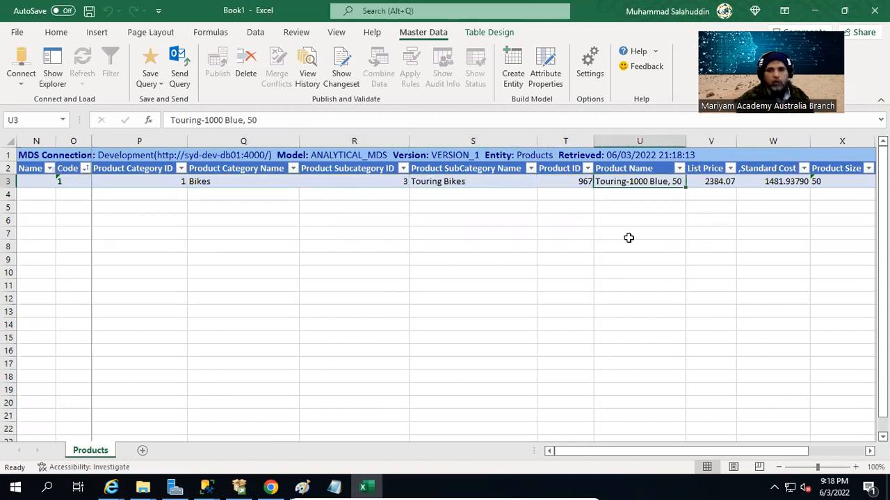
pyautogui.press('Left')
pyautogui.press('Left')
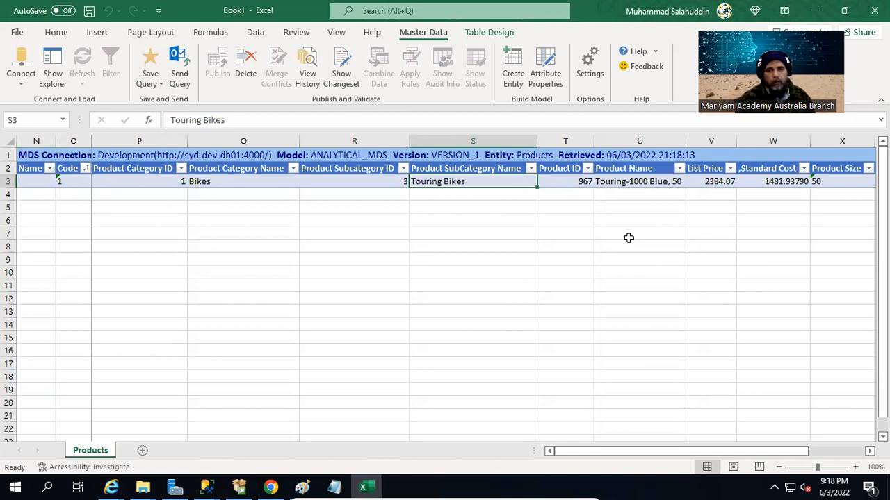
# Open MDS_Product_Information from the Datasets folder and widen its product category name and Product Size columns
pyautogui.click(146, 486)
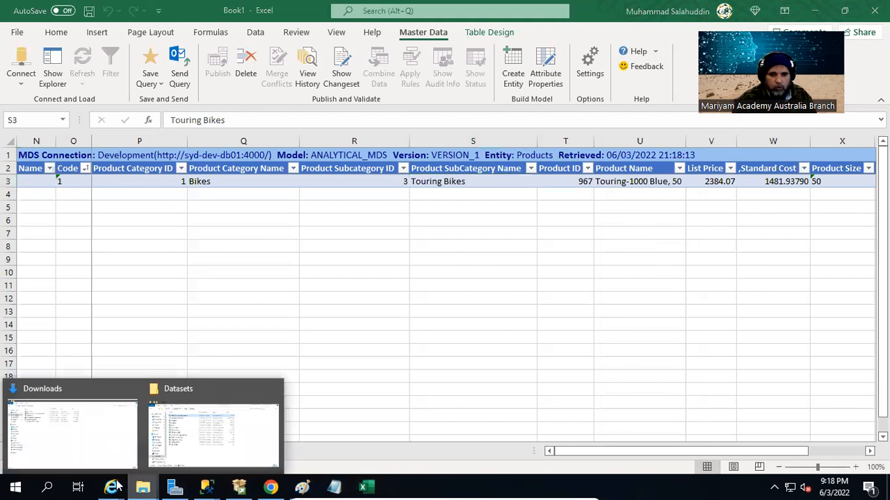
pyautogui.click(230, 446)
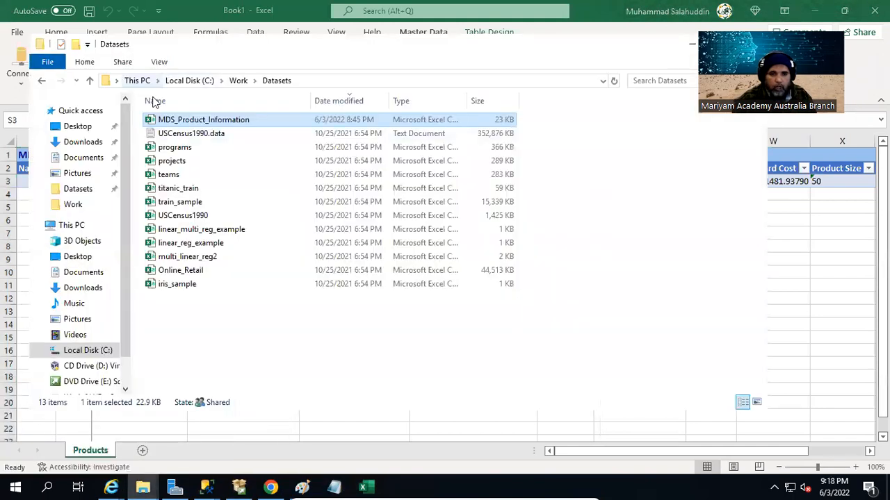
pyautogui.doubleClick(221, 120)
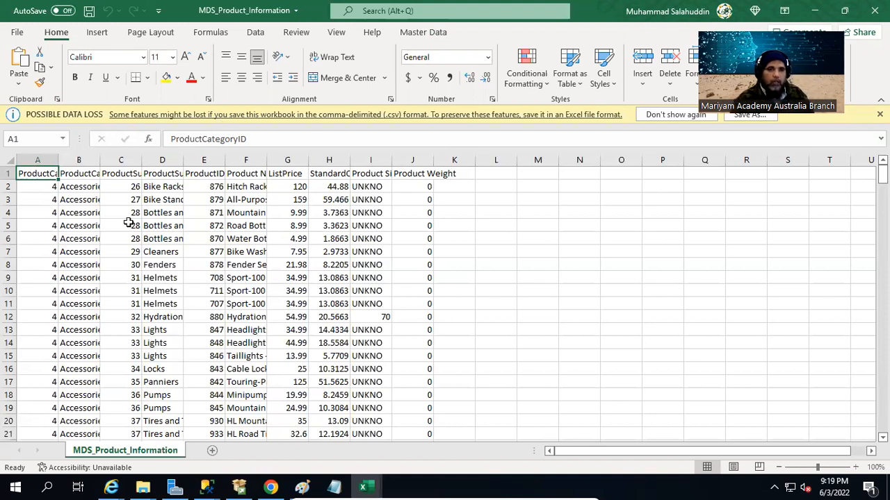
pyautogui.press('Down')
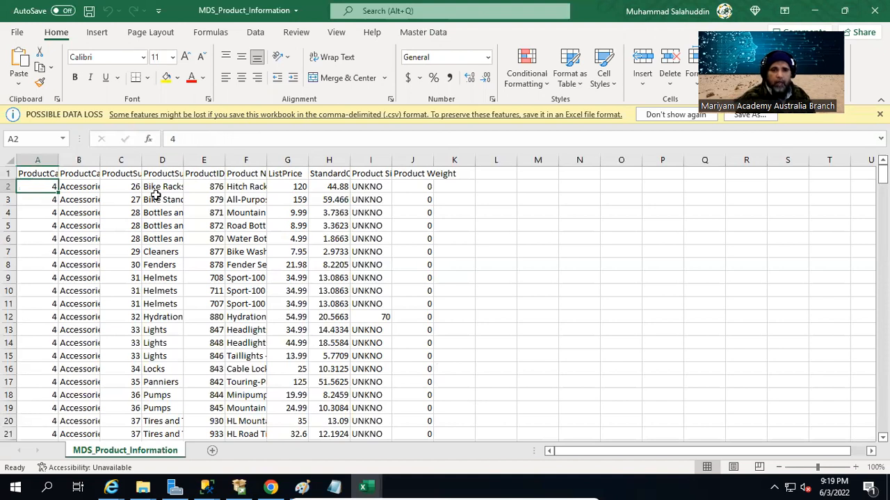
pyautogui.moveTo(101, 161); pyautogui.dragTo(129, 161)
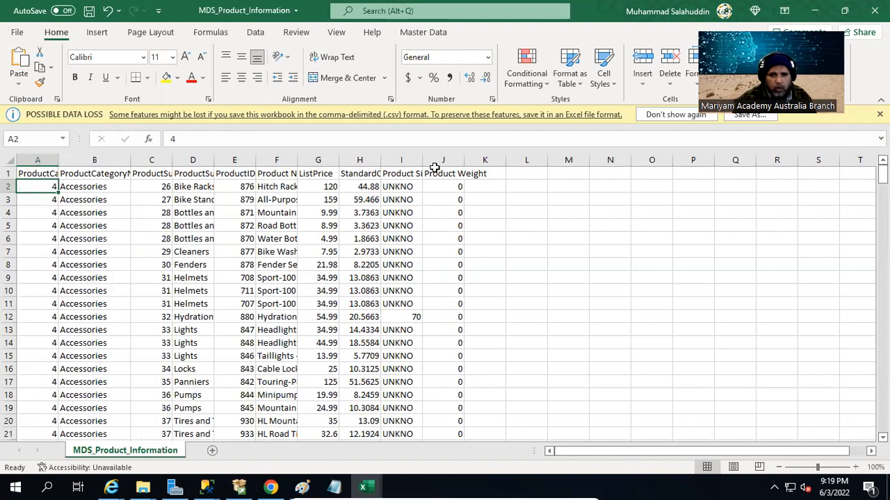
pyautogui.moveTo(422, 160); pyautogui.dragTo(455, 160)
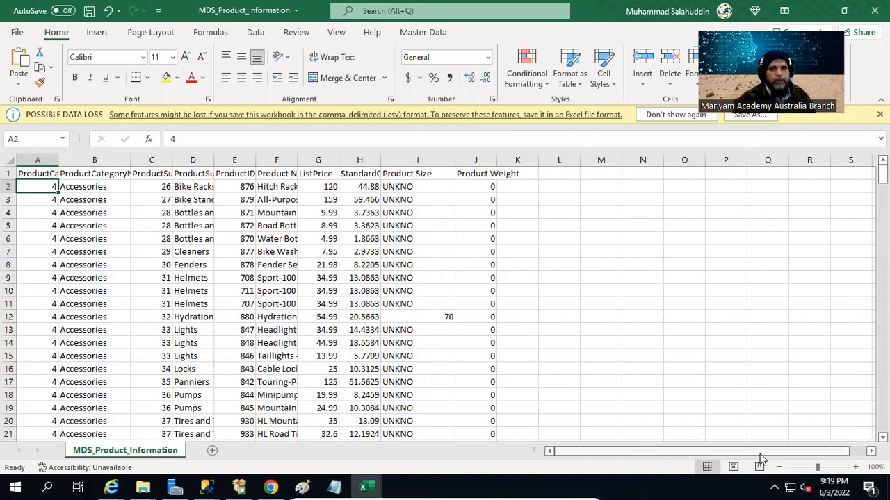
# Copy all product rows below the header in columns A to J of MDS_Product_Information
pyautogui.hotkey('ctrl', 'shift', 'Right')
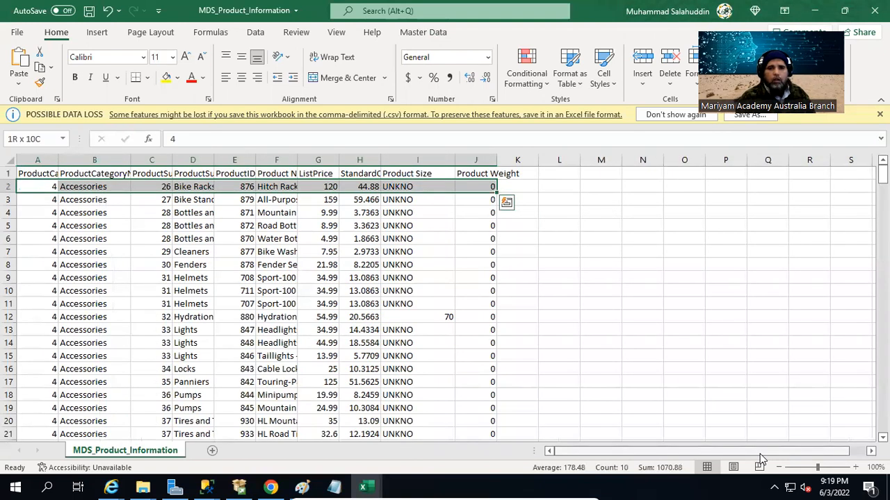
pyautogui.hotkey('ctrl', 'shift', 'Down')
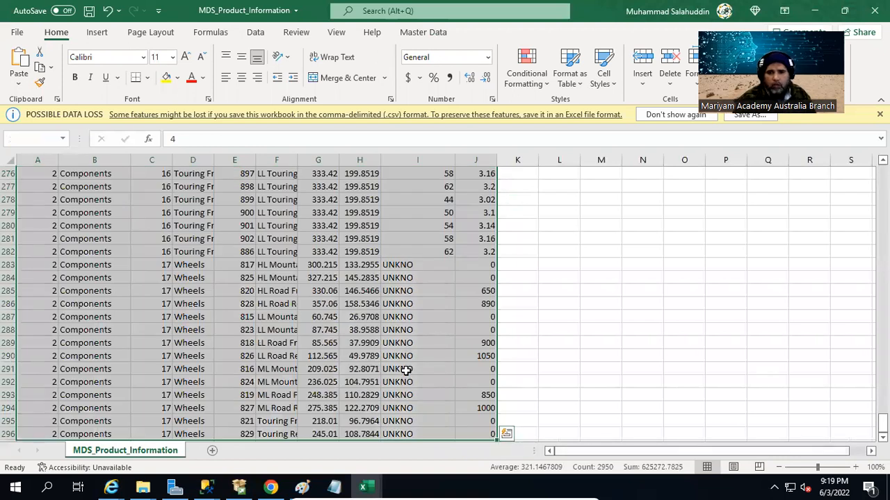
pyautogui.scroll(3, 407, 369)
pyautogui.scroll(18, 407, 367)
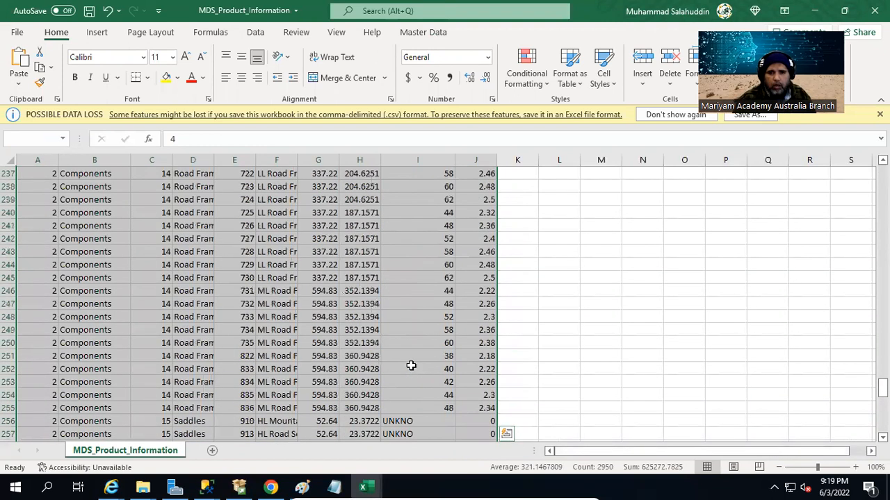
pyautogui.scroll(19, 410, 366)
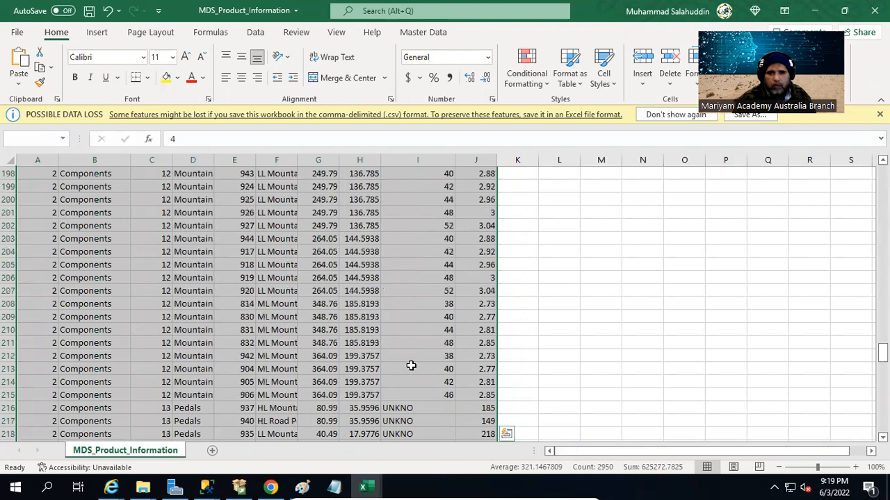
pyautogui.scroll(20, 410, 366)
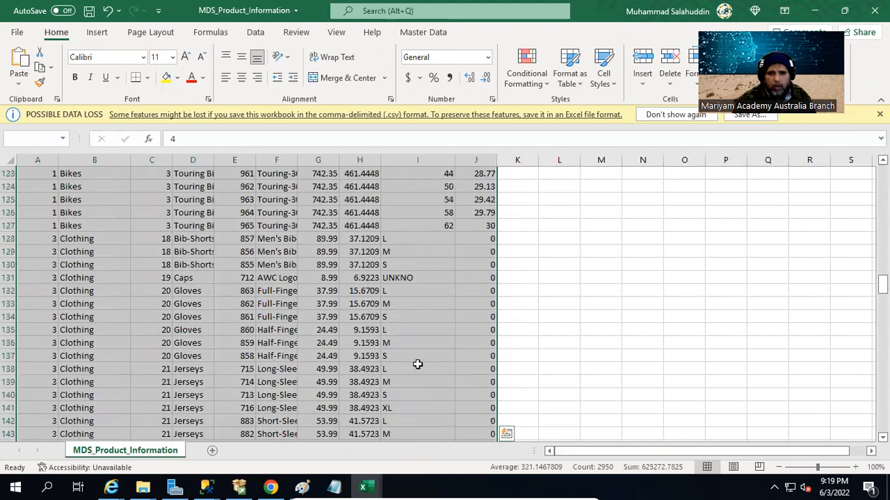
pyautogui.scroll(12, 416, 356)
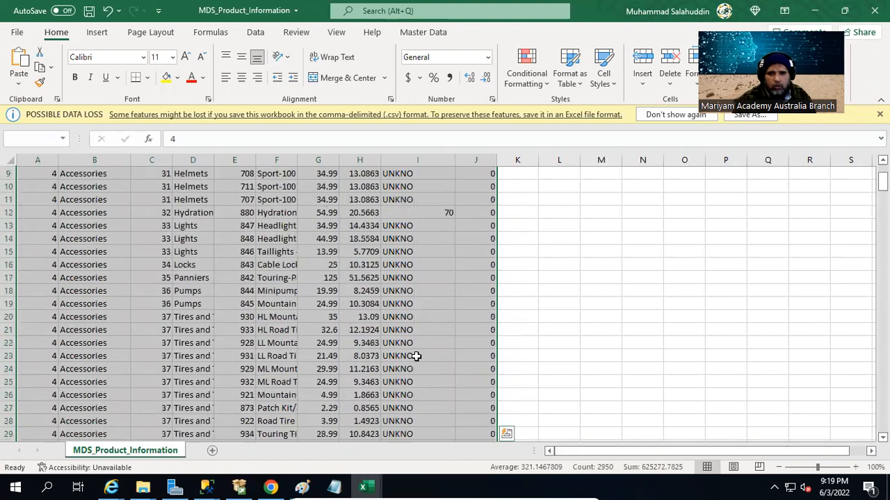
pyautogui.scroll(-5, 413, 353)
pyautogui.scroll(-5, 411, 352)
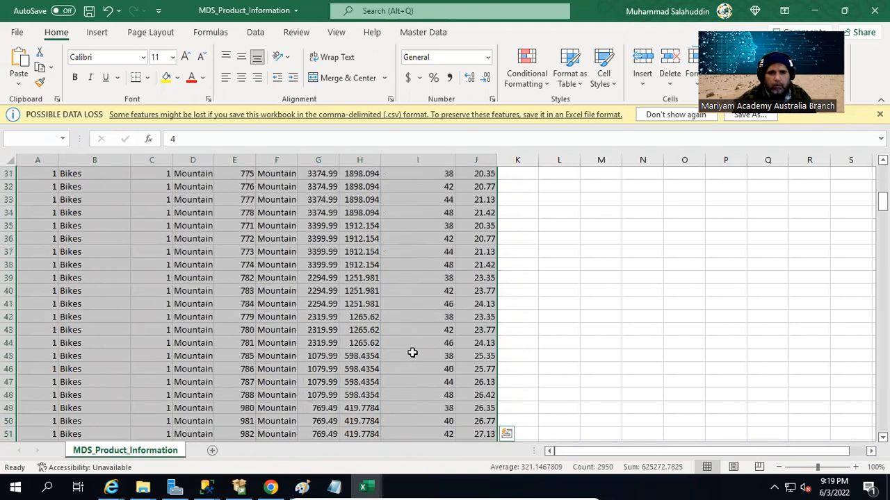
pyautogui.scroll(10, 421, 358)
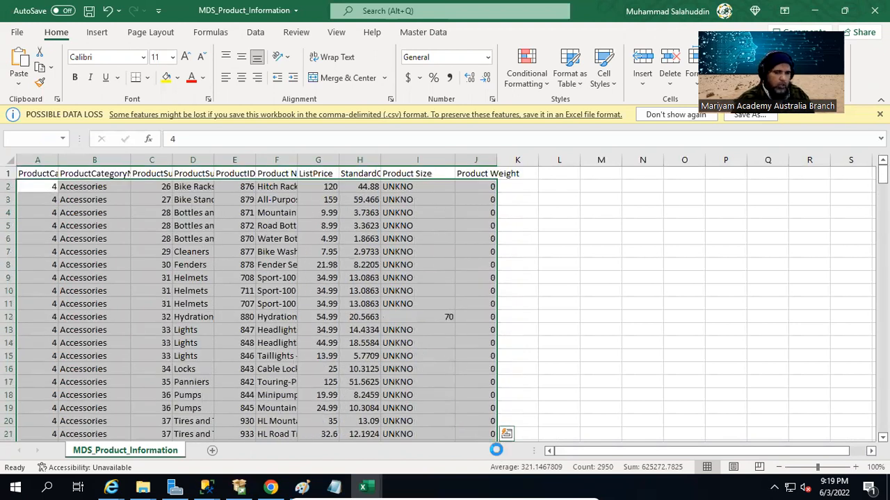
pyautogui.hotkey('ctrl', 'c')
# Paste the copied product rows into the Products sheet of Book1, starting at cell P4 under Product Category ID
pyautogui.moveTo(368, 486)
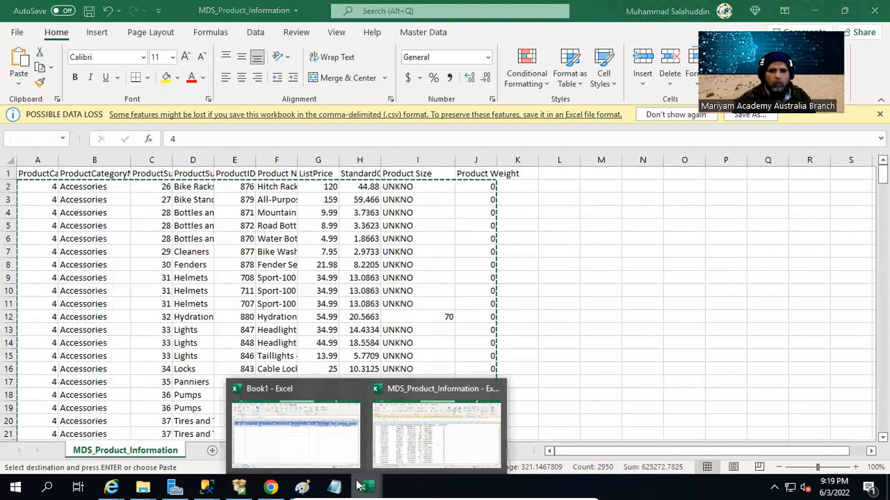
pyautogui.click(320, 457)
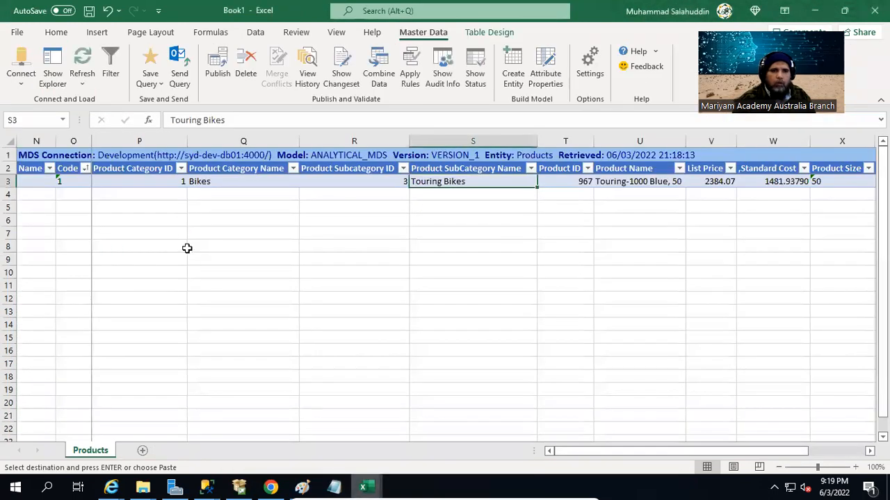
pyautogui.click(166, 197)
pyautogui.press('Return')
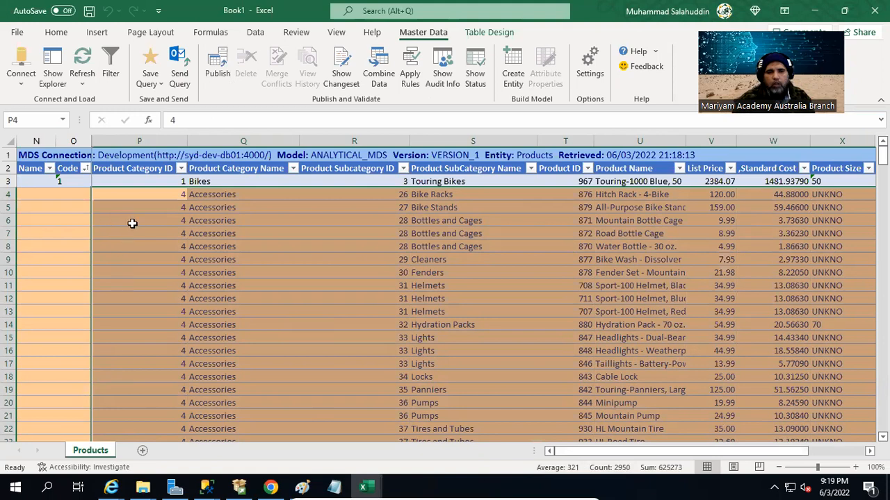
pyautogui.moveTo(717, 452)
pyautogui.mouseDown()
pyautogui.moveTo(773, 457)
pyautogui.moveTo(718, 453)
pyautogui.mouseUp()
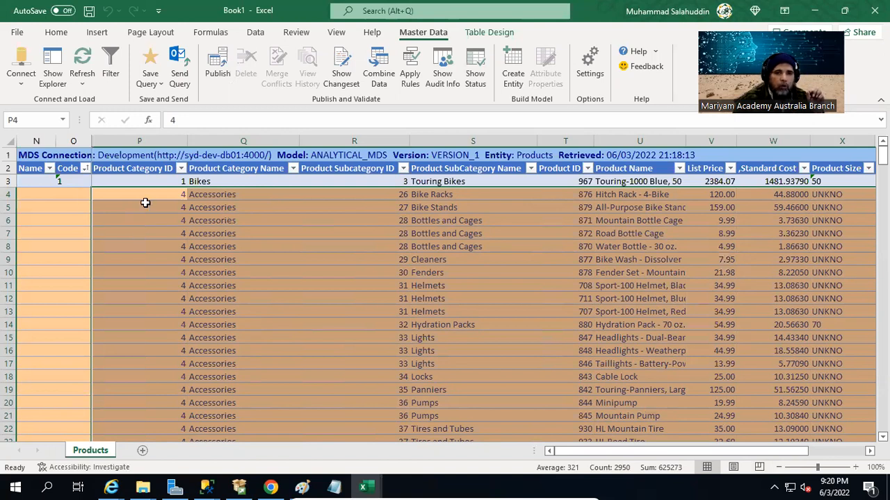
# Examine the pasted product rows in the Products sheet, down through the bikes and across to the Product Weight column
pyautogui.press('Down')
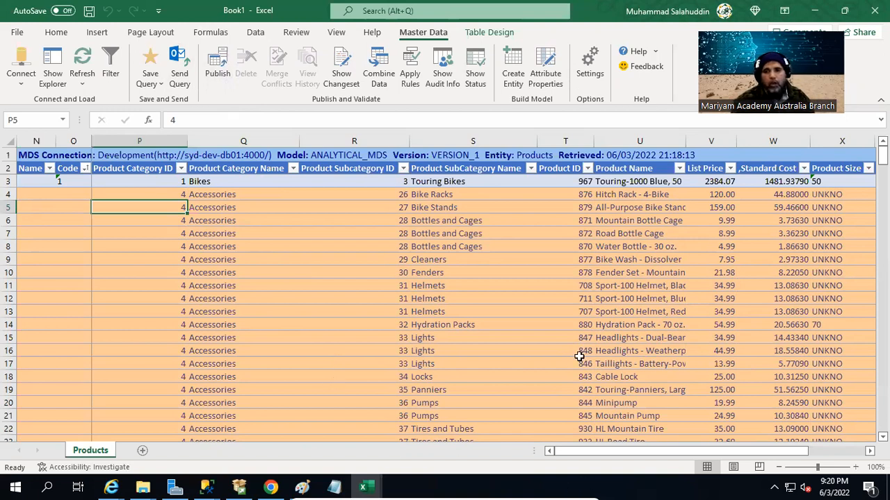
pyautogui.scroll(-1, 451, 262)
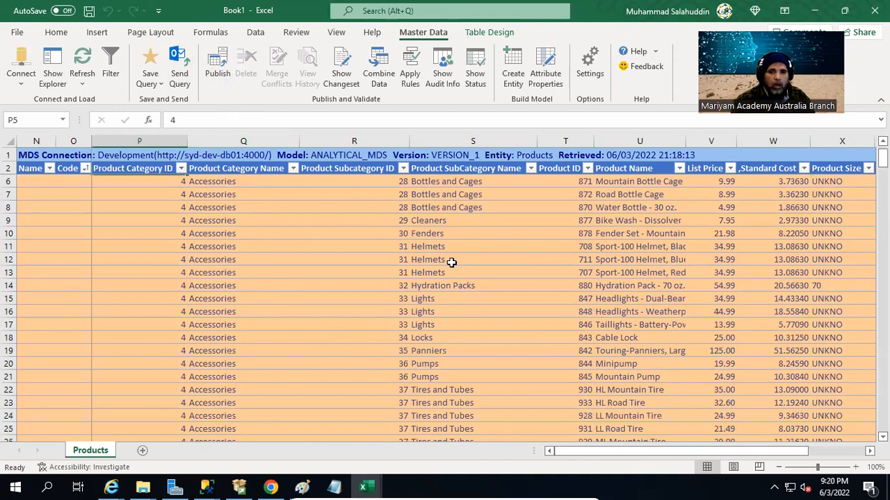
pyautogui.scroll(-5, 451, 262)
pyautogui.scroll(-13, 451, 262)
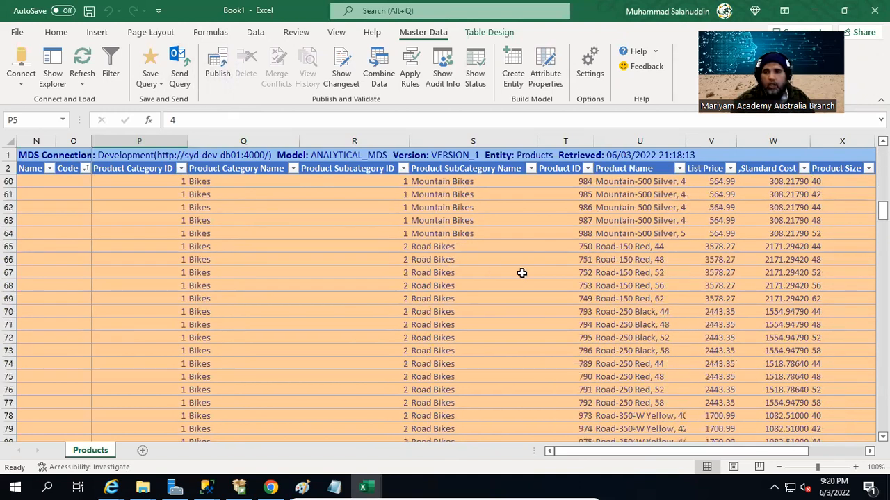
pyautogui.scroll(8, 519, 271)
pyautogui.scroll(4, 648, 326)
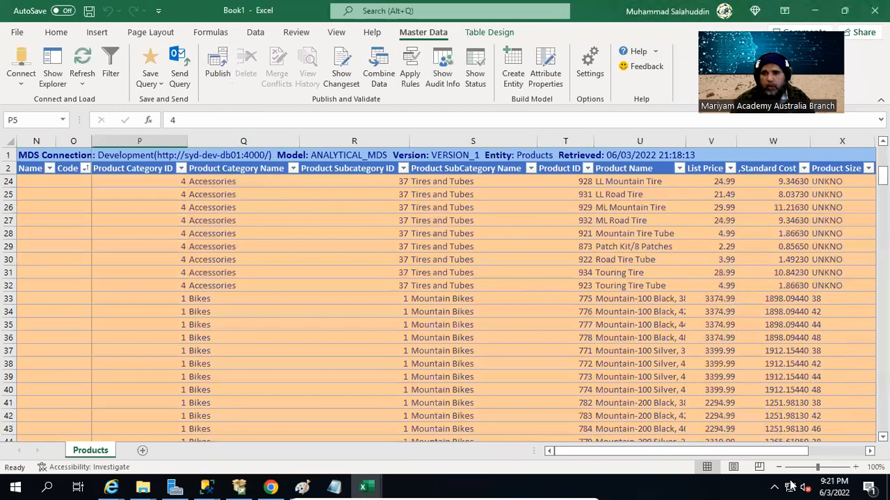
pyautogui.moveTo(806, 451); pyautogui.dragTo(849, 458)
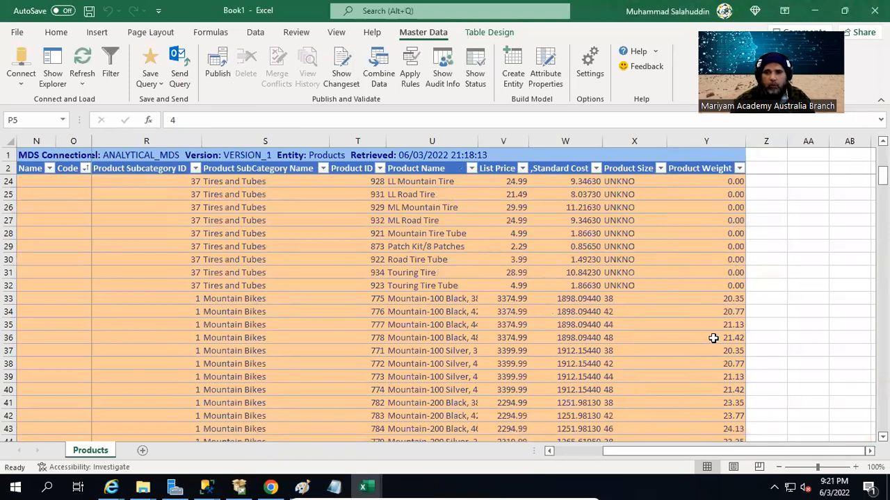
pyautogui.scroll(-3, 741, 338)
pyautogui.scroll(-12, 742, 338)
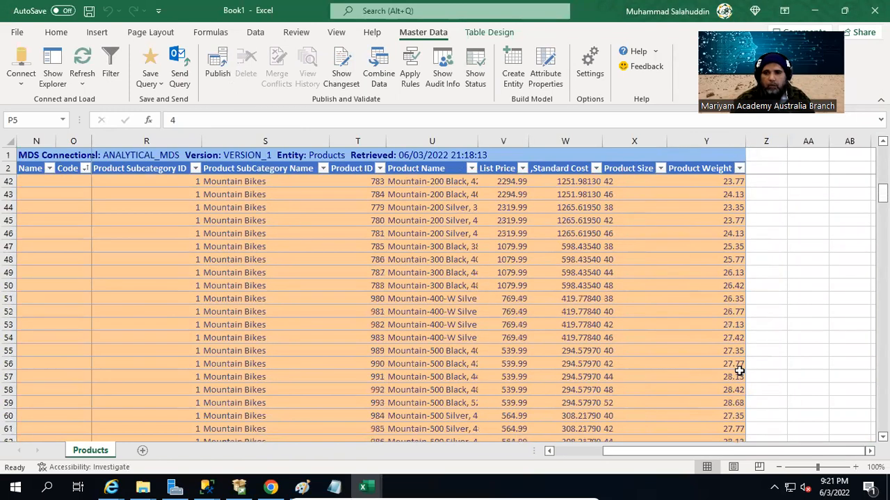
pyautogui.scroll(20, 739, 371)
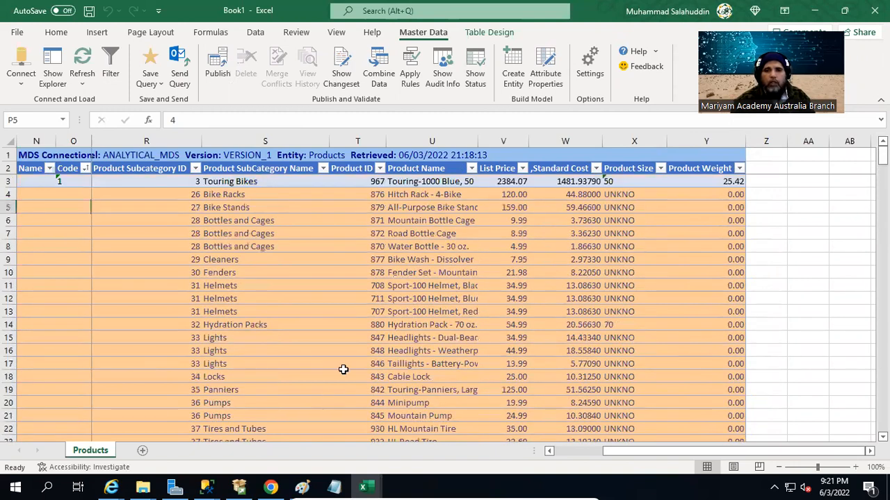
# Publish the pasted product rows with the shared annotation "Uploading Bulk product information for the business as a master source of information"
pyautogui.click(216, 64)
pyautogui.click(322, 132)
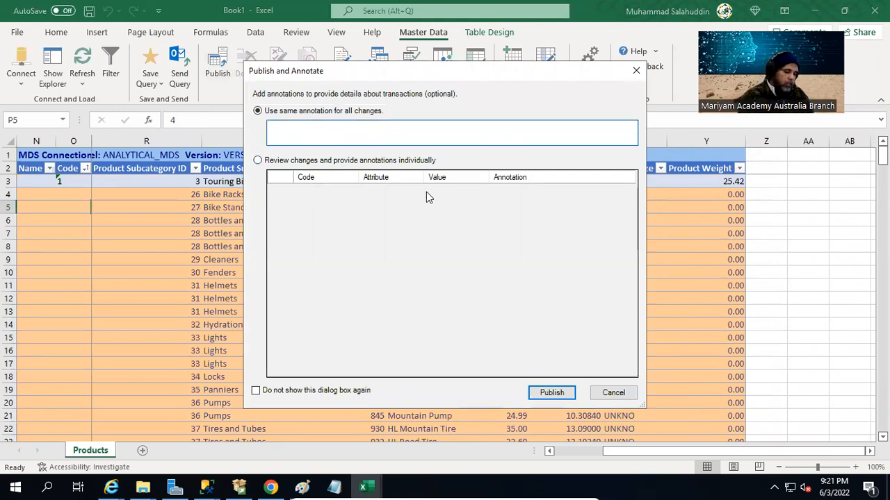
pyautogui.write('Uploa')
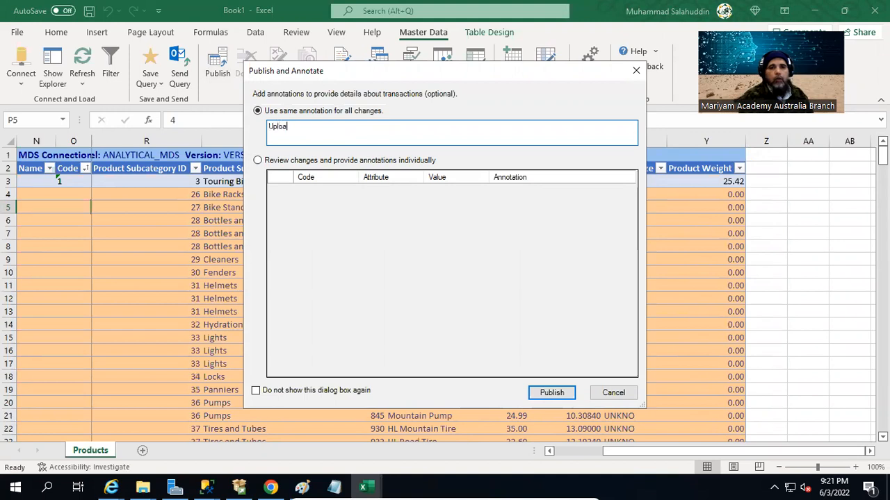
pyautogui.write('ding Bulk product information for the bu')
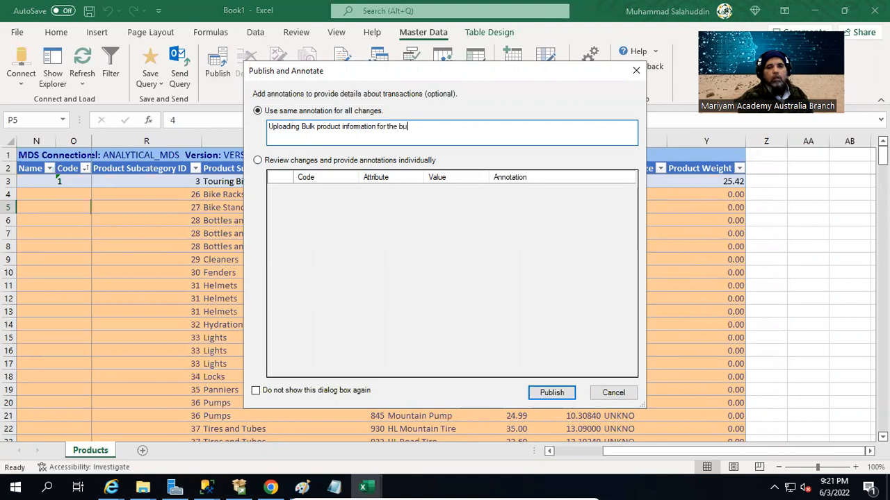
pyautogui.write('sien')
pyautogui.press('BackSpace')
pyautogui.press('BackSpace')
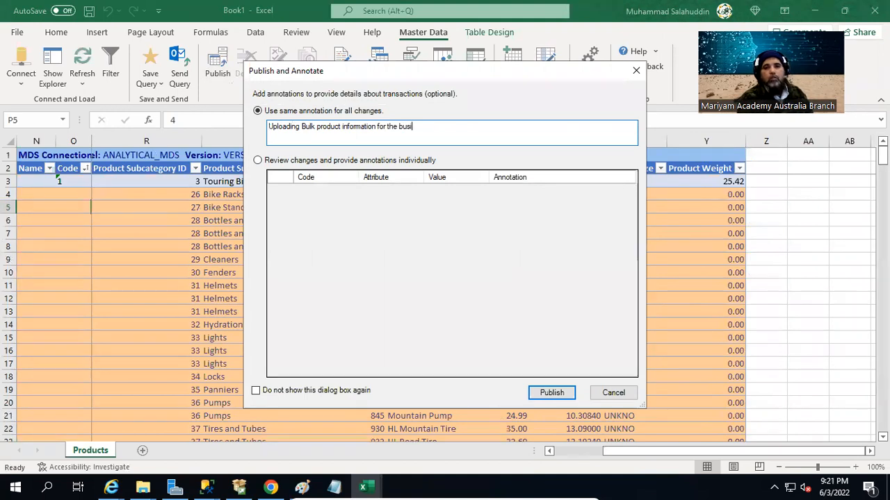
pyautogui.write('ness')
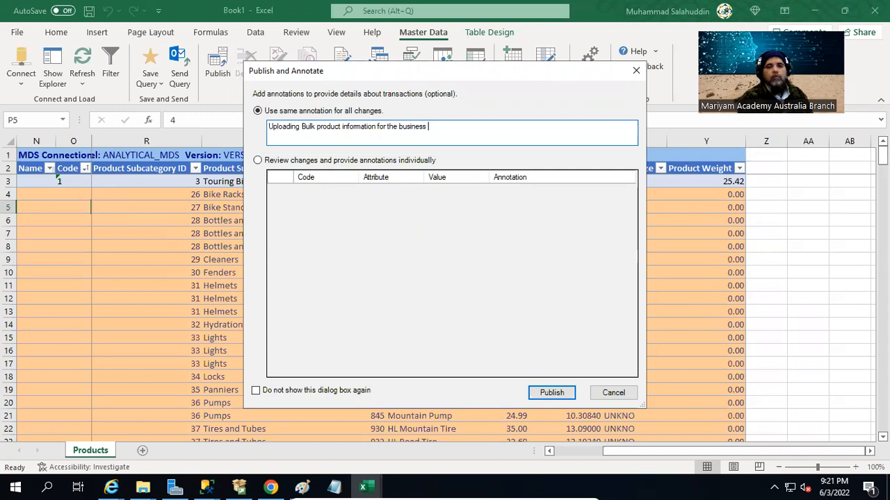
pyautogui.write('as a ')
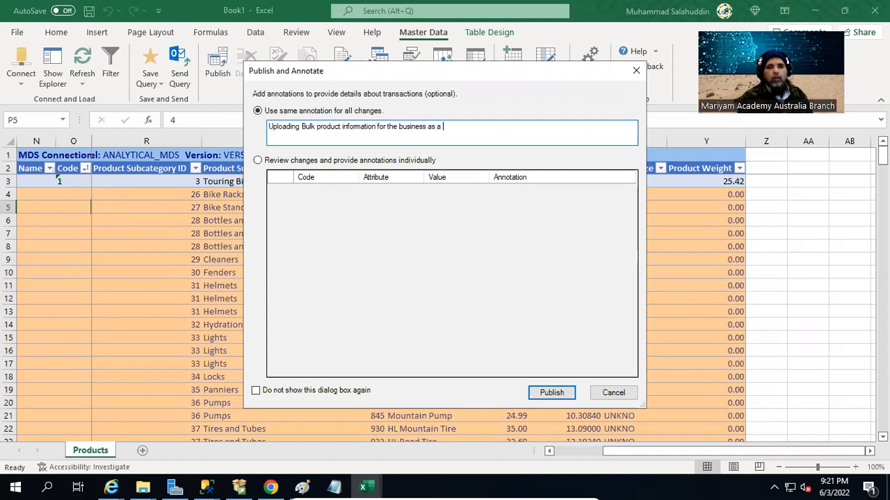
pyautogui.write('master inform')
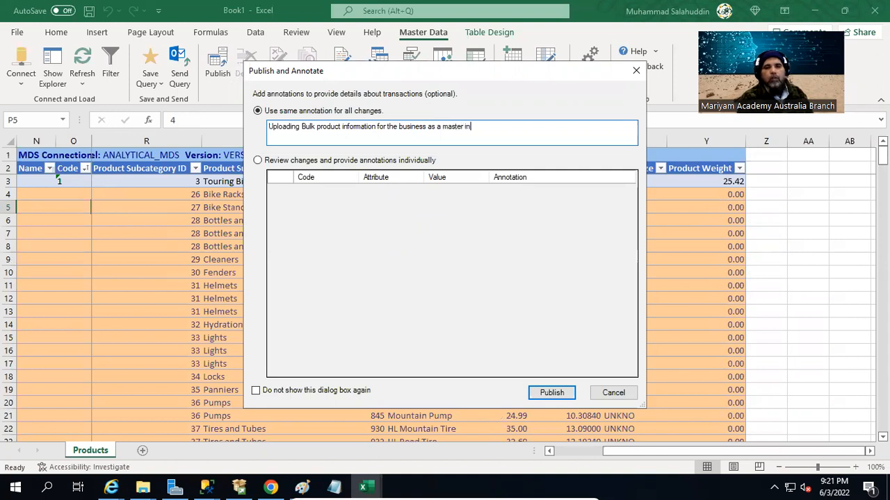
pyautogui.press('BackSpace')
pyautogui.press('BackSpace')
pyautogui.press('BackSpace')
pyautogui.press('BackSpace')
pyautogui.press('BackSpace')
pyautogui.press('BackSpace')
pyautogui.write('source of information')
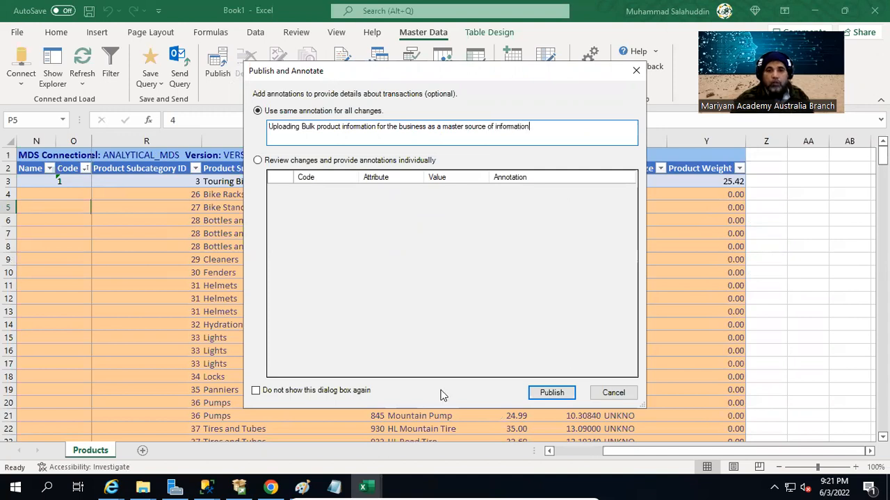
pyautogui.click(552, 394)
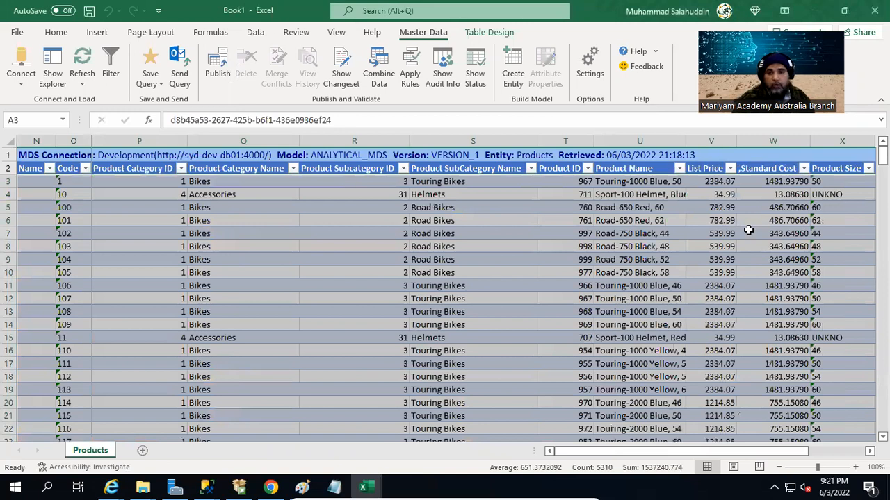
# Switch to Master Data Services in Chrome, open Explorer for ANALYTICAL_MDS and examine the Products entity's members
pyautogui.click(278, 487)
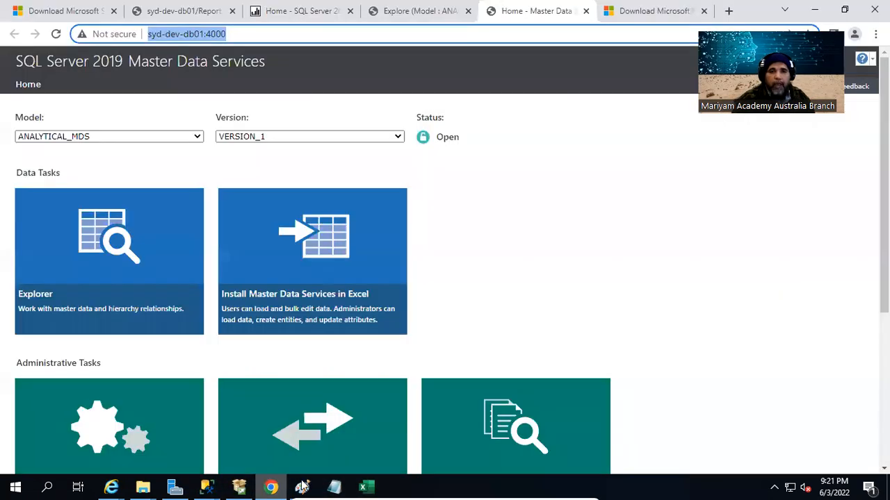
pyautogui.click(92, 241)
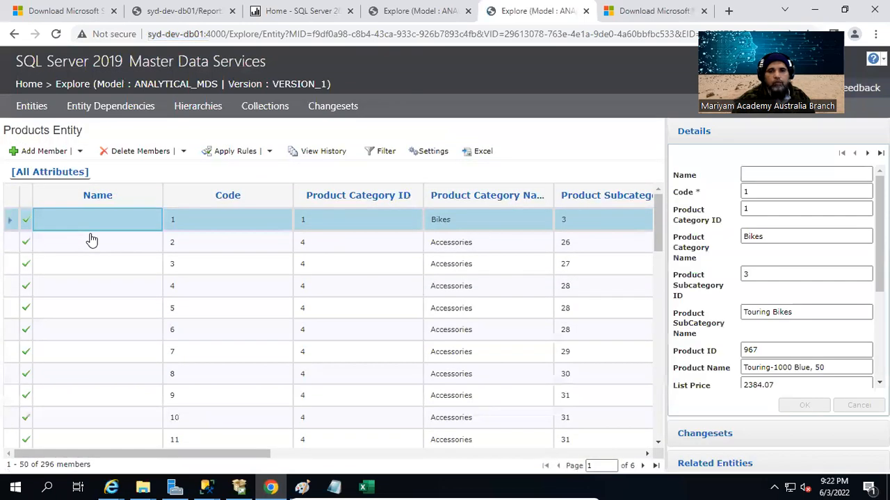
pyautogui.scroll(-6, 433, 248)
pyautogui.scroll(-7, 435, 250)
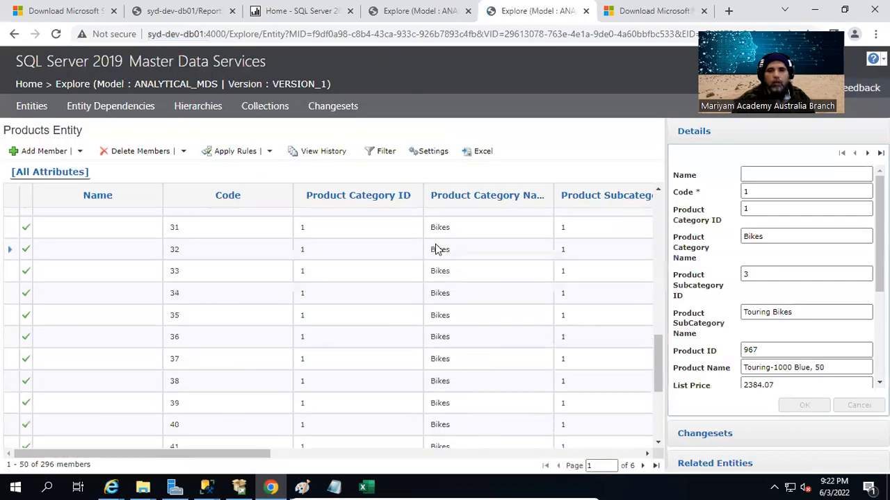
pyautogui.scroll(13, 434, 249)
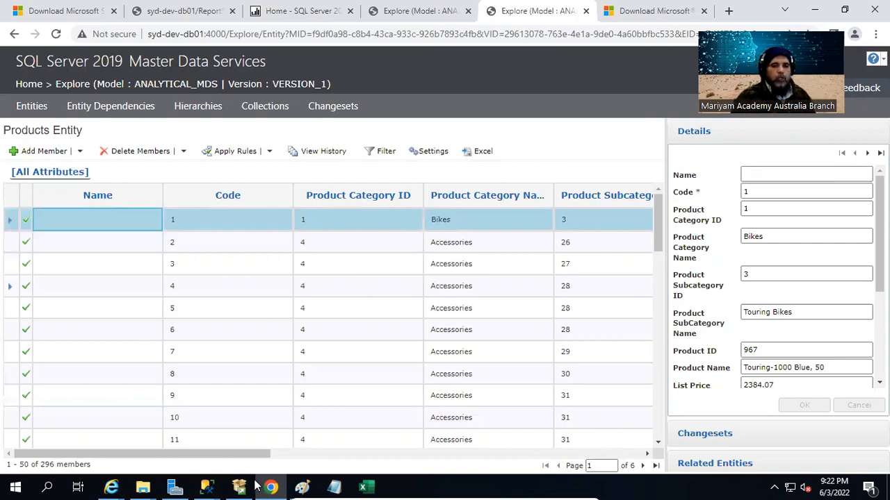
# Switch back to Book1 in Excel and compare its published product rows with the Products entity in Chrome
pyautogui.click(372, 486)
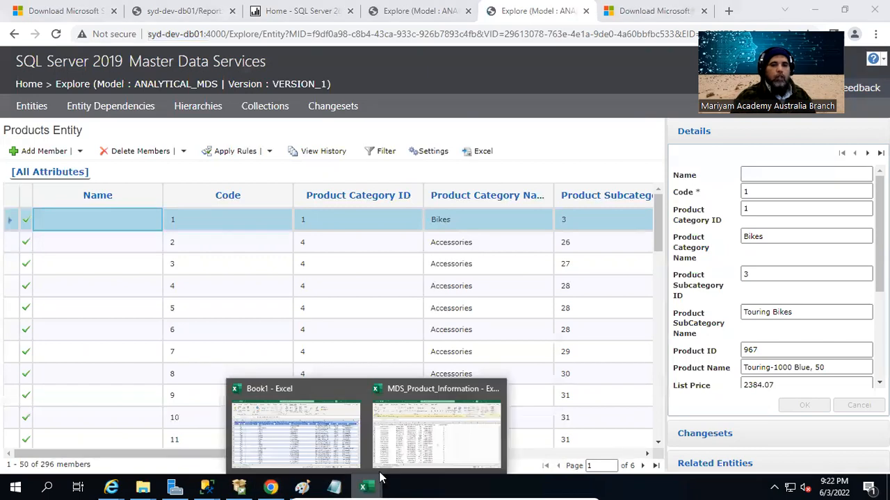
pyautogui.click(240, 449)
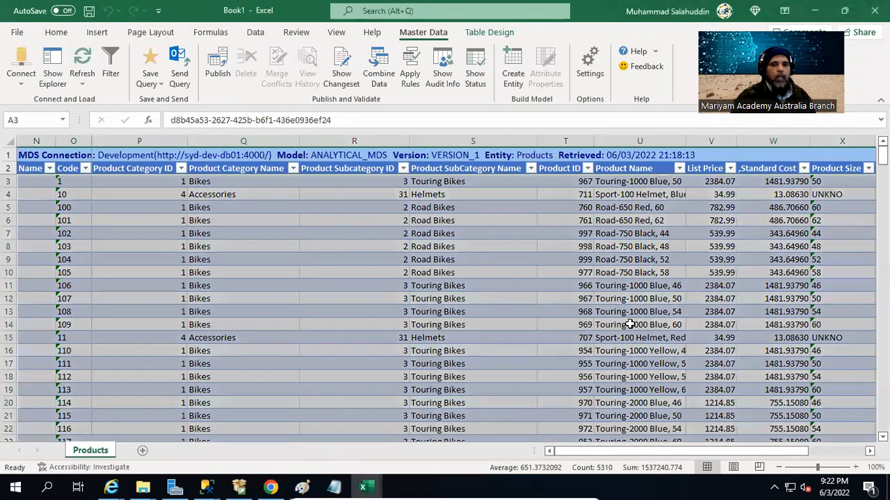
pyautogui.click(629, 325)
pyautogui.scroll(-3, 494, 268)
pyautogui.scroll(-3, 494, 268)
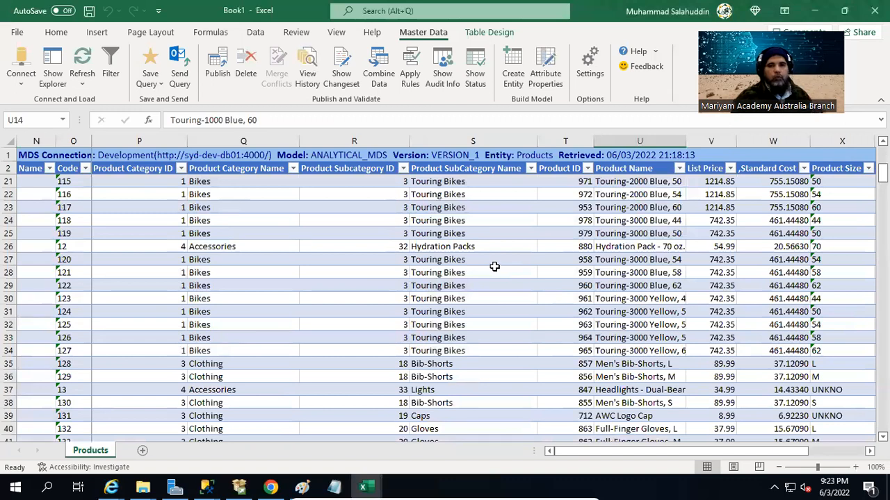
pyautogui.click(282, 487)
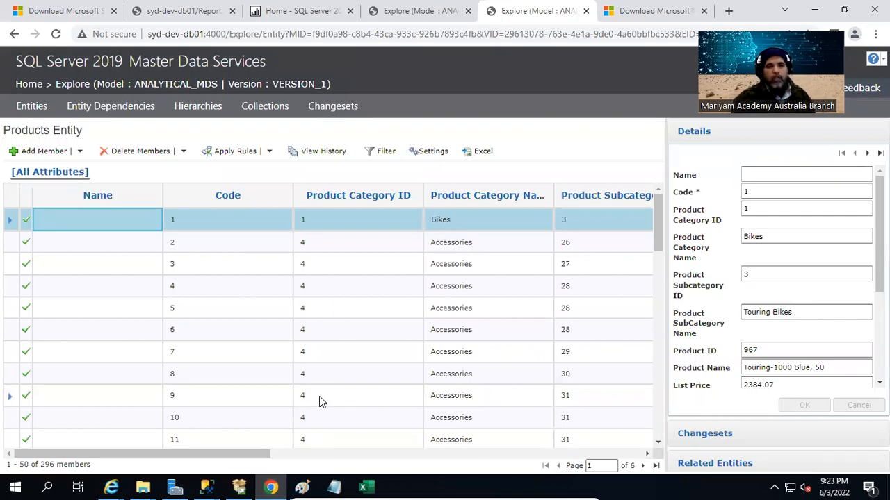
pyautogui.moveTo(368, 486)
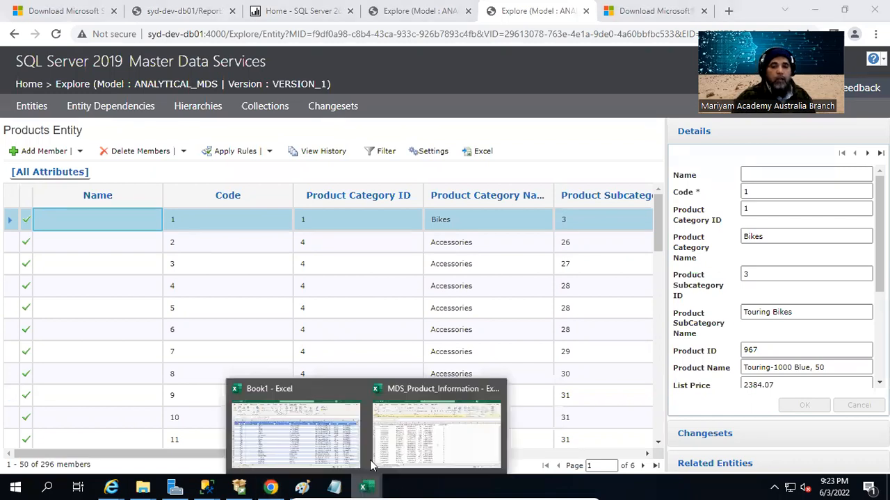
pyautogui.click(278, 460)
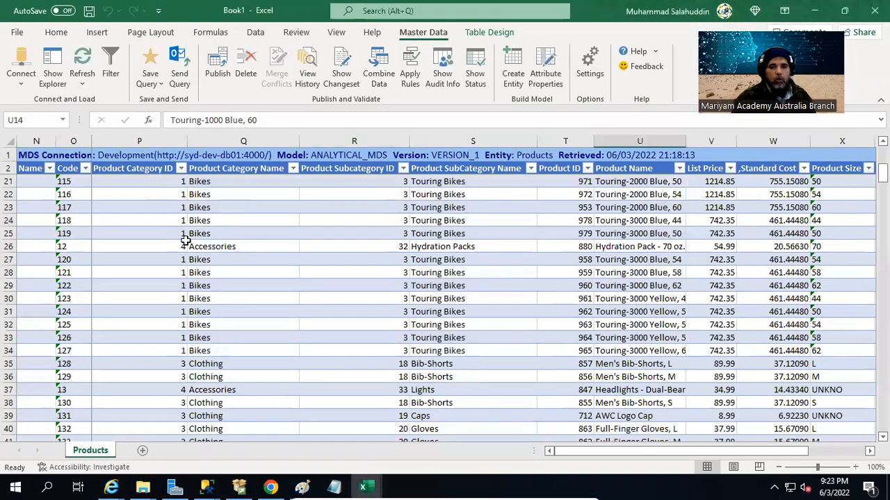